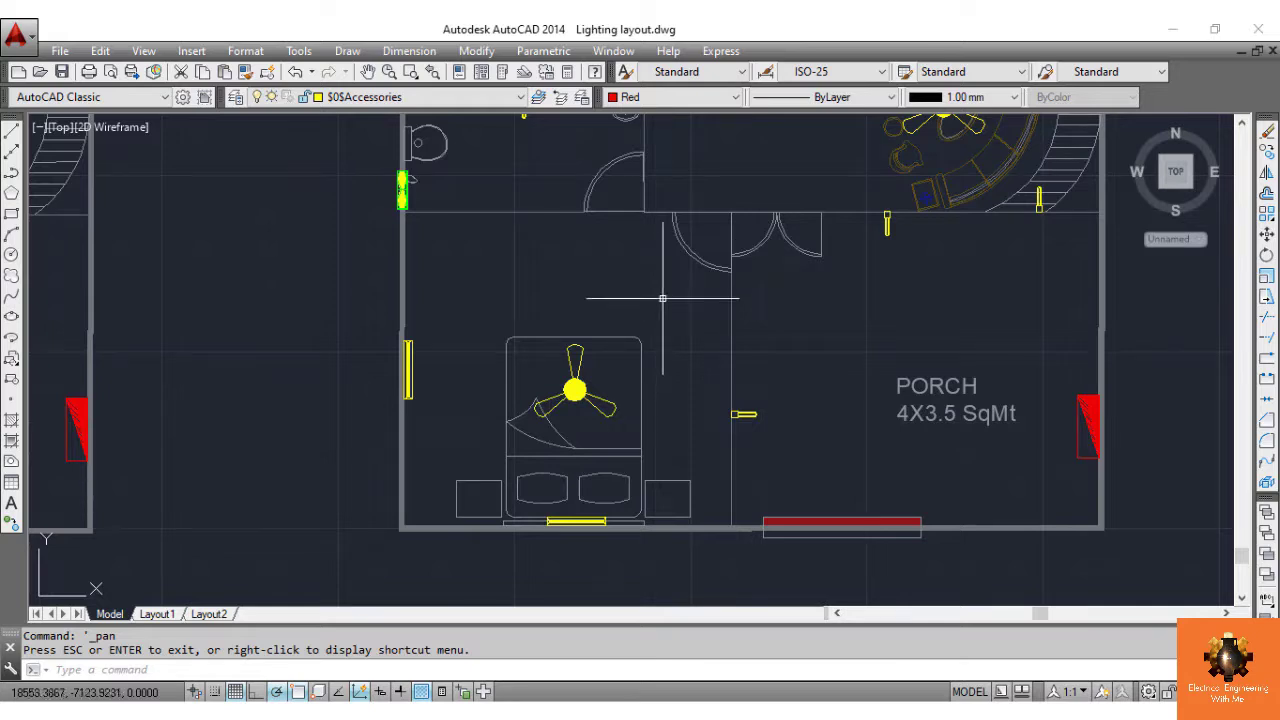
# Paste the switch board block into the bedroom just below its upper wall and start rotating it about its right end
pyautogui.press('Escape')
pyautogui.hotkey('ctrl', 'v')
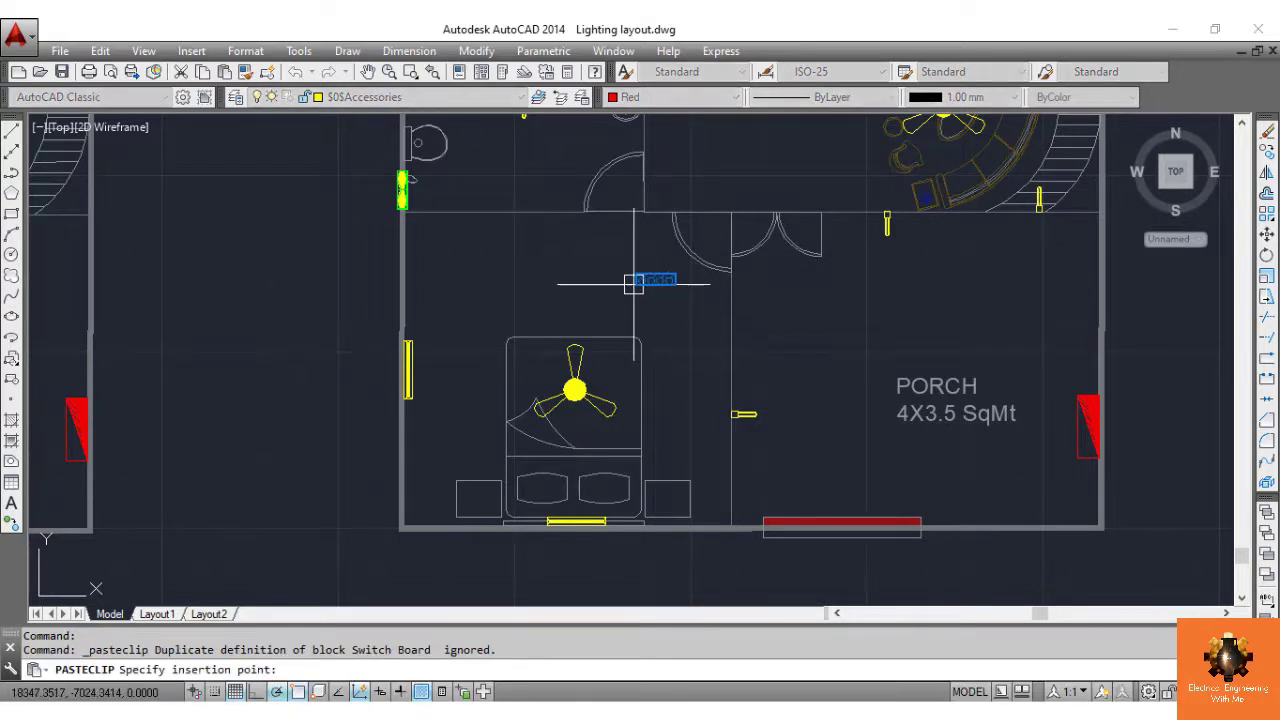
pyautogui.click(610, 235)
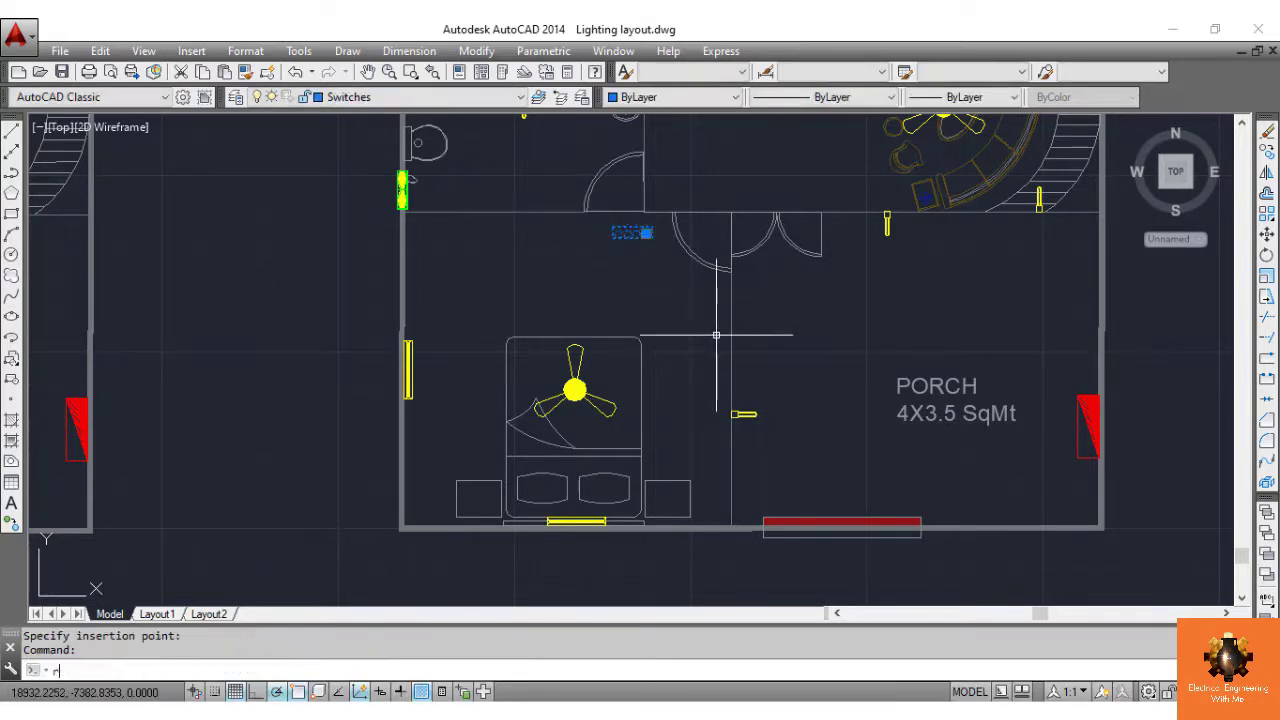
pyautogui.write('ro')
pyautogui.press('Return')
pyautogui.click(648, 232)
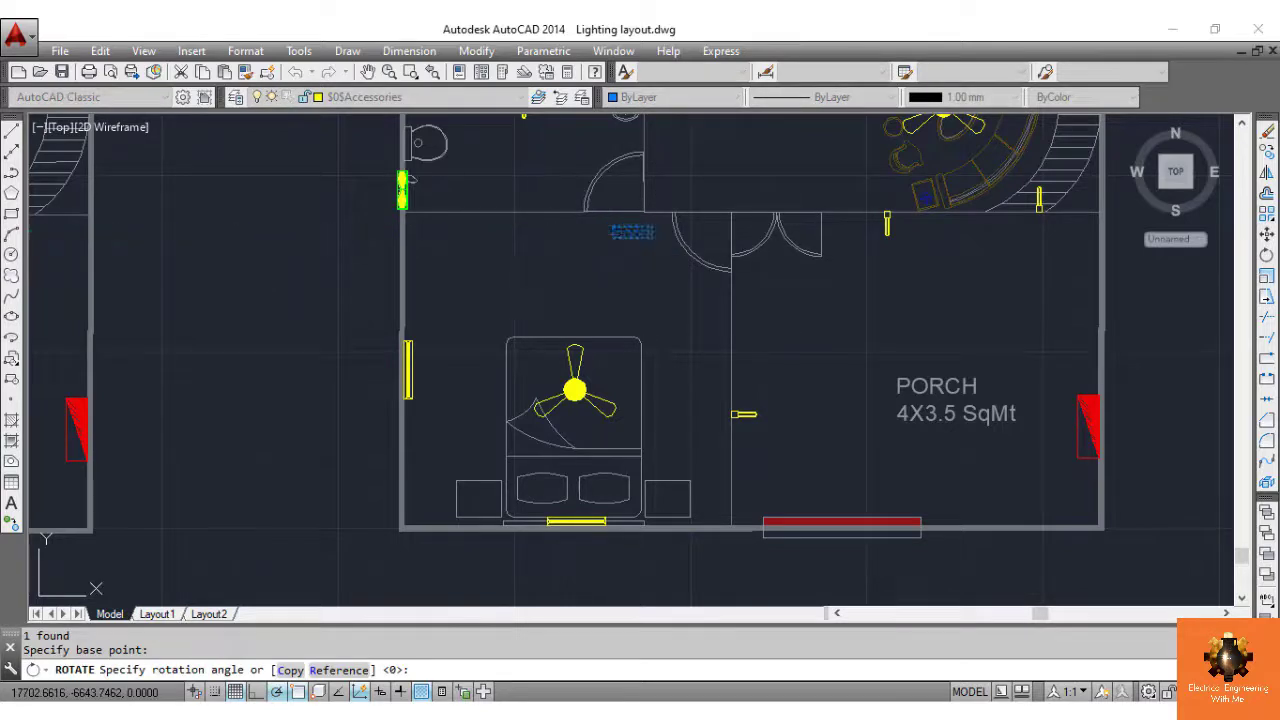
# Place the switch board against the bedroom's upper wall, just beside the entrance door
pyautogui.scroll(5, 646, 188)
pyautogui.click(506, 314)
pyautogui.scroll(6, 598, 272)
pyautogui.scroll(-3, 596, 267)
pyautogui.click(596, 267)
pyautogui.scroll(-9, 596, 267)
pyautogui.press('Escape')
pyautogui.scroll(-2, 686, 383)
pyautogui.moveTo(692, 441); pyautogui.dragTo(701, 357, button='middle')
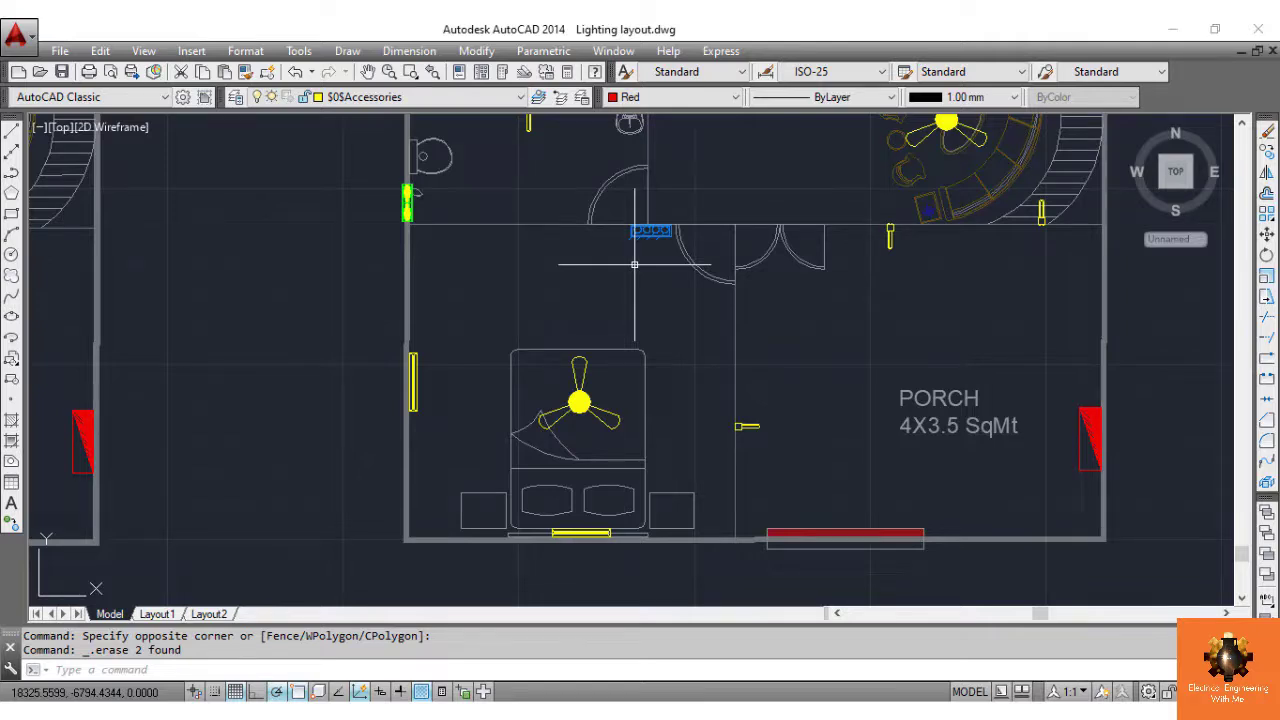
# Create a layer named R phase and set its colour to red 10
pyautogui.press('Return')
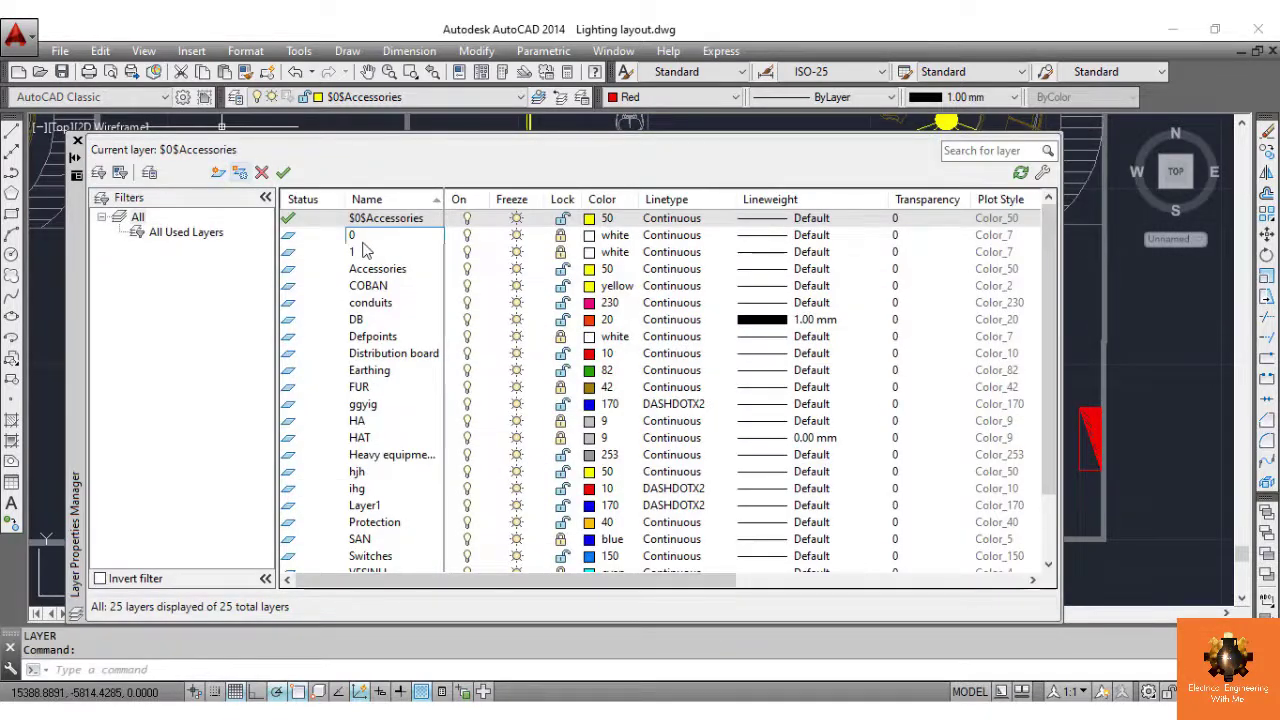
pyautogui.click(217, 172)
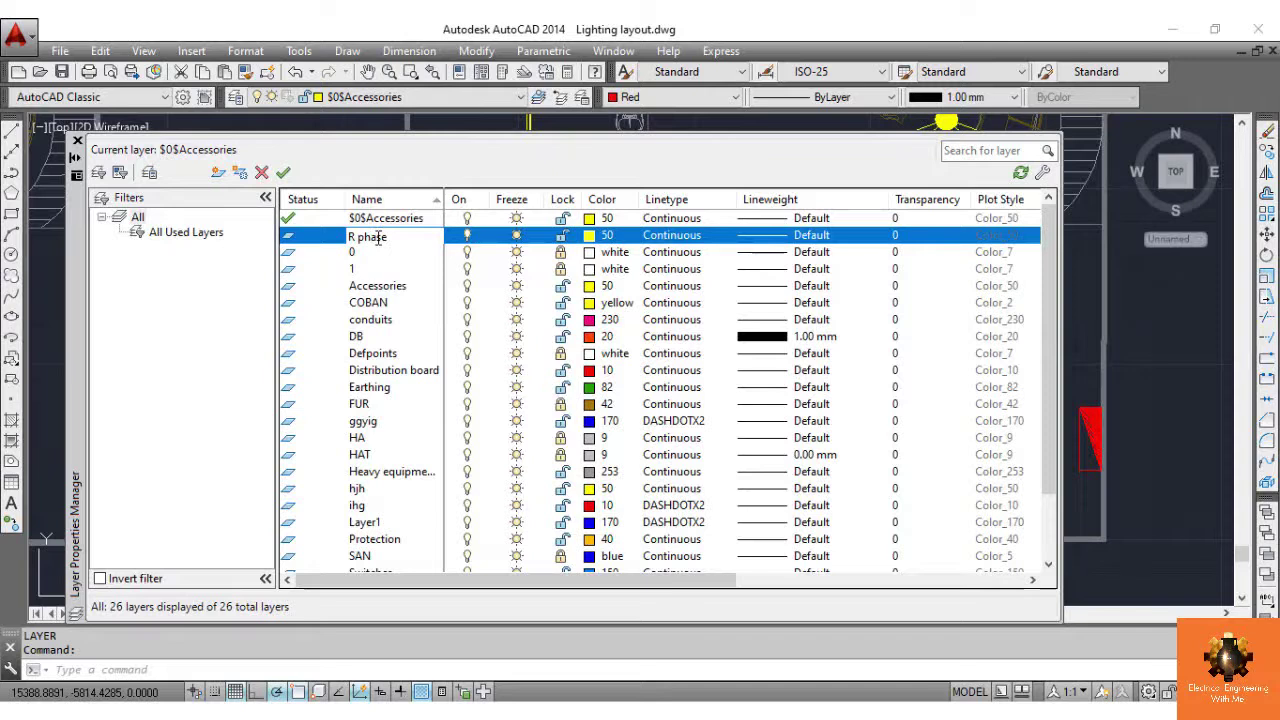
pyautogui.click(590, 235)
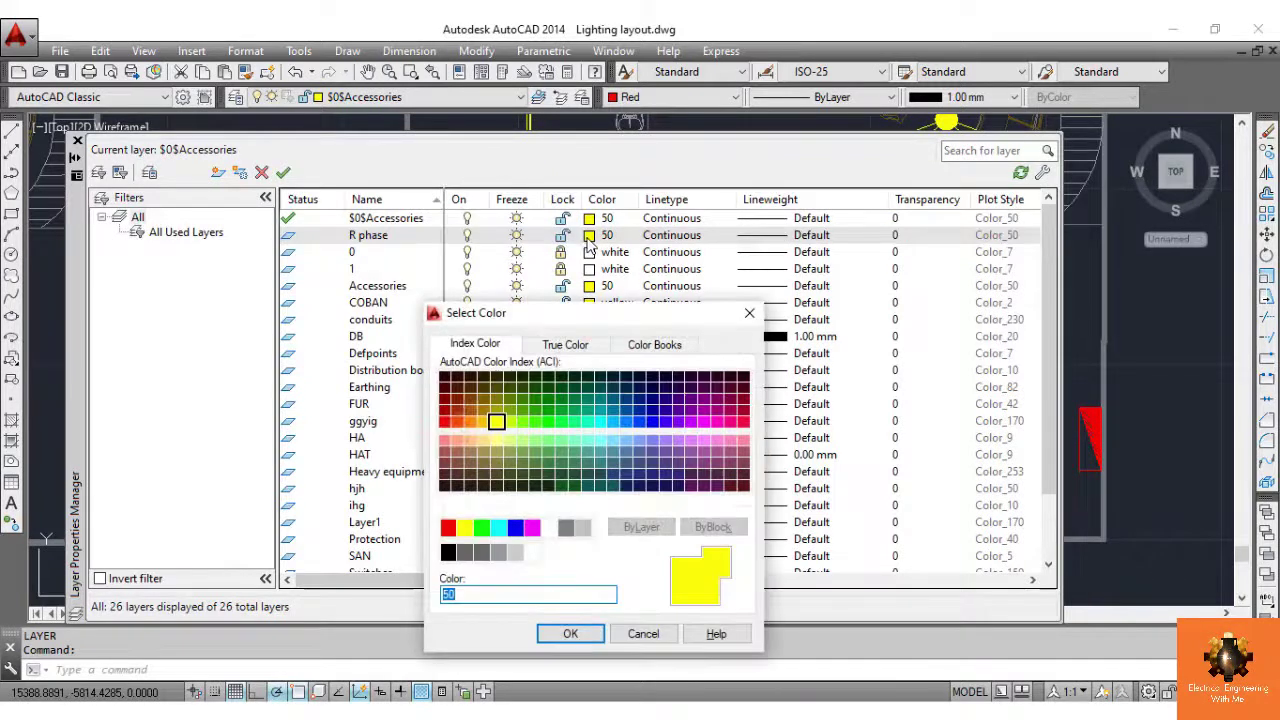
pyautogui.click(447, 421)
pyautogui.click(570, 633)
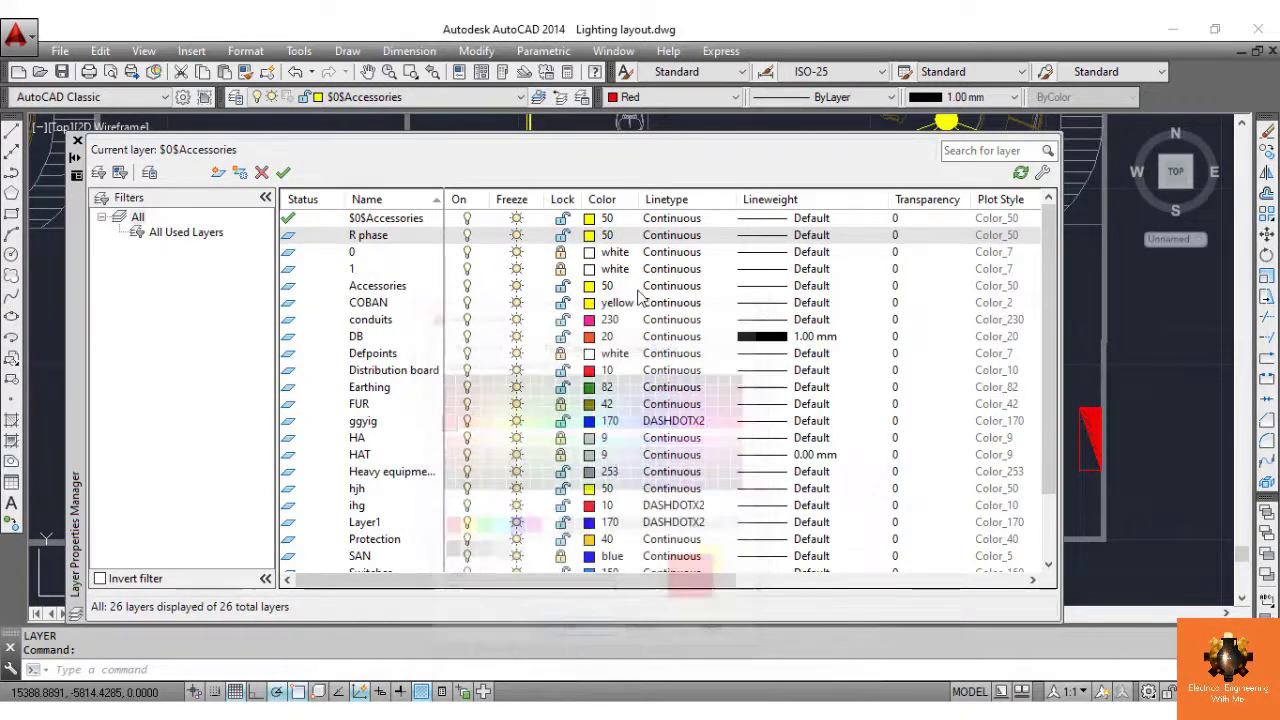
# Load the DIVIDE linetype and assign DASHDOTX2 to the R phase layer
pyautogui.click(668, 236)
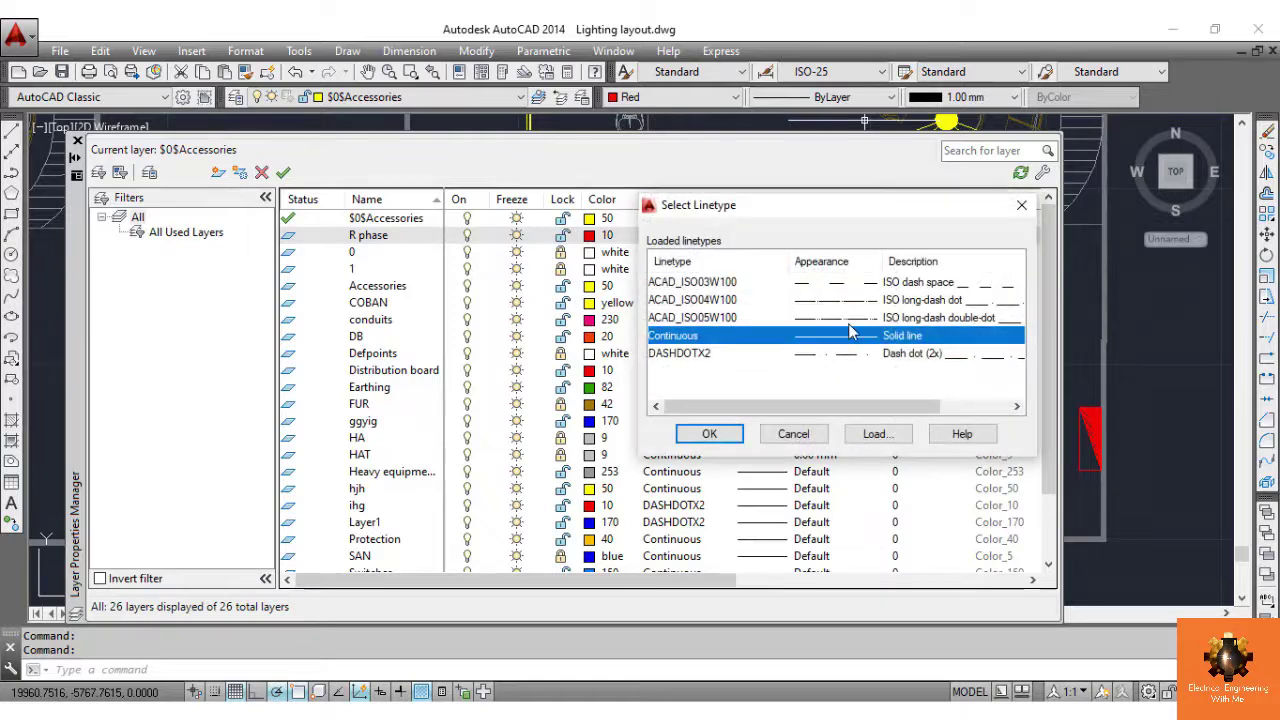
pyautogui.click(785, 385)
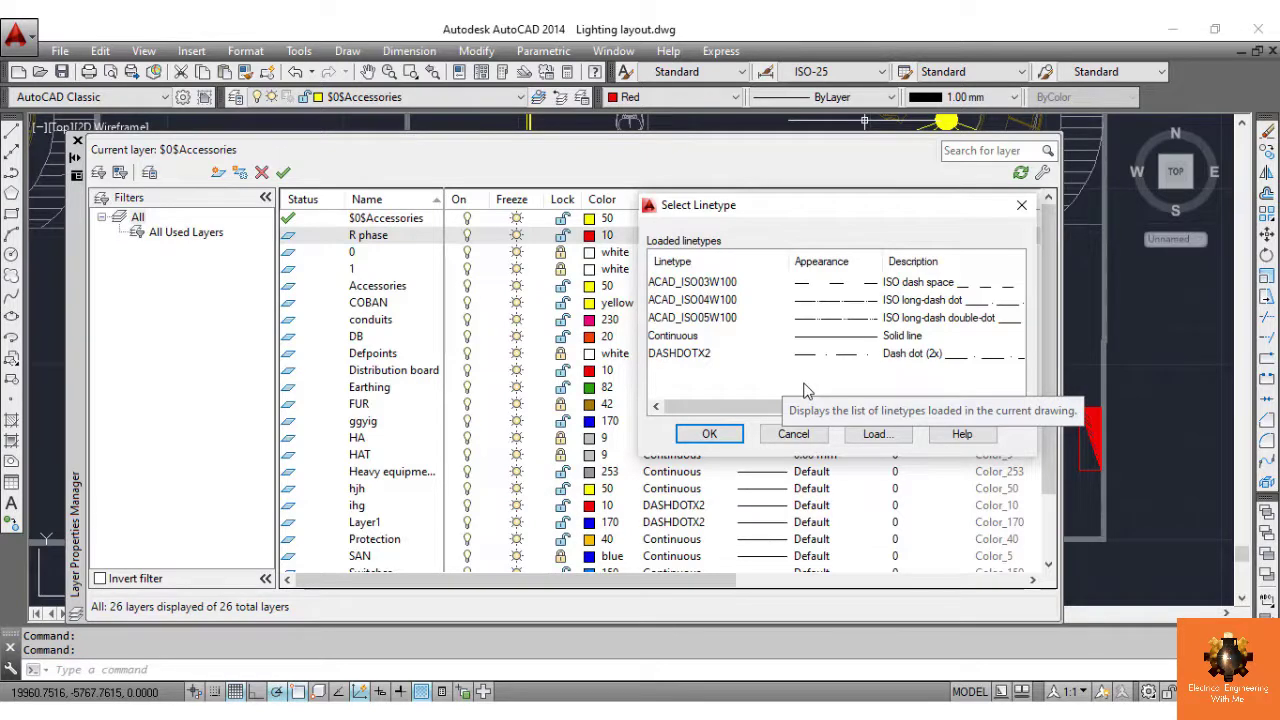
pyautogui.click(897, 436)
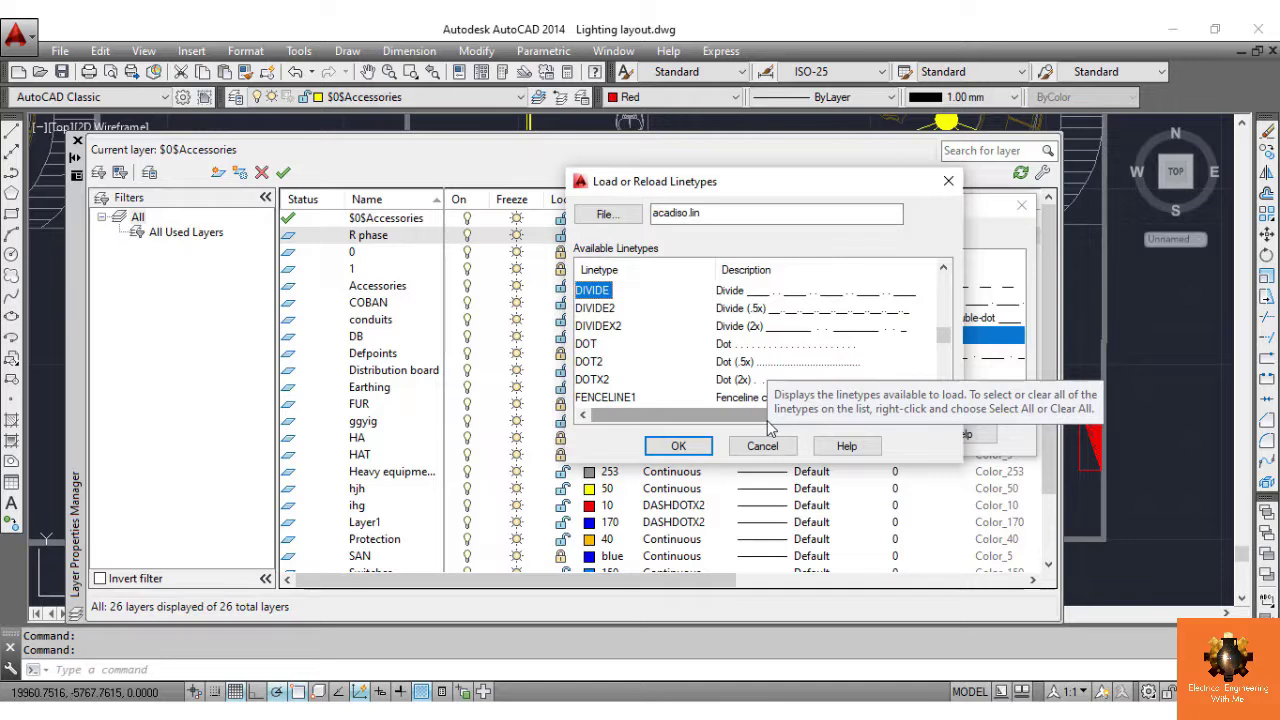
pyautogui.click(676, 446)
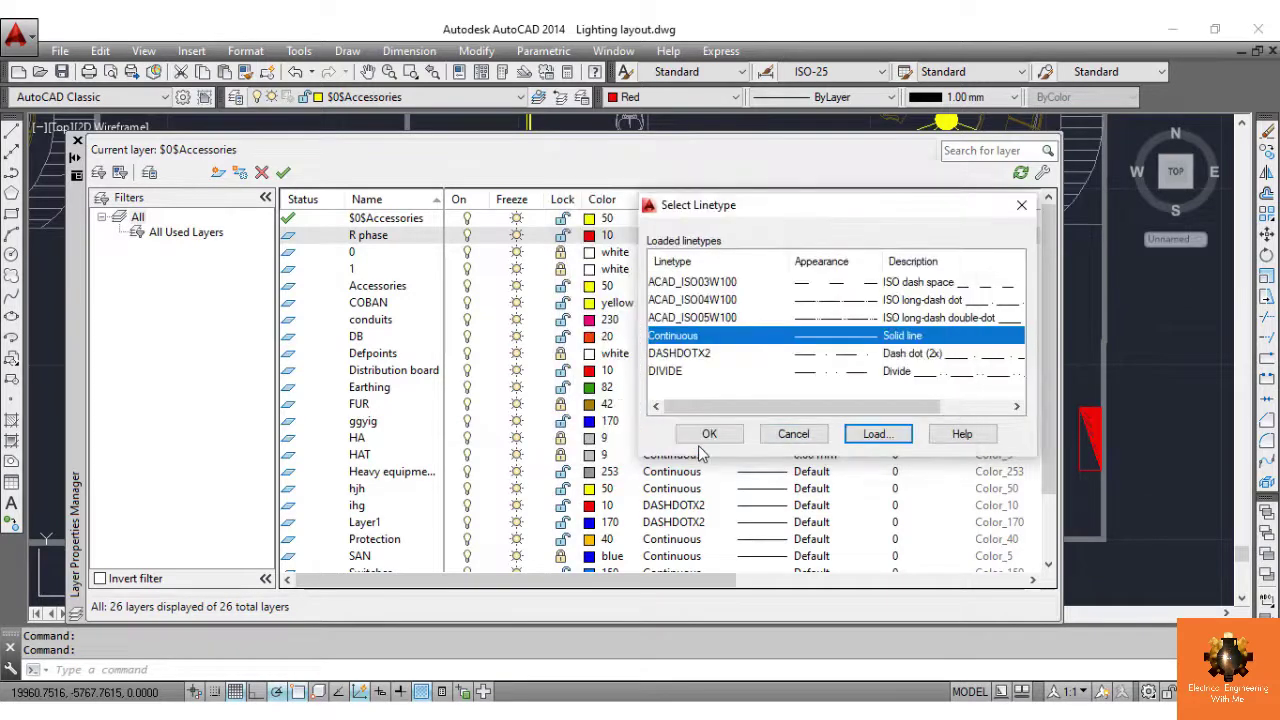
pyautogui.click(808, 354)
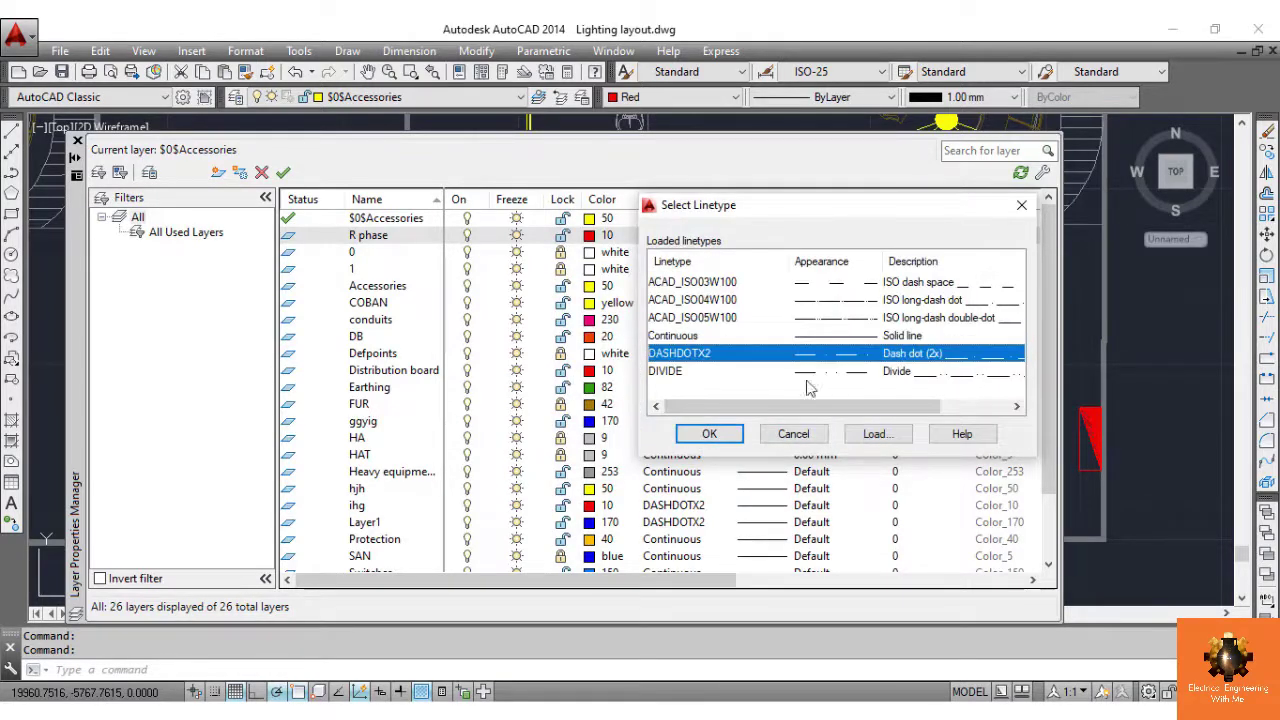
pyautogui.click(709, 434)
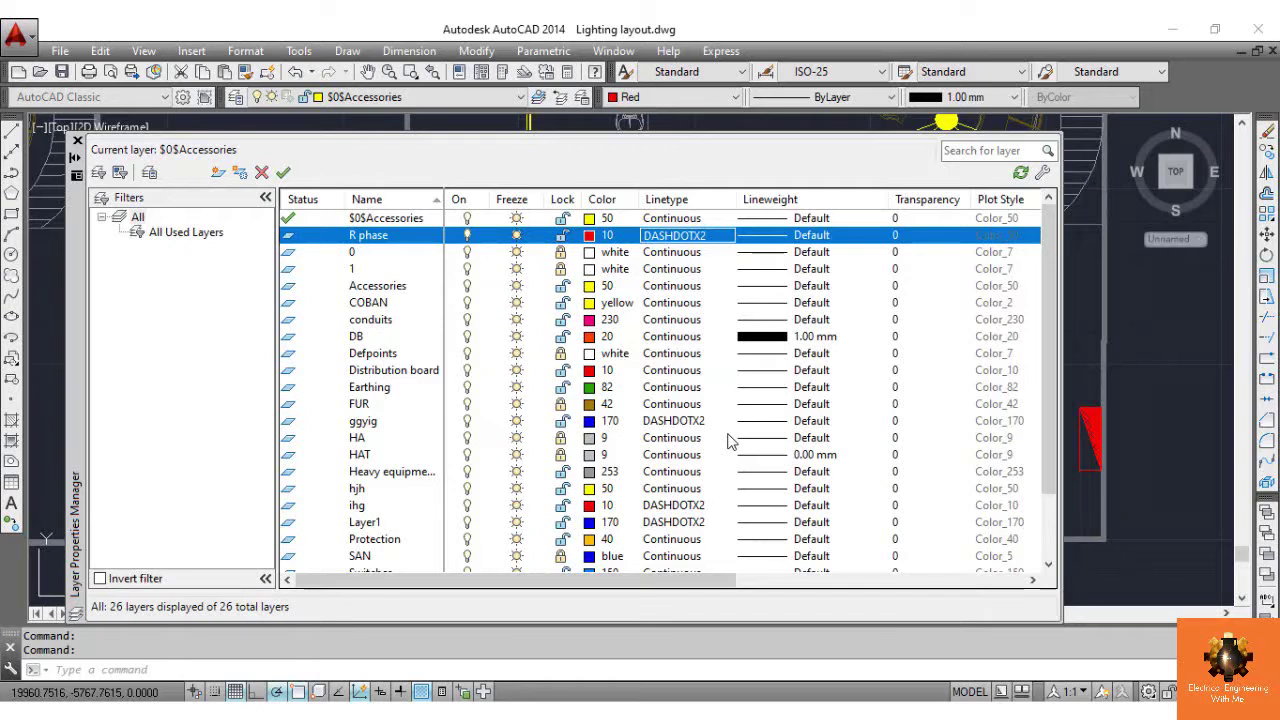
# Add a layer named Y phase with the DASHDOTX2 linetype and colour 40
pyautogui.click(217, 174)
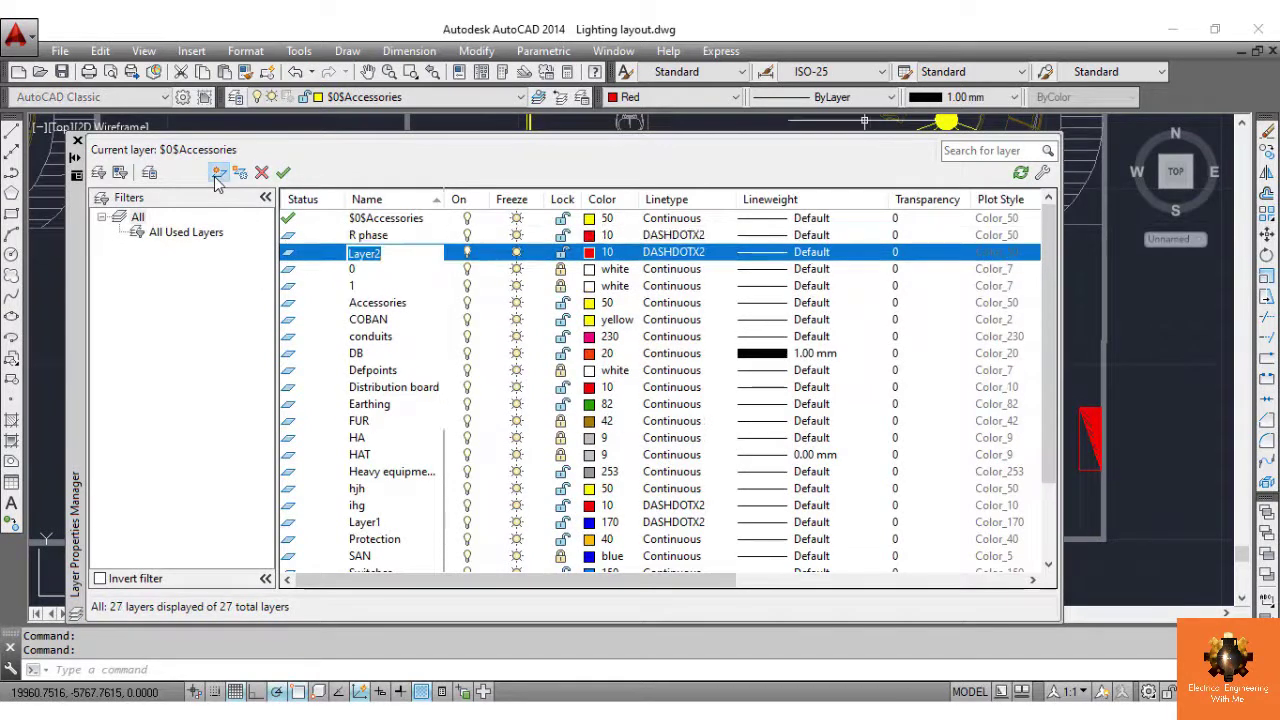
pyautogui.write('Y phase')
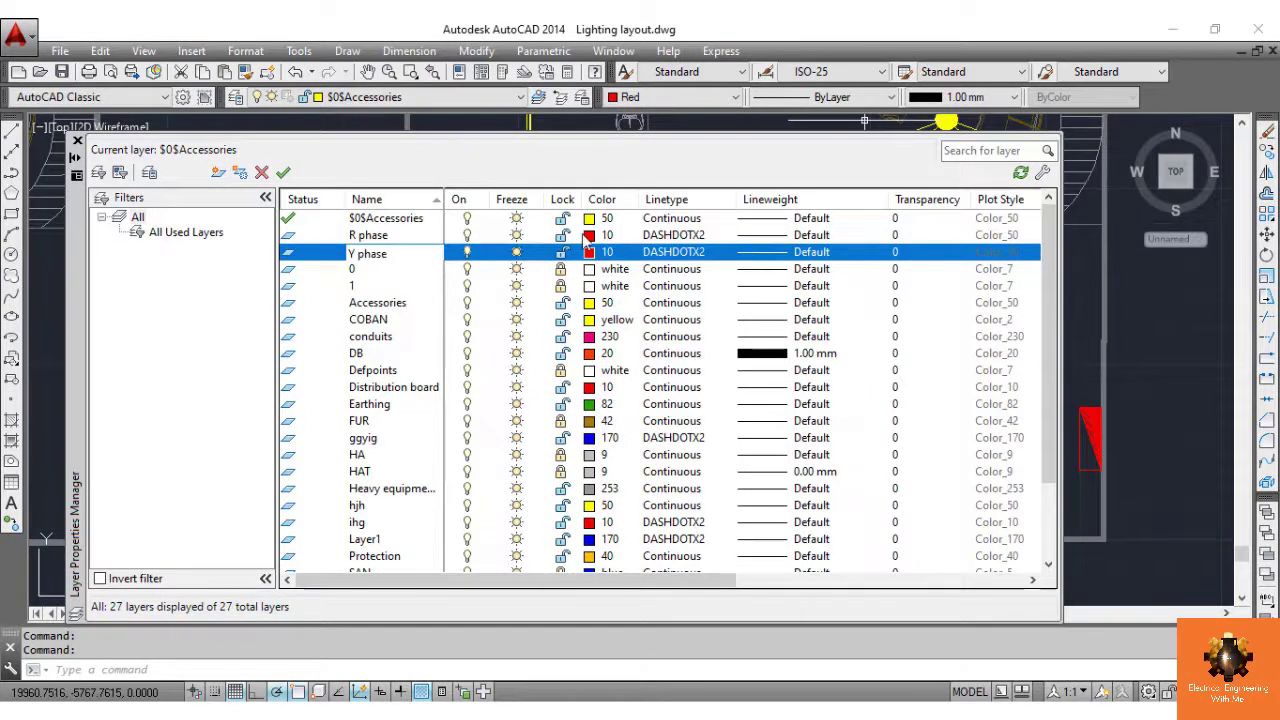
pyautogui.click(589, 252)
pyautogui.click(486, 423)
pyautogui.click(569, 631)
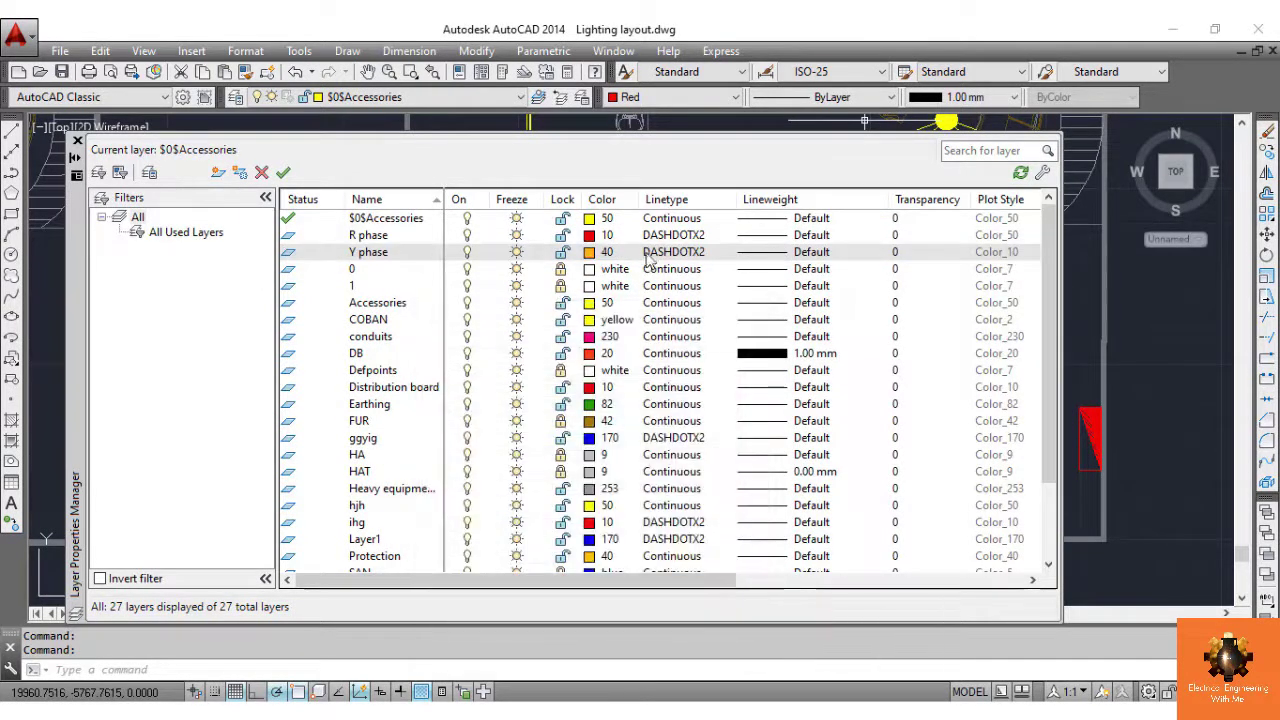
# Add a layer named B phase with the DASHDOTX2 linetype and colour 160
pyautogui.click(217, 174)
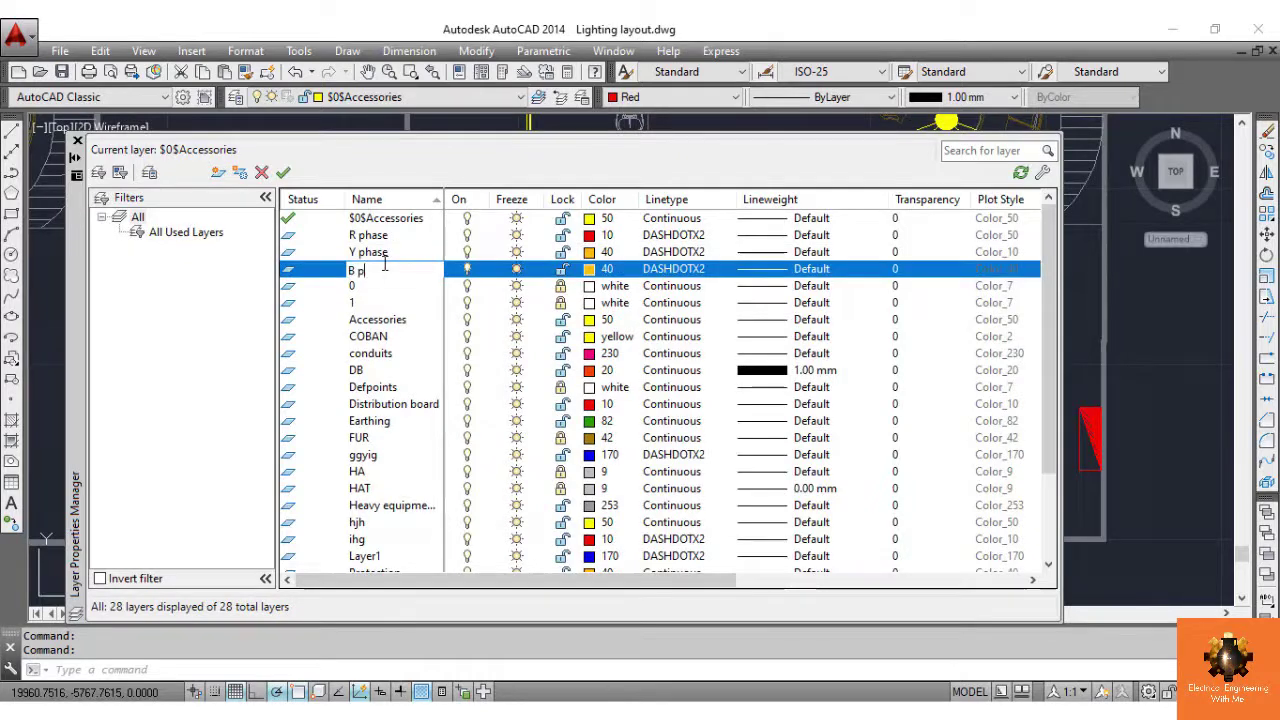
pyautogui.click(590, 271)
pyautogui.click(643, 424)
pyautogui.click(569, 631)
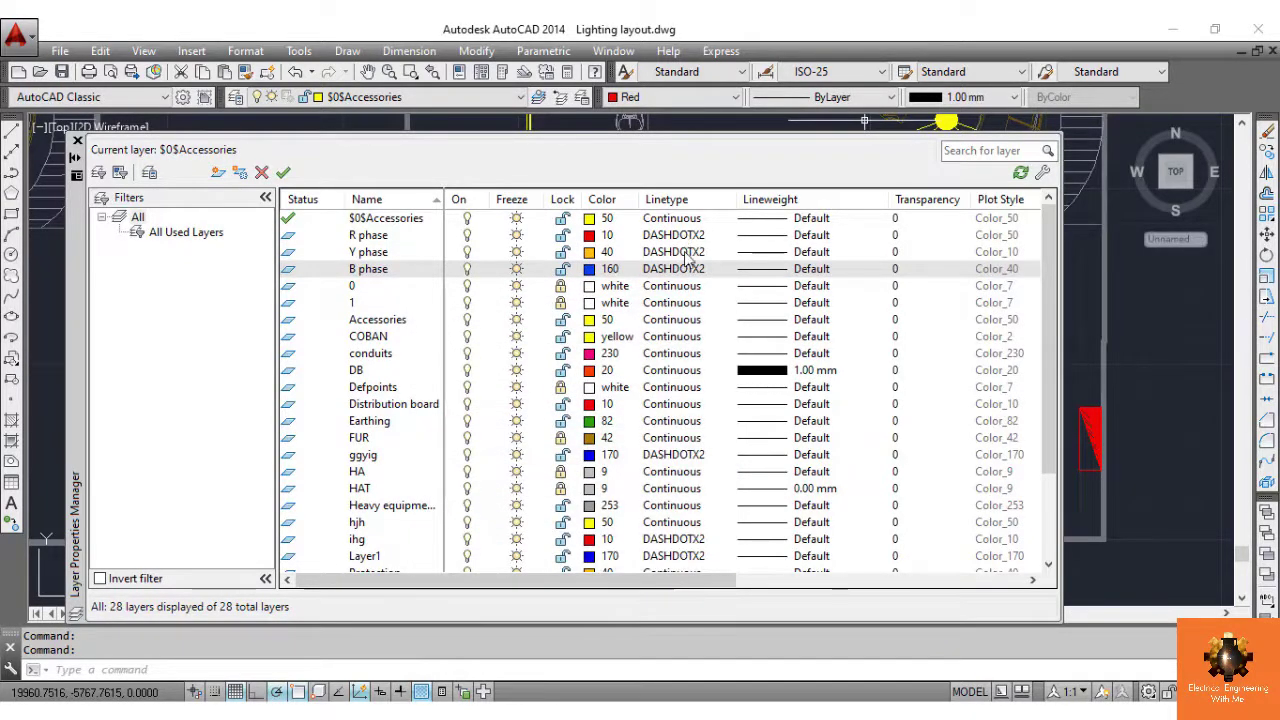
# Make R phase the current layer and close the layer manager
pyautogui.click(290, 238)
pyautogui.doubleClick(290, 238)
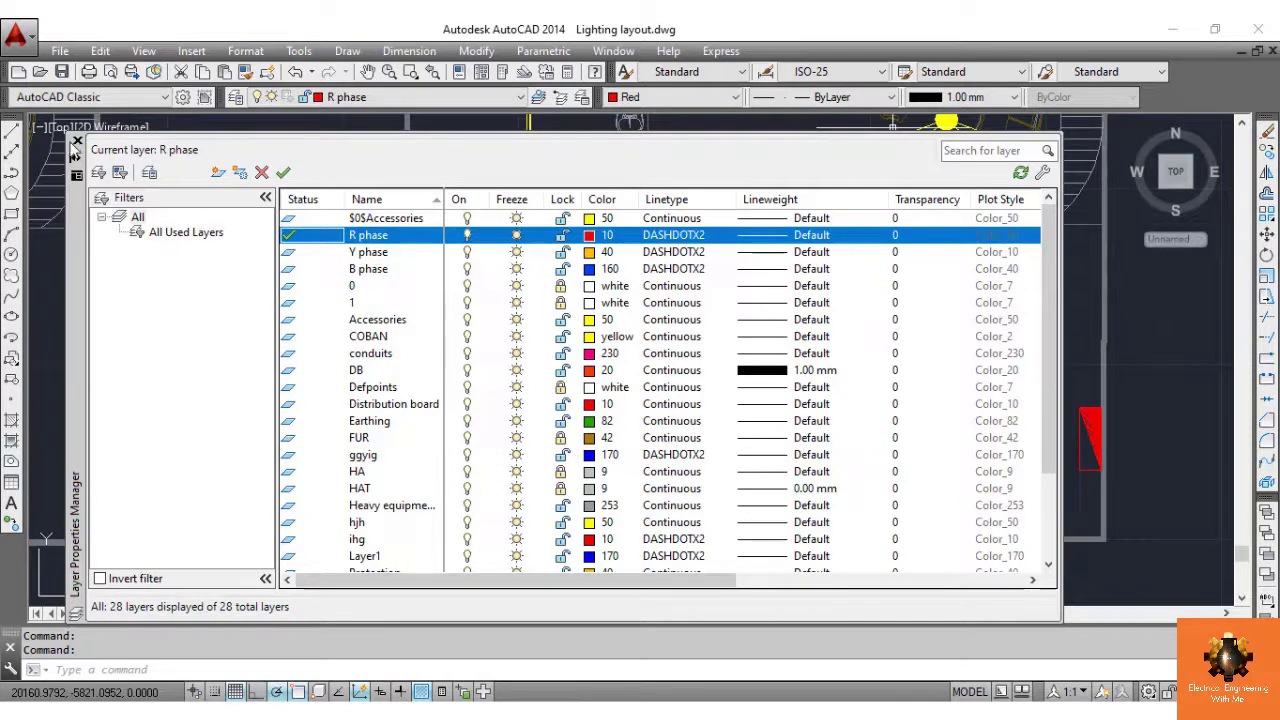
pyautogui.click(76, 142)
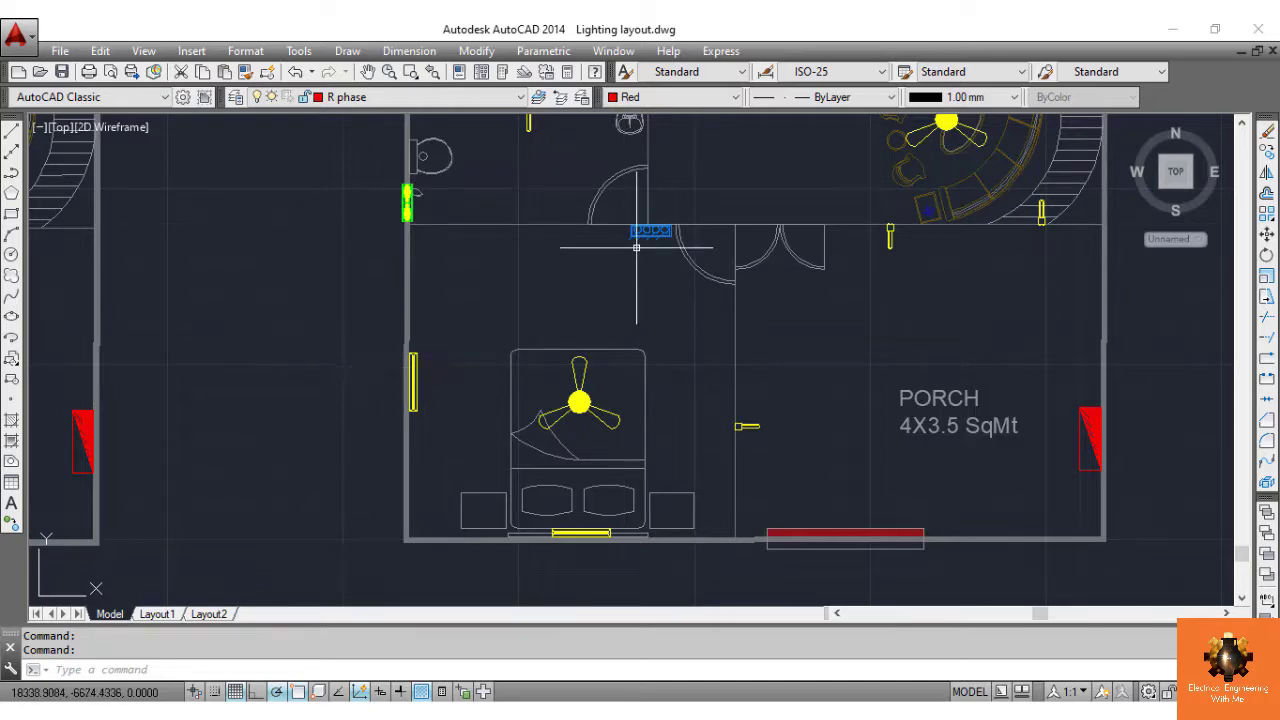
# Draw a wiring arc from the bedroom switch board to the tube light on the outer side wall
pyautogui.press('Return')
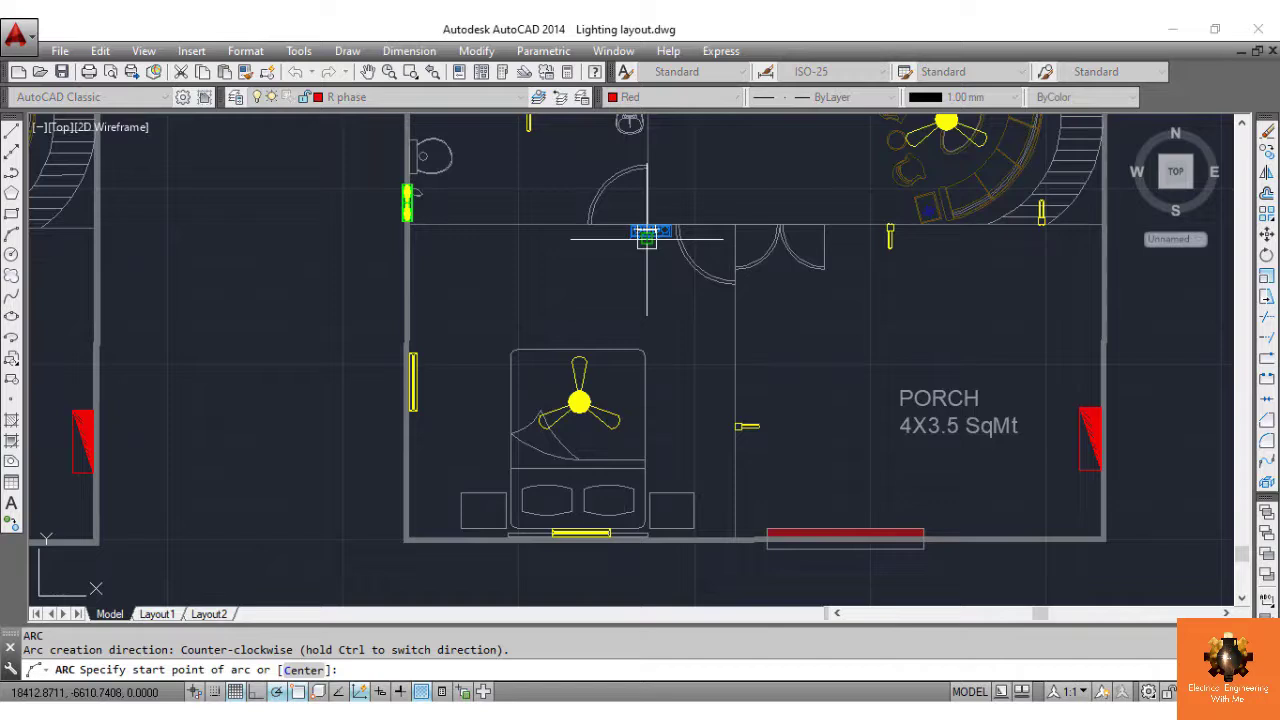
pyautogui.click(647, 237)
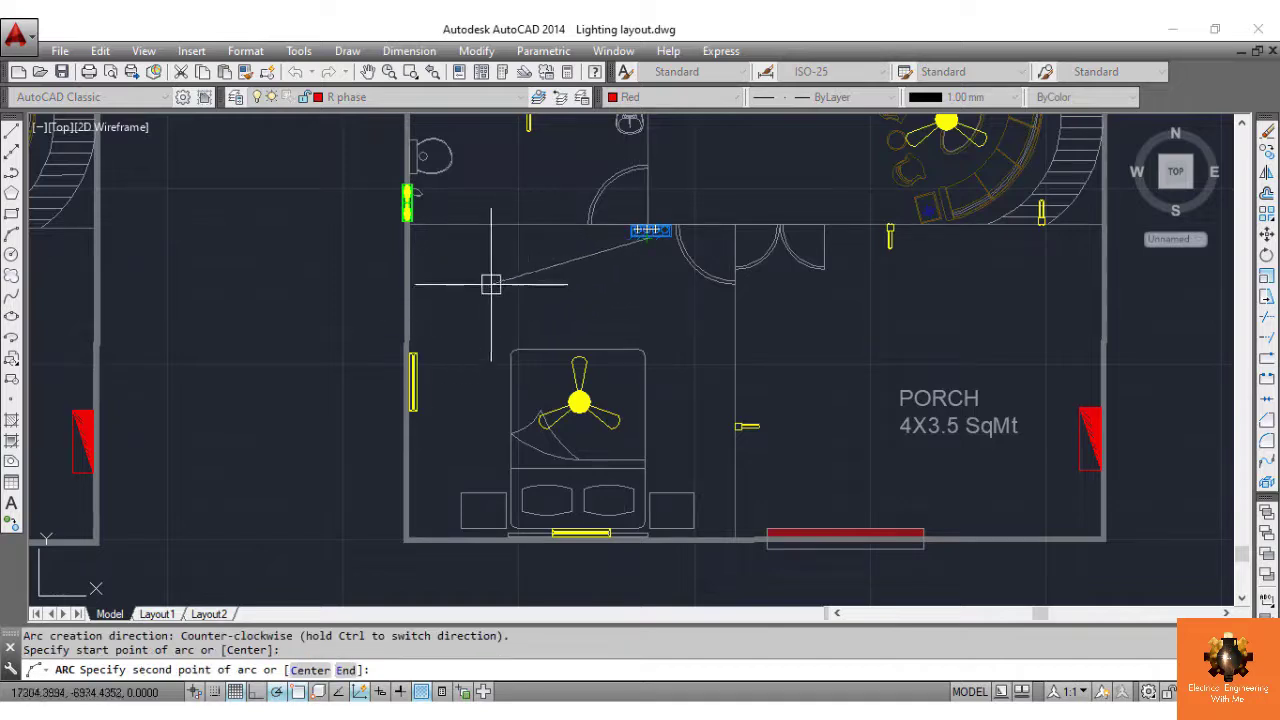
pyautogui.click(491, 284)
pyautogui.click(418, 356)
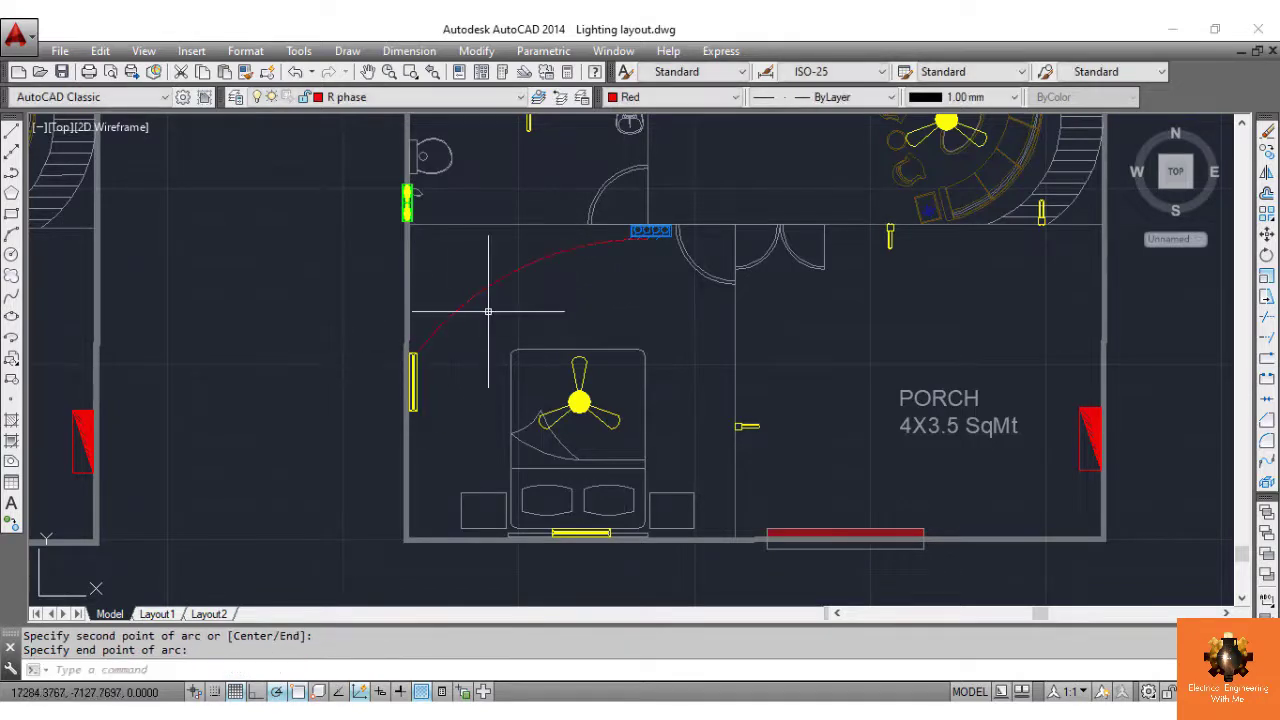
# Draw a wiring arc from the bedroom switch board to the ceiling fan above the bed
pyautogui.press('Return')
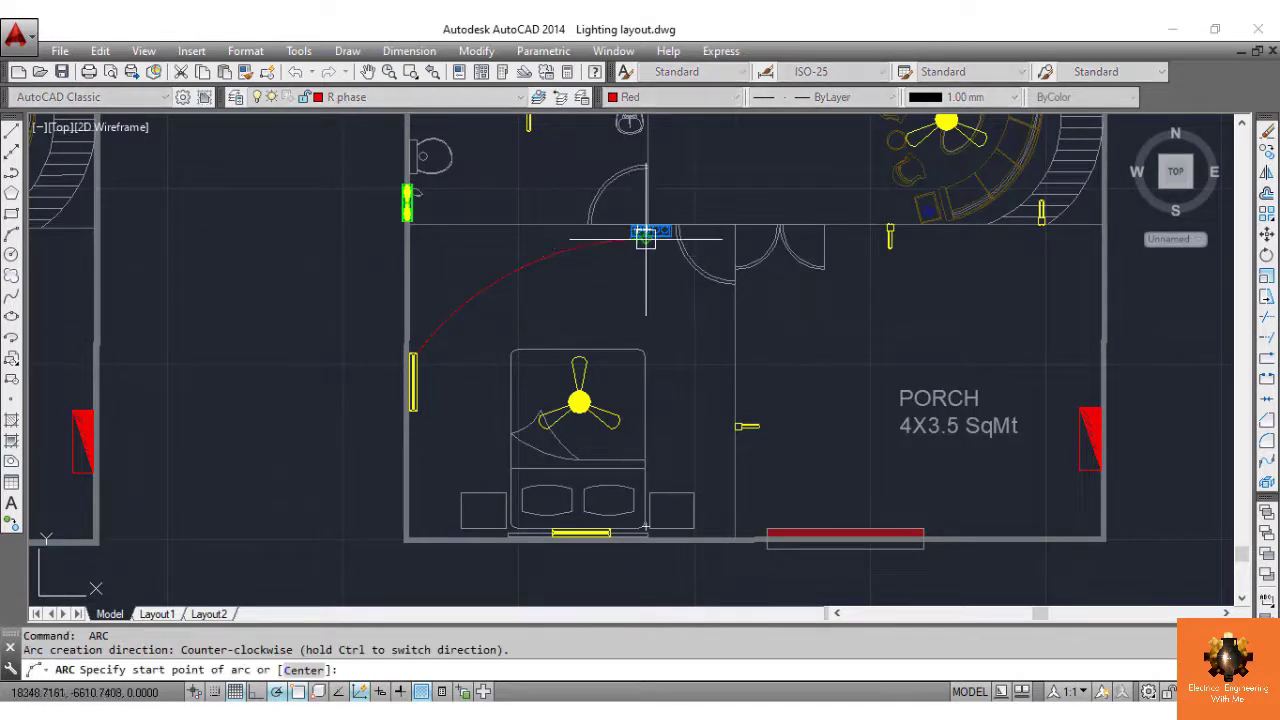
pyautogui.click(645, 237)
pyautogui.click(592, 282)
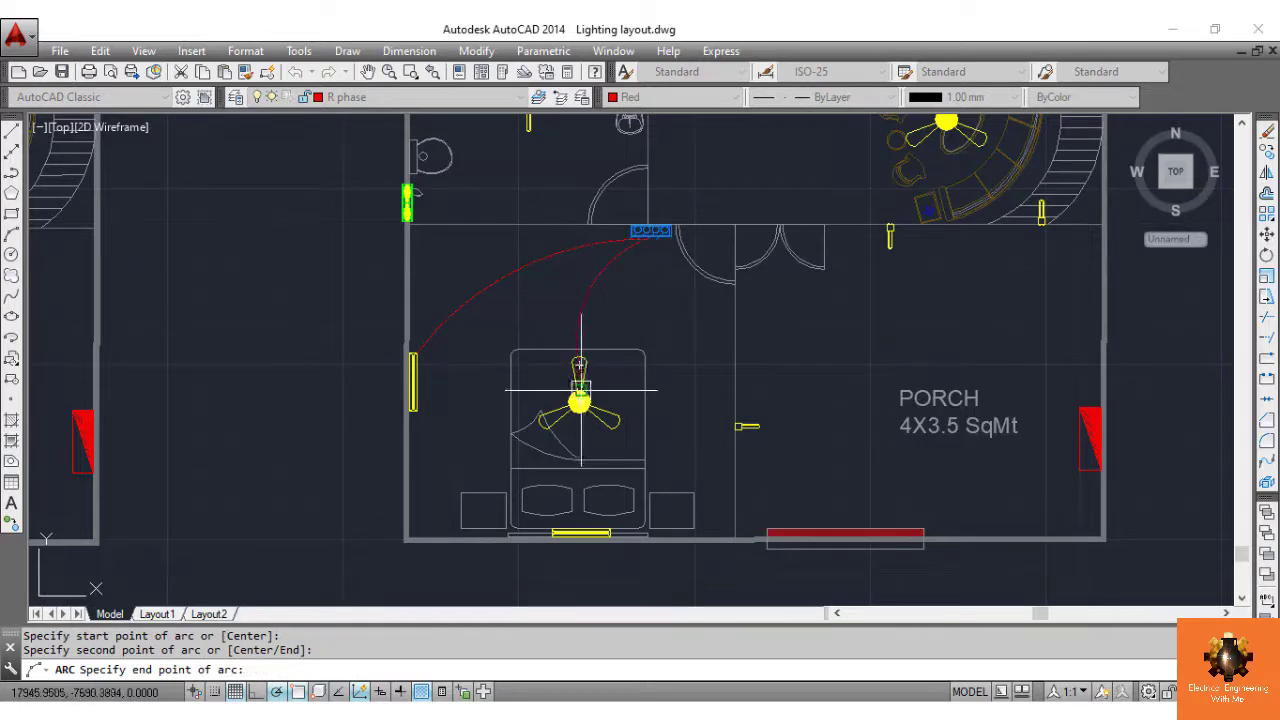
pyautogui.click(579, 362)
# Draw a wiring arc from the switch board around the bed to the tube light behind the headboard
pyautogui.press('Return')
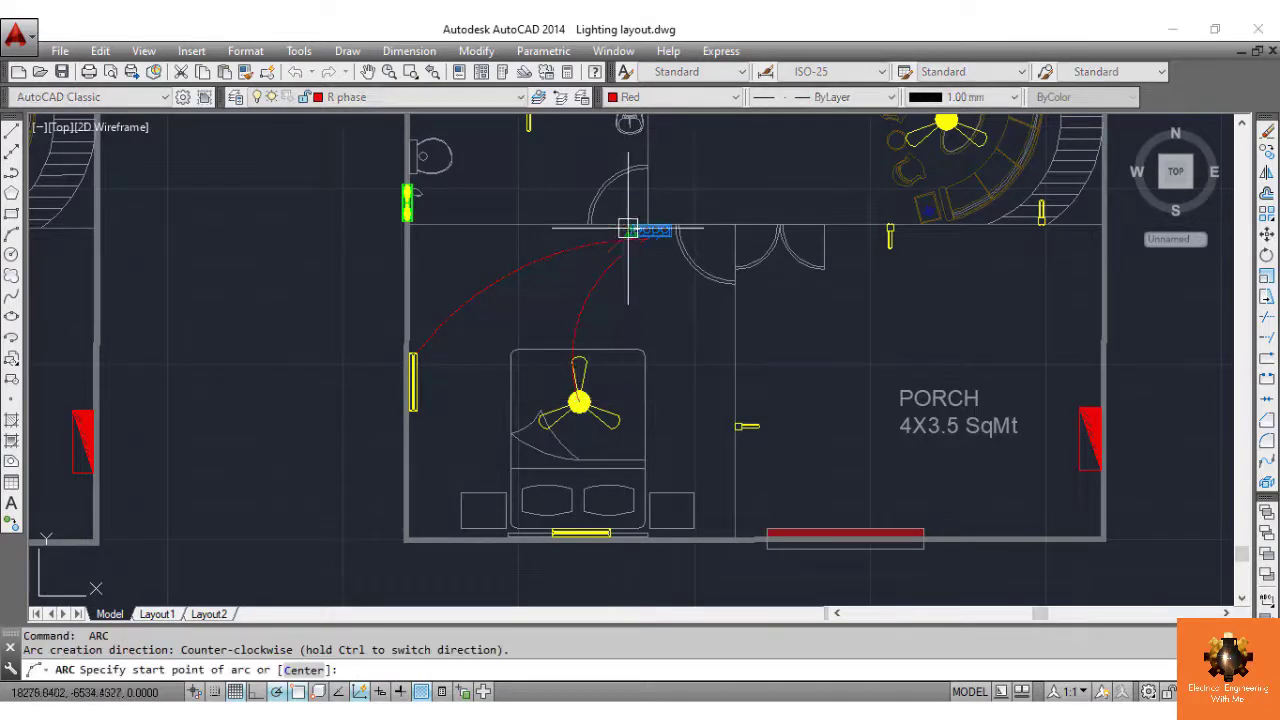
pyautogui.click(646, 236)
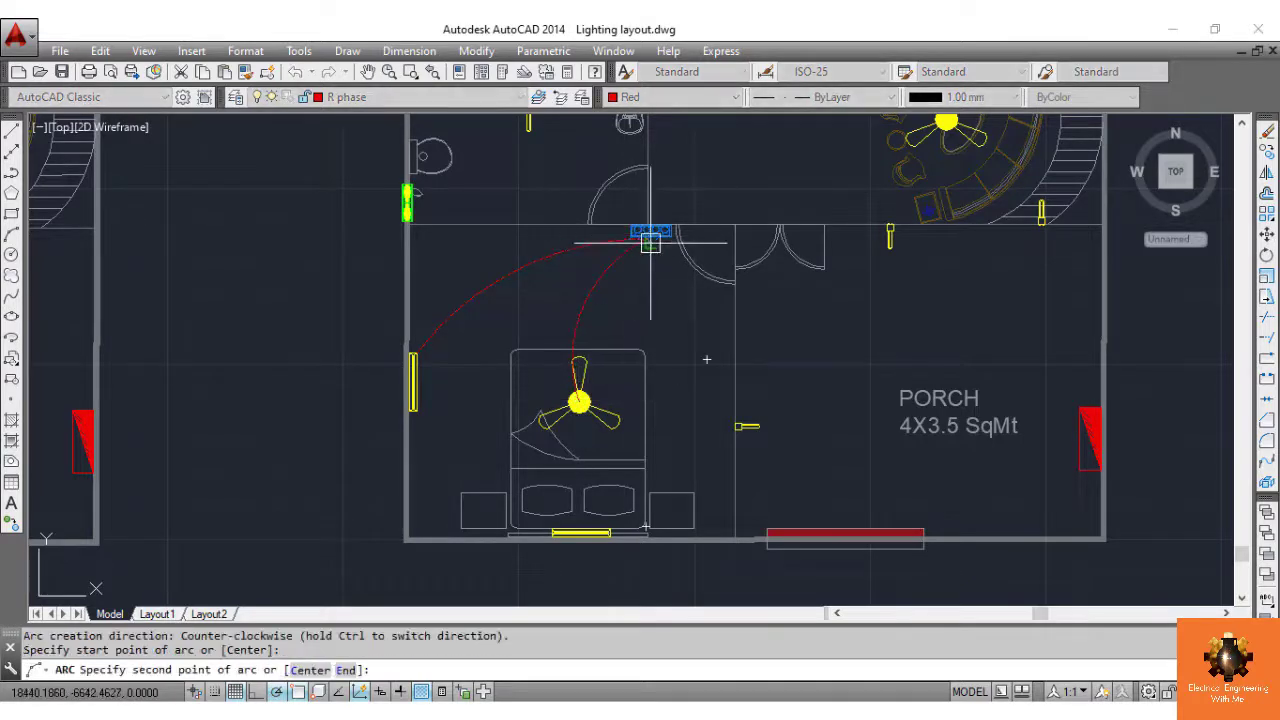
pyautogui.click(666, 451)
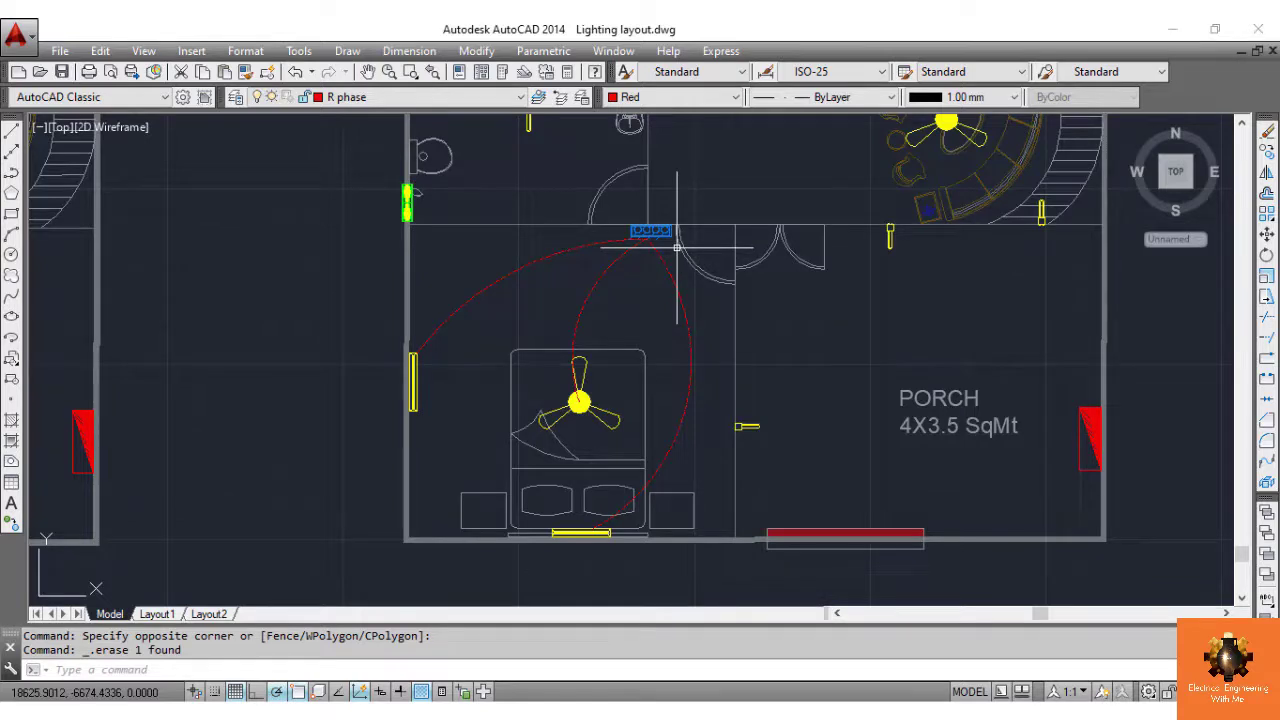
# Add a multileader pointing to the bedroom switch board with the text "R1 Circuit"
pyautogui.scroll(4, 677, 247)
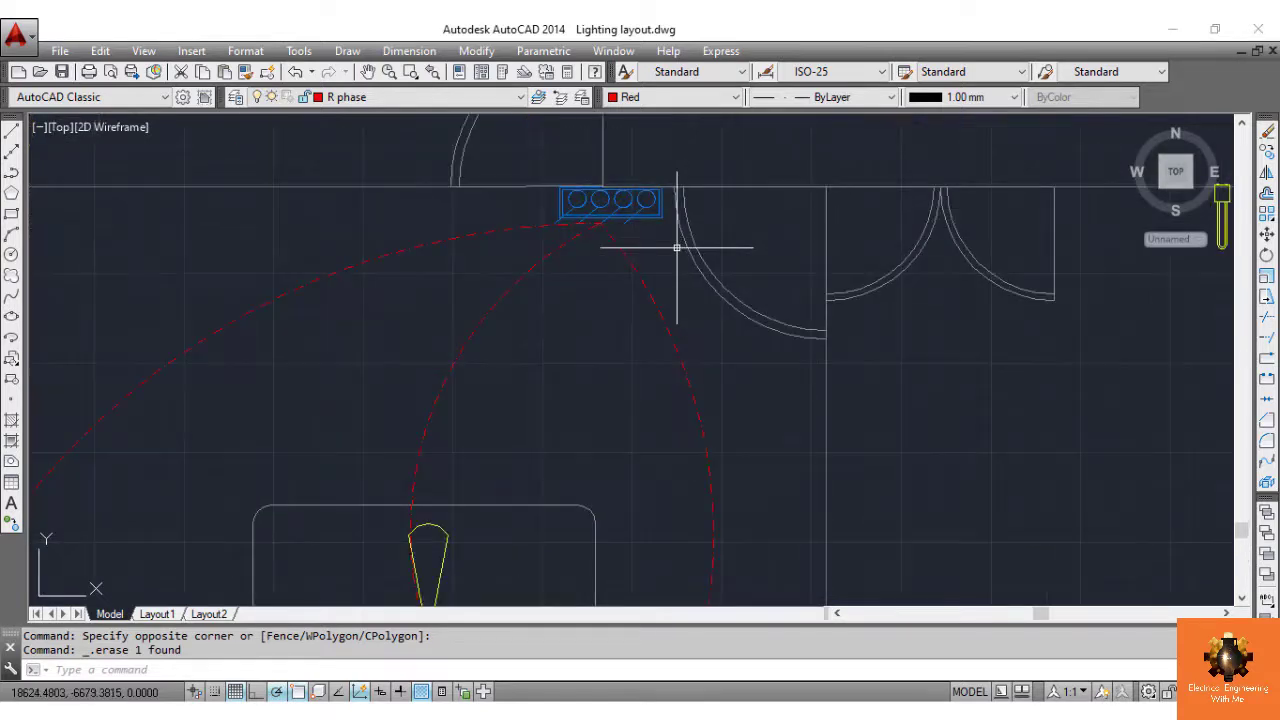
pyautogui.press('Return')
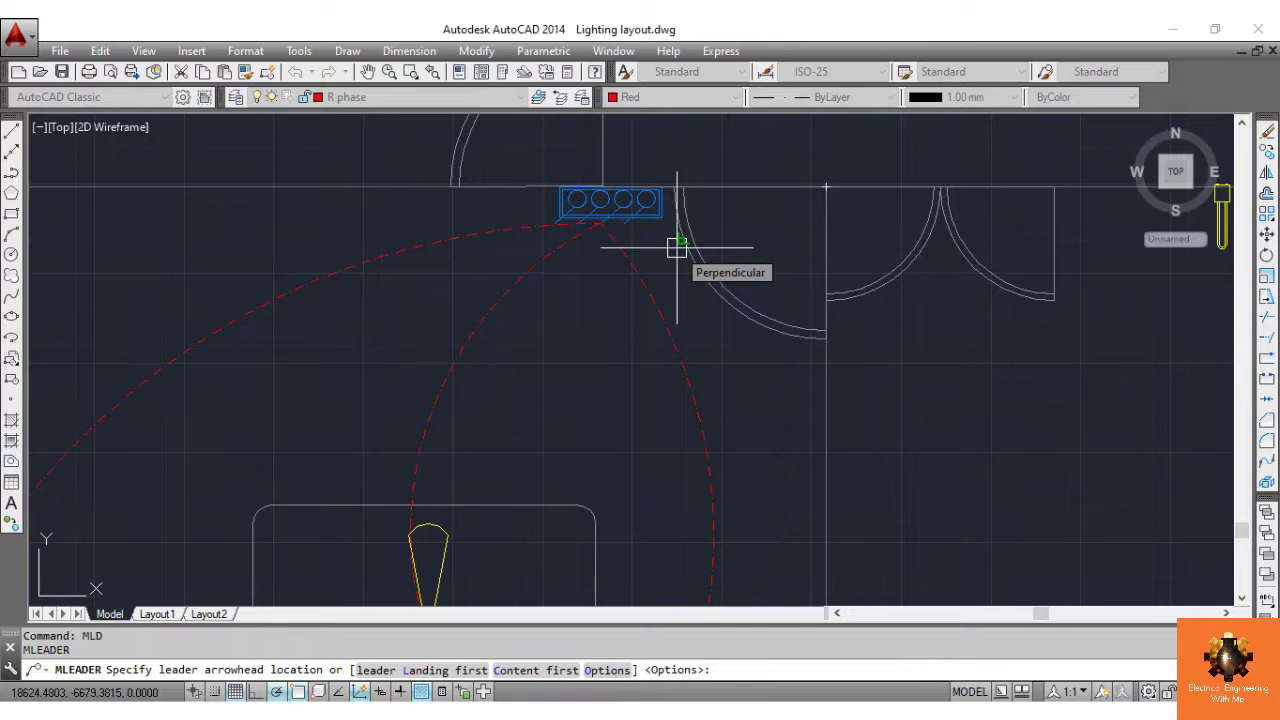
pyautogui.click(648, 232)
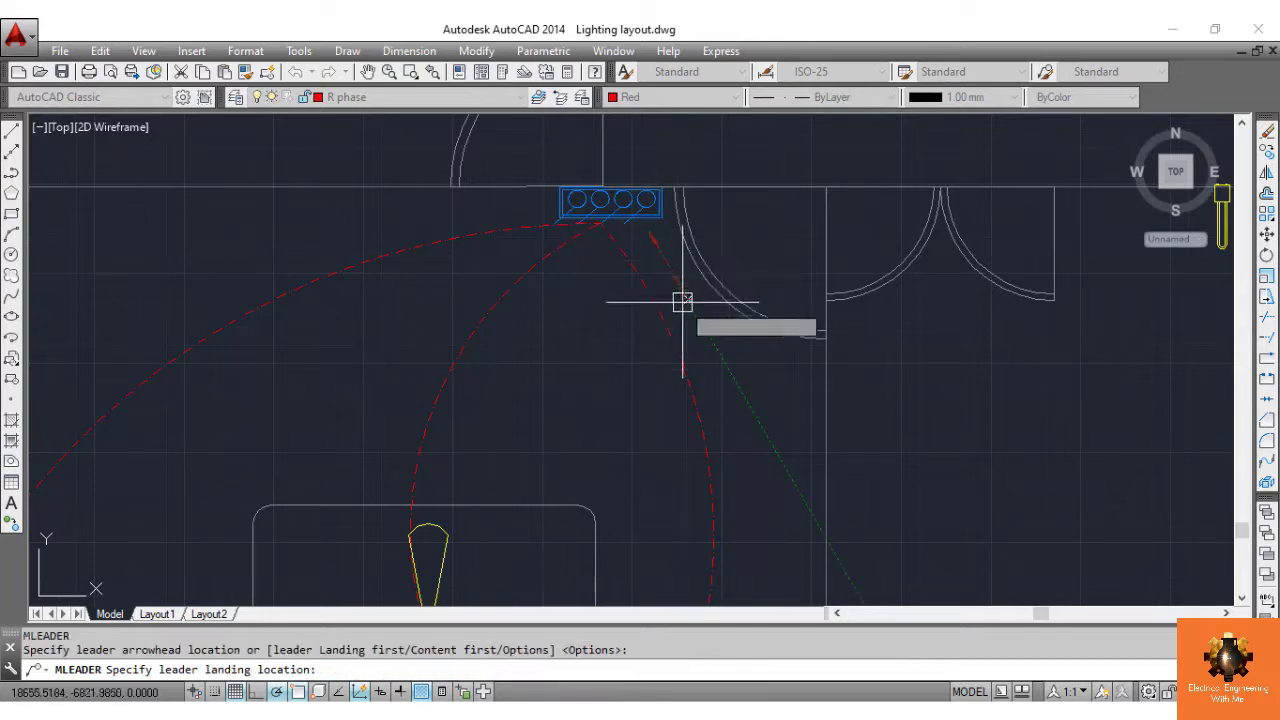
pyautogui.click(698, 306)
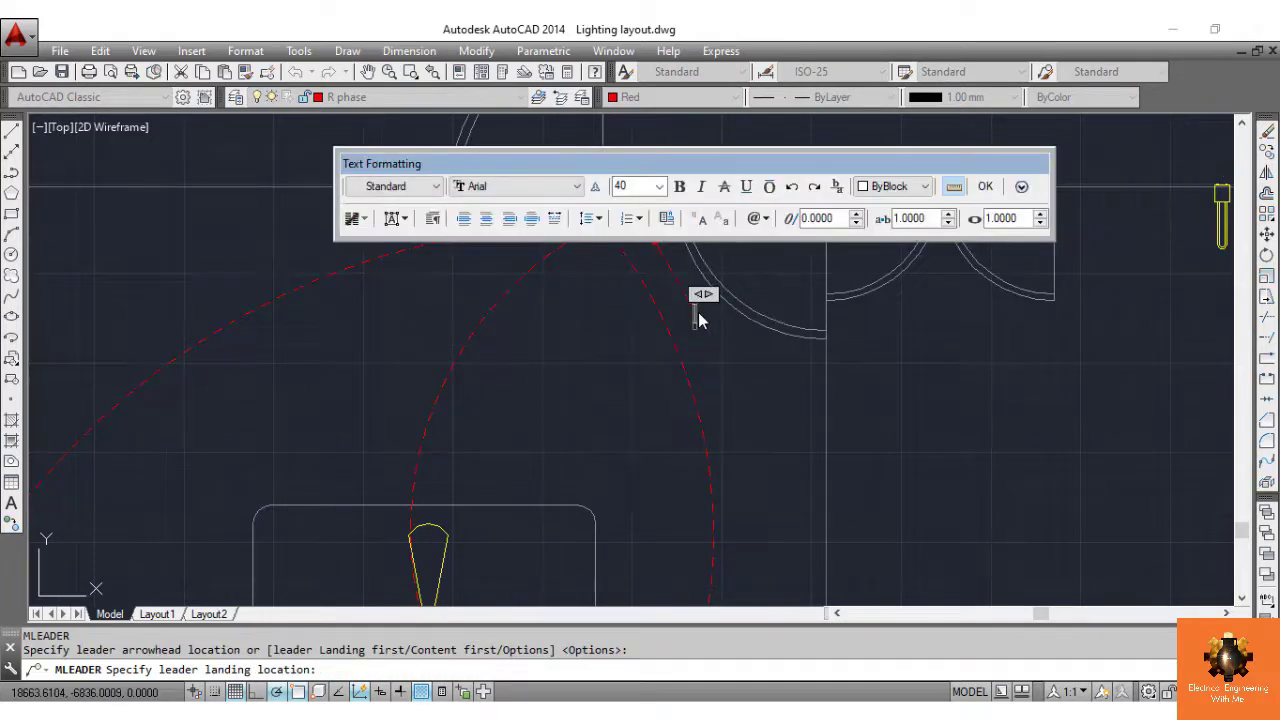
pyautogui.write('R1 Circuit')
pyautogui.click(651, 234)
pyautogui.scroll(-3, 771, 327)
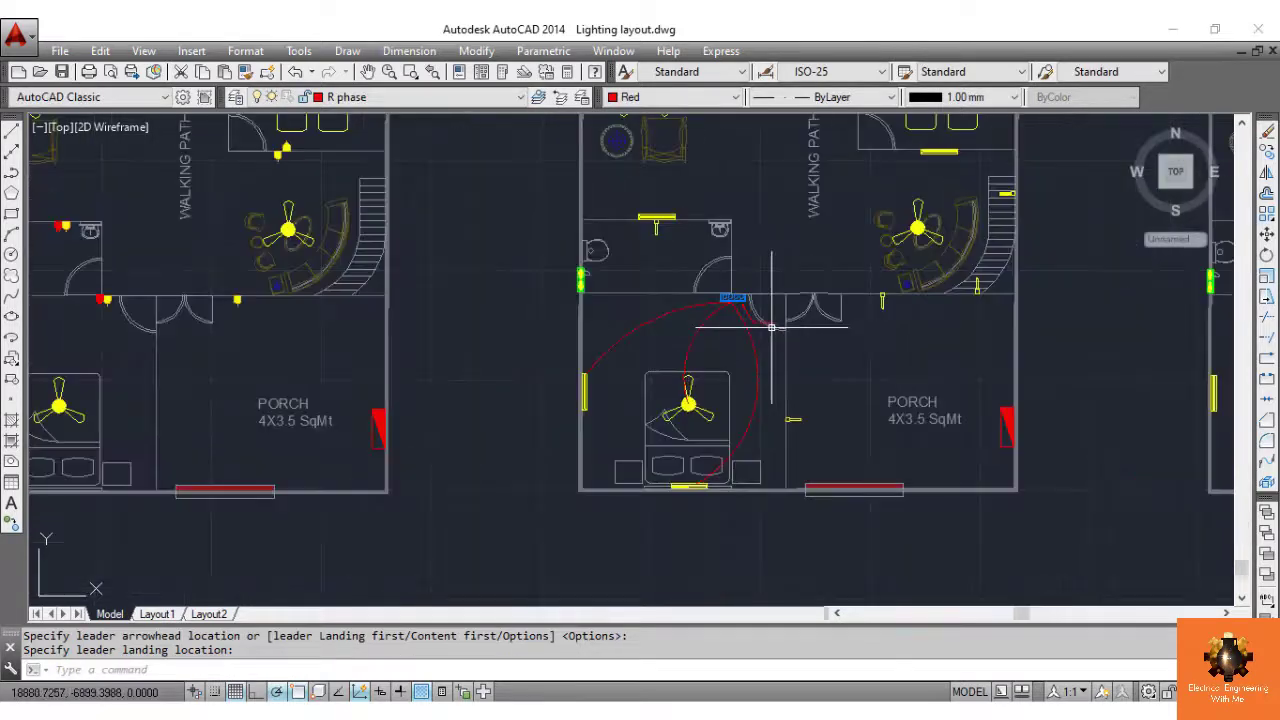
pyautogui.scroll(2, 771, 327)
pyautogui.moveTo(773, 374)
pyautogui.mouseDown(button='middle')
pyautogui.moveTo(763, 317)
pyautogui.moveTo(820, 478)
pyautogui.mouseUp(button='middle')
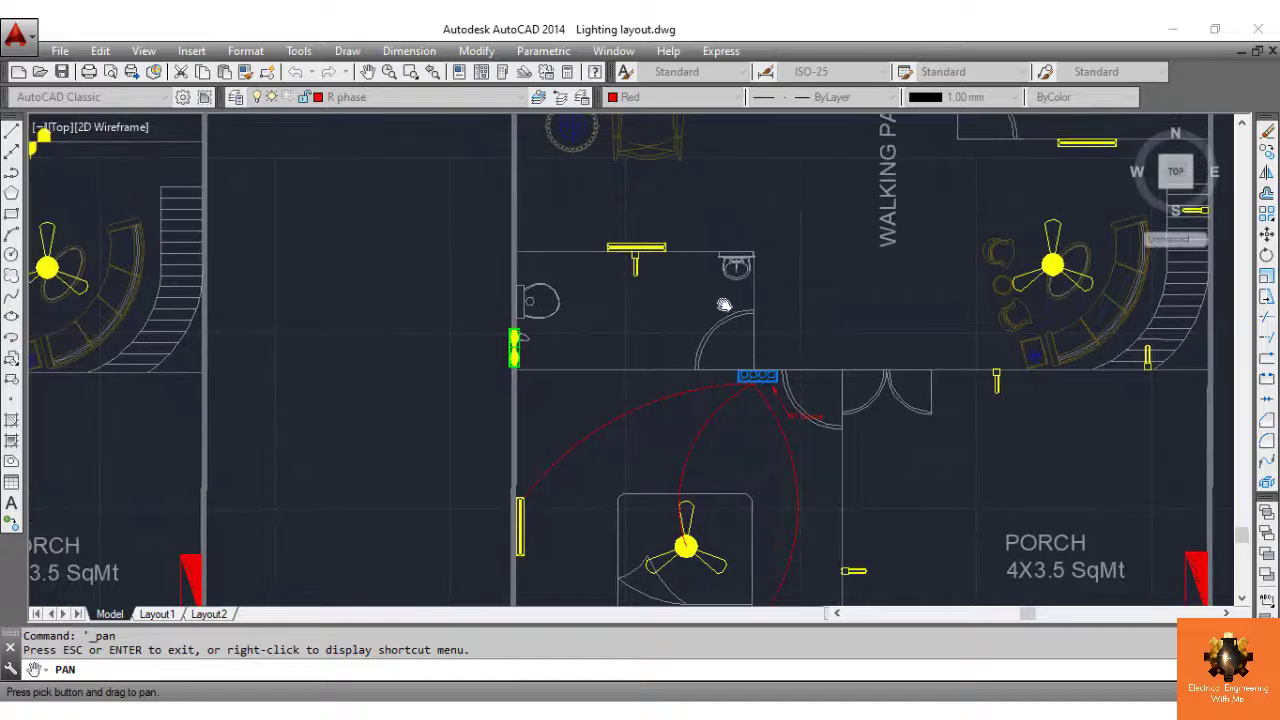
# Copy the bedroom switch board into the adjoining bathroom, near its door
pyautogui.moveTo(724, 305); pyautogui.dragTo(705, 309)
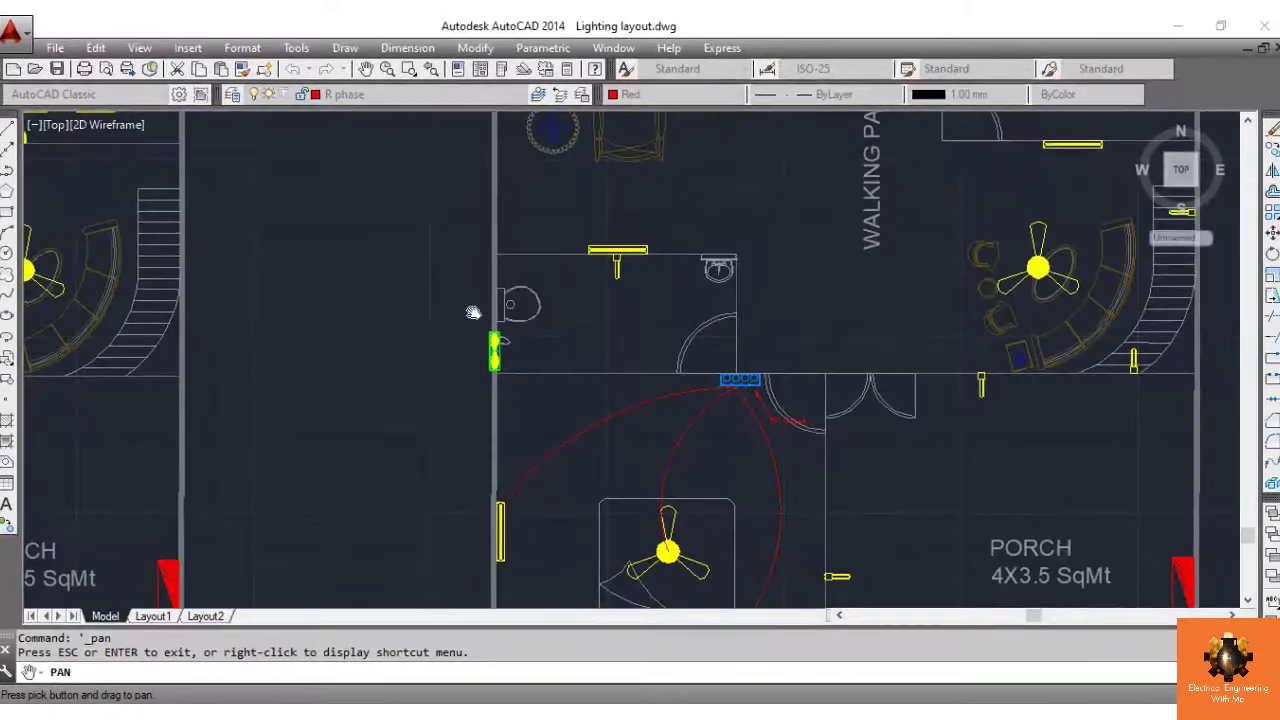
pyautogui.rightClick(676, 338)
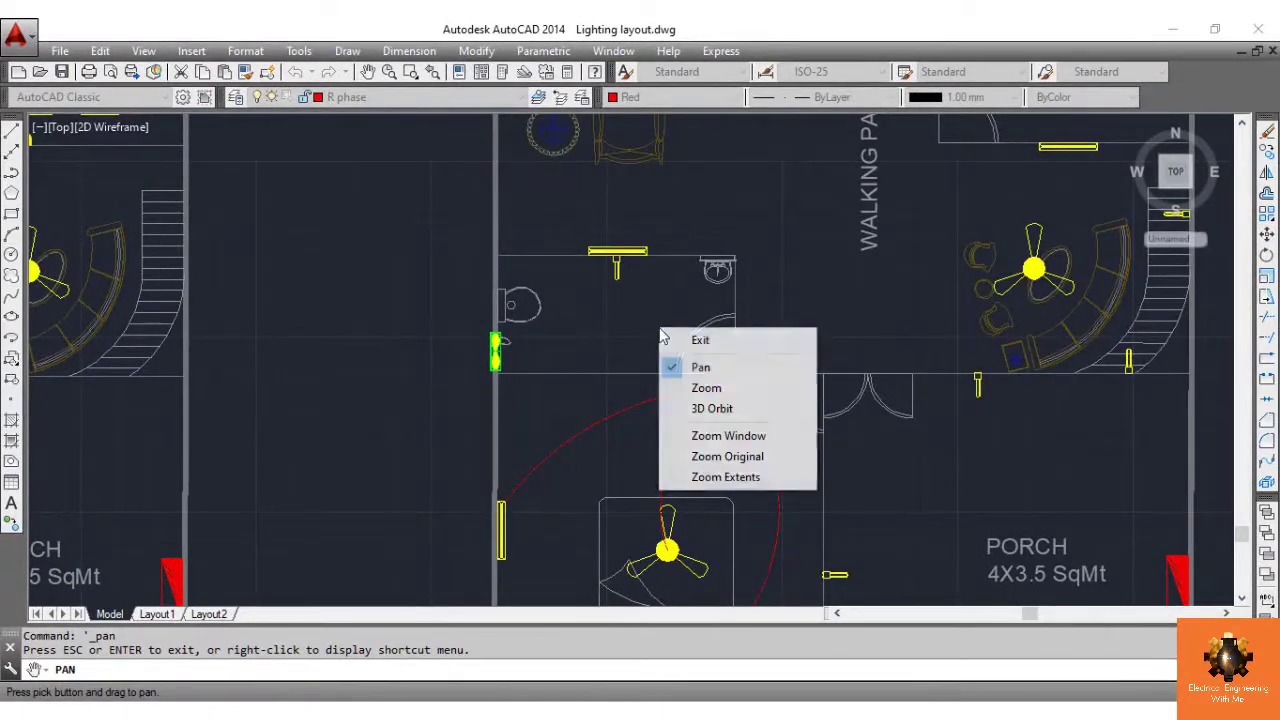
pyautogui.click(700, 337)
pyautogui.click(738, 379)
pyautogui.write('co')
pyautogui.press('Return')
pyautogui.click(726, 379)
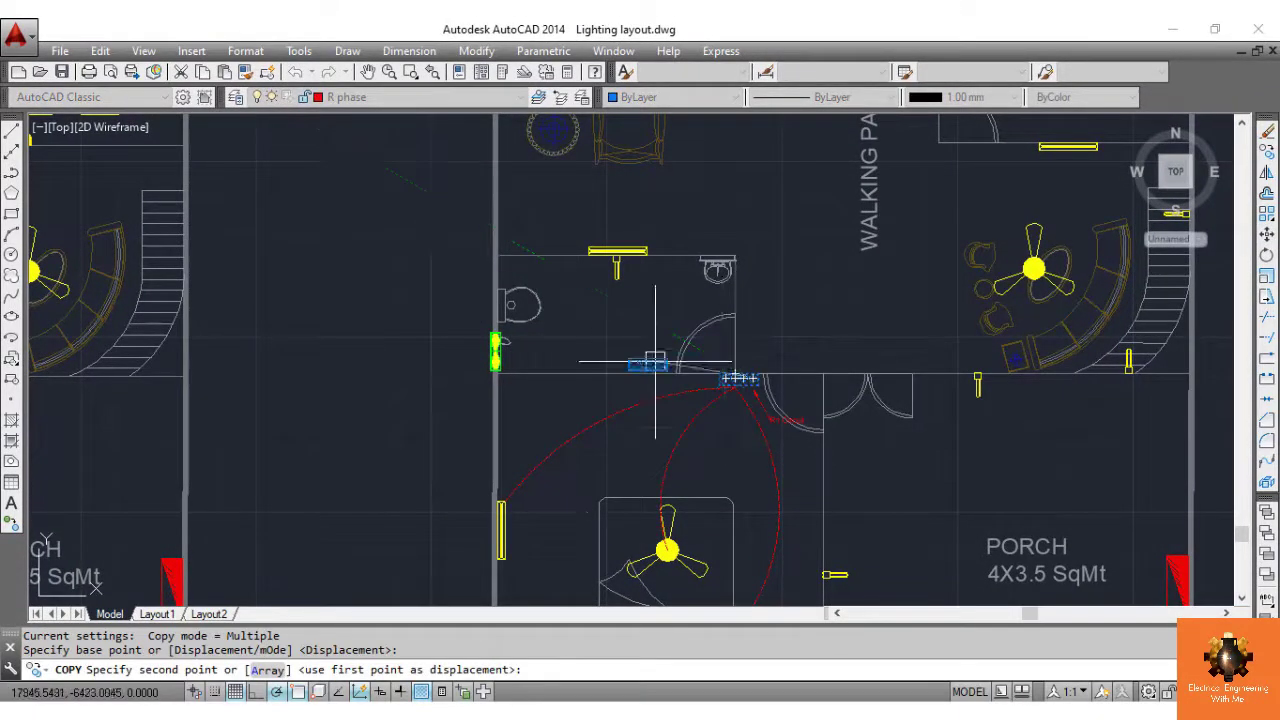
pyautogui.scroll(2, 653, 360)
pyautogui.click(650, 368)
pyautogui.press('Escape')
# Rotate the copied bathroom switch board by 180 degrees so its switches face into the bathroom
pyautogui.write('ro')
pyautogui.press('Return')
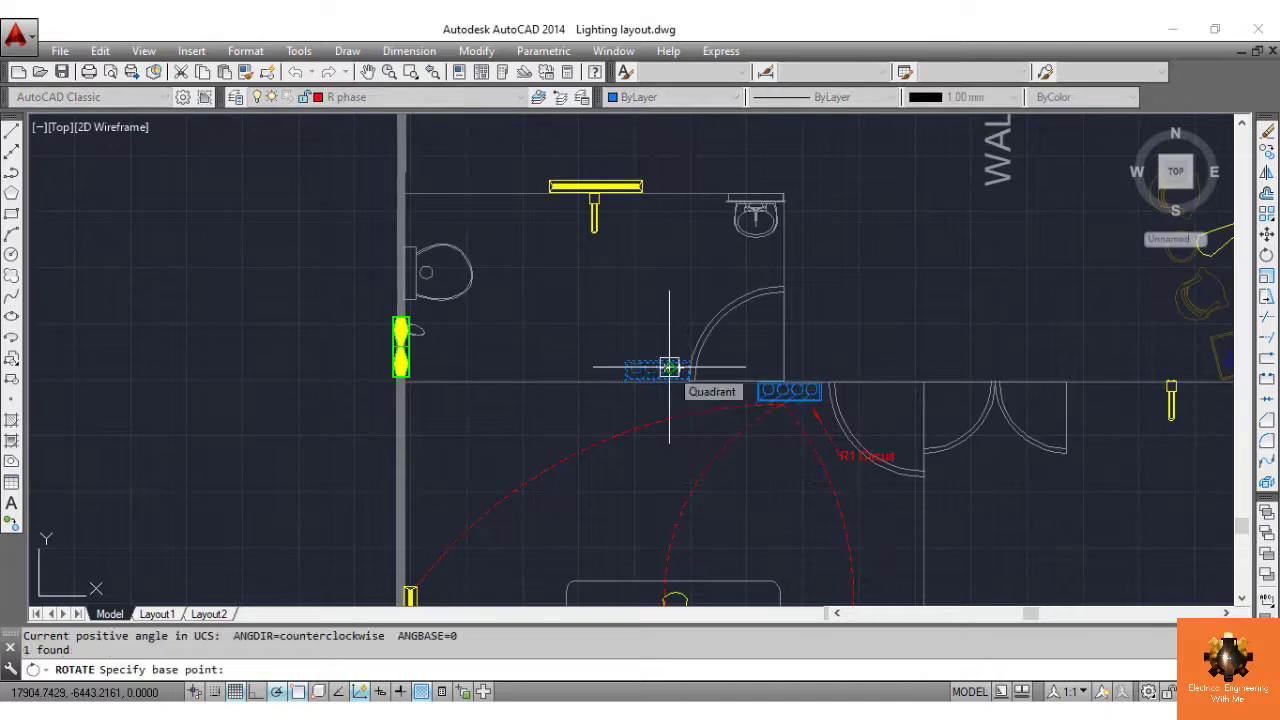
pyautogui.click(657, 362)
pyautogui.click(471, 356)
# Move the rotated switch board flush against the wall shared with the bedroom, just beside the bathroom door
pyautogui.scroll(5, 676, 361)
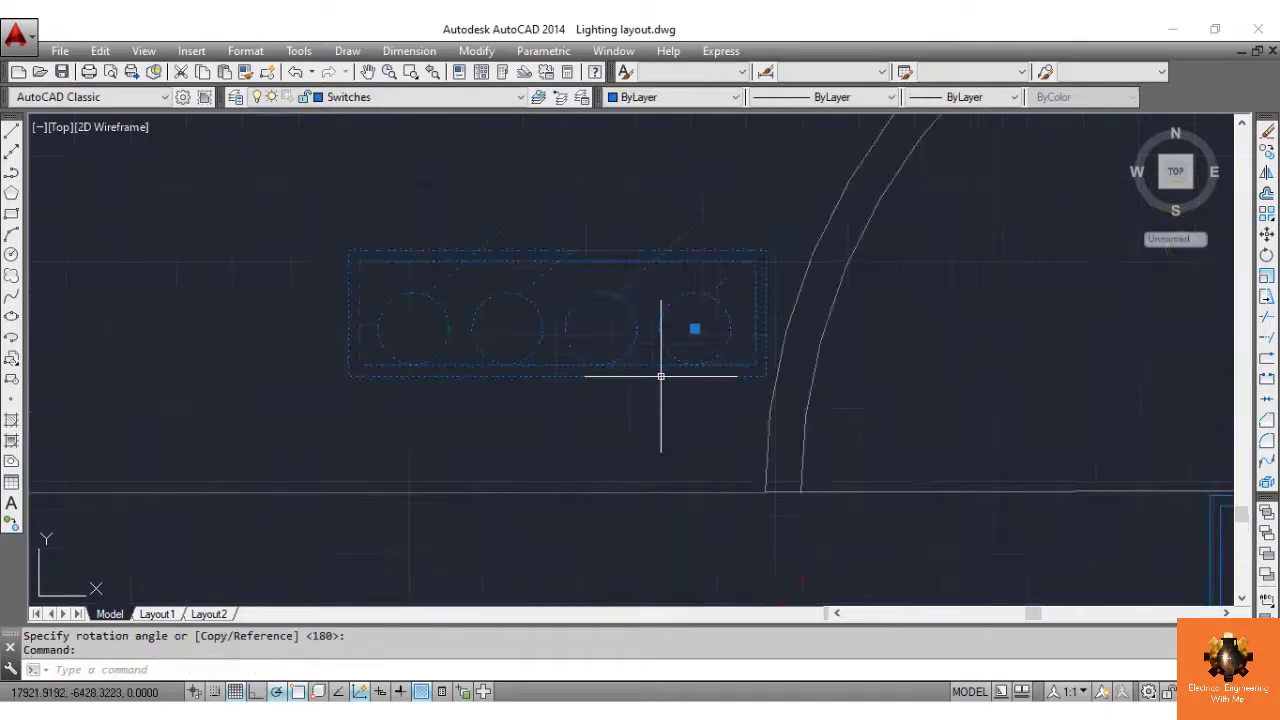
pyautogui.write('m')
pyautogui.press('Return')
pyautogui.click(583, 374)
pyautogui.click(583, 491)
pyautogui.click(583, 468)
pyautogui.click(694, 448)
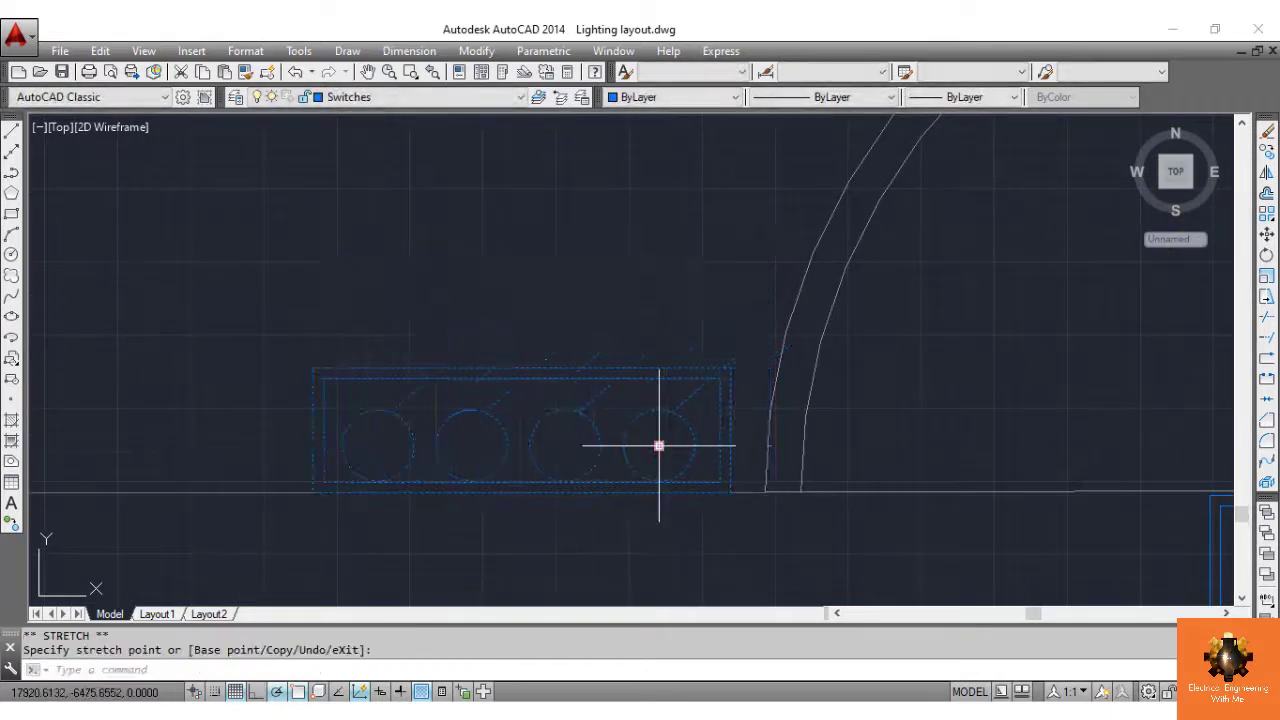
pyautogui.press('Escape')
pyautogui.press('Escape')
pyautogui.scroll(-5, 663, 443)
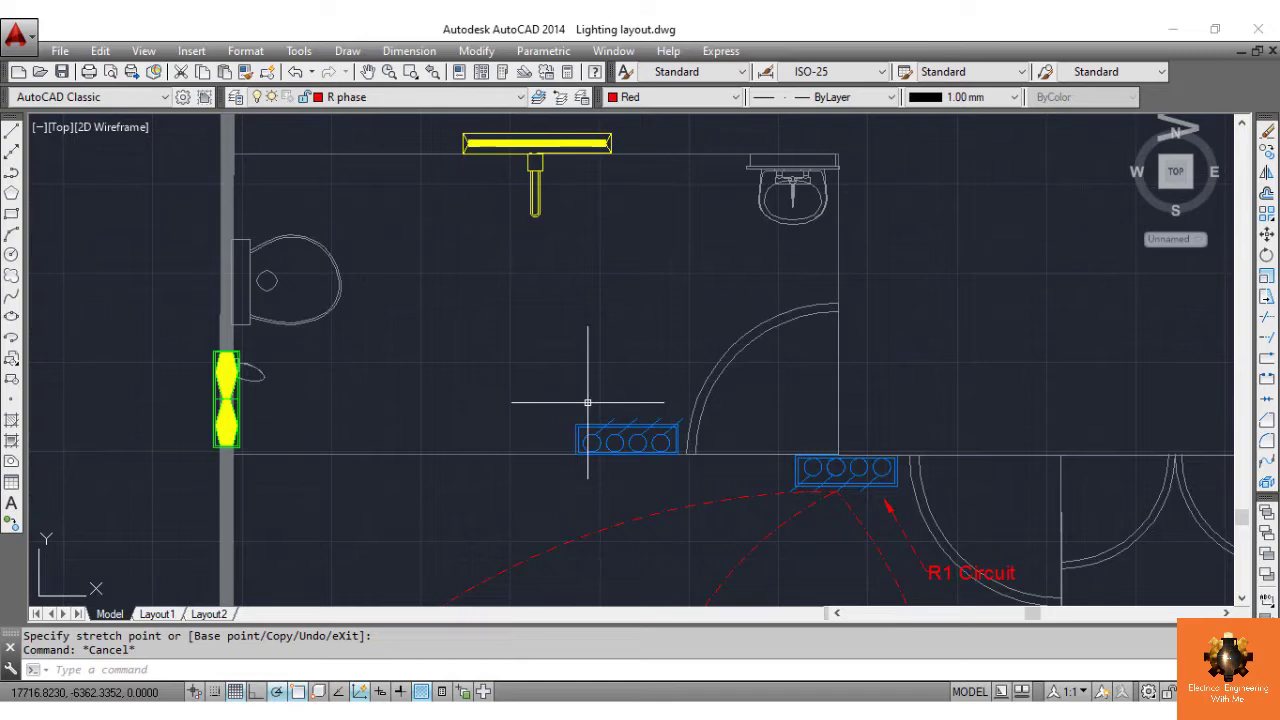
# Draw a wiring arc from the bathroom switch board to the small wall light on the opposite wall
pyautogui.press('Return')
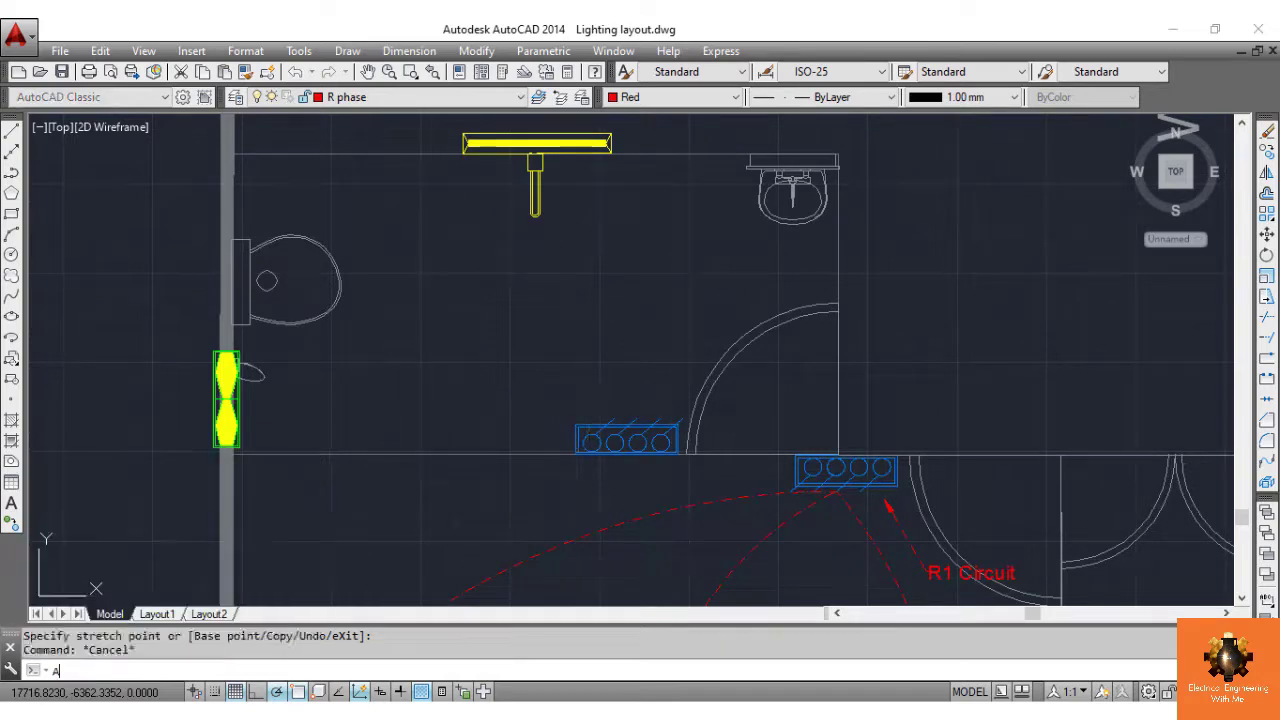
pyautogui.click(614, 442)
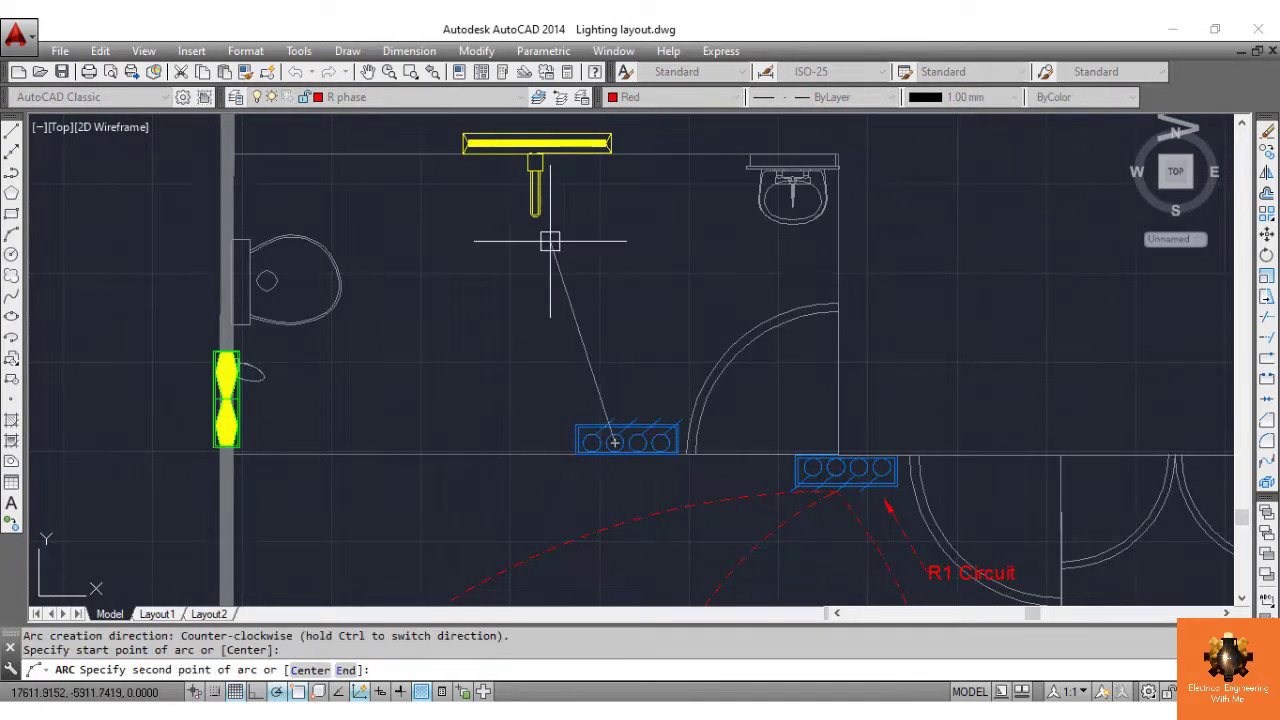
pyautogui.click(580, 229)
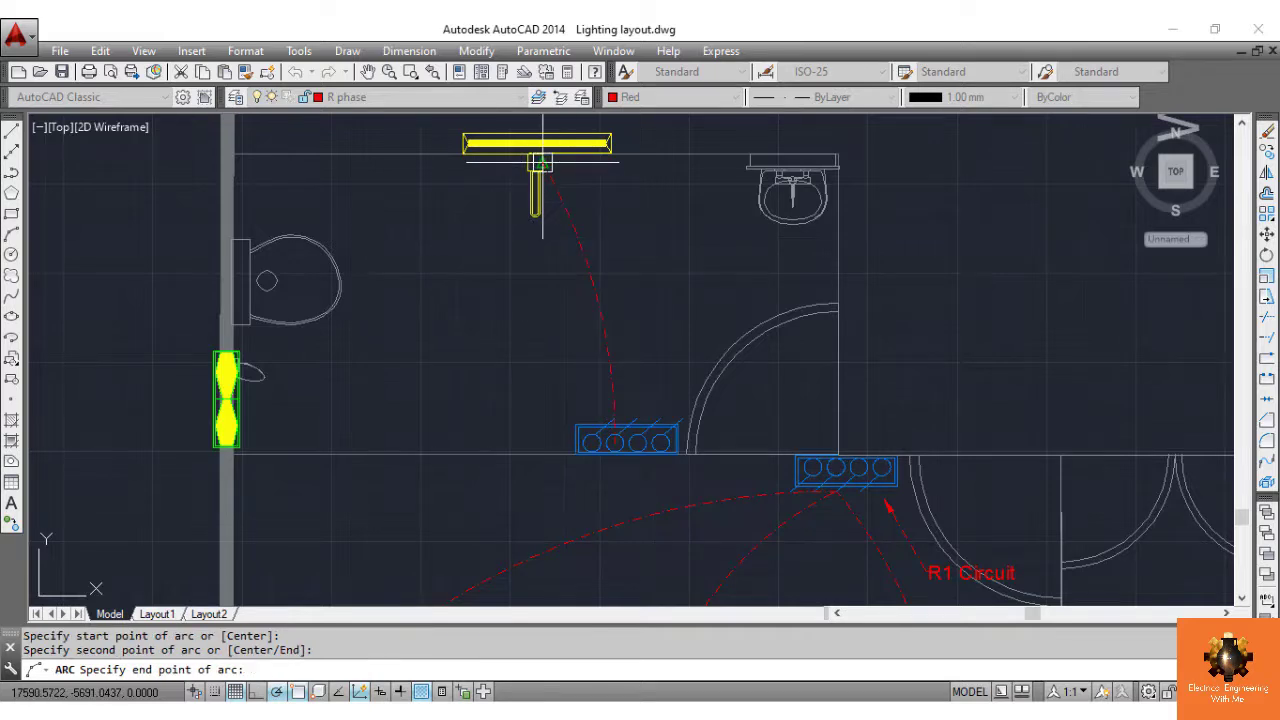
pyautogui.click(540, 162)
# Draw a wiring arc from the bathroom switch board to the exhaust fan on the outer wall
pyautogui.press('Return')
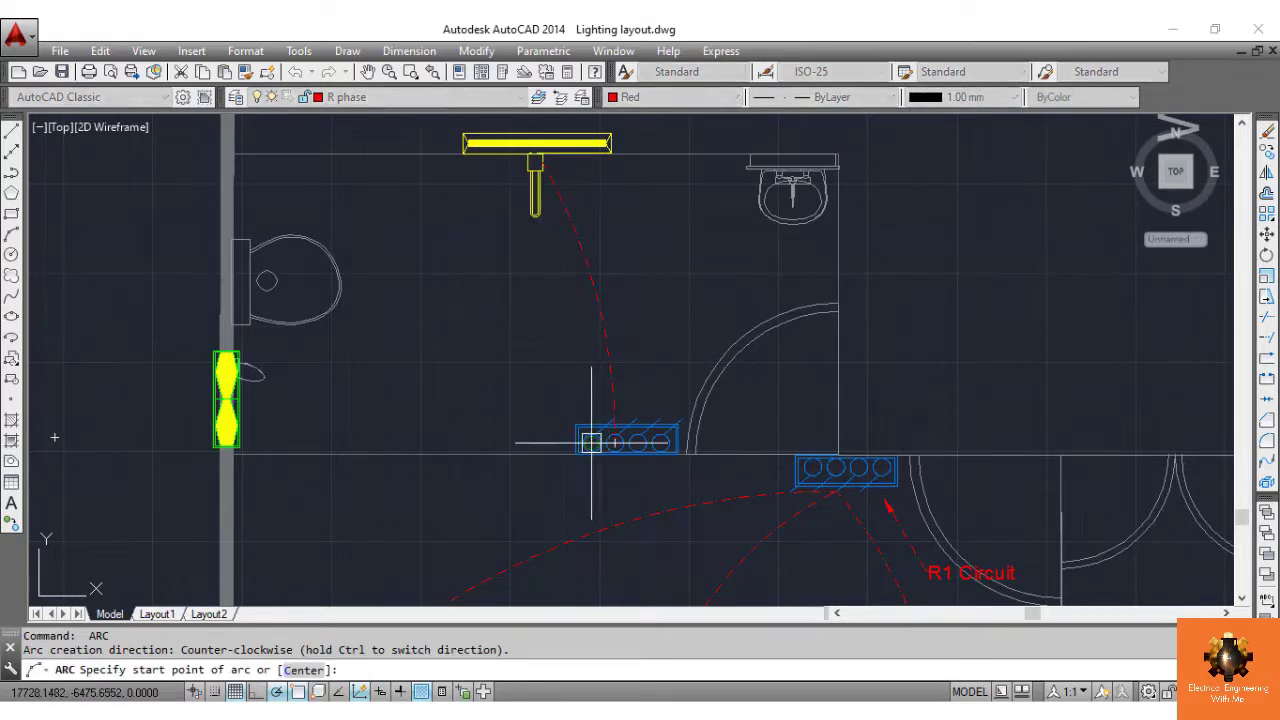
pyautogui.click(591, 442)
pyautogui.click(374, 439)
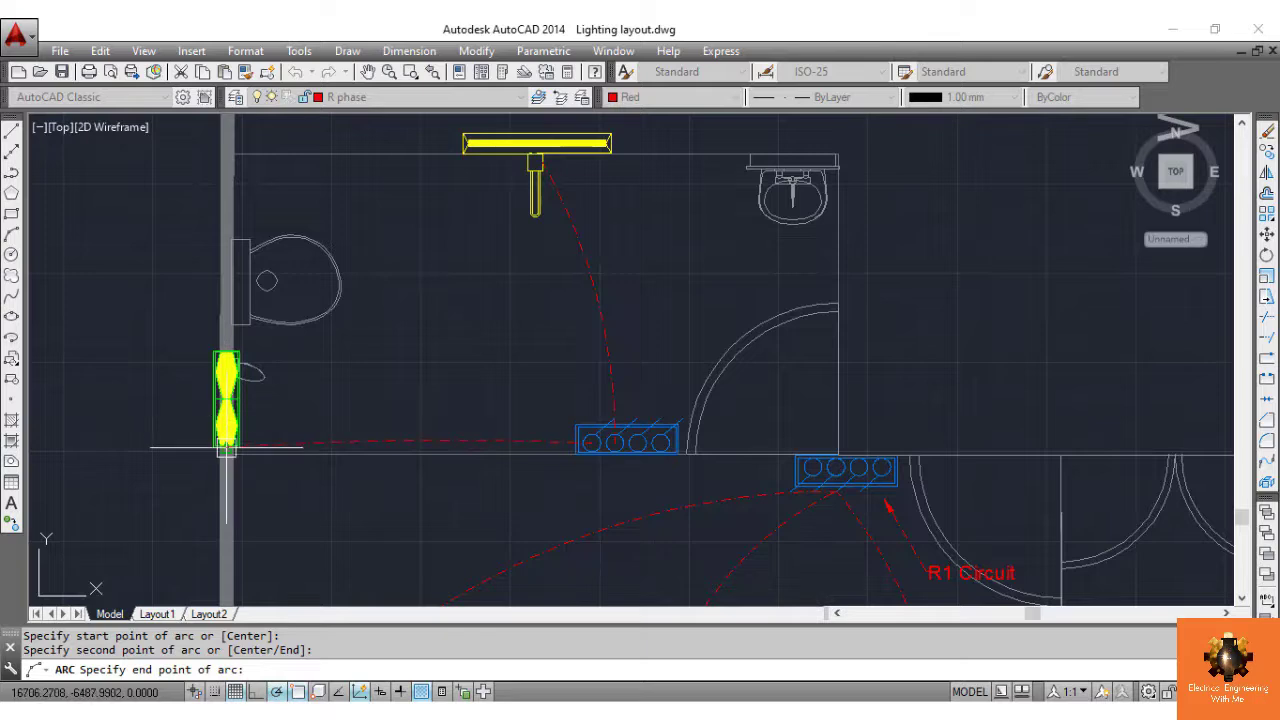
pyautogui.click(227, 447)
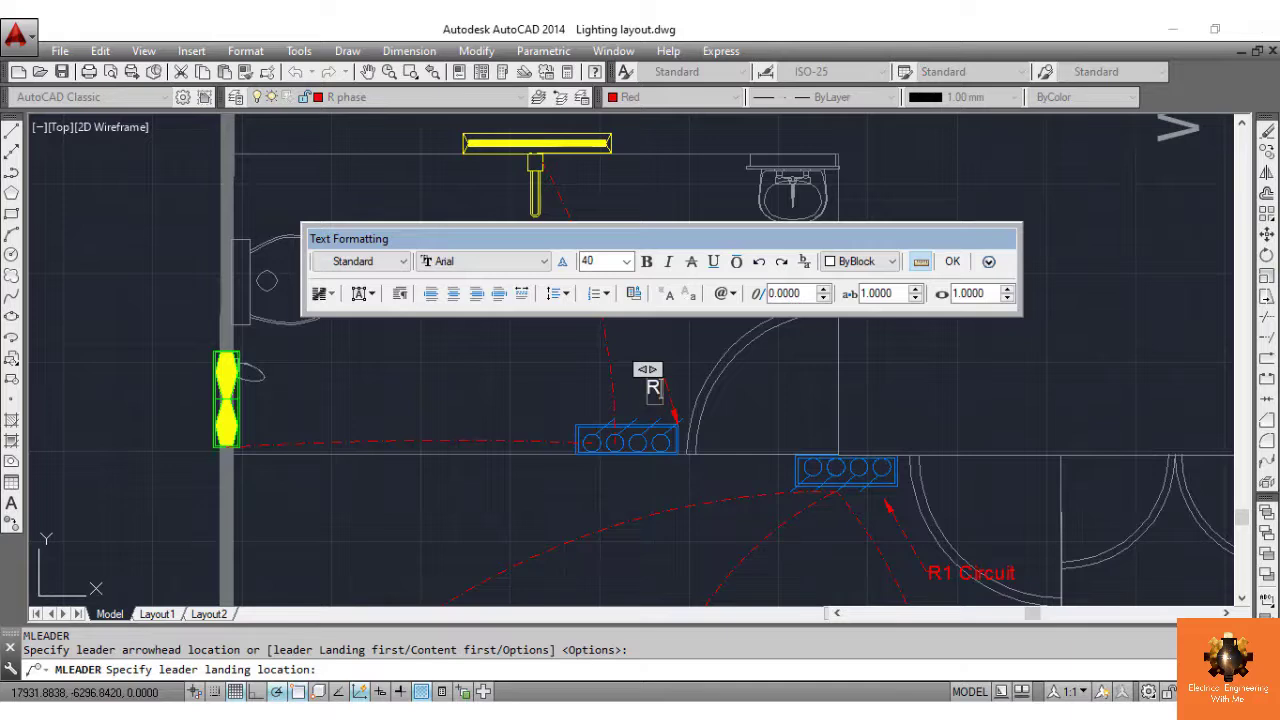
# Add a multileader pointing to the bathroom switch board with the text "R1 Circuit"
pyautogui.write('Circuit')
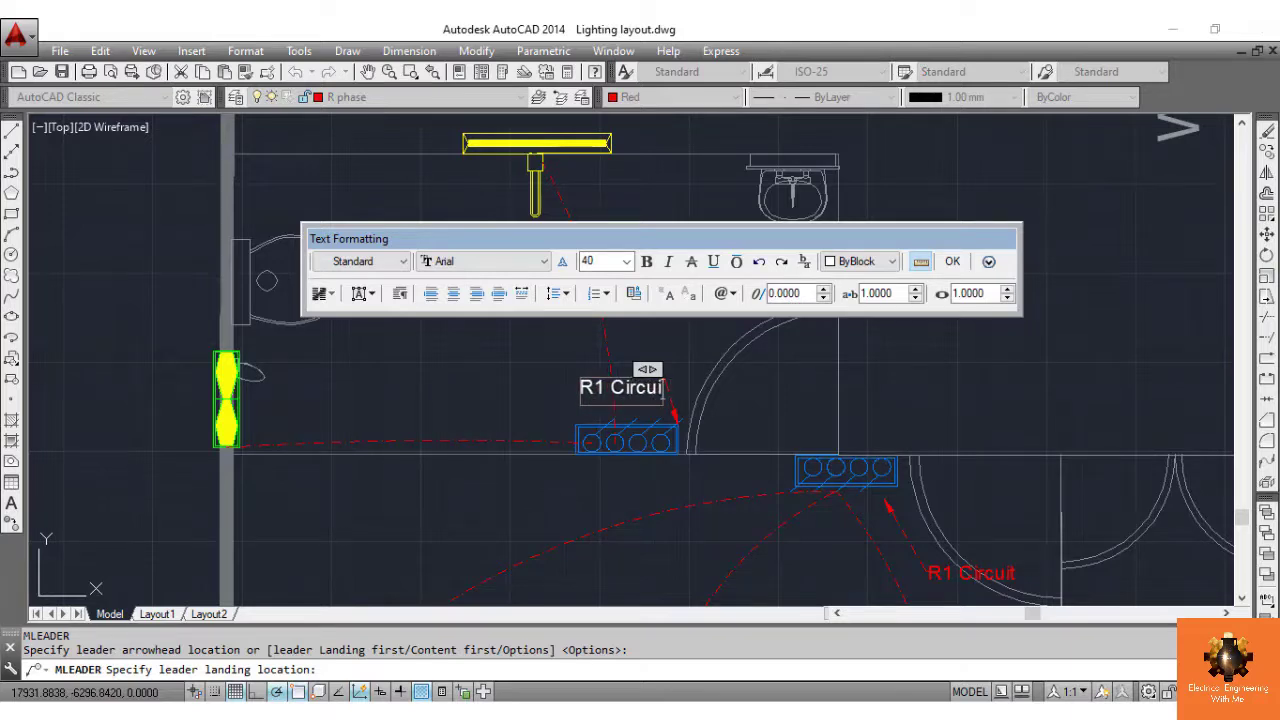
pyautogui.click(698, 350)
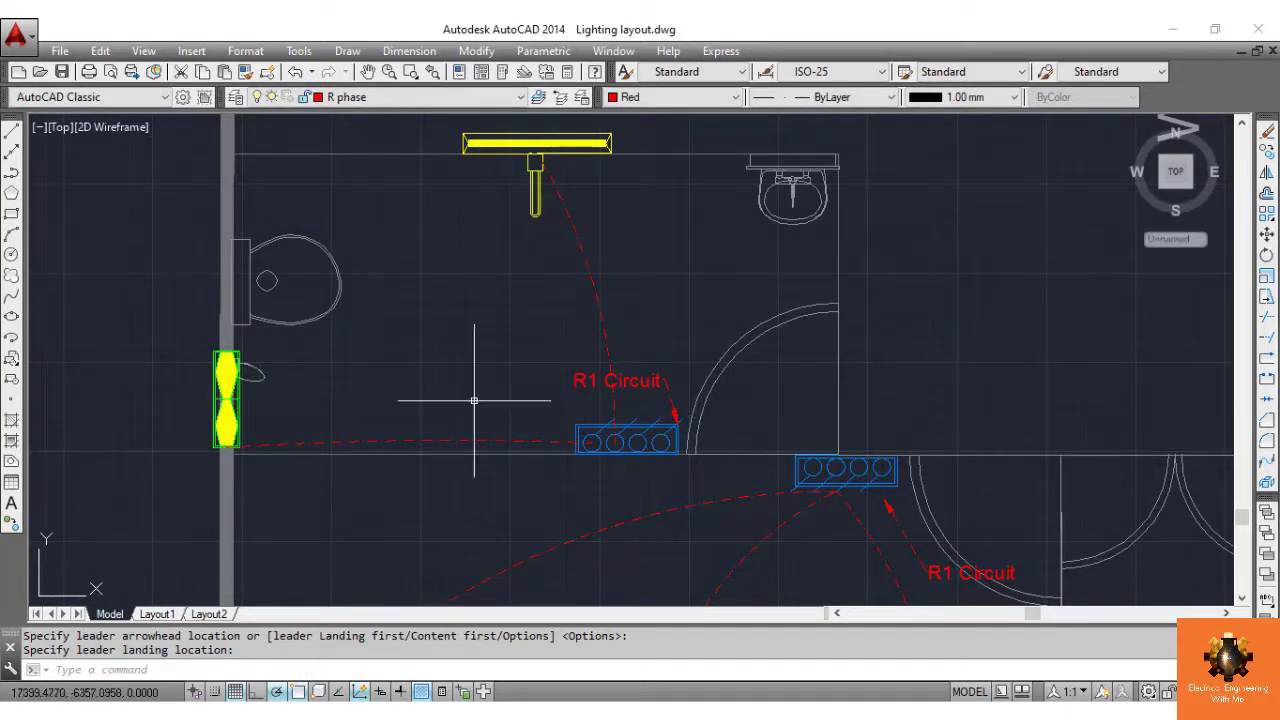
# Copy the bathroom switch board into the living area, close to the outer wall below the round side table
pyautogui.rightClick(694, 266)
pyautogui.click(777, 432)
pyautogui.moveTo(637, 220); pyautogui.dragTo(694, 277)
pyautogui.moveTo(685, 218); pyautogui.dragTo(741, 512)
pyautogui.moveTo(720, 270); pyautogui.dragTo(717, 346)
pyautogui.scroll(-5, 717, 346)
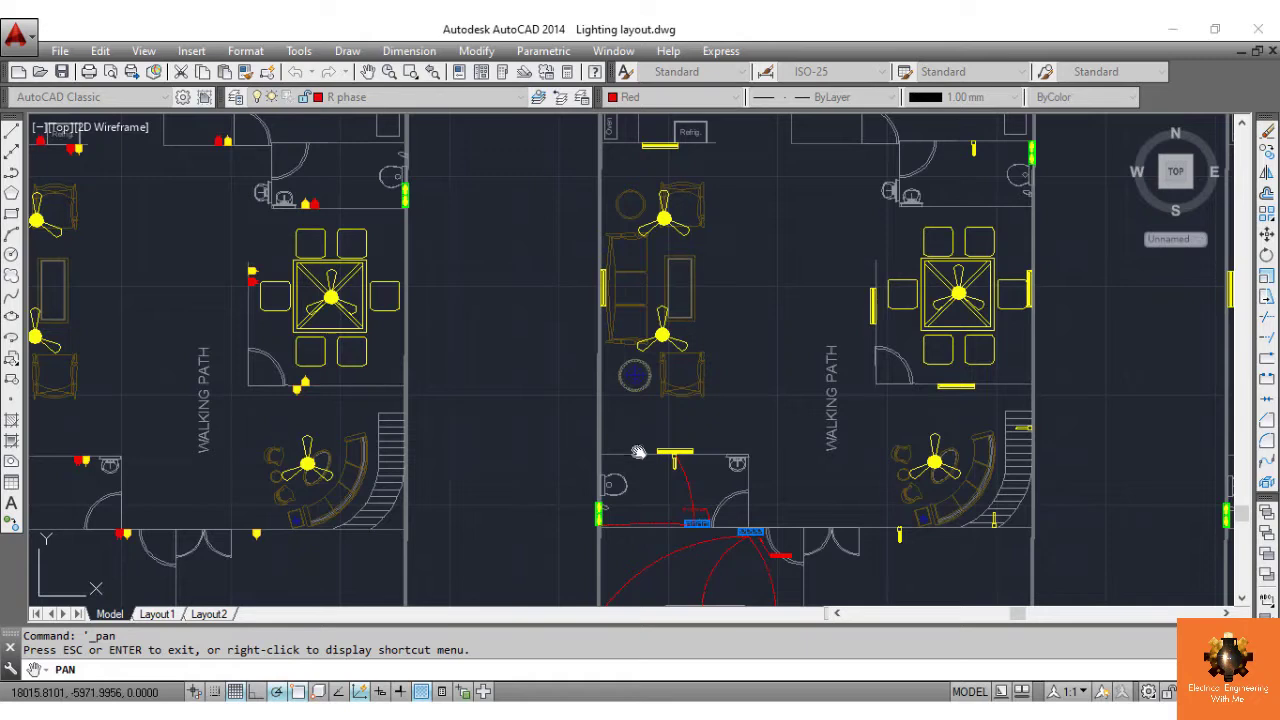
pyautogui.rightClick(703, 430)
pyautogui.click(725, 442)
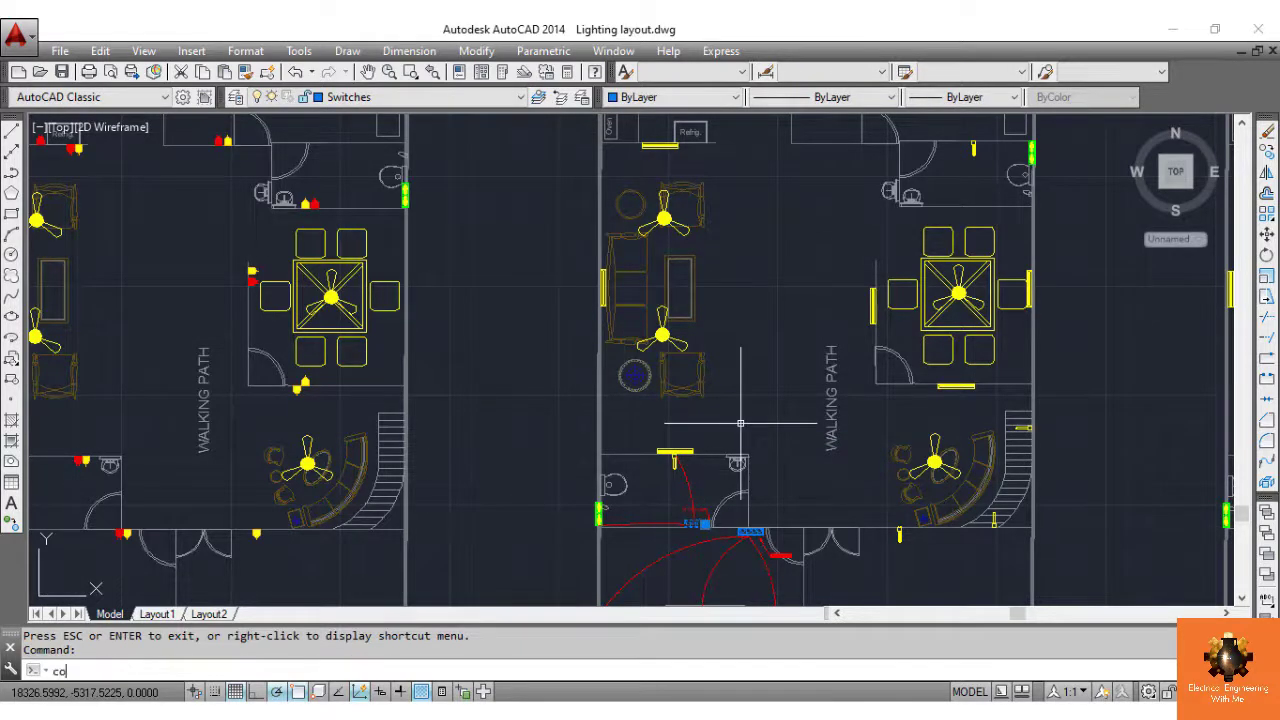
pyautogui.write('co')
pyautogui.press('Return')
pyautogui.click(698, 523)
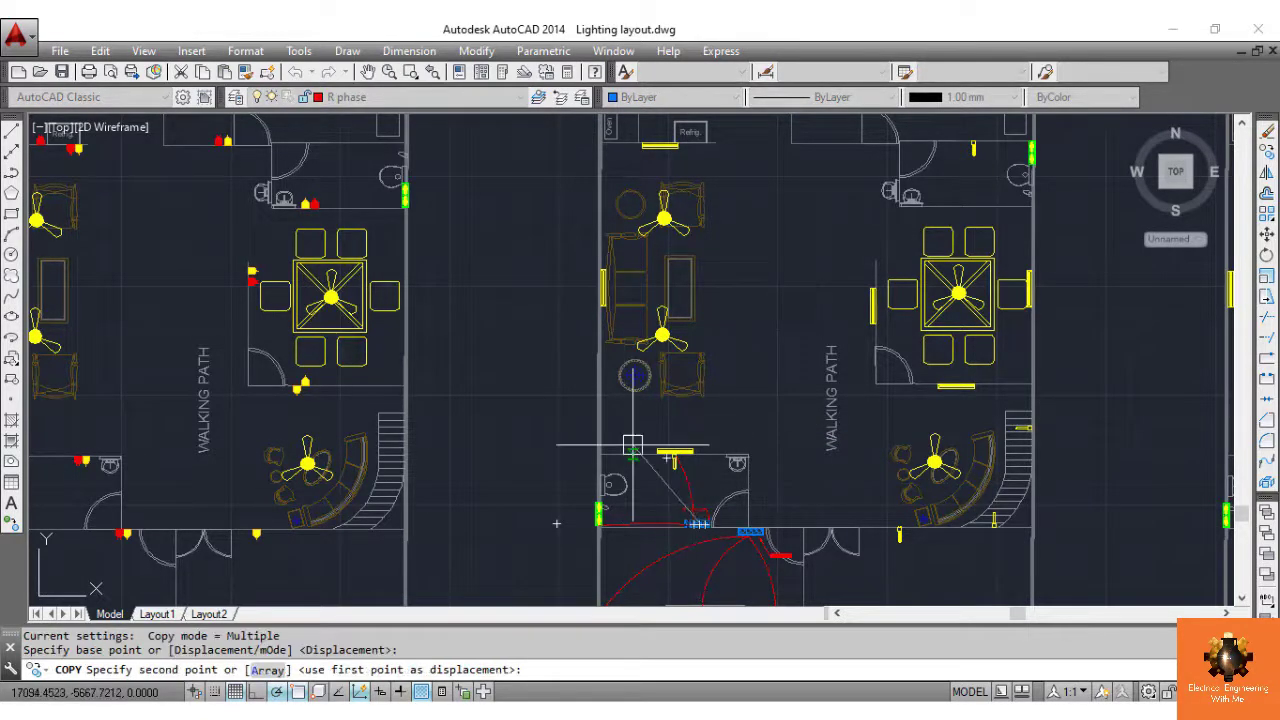
pyautogui.scroll(8, 609, 413)
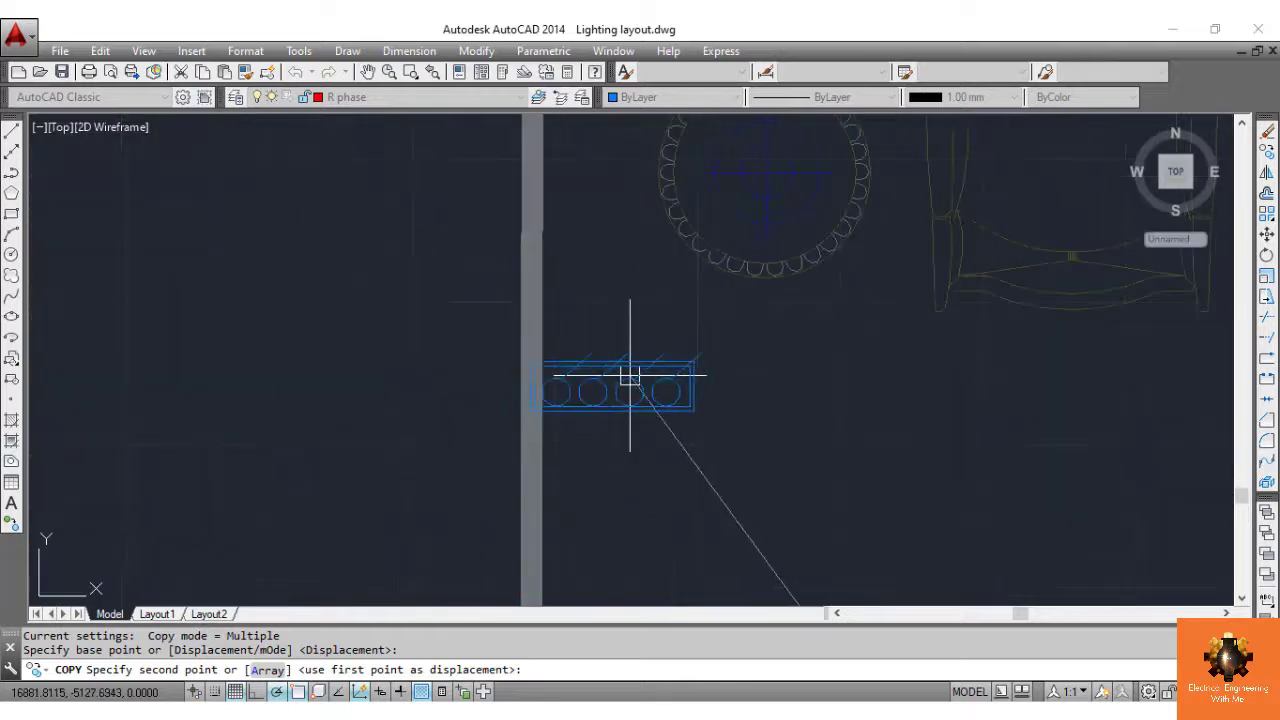
pyautogui.click(634, 369)
pyautogui.press('Return')
pyautogui.click(829, 499)
# Try to rotate the living-area switch board parallel to the outer wall, and undo the rotation
pyautogui.click(669, 381)
pyautogui.write('ro')
pyautogui.press('Return')
pyautogui.click(619, 403)
pyautogui.click(629, 557)
pyautogui.hotkey('ctrl', 'z')
# Rotate the living-area switch board a quarter turn clockwise so it runs parallel to the outer wall
pyautogui.click(617, 404)
pyautogui.write('ro')
pyautogui.press('Return')
pyautogui.click(698, 381)
pyautogui.click(701, 580)
# Move the upright living-area switch board against the inner face of the outer wall
pyautogui.click(719, 376)
pyautogui.click(691, 354)
pyautogui.scroll(-6, 601, 530)
pyautogui.scroll(6, 604, 544)
pyautogui.scroll(8, 548, 538)
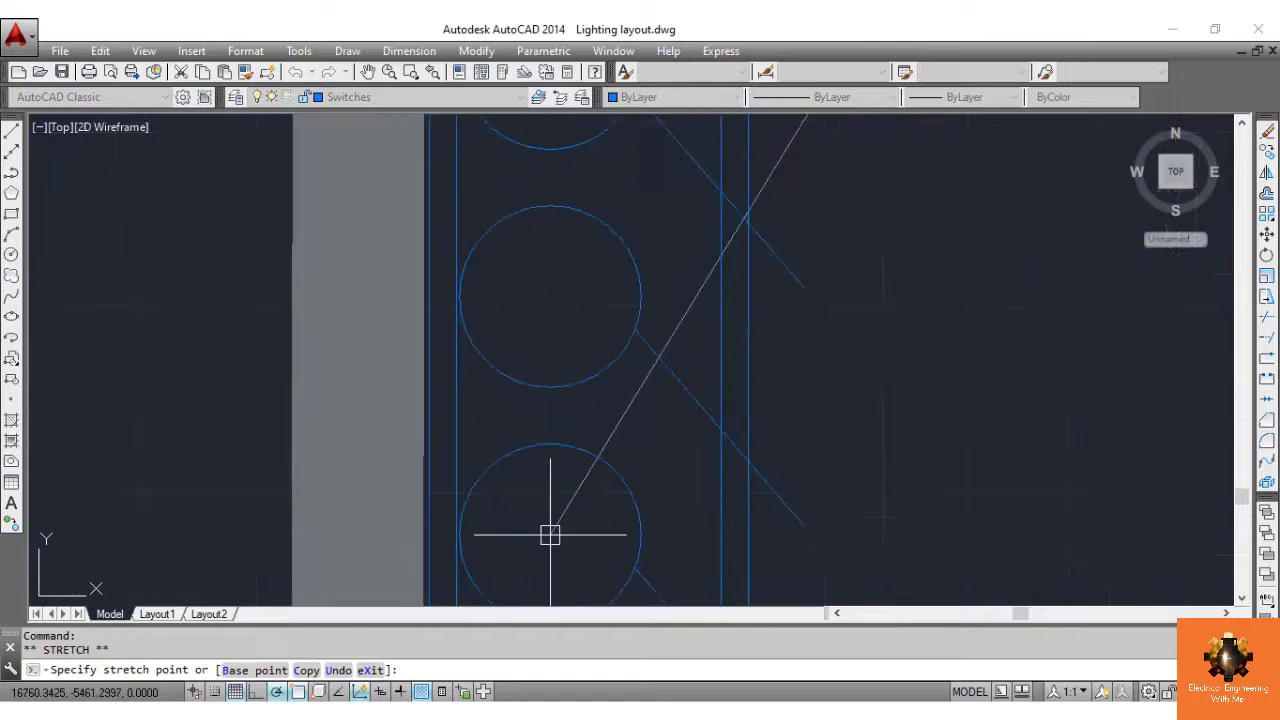
pyautogui.click(545, 534)
pyautogui.press('Return')
pyautogui.press('Escape')
# Draw a wiring arc from the living-area switch board to the tube light on the bathroom's upper wall
pyautogui.scroll(-12, 637, 509)
pyautogui.rightClick(859, 377)
pyautogui.click(898, 184)
pyautogui.scroll(-4, 884, 238)
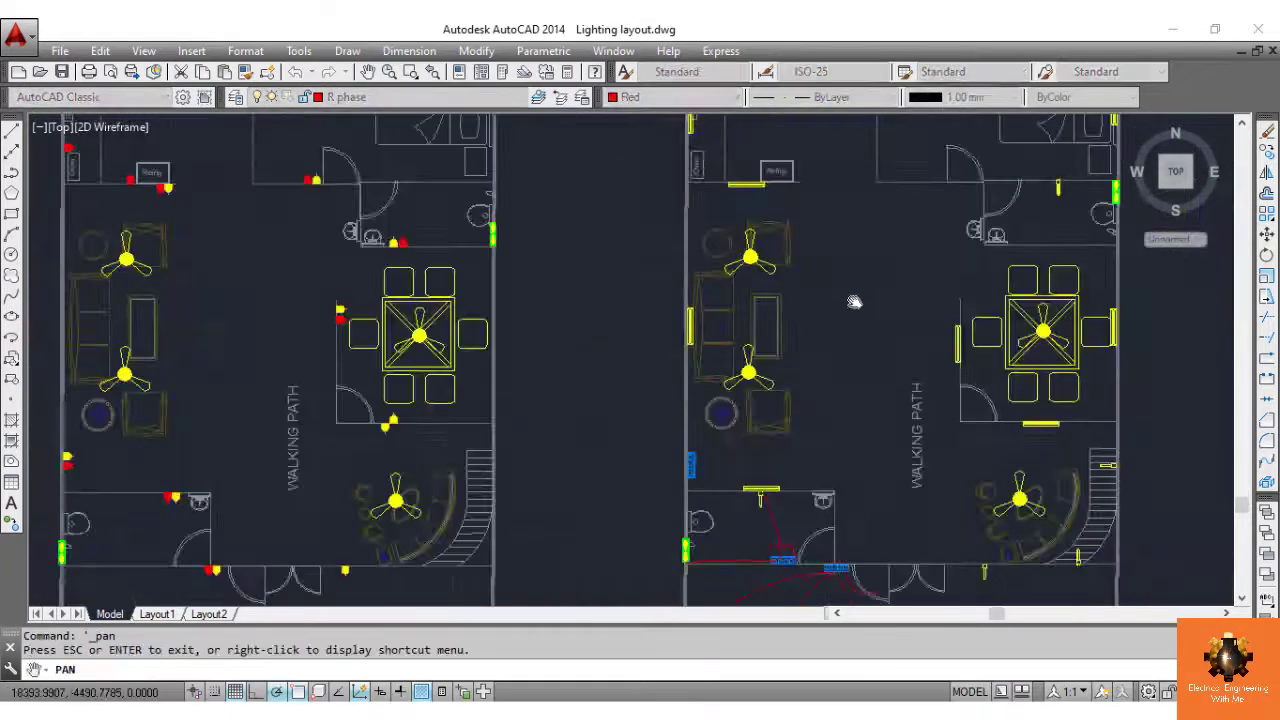
pyautogui.moveTo(852, 301); pyautogui.dragTo(795, 299)
pyautogui.rightClick(787, 328)
pyautogui.click(814, 341)
pyautogui.write('a')
pyautogui.press('Return')
pyautogui.scroll(8, 652, 466)
pyautogui.click(537, 495)
pyautogui.click(743, 563)
pyautogui.click(882, 593)
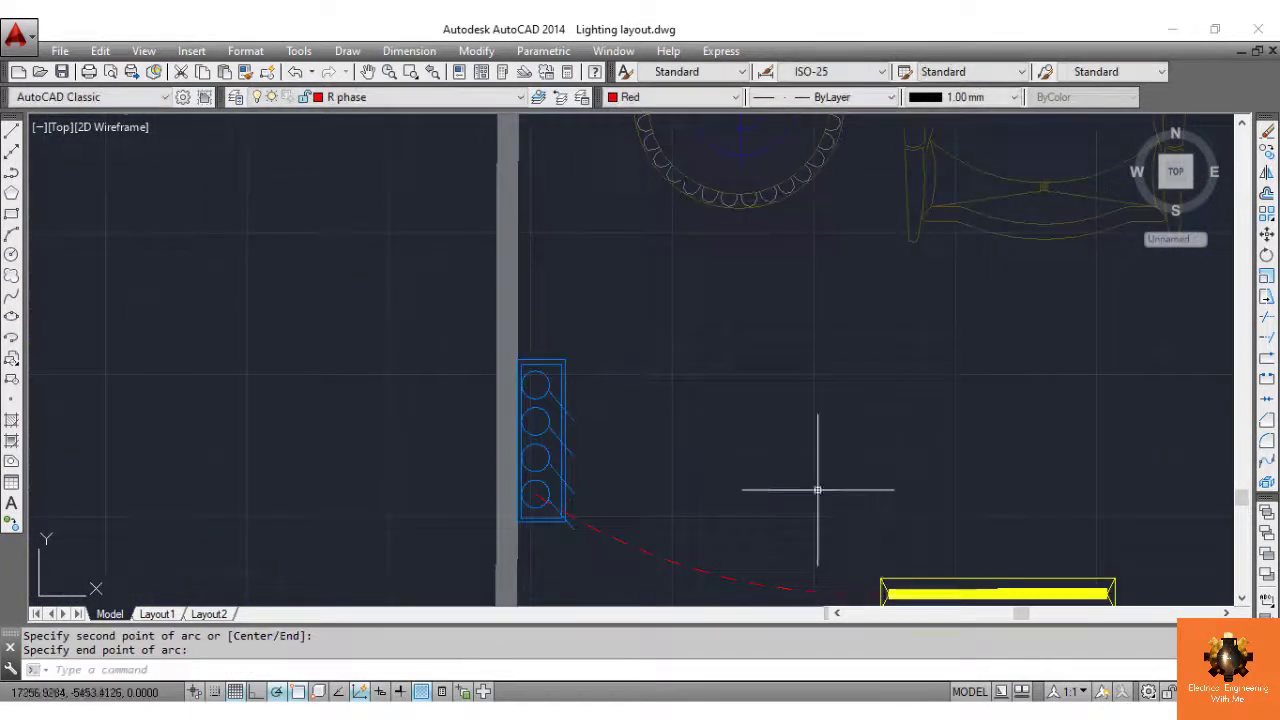
# Draw a wiring arc from the living-area switch board to the tube light behind the sofa
pyautogui.scroll(-6, 688, 467)
pyautogui.press('Return')
pyautogui.scroll(6, 654, 452)
pyautogui.click(640, 532)
pyautogui.click(740, 288)
pyautogui.scroll(-6, 740, 287)
pyautogui.click(721, 150)
# Draw a wiring arc from the living-area switch board, bulging outside the outer wall, to the tube light near the refrigerator
pyautogui.press('Return')
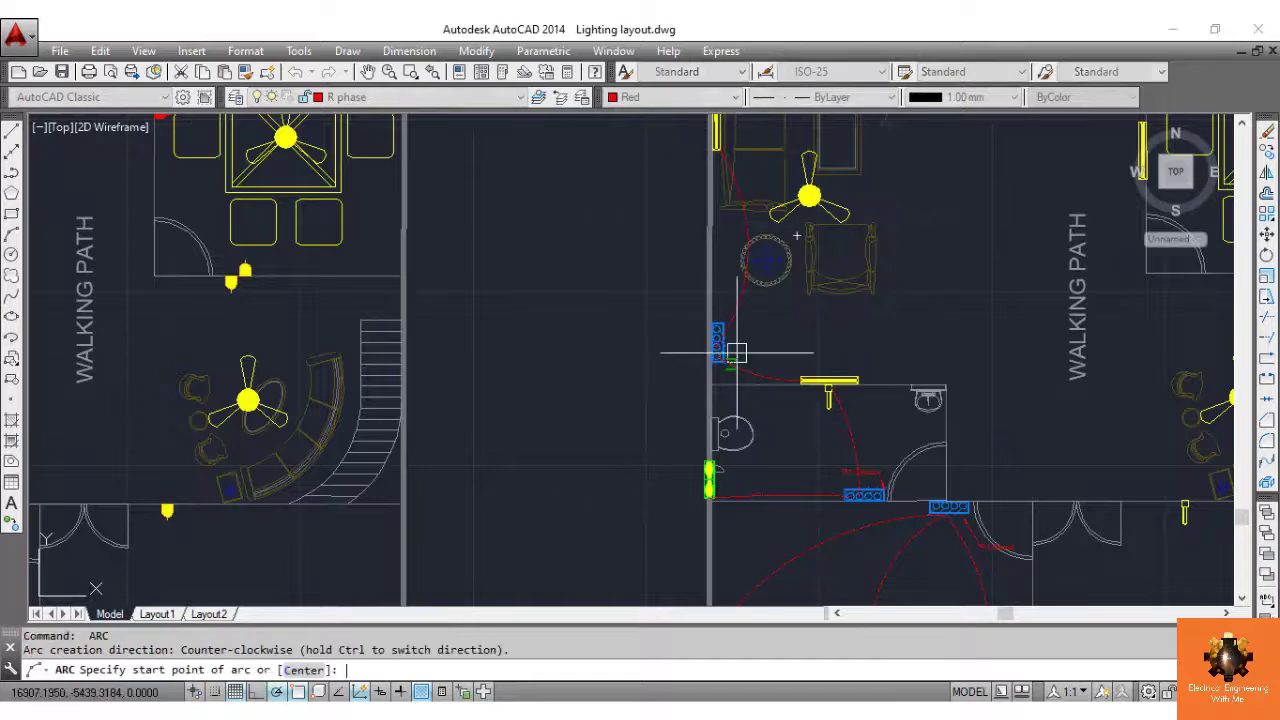
pyautogui.scroll(6, 727, 339)
pyautogui.click(685, 341)
pyautogui.scroll(-10, 757, 389)
pyautogui.scroll(8, 757, 389)
pyautogui.click(837, 186)
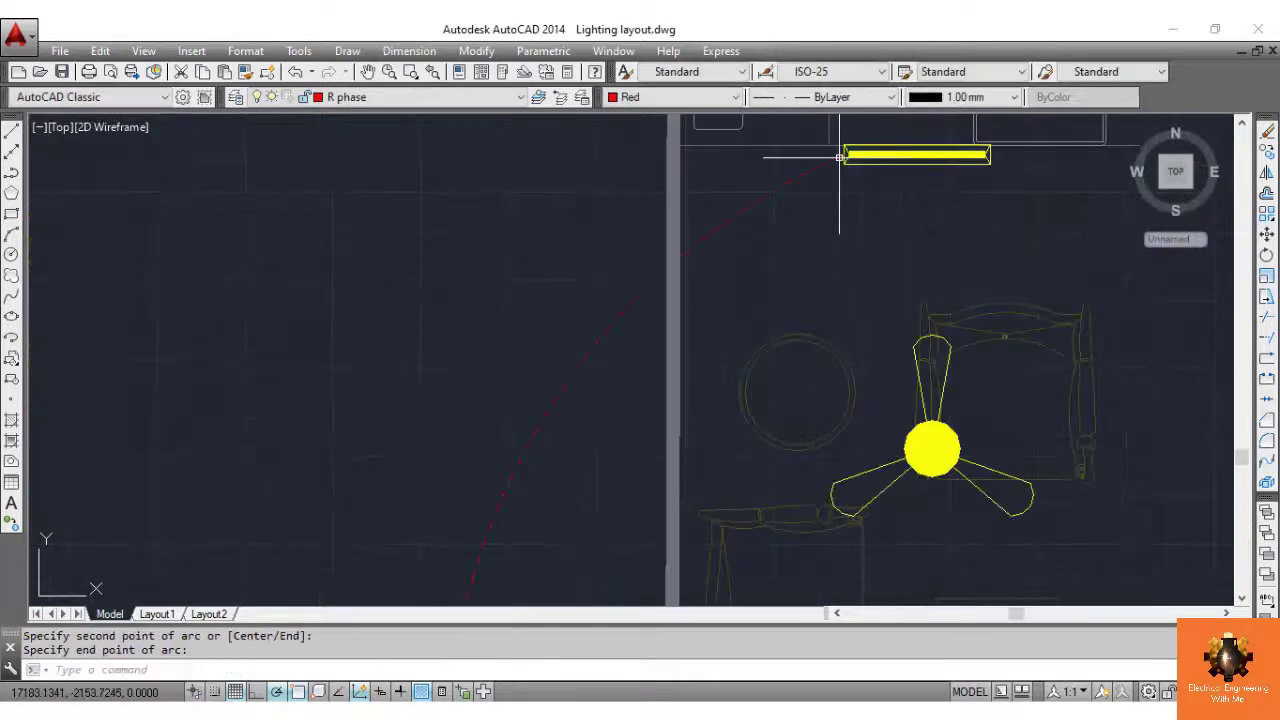
# Add a multileader pointing to the living-area switch board with the text "R1 Circuit", placed outside the outer wall
pyautogui.scroll(-7, 837, 186)
pyautogui.moveTo(890, 482)
pyautogui.mouseDown(button='middle')
pyautogui.moveTo(843, 397)
pyautogui.moveTo(823, 423)
pyautogui.moveTo(831, 437)
pyautogui.moveTo(824, 423)
pyautogui.mouseUp(button='middle')
pyautogui.scroll(5, 845, 365)
pyautogui.rightClick(825, 421)
pyautogui.click(852, 432)
pyautogui.write('mld')
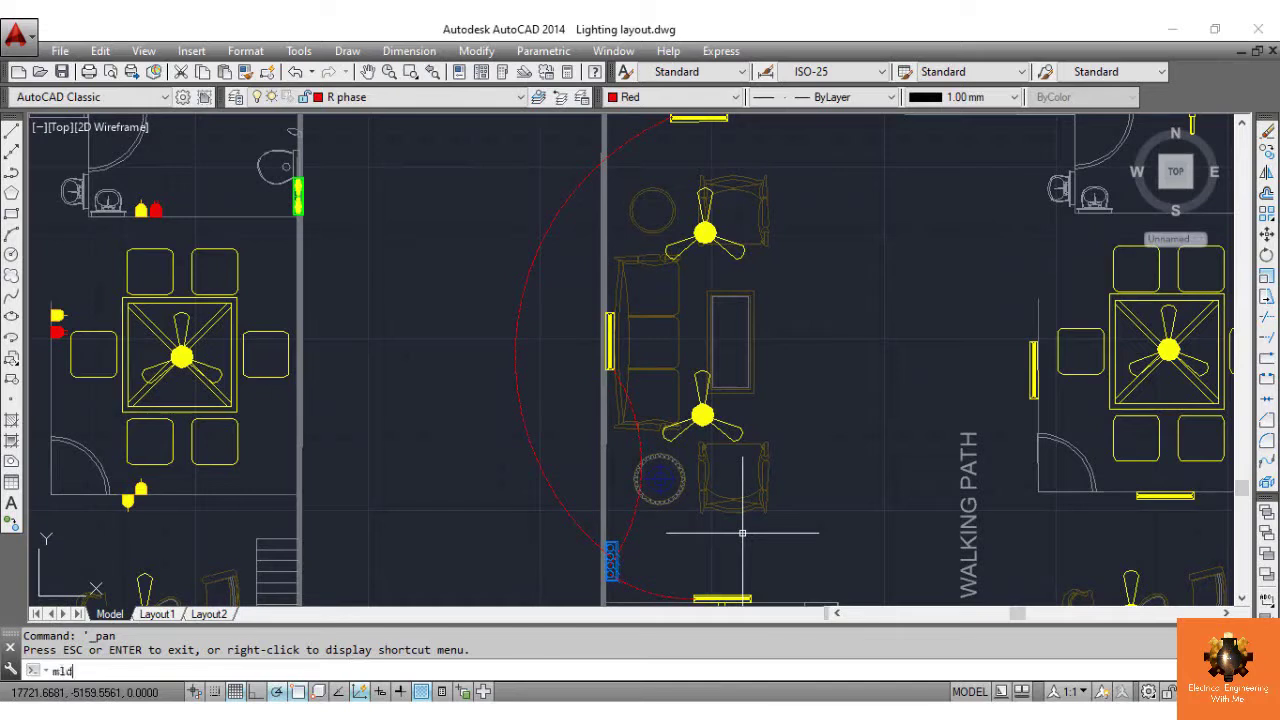
pyautogui.press('Return')
pyautogui.click(611, 558)
pyautogui.click(570, 590)
pyautogui.write('R1')
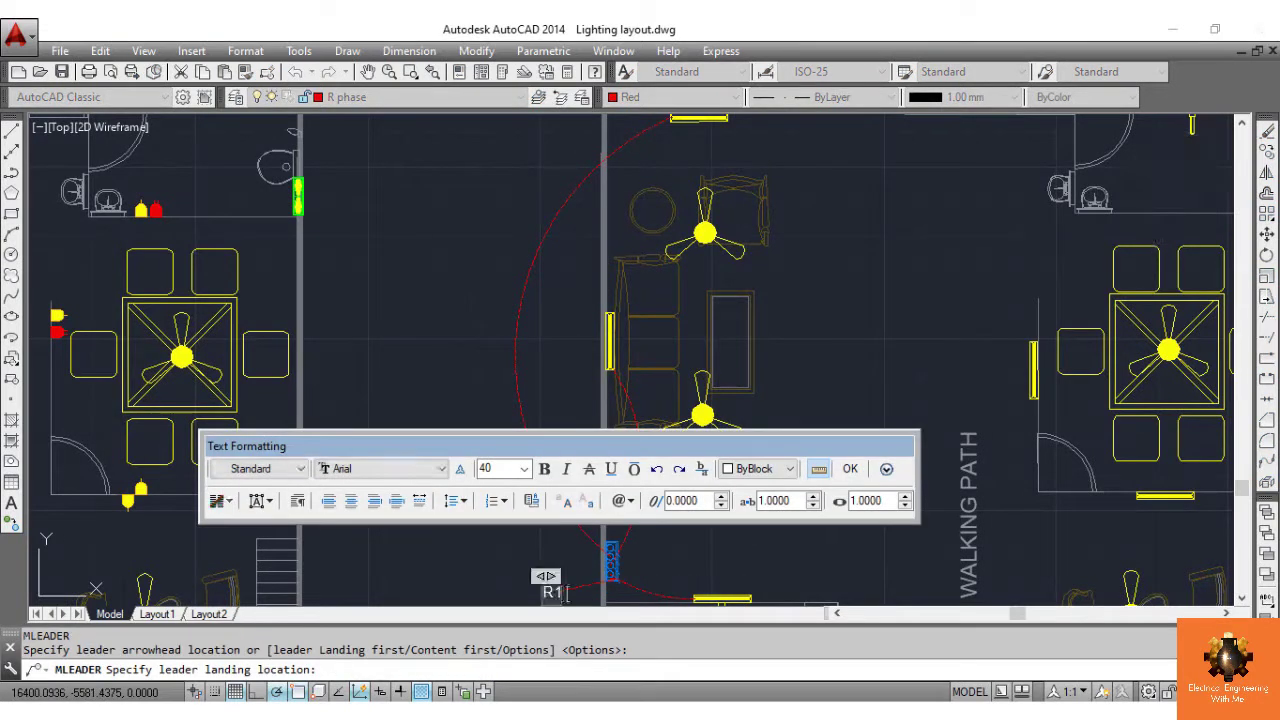
pyautogui.write(' Circuit')
pyautogui.click(663, 557)
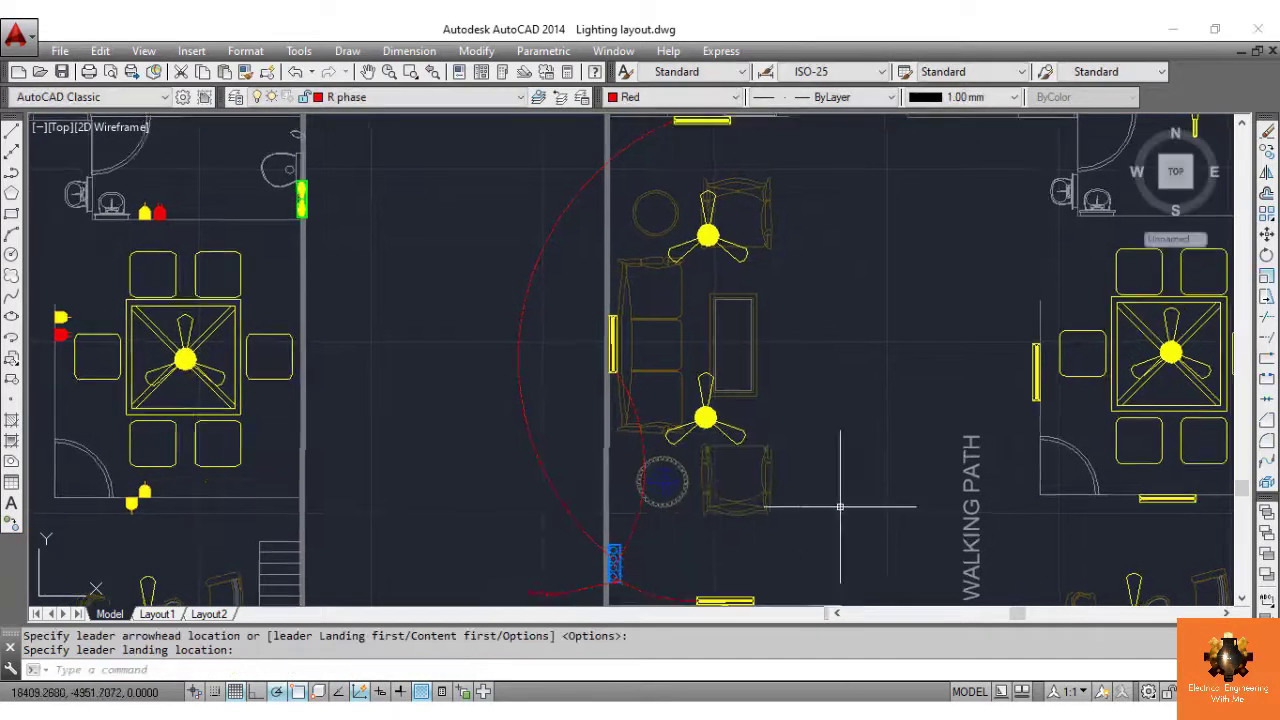
# Examine the R1 circuit wiring across the bedroom, bathroom and living area of the lighting plan
pyautogui.scroll(-4, 755, 434)
pyautogui.rightClick(786, 122)
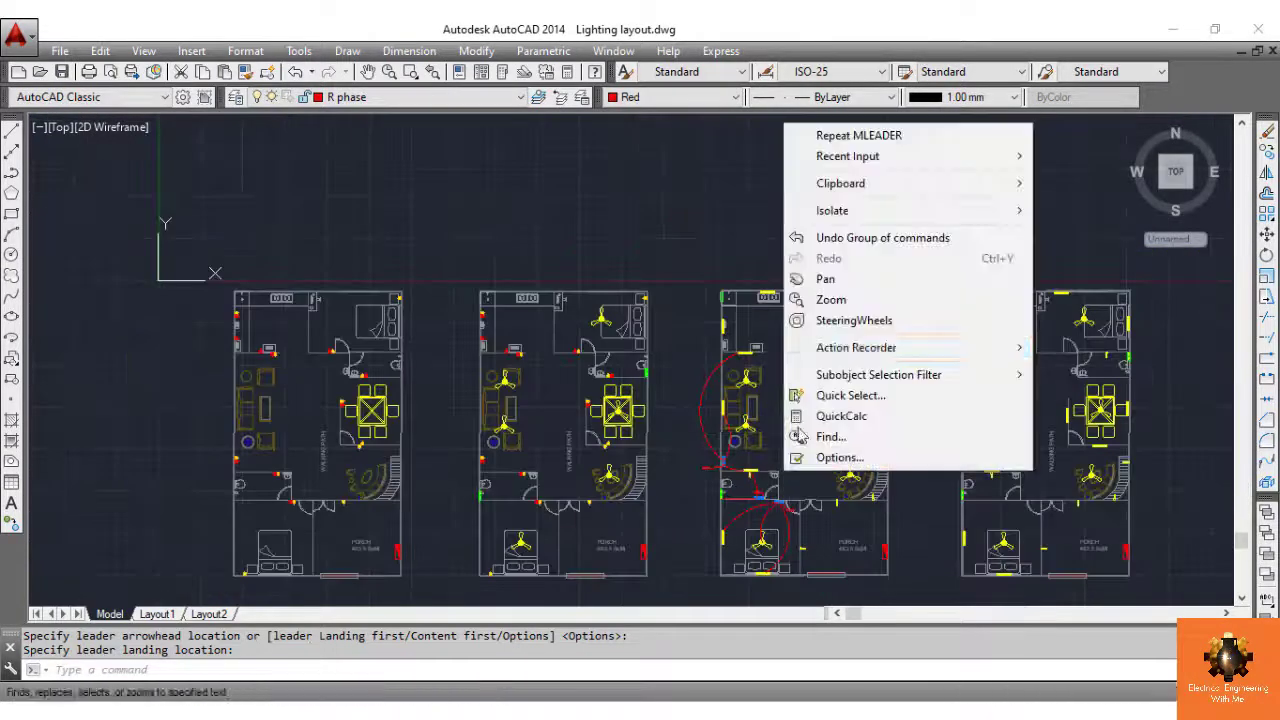
pyautogui.click(820, 276)
pyautogui.moveTo(816, 459); pyautogui.dragTo(782, 493)
pyautogui.scroll(4, 766, 515)
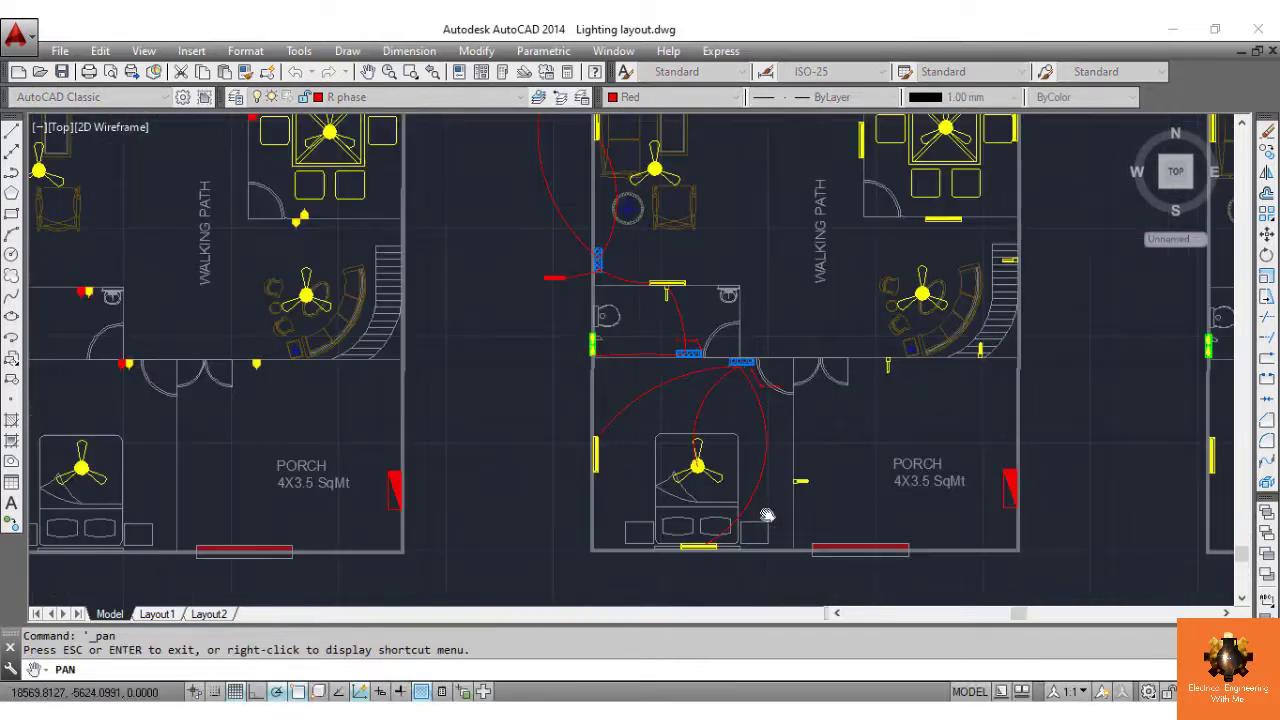
pyautogui.moveTo(745, 445); pyautogui.dragTo(745, 482)
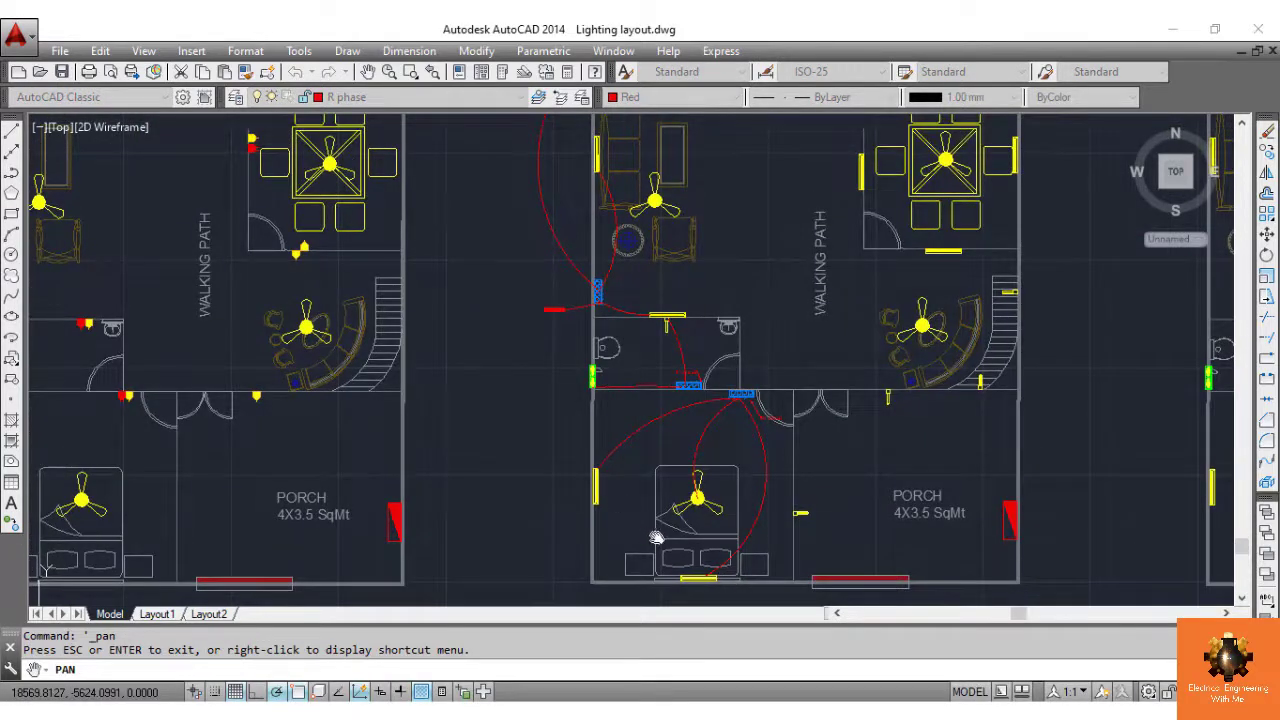
pyautogui.moveTo(656, 538); pyautogui.dragTo(646, 526)
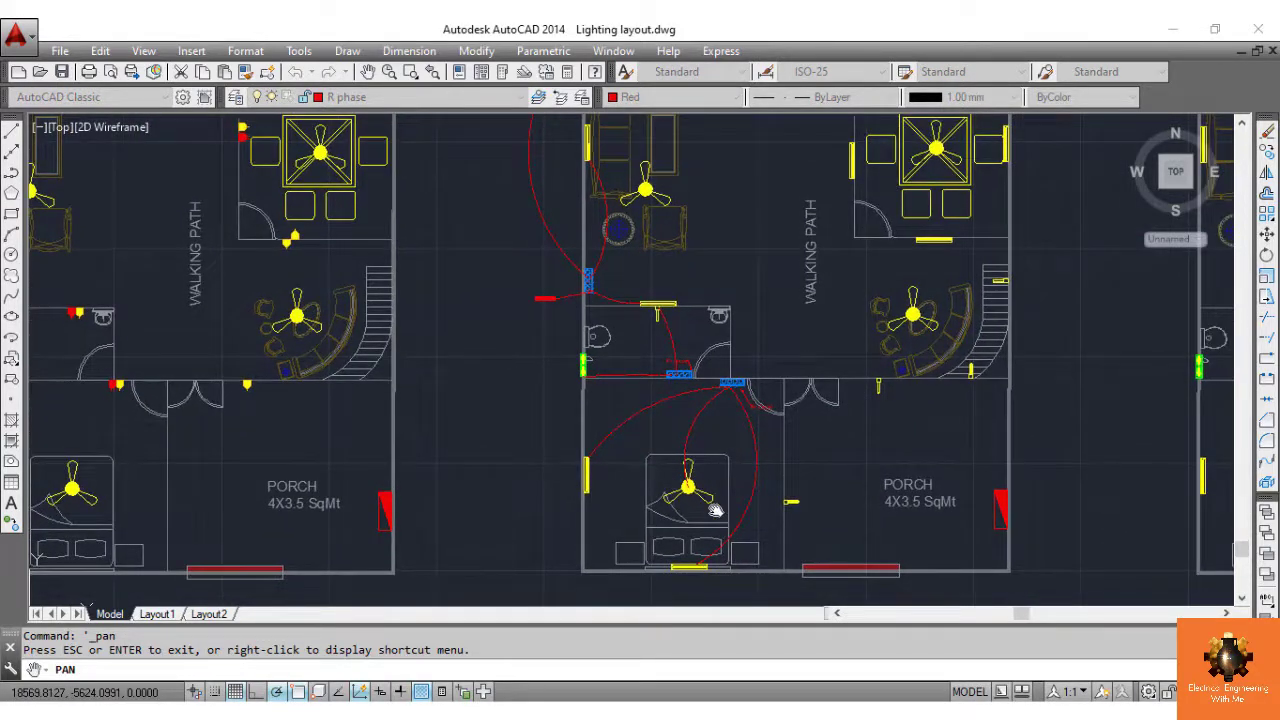
pyautogui.moveTo(678, 432); pyautogui.dragTo(680, 527)
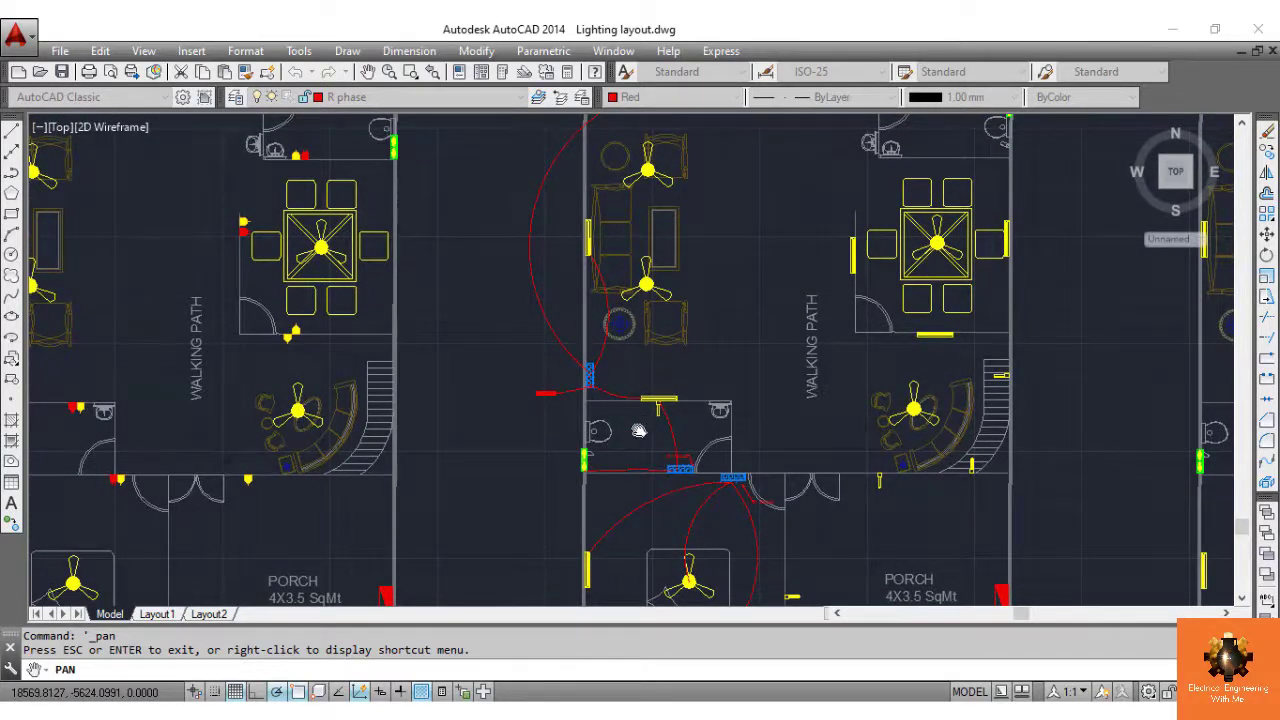
pyautogui.moveTo(632, 425); pyautogui.dragTo(638, 520)
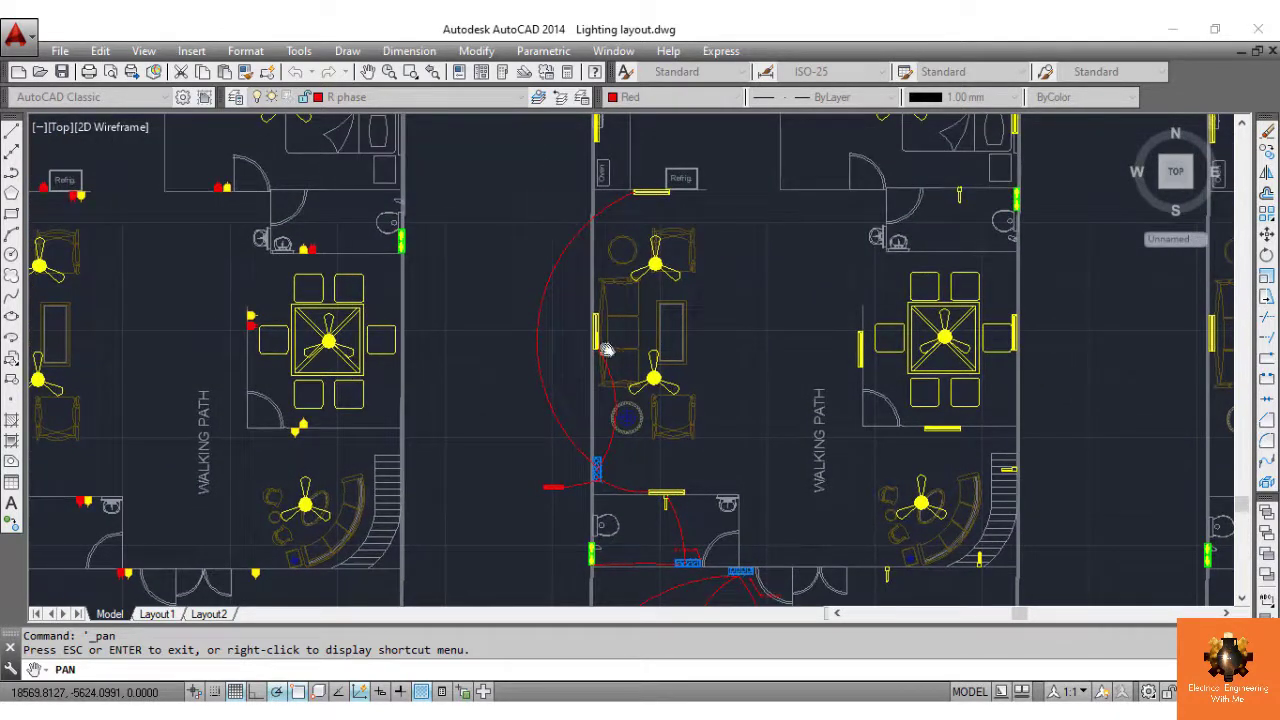
pyautogui.press('Escape')
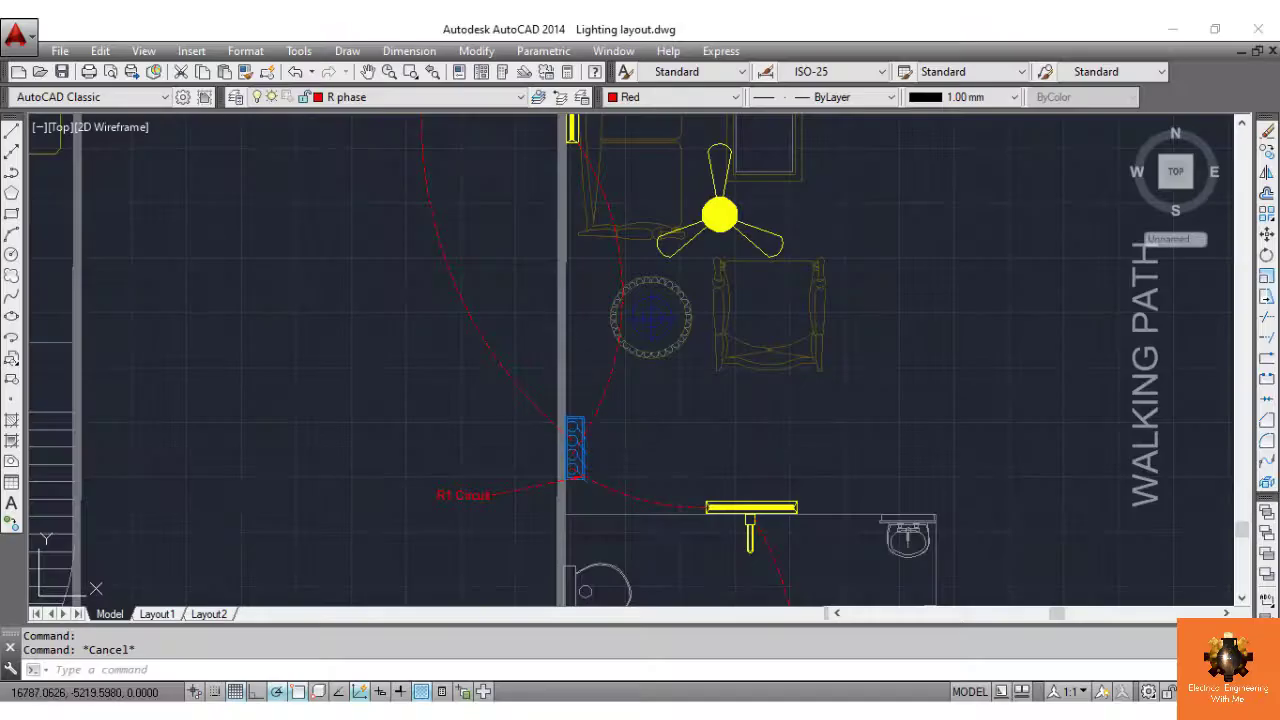
# Copy the living-area switch board to a spot directly above the original along the outer wall
pyautogui.press('Return')
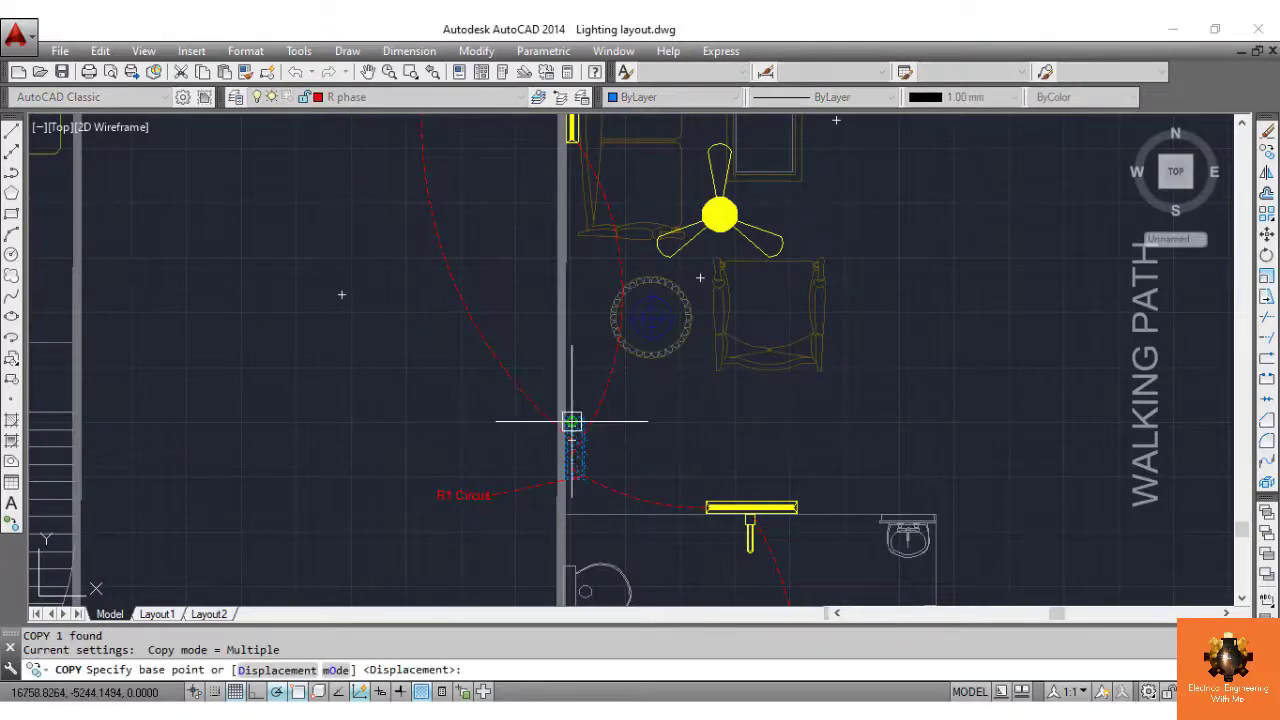
pyautogui.click(572, 468)
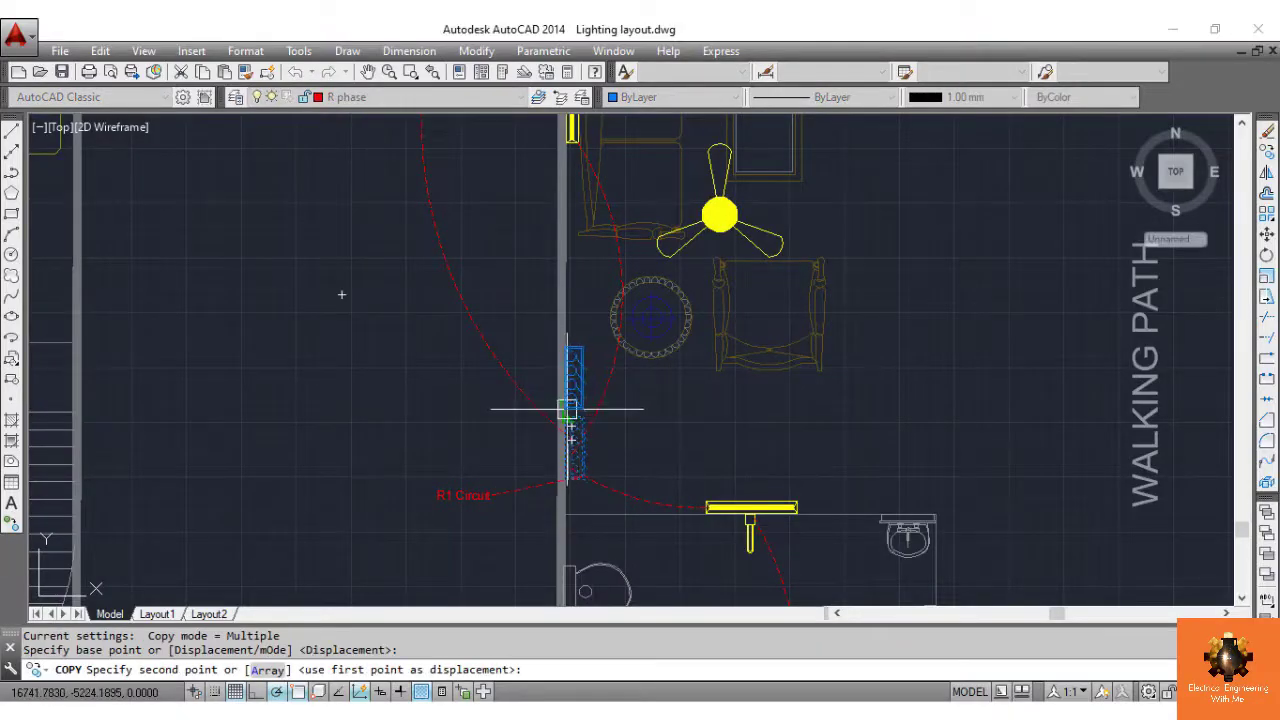
pyautogui.scroll(5, 567, 410)
pyautogui.click(566, 409)
pyautogui.scroll(-8, 563, 409)
pyautogui.press('Escape')
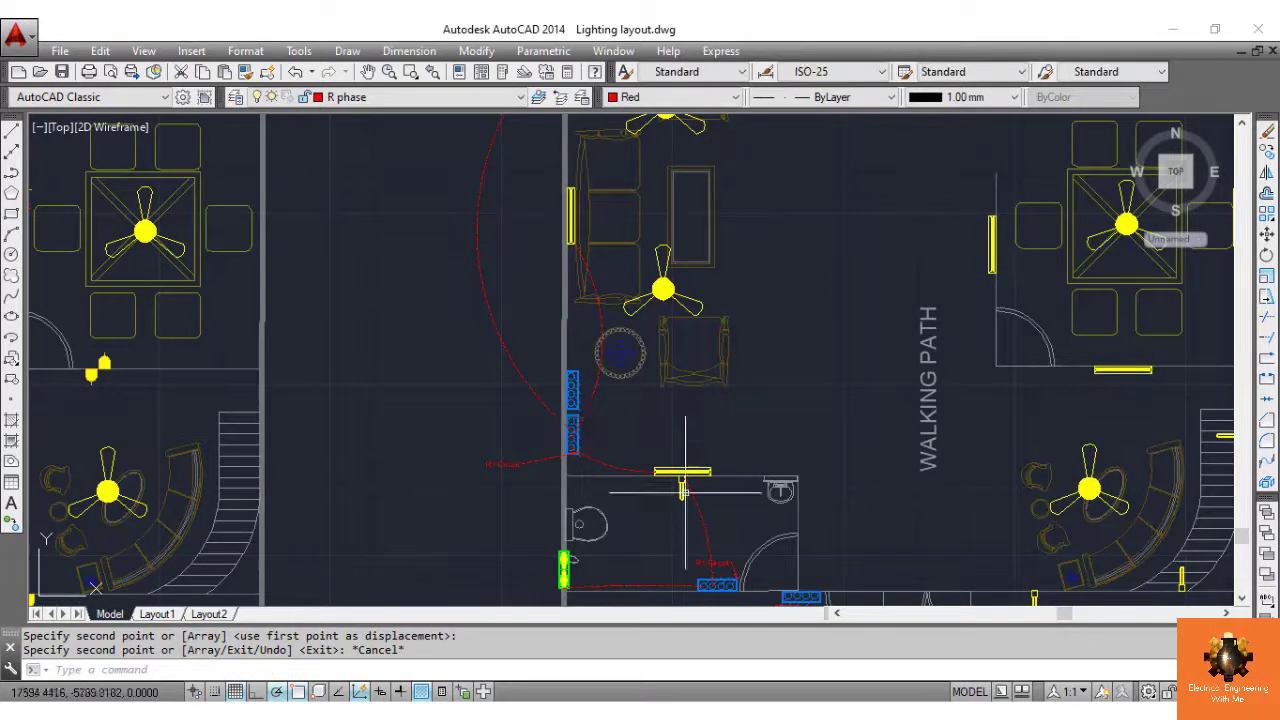
# Make Y phase the current layer and draw a wiring arc from the upper living-area switch board to the nearer ceiling fan
pyautogui.click(520, 97)
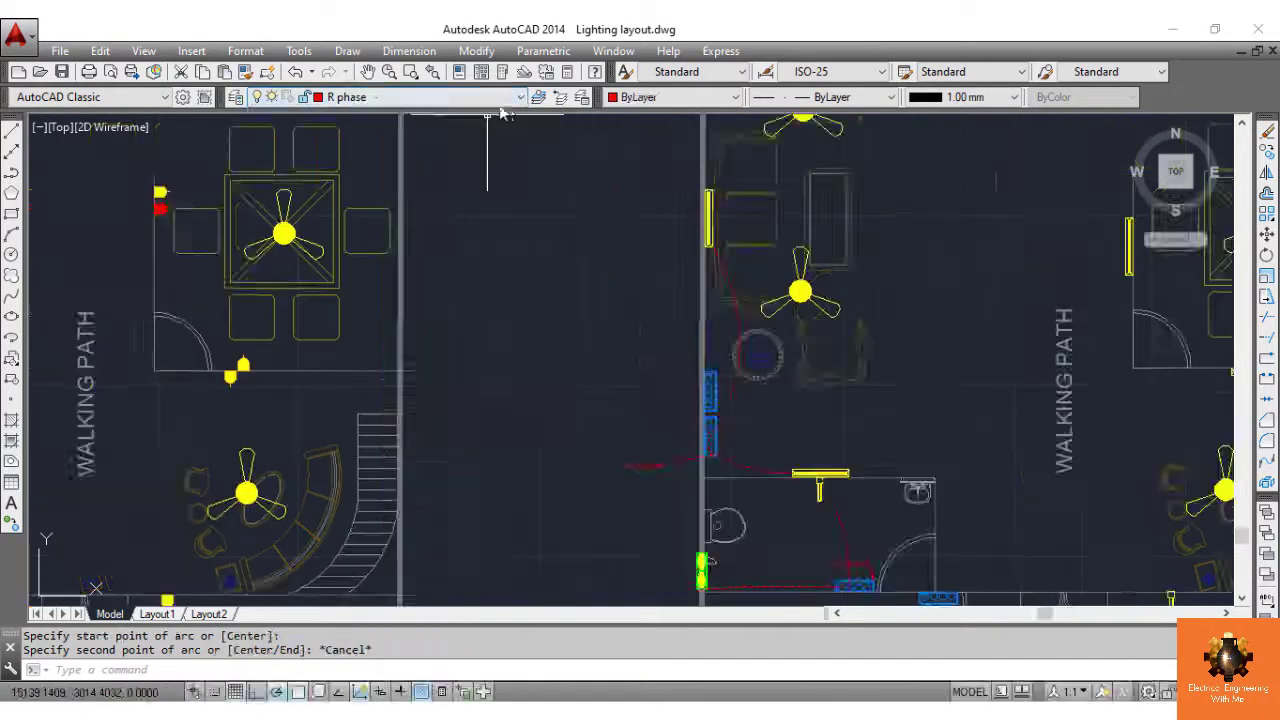
pyautogui.click(520, 97)
pyautogui.click(347, 521)
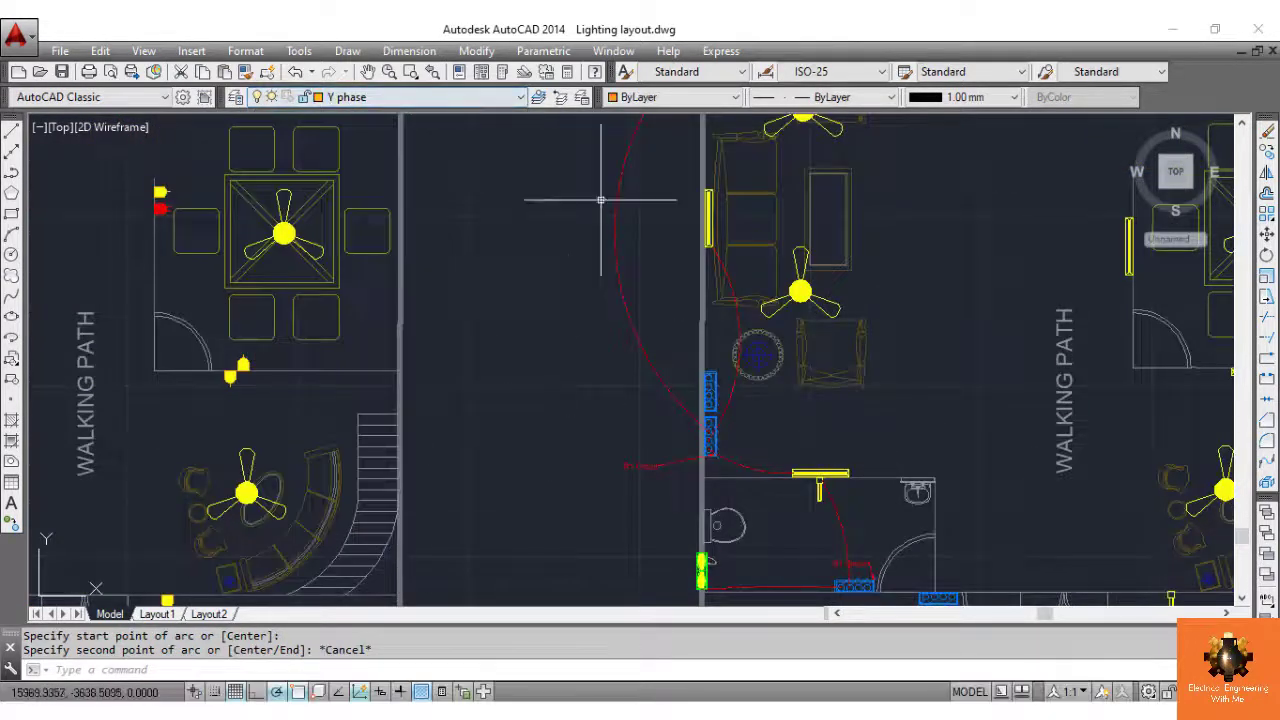
pyautogui.write('a')
pyautogui.press('Return')
pyautogui.scroll(4, 713, 404)
pyautogui.click(711, 397)
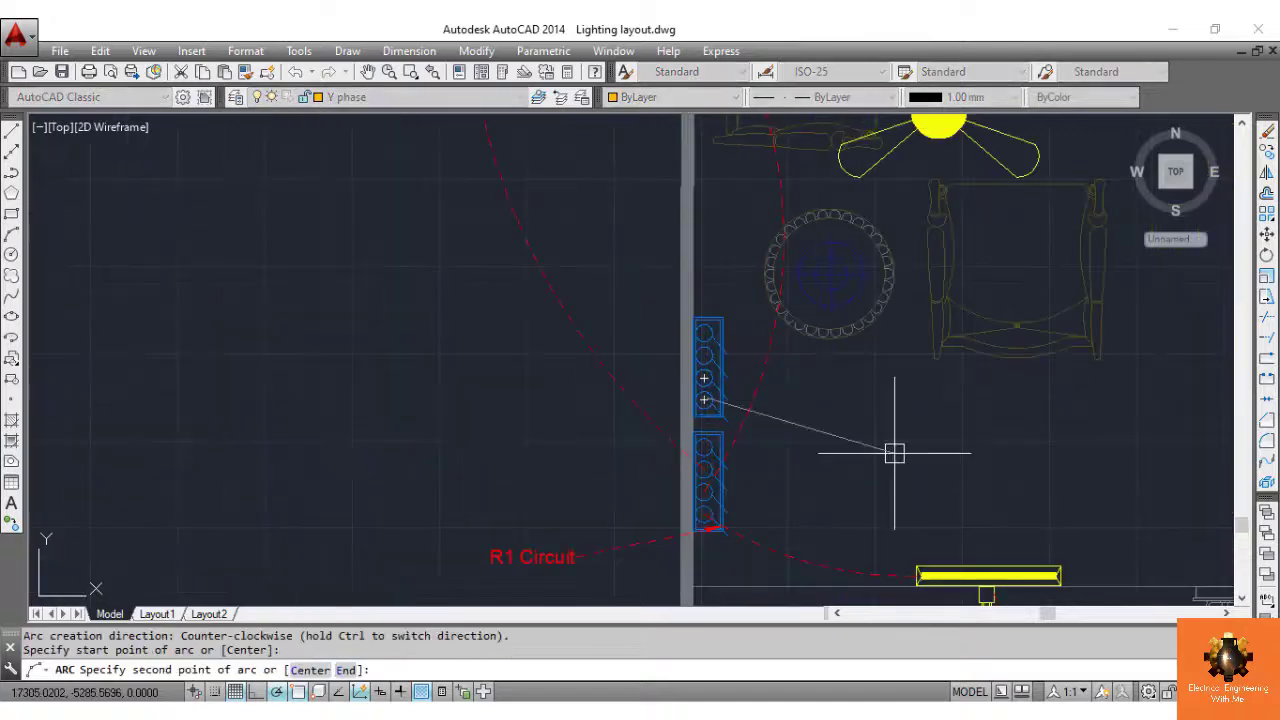
pyautogui.scroll(-4, 881, 402)
pyautogui.click(900, 358)
pyautogui.click(909, 294)
# Draw a second Y phase arc from the upper living-area switch board to the farther ceiling fan
pyautogui.press('Return')
pyautogui.scroll(6, 814, 395)
pyautogui.click(803, 374)
pyautogui.scroll(-6, 943, 437)
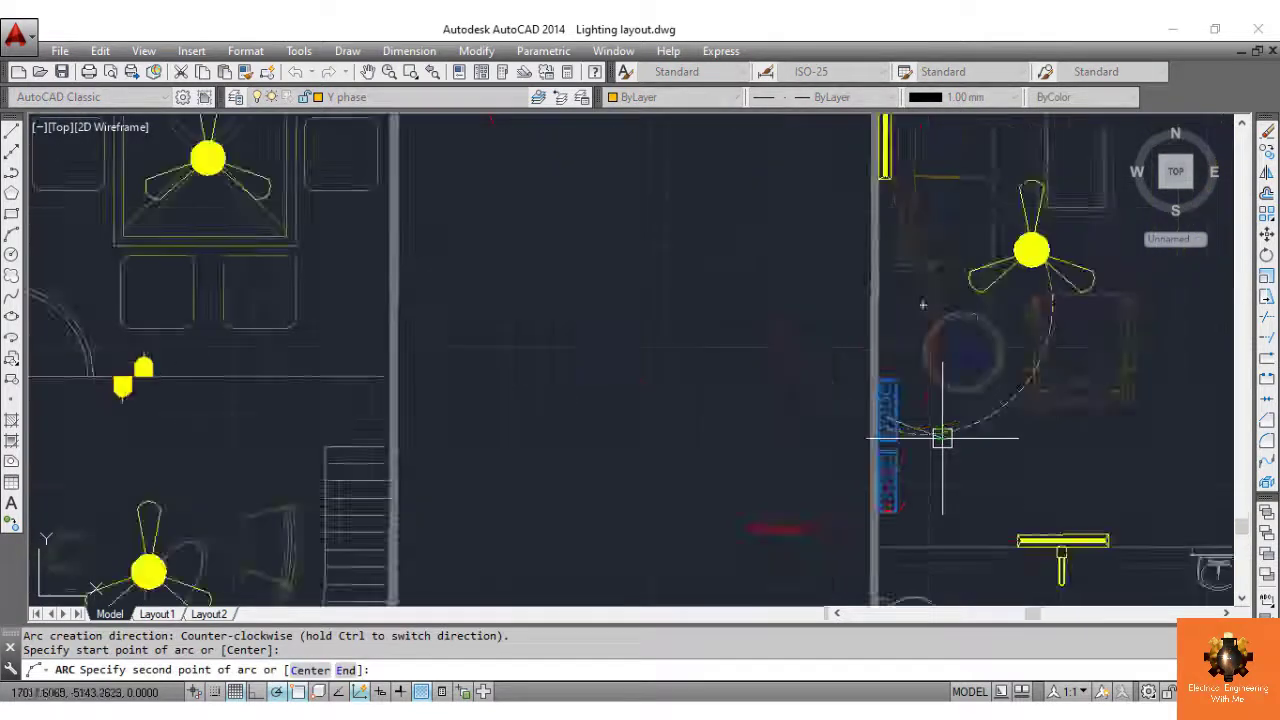
pyautogui.click(1035, 350)
pyautogui.click(1003, 170)
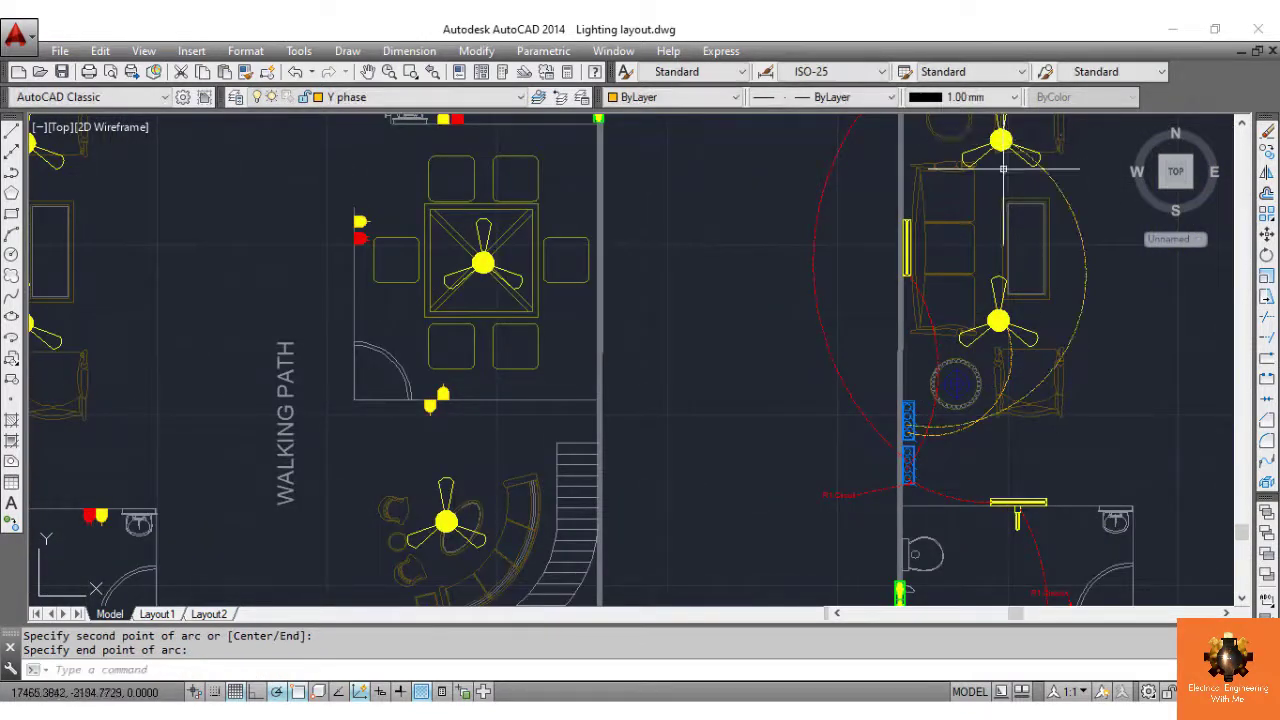
# Add a multileader pointing to the upper living-area switch board with the text "Y1 Circuit", placed outside the outer wall
pyautogui.rightClick(1084, 426)
pyautogui.click(1098, 224)
pyautogui.moveTo(1088, 426); pyautogui.dragTo(734, 480)
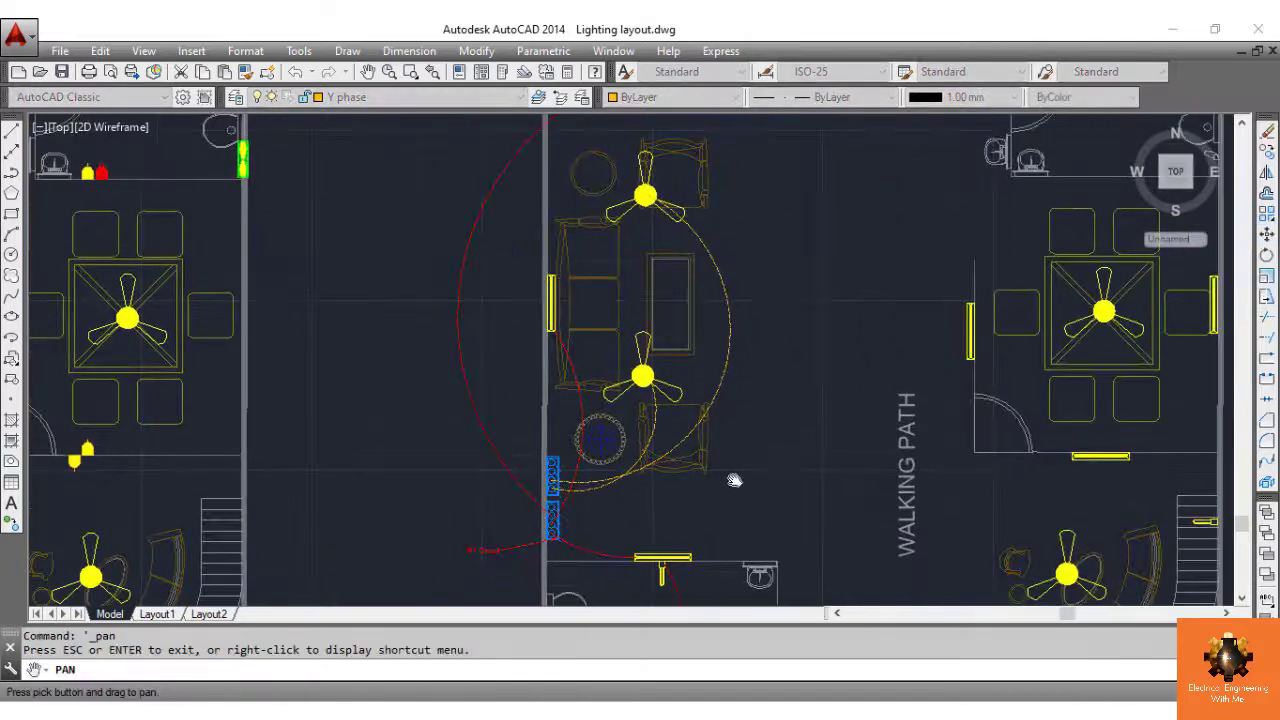
pyautogui.scroll(-2, 734, 481)
pyautogui.rightClick(771, 440)
pyautogui.click(812, 453)
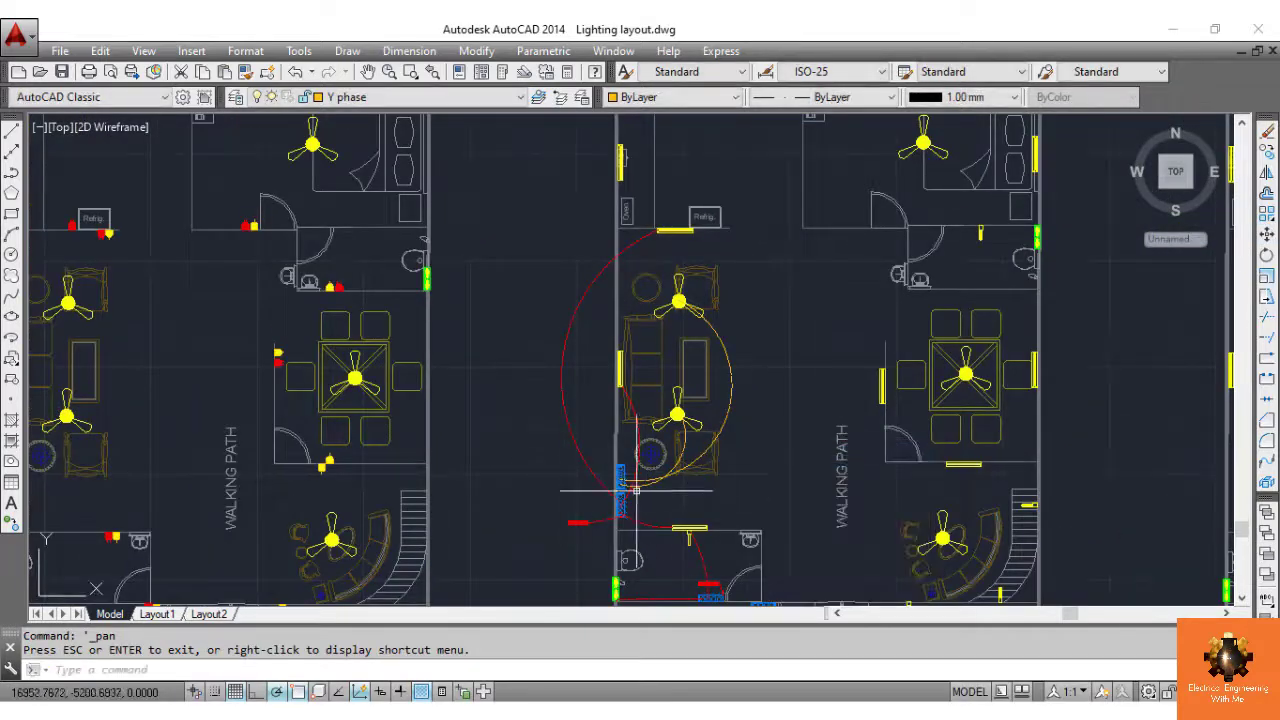
pyautogui.scroll(2, 635, 490)
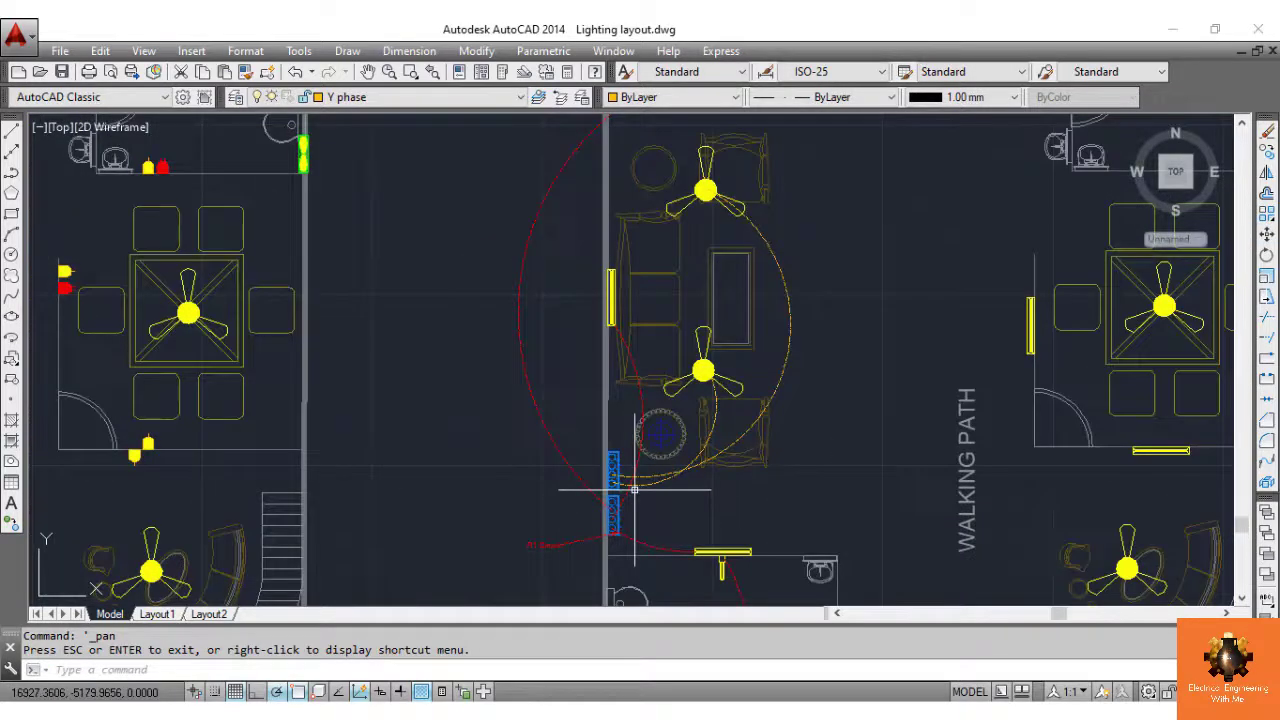
pyautogui.press('Return')
pyautogui.scroll(6, 605, 455)
pyautogui.click(590, 446)
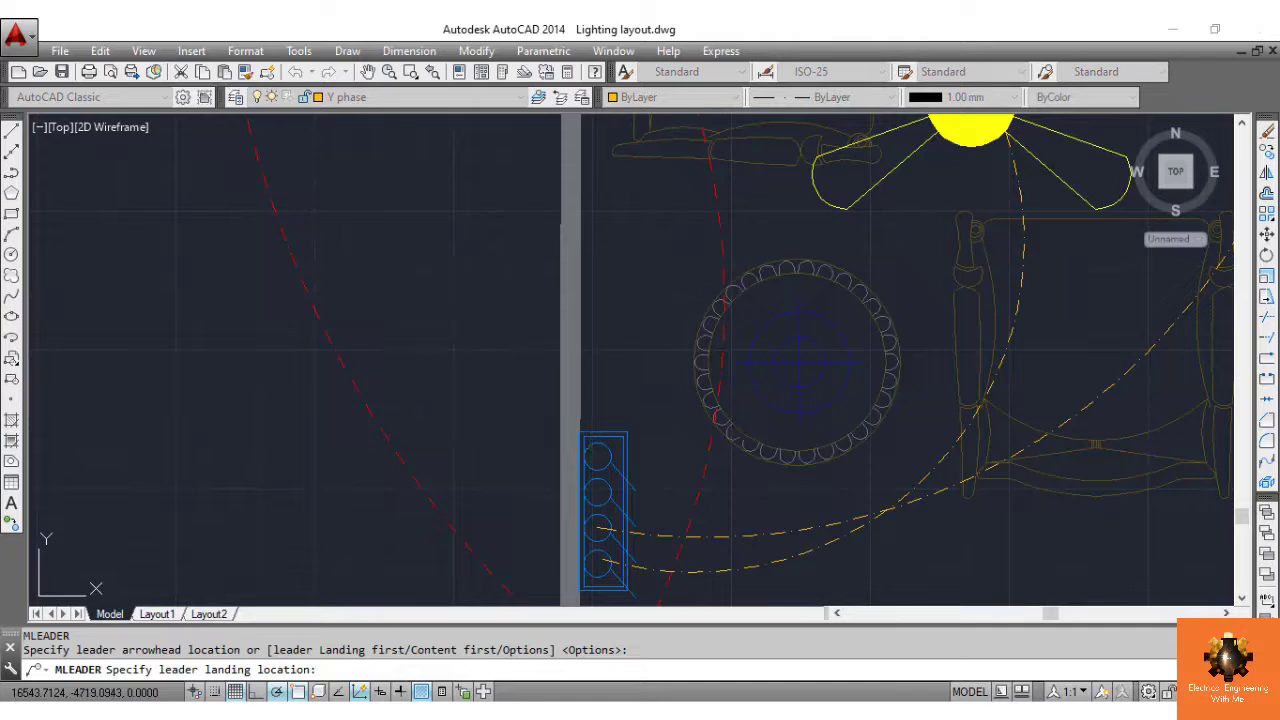
pyautogui.scroll(-2, 490, 343)
pyautogui.click(490, 343)
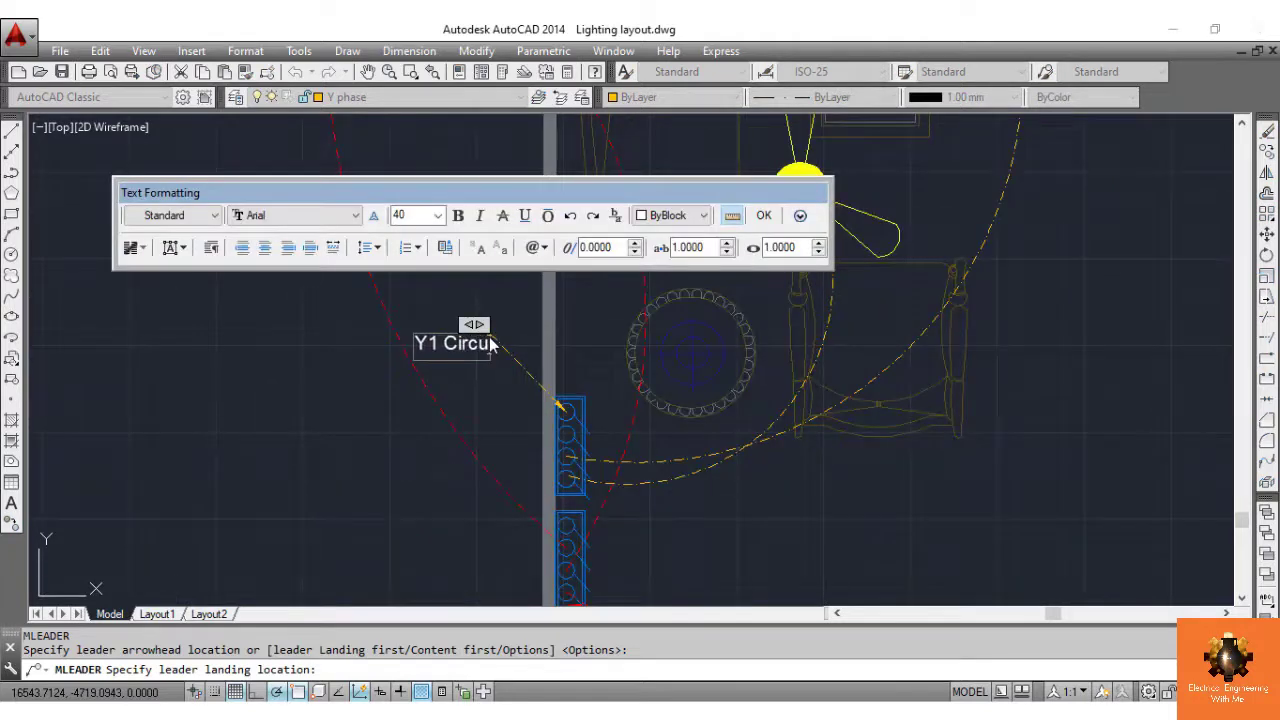
pyautogui.write('it')
pyautogui.click(514, 500)
# Copy the upper living-area switch board to the lower corner of the wall between the kitchen and the bedroom
pyautogui.scroll(-3, 520, 536)
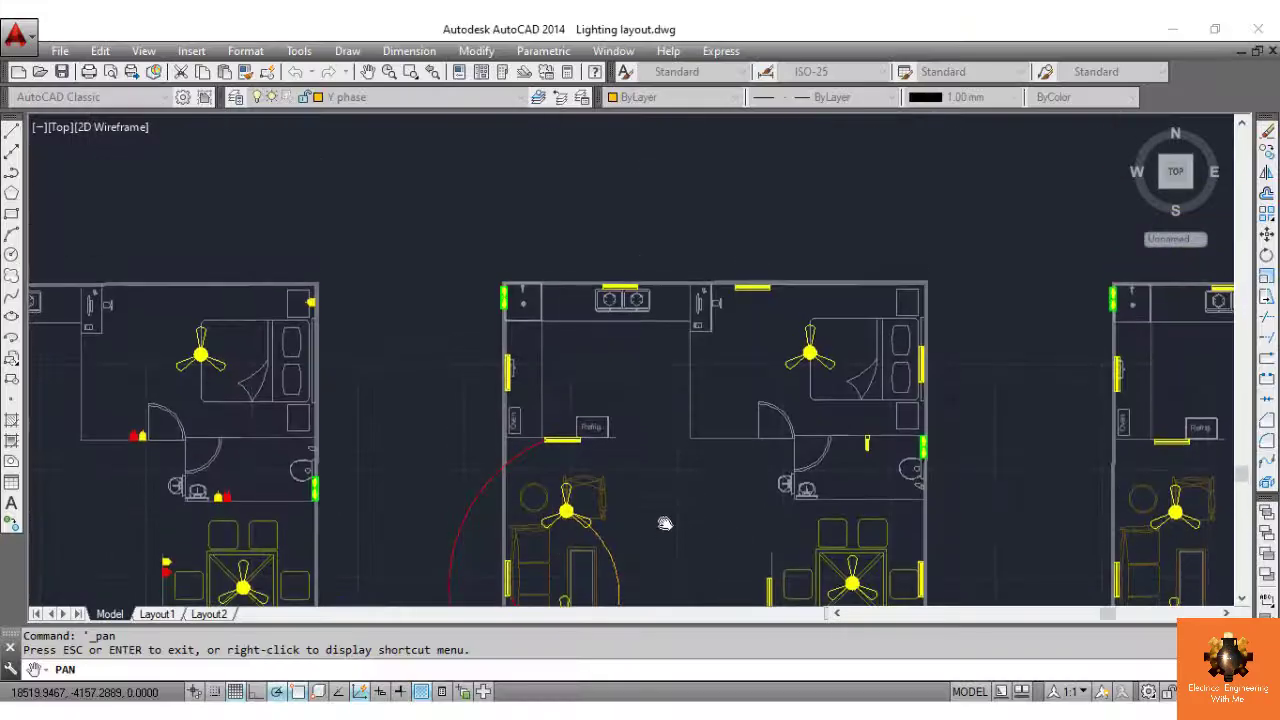
pyautogui.scroll(3, 620, 372)
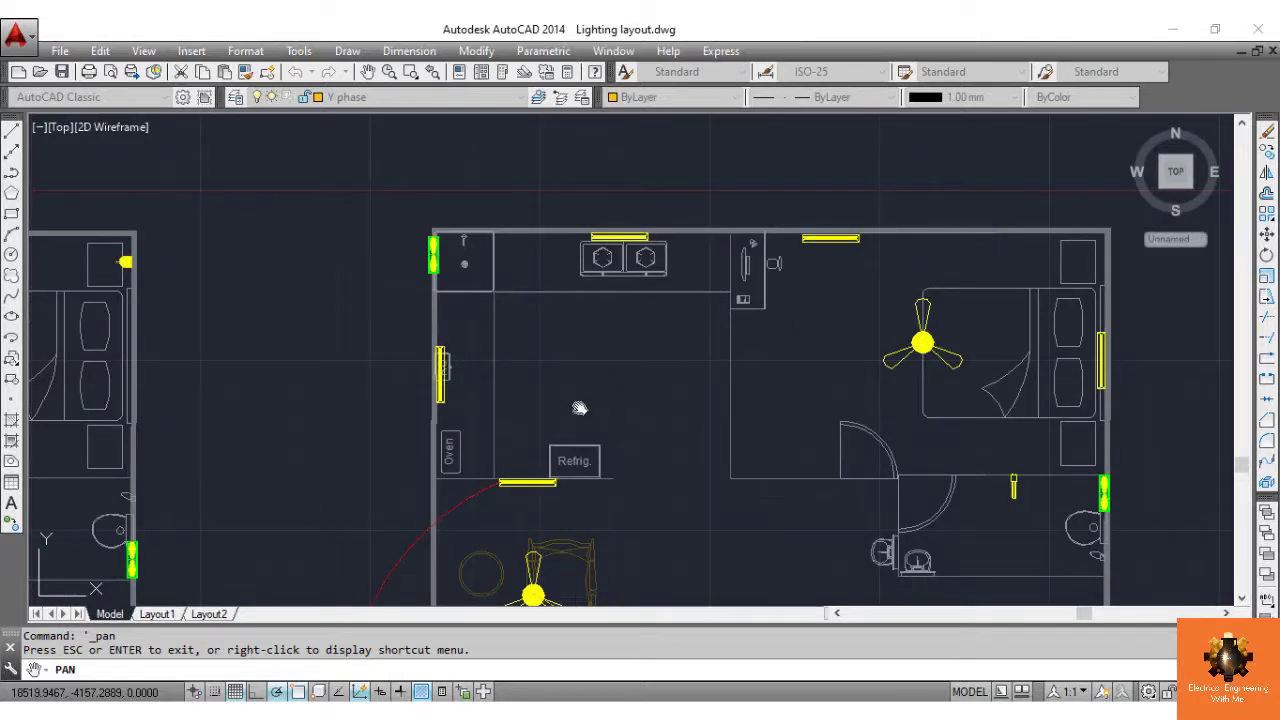
pyautogui.moveTo(715, 428); pyautogui.dragTo(711, 398)
pyautogui.rightClick(711, 398)
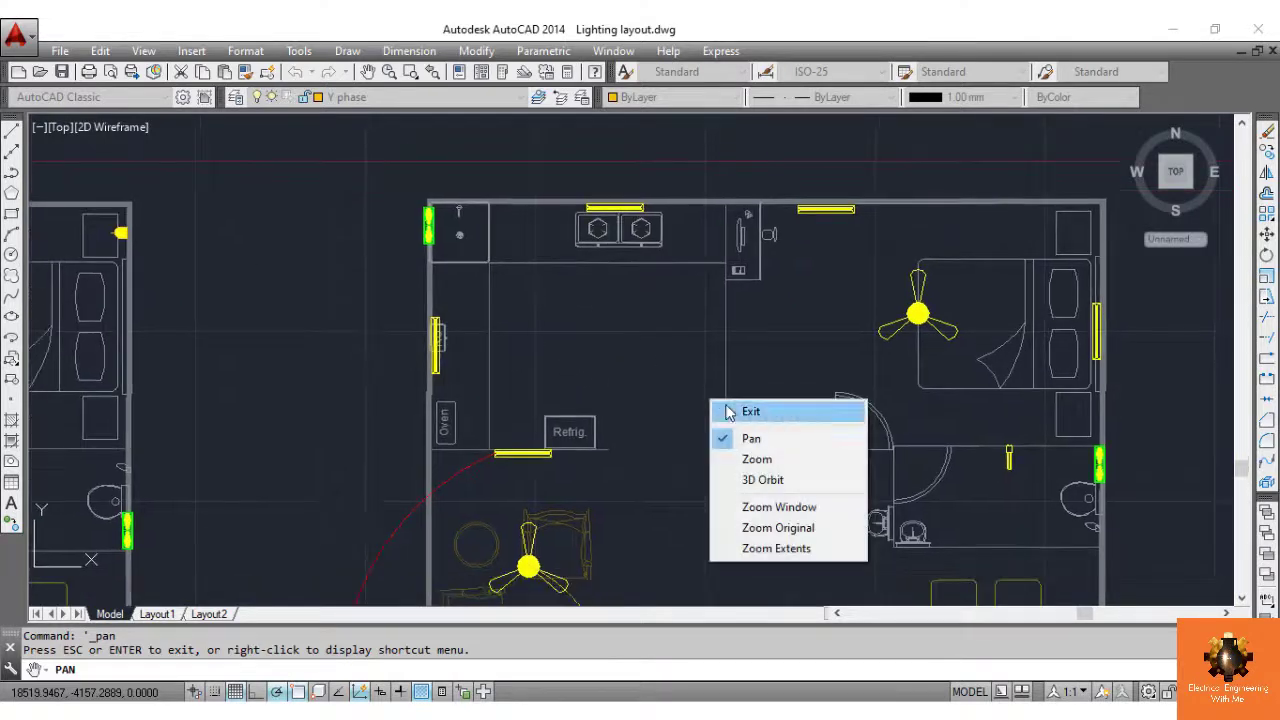
pyautogui.click(725, 409)
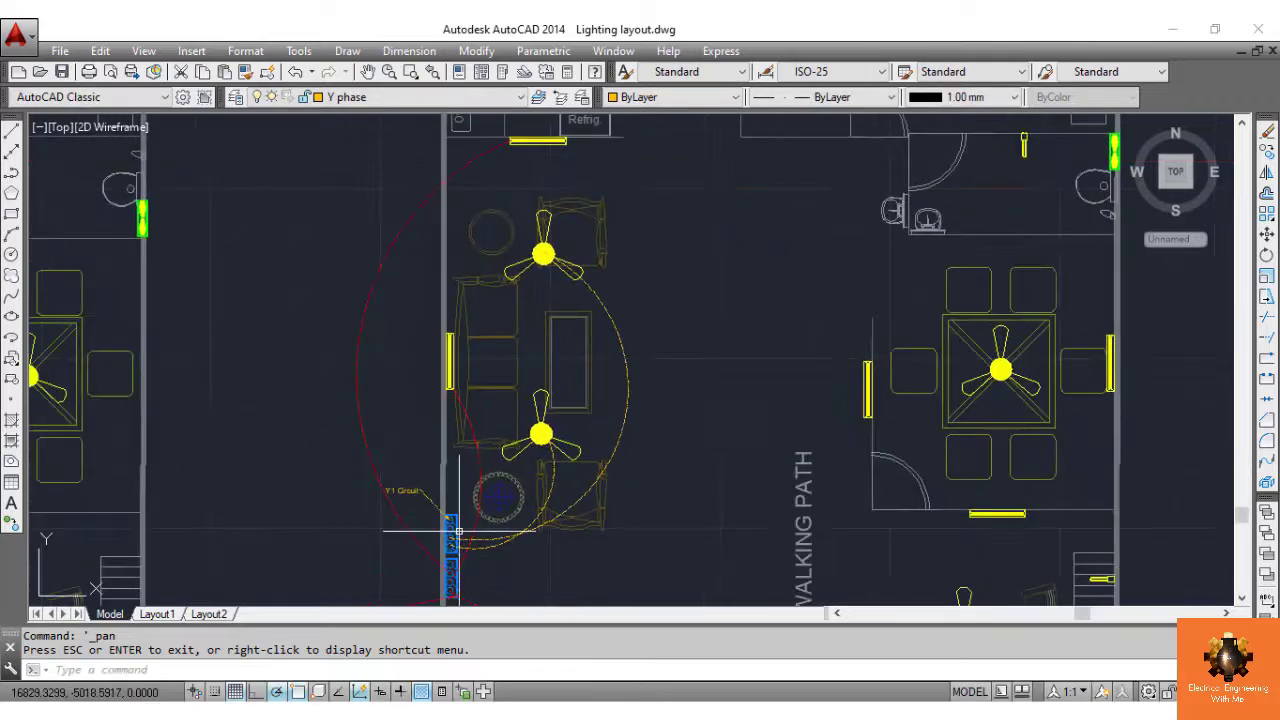
pyautogui.write('co')
pyautogui.press('Return')
pyautogui.click(456, 553)
pyautogui.scroll(-6, 581, 476)
pyautogui.scroll(8, 614, 383)
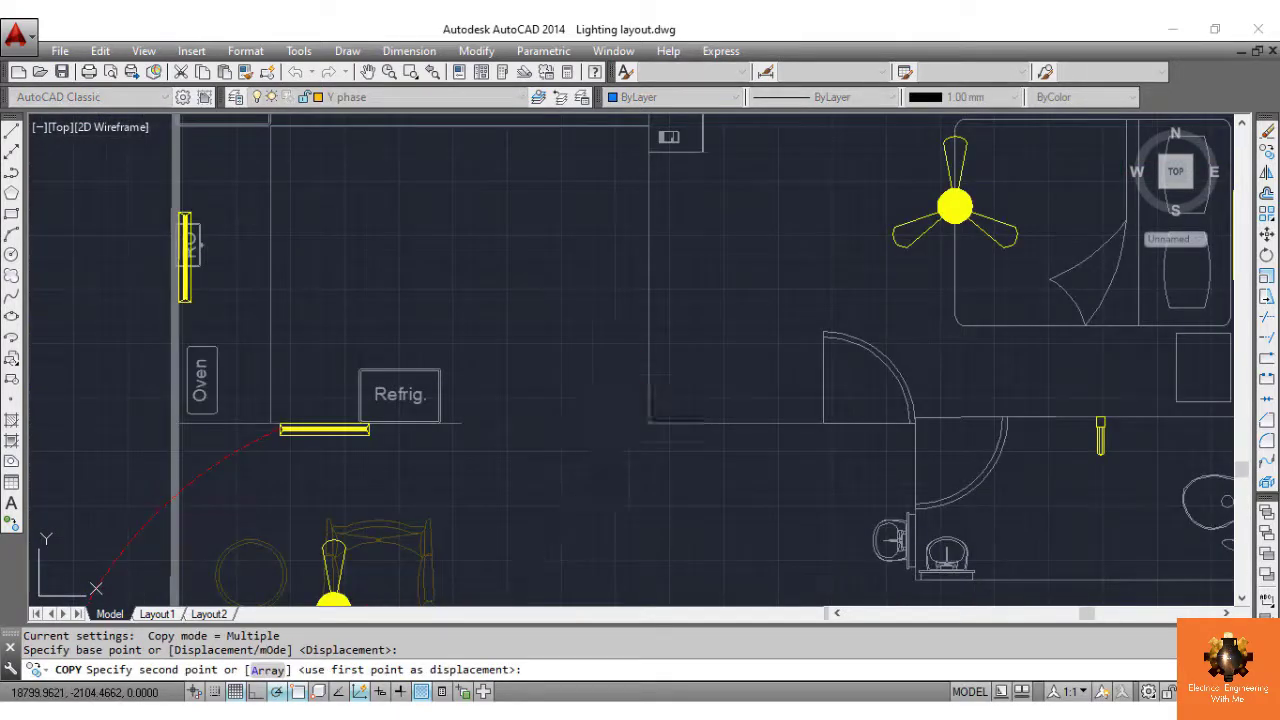
pyautogui.click(648, 423)
pyautogui.press('Return')
# Rotate the copied switch board so that its switches face the kitchen
pyautogui.click(627, 422)
pyautogui.write('ro')
pyautogui.press('Return')
pyautogui.click(644, 389)
pyautogui.click(546, 384)
# Move the rotated switch board flush against the kitchen side of the partition wall
pyautogui.click(657, 400)
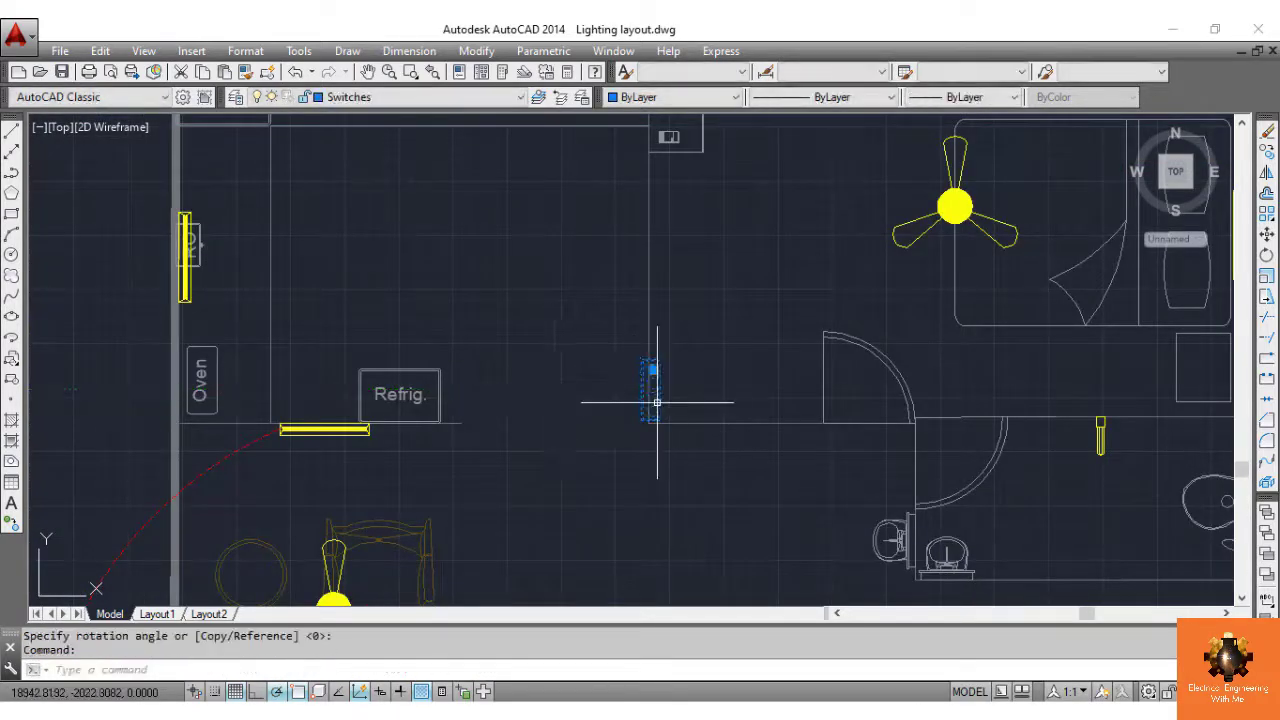
pyautogui.write('m')
pyautogui.press('Return')
pyautogui.scroll(6, 657, 400)
pyautogui.click(675, 384)
pyautogui.click(626, 383)
pyautogui.scroll(-6, 651, 397)
pyautogui.scroll(-2, 682, 511)
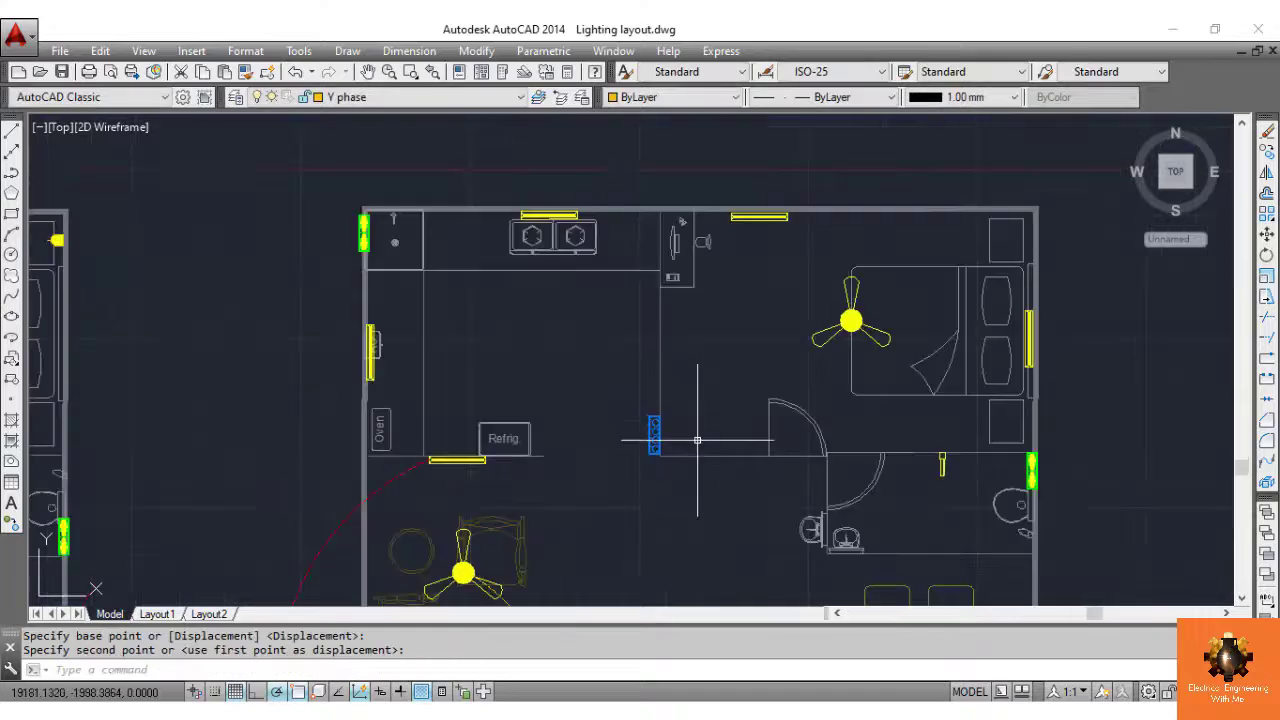
# Draw a Y phase arc from the kitchen switch board's top switch to the tube light above the stove
pyautogui.write('a')
pyautogui.press('Return')
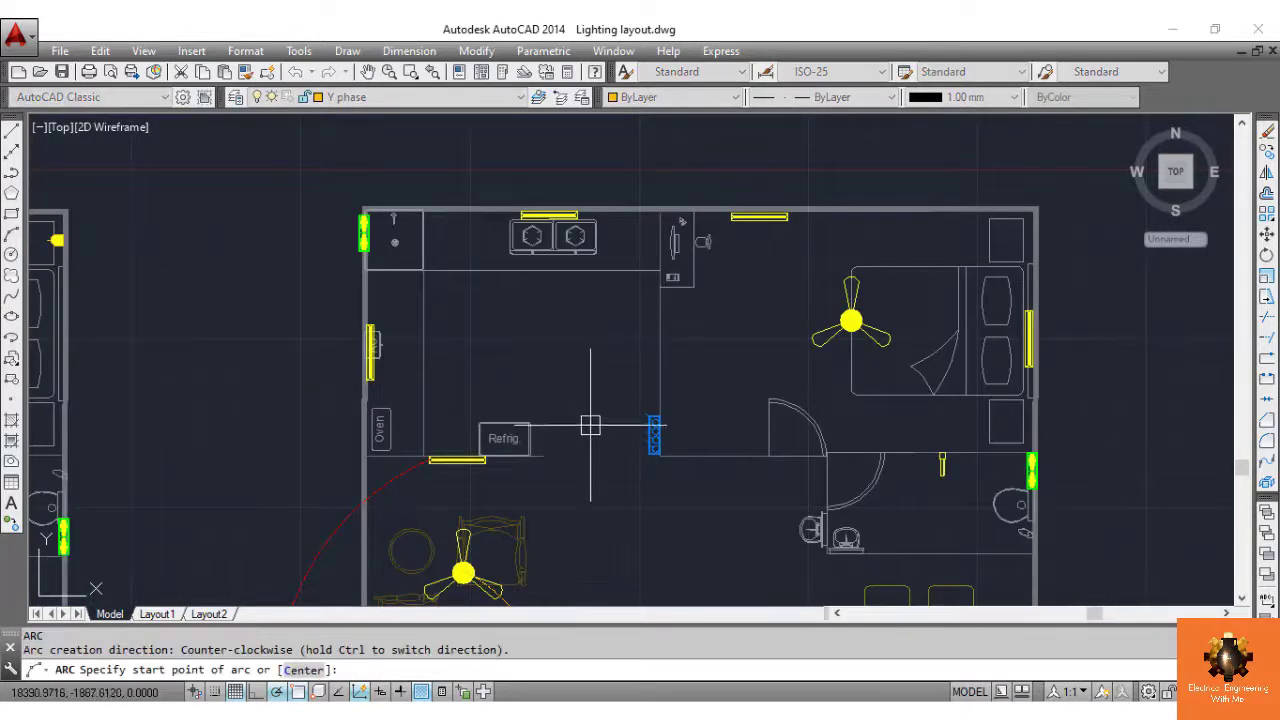
pyautogui.scroll(5, 644, 425)
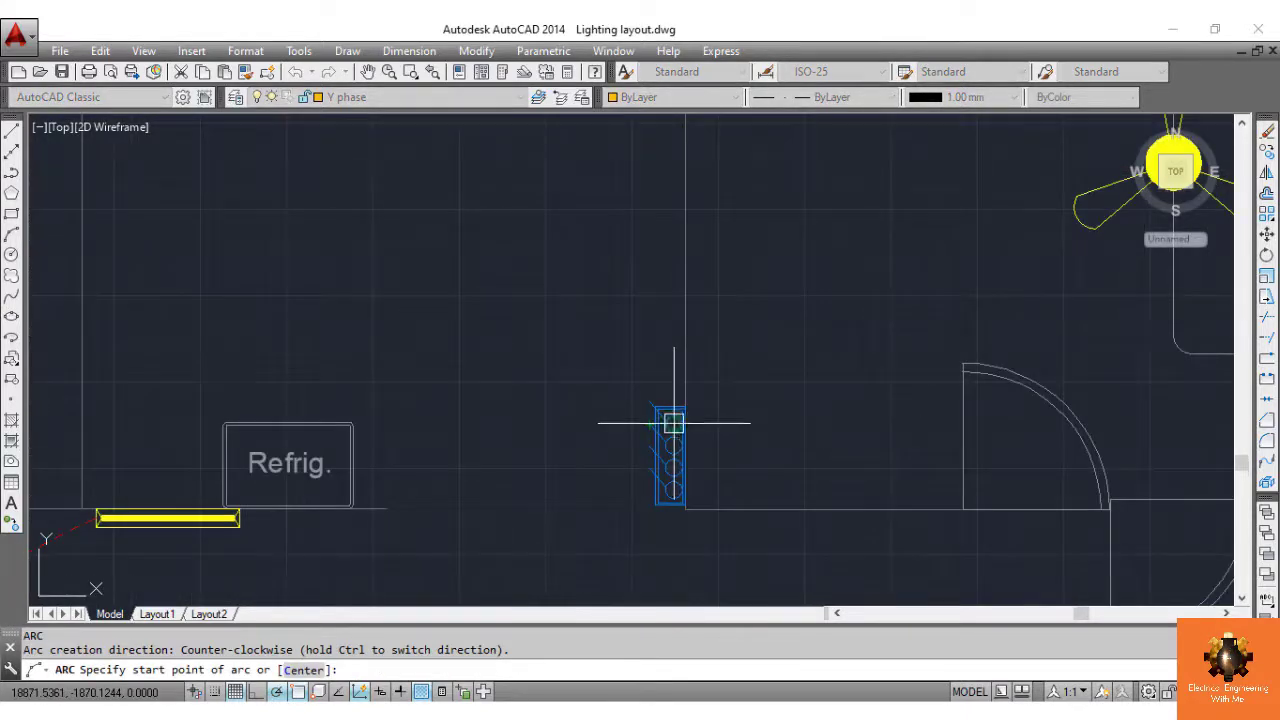
pyautogui.click(673, 424)
pyautogui.scroll(-5, 640, 400)
pyautogui.click(608, 271)
pyautogui.click(565, 118)
# Draw a Y phase arc from the kitchen switch board's second switch to the tube light on the outer wall above the oven
pyautogui.press('Return')
pyautogui.scroll(5, 634, 420)
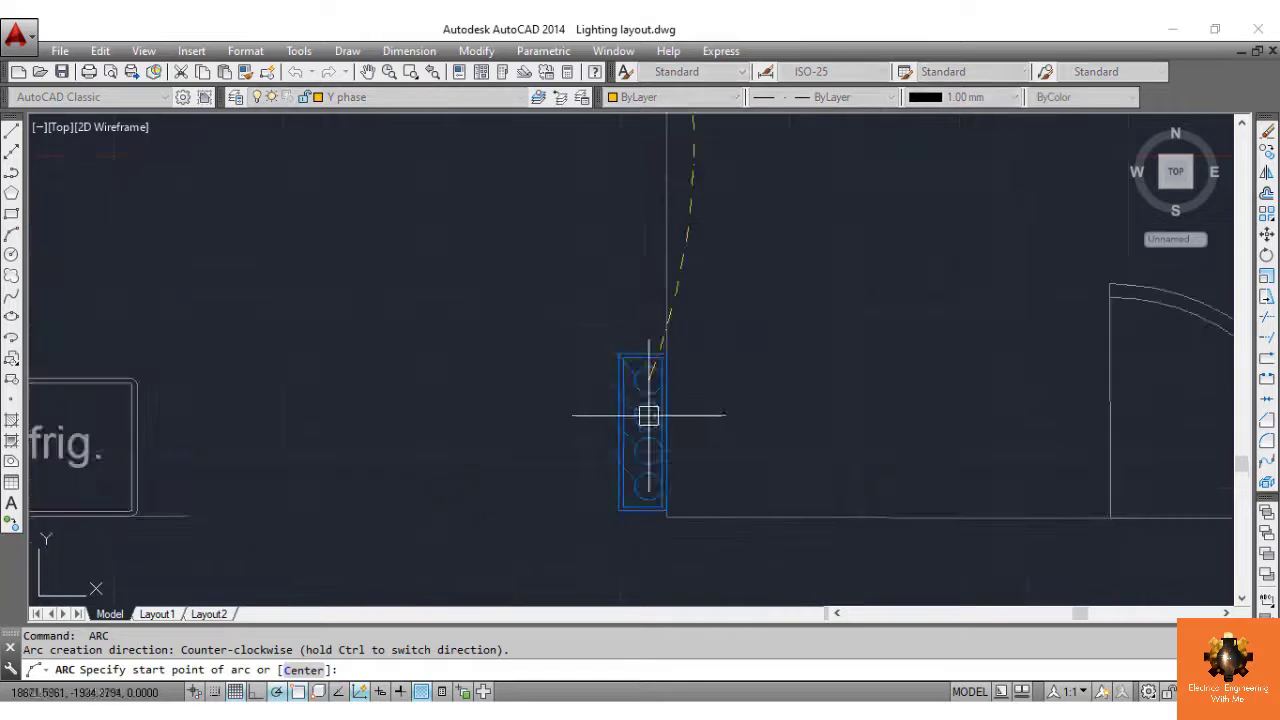
pyautogui.click(649, 415)
pyautogui.scroll(-5, 535, 431)
pyautogui.click(312, 417)
pyautogui.click(279, 350)
# Draw a Y phase arc from the kitchen switch board to the green exhaust fan in the kitchen's outer corner by the sink
pyautogui.press('Return')
pyautogui.click(561, 430)
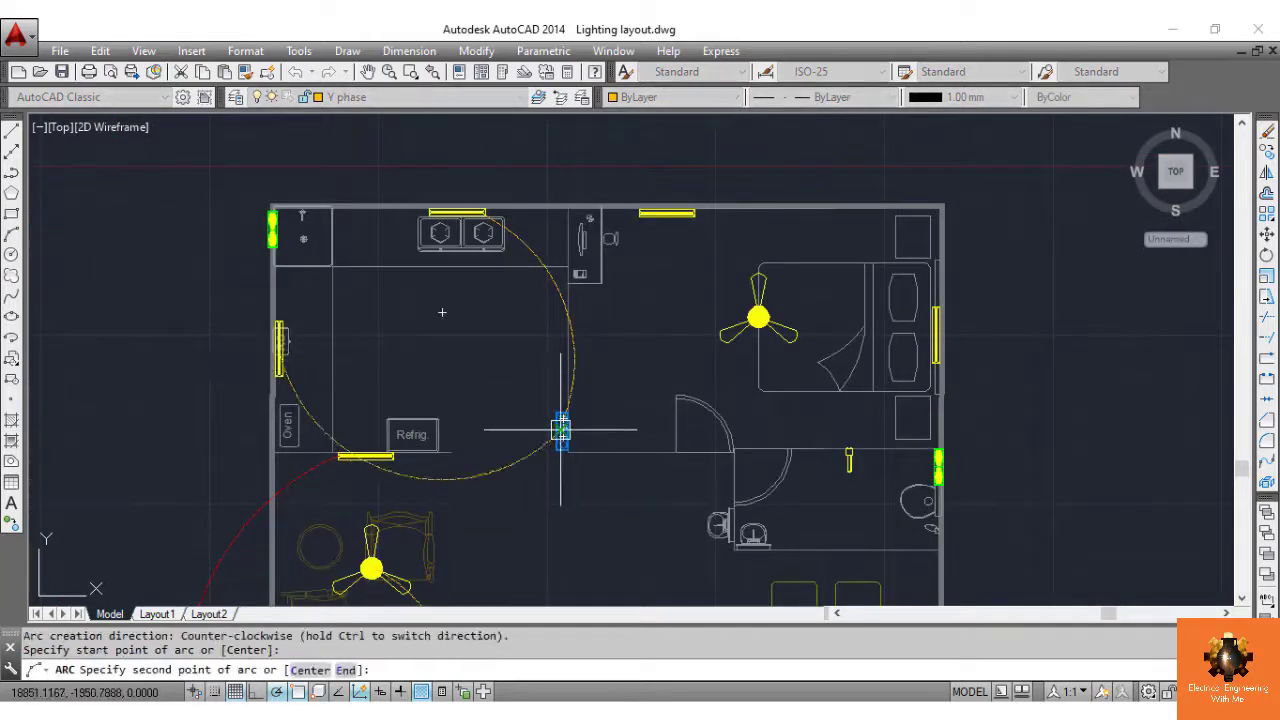
pyautogui.click(280, 290)
pyautogui.click(270, 250)
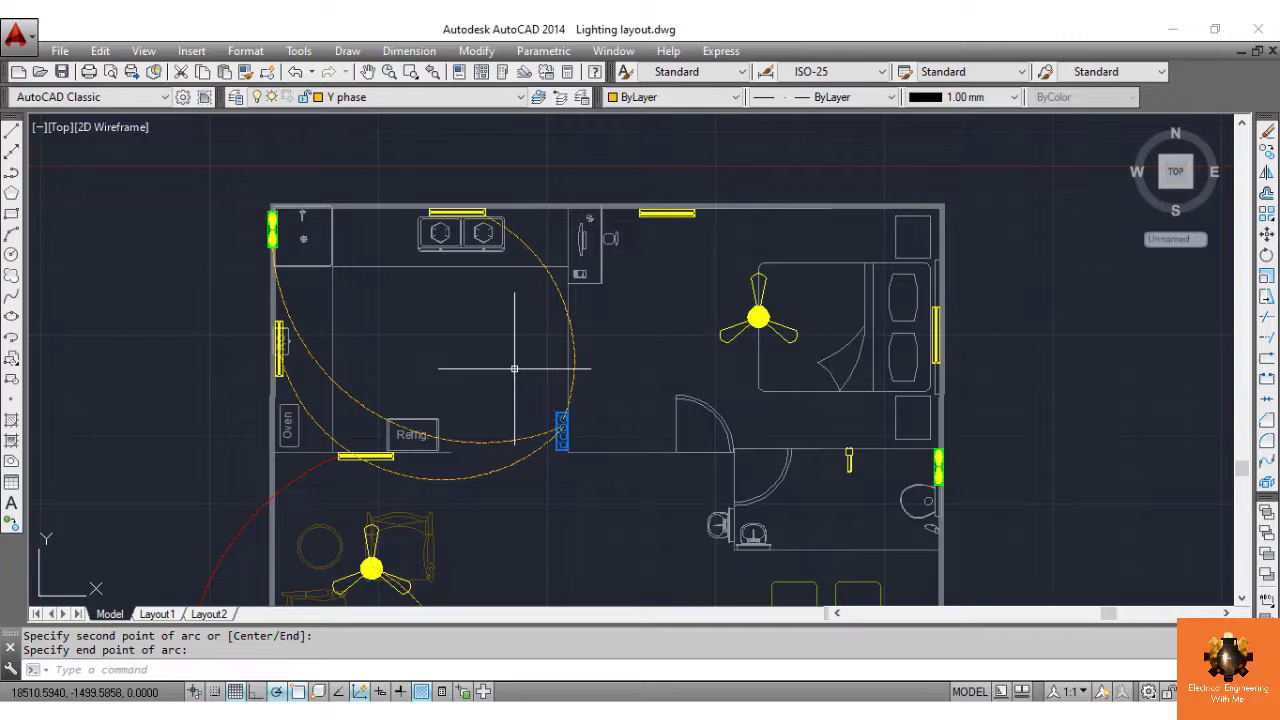
# Add a multileader pointing to the kitchen switch board with the text "Y1 Circuit", placed inside the kitchen
pyautogui.press('Return')
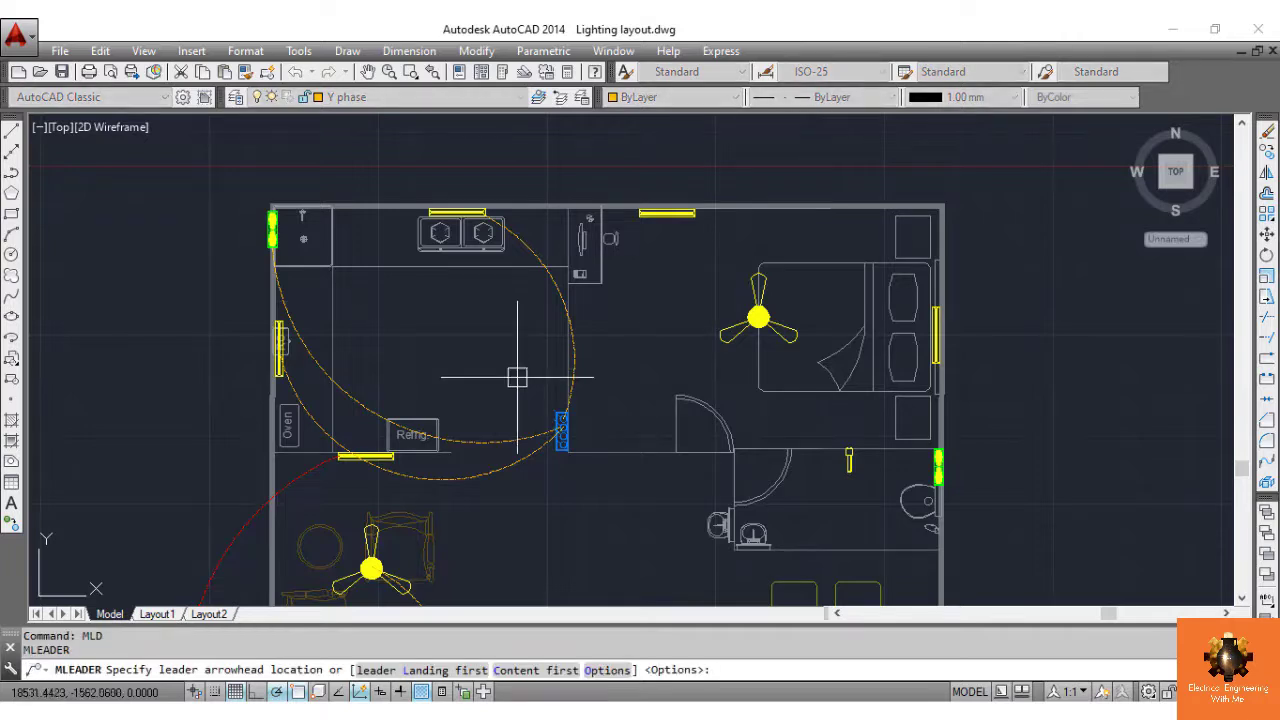
pyautogui.click(562, 448)
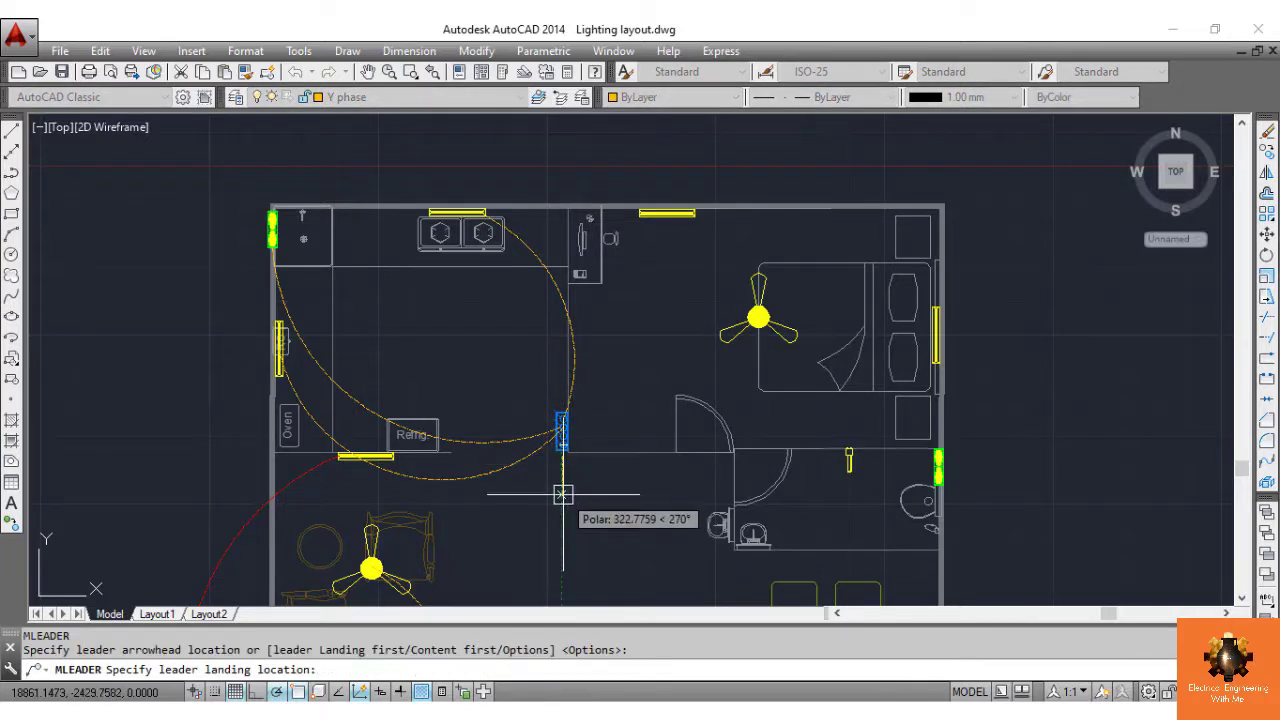
pyautogui.click(521, 393)
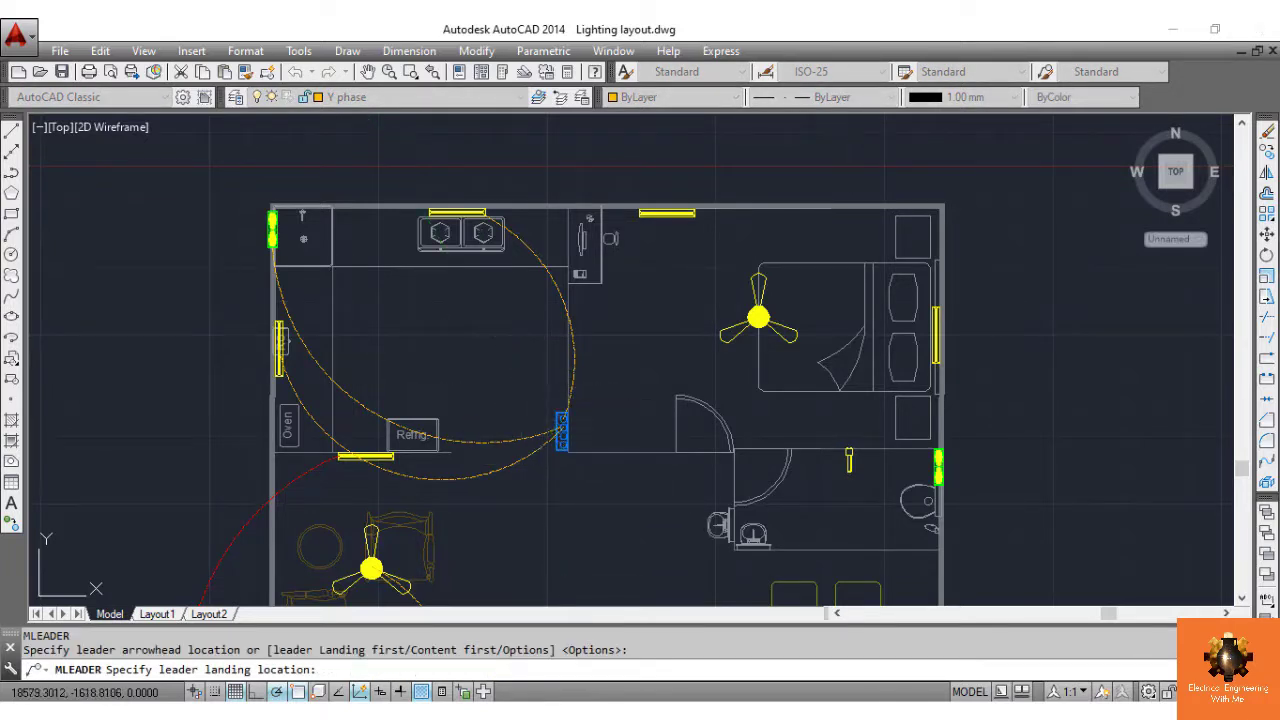
pyautogui.click(544, 515)
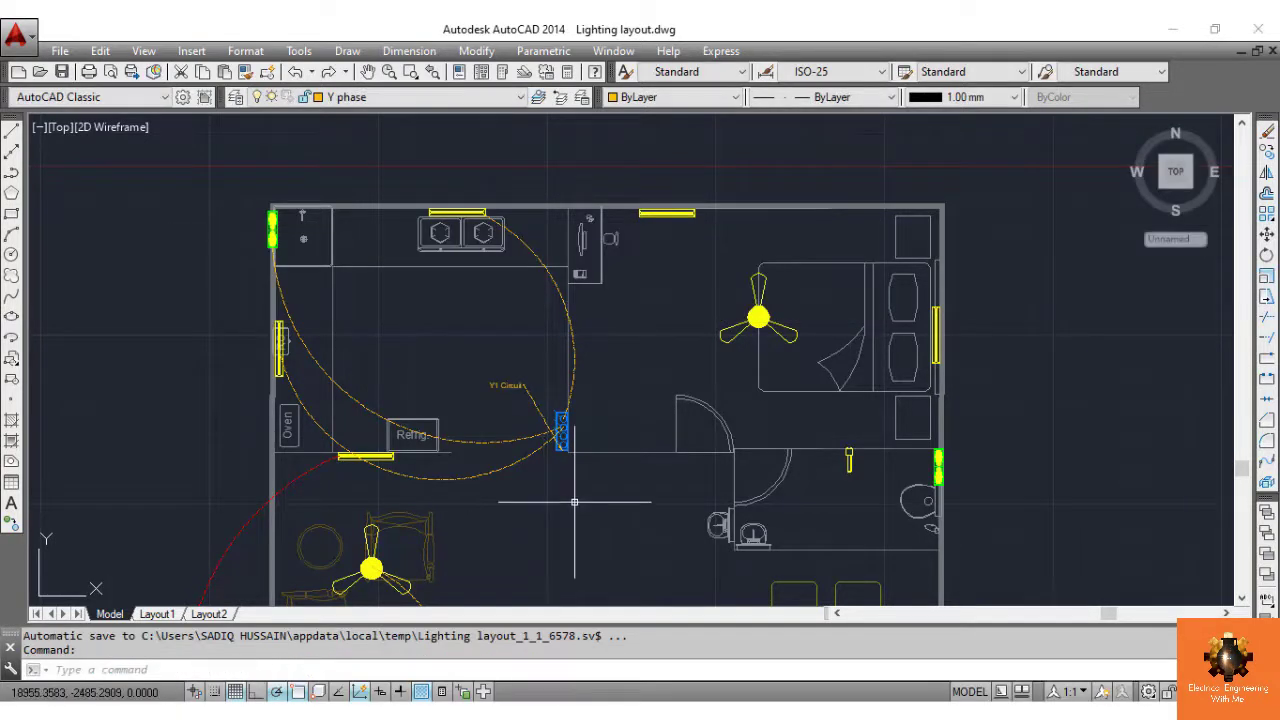
# Copy the kitchen switch board into the bedroom, next to the entrance door
pyautogui.moveTo(755, 598); pyautogui.dragTo(634, 547, button='middle')
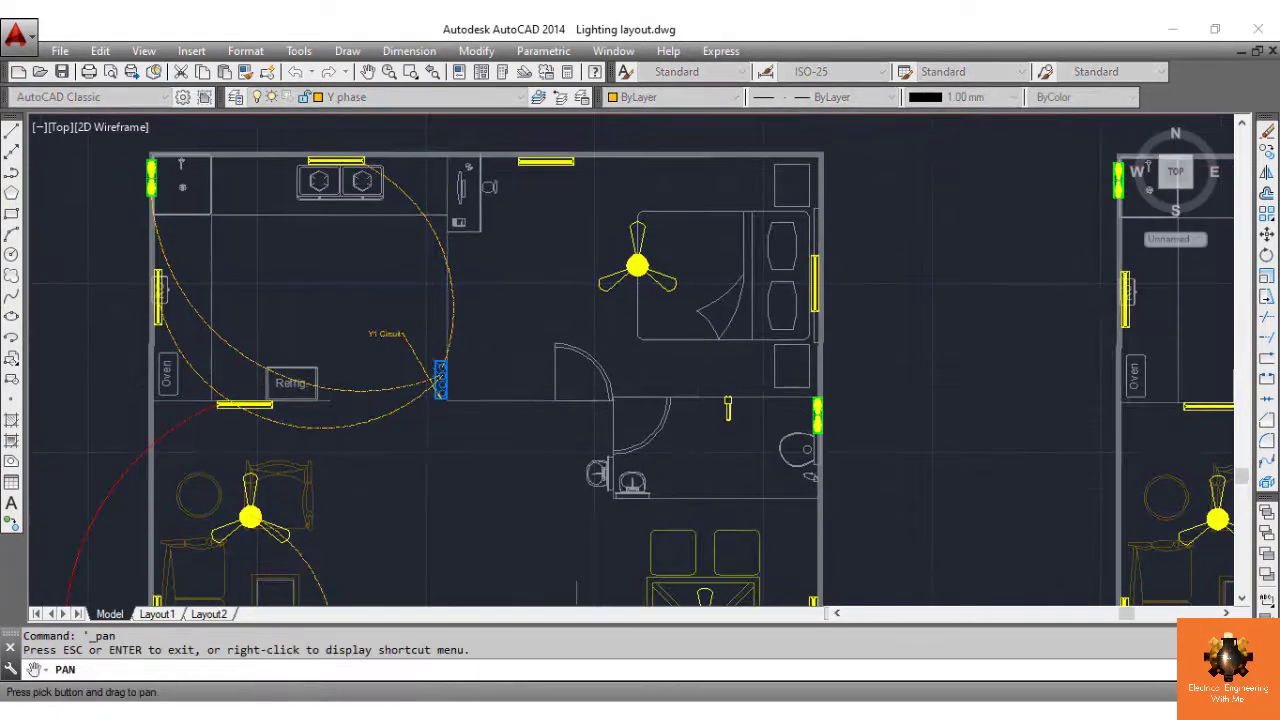
pyautogui.click(438, 384)
pyautogui.write('co')
pyautogui.press('Return')
pyautogui.click(441, 383)
pyautogui.click(533, 383)
pyautogui.press('Return')
# Rotate the bedroom switch board to lie horizontally with its switches facing into the bedroom
pyautogui.click(532, 383)
pyautogui.write('ro')
pyautogui.press('Return')
pyautogui.scroll(6, 536, 383)
pyautogui.click(545, 391)
pyautogui.click(551, 543)
# Move the horizontal switch board onto the bedroom's lower wall, right beside the door opening
pyautogui.click(546, 405)
pyautogui.click(537, 380)
pyautogui.write('m')
pyautogui.press('Return')
pyautogui.click(549, 397)
pyautogui.click(517, 453)
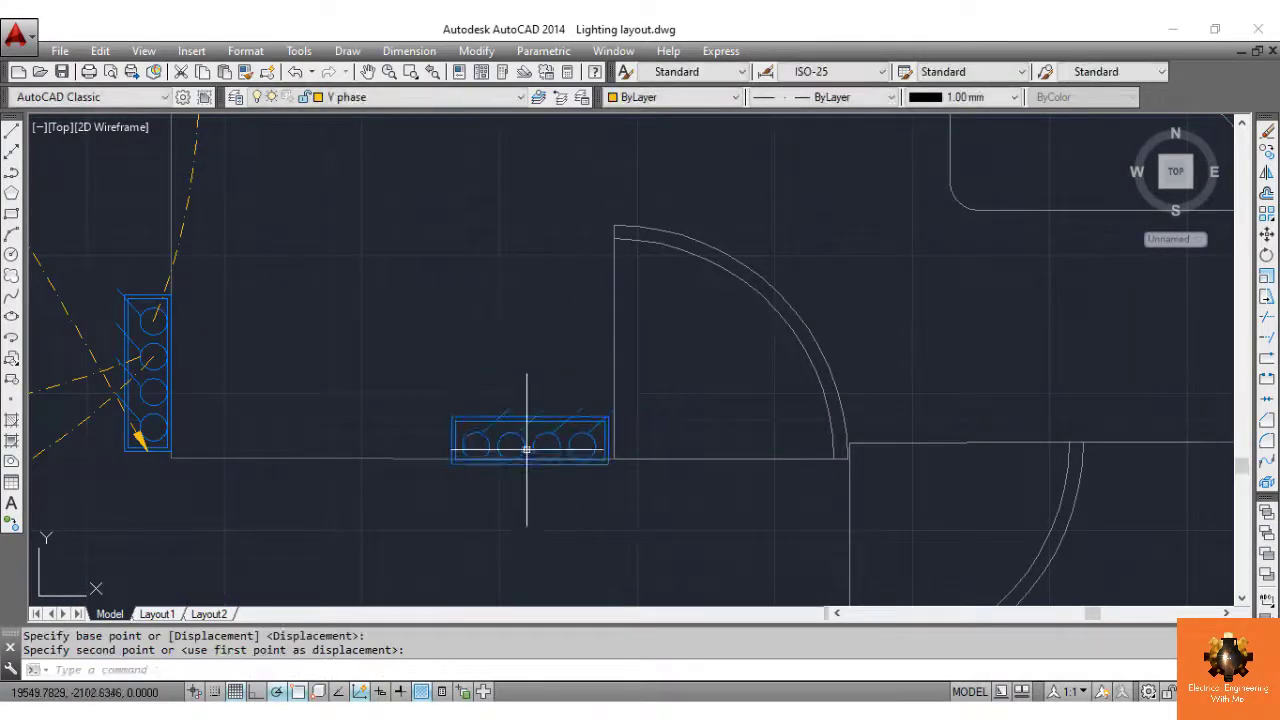
pyautogui.scroll(5, 594, 420)
pyautogui.click(514, 449)
pyautogui.write('m')
pyautogui.press('Return')
pyautogui.click(507, 447)
pyautogui.scroll(-5, 507, 447)
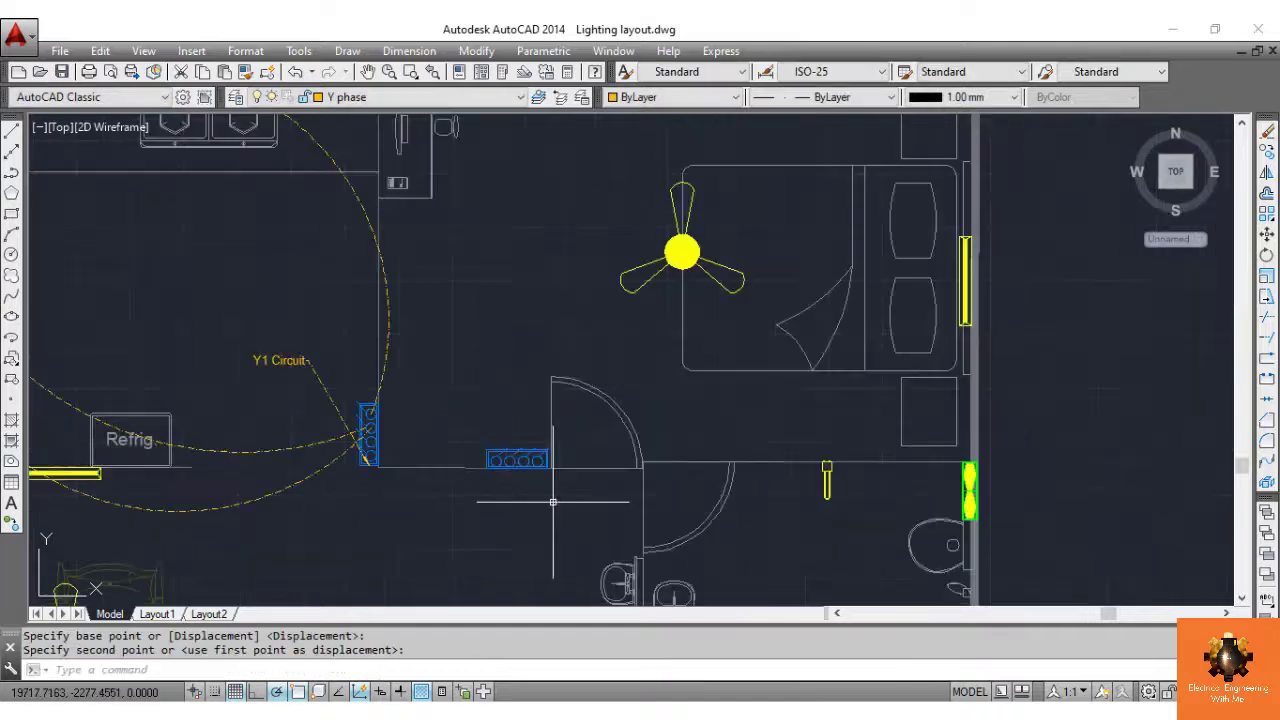
# Draw a Y phase arc from the bedroom switch board's first switch to the bedroom ceiling fan
pyautogui.scroll(-2, 519, 477)
pyautogui.write('a')
pyautogui.press('Return')
pyautogui.scroll(6, 499, 457)
pyautogui.click(523, 502)
pyautogui.scroll(-6, 531, 389)
pyautogui.click(545, 322)
pyautogui.click(647, 296)
# Add a multileader pointing to the bedroom switch board with the text "Y1 Circuit", placed below the bedroom wall
pyautogui.write('mld')
pyautogui.press('Return')
pyautogui.scroll(2, 510, 457)
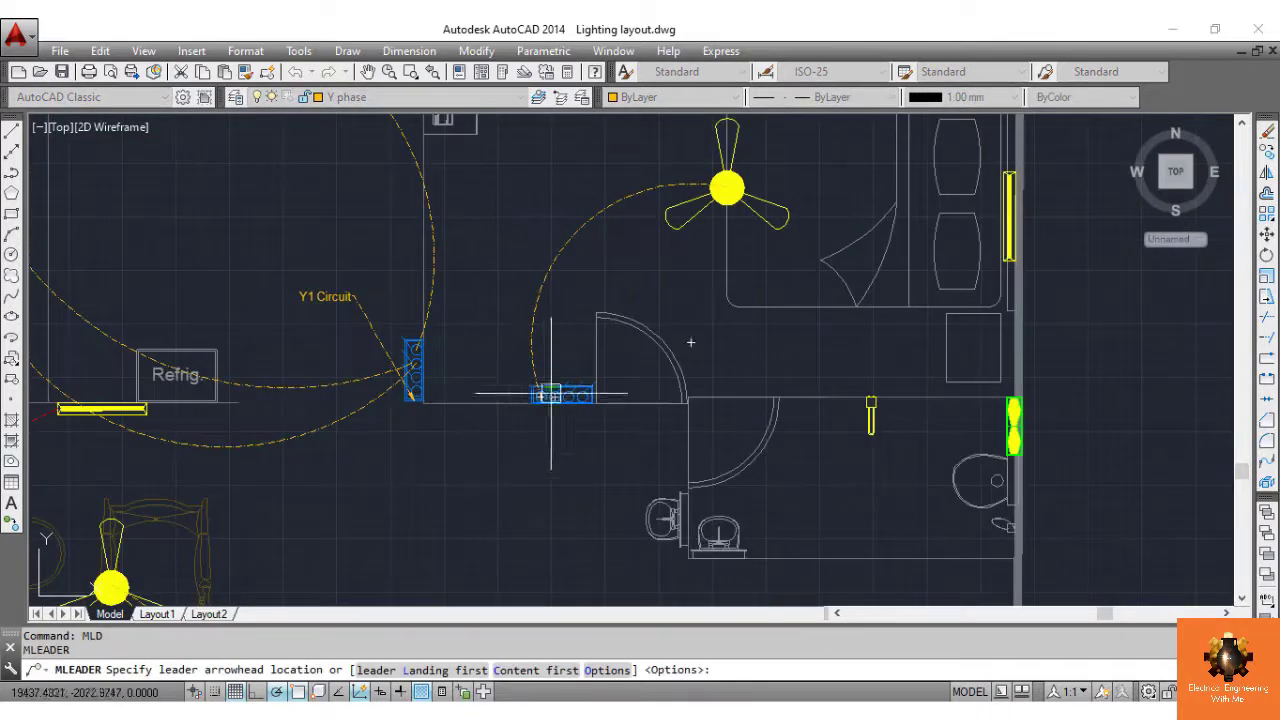
pyautogui.click(590, 396)
pyautogui.click(617, 449)
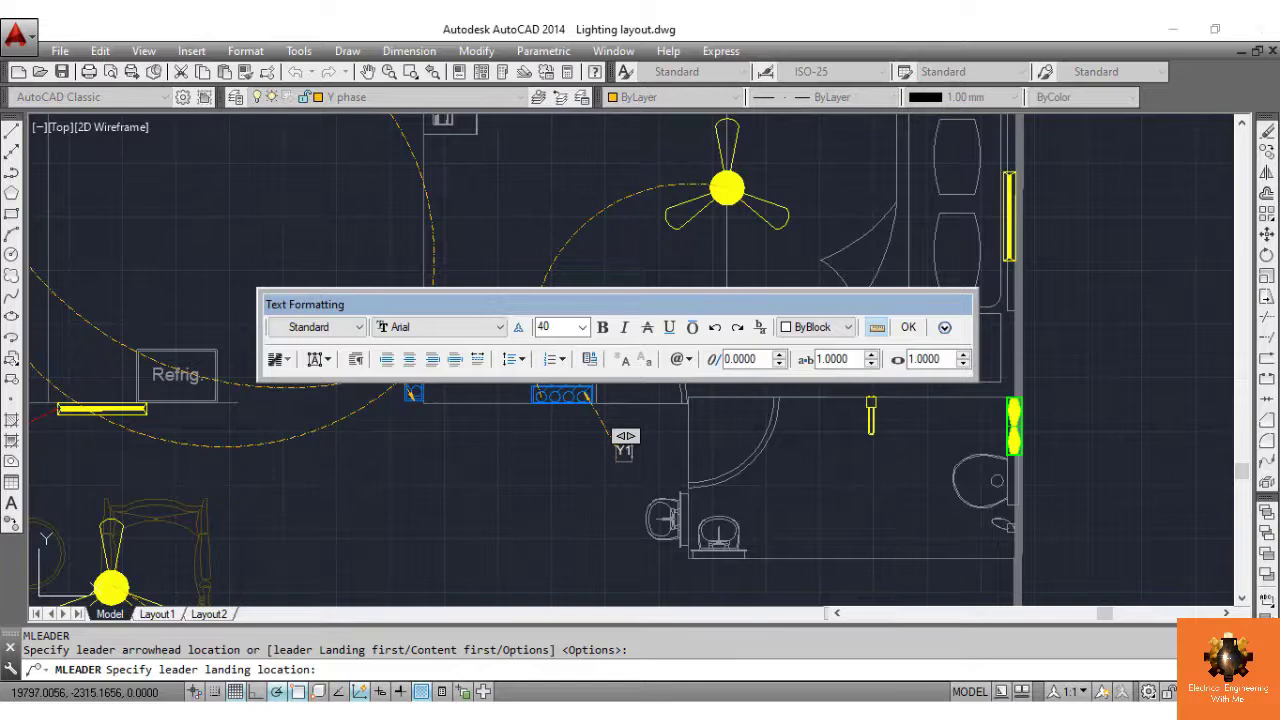
pyautogui.click(545, 494)
pyautogui.scroll(-2, 519, 455)
# Make B phase the current layer and copy the bedroom switch board along the same wall, beside the original on the side away from the door
pyautogui.click(451, 98)
pyautogui.click(455, 174)
pyautogui.click(546, 415)
pyautogui.write('co')
pyautogui.press('Return')
pyautogui.scroll(6, 566, 475)
pyautogui.click(405, 266)
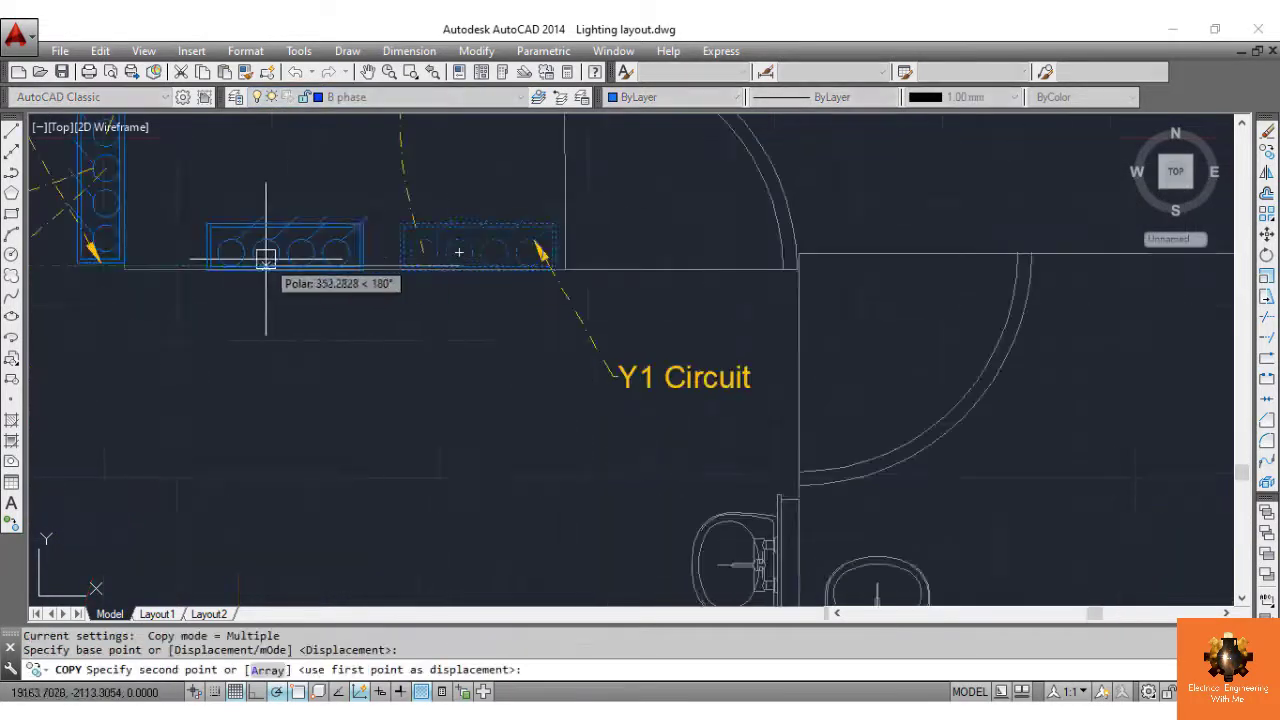
pyautogui.click(258, 266)
pyautogui.press('Return')
# Draw a B phase arc from the copied bedroom board's first switch up toward the bedroom's upper wall
pyautogui.scroll(-6, 468, 490)
pyautogui.write('a')
pyautogui.press('Return')
pyautogui.scroll(5, 413, 430)
pyautogui.click(417, 437)
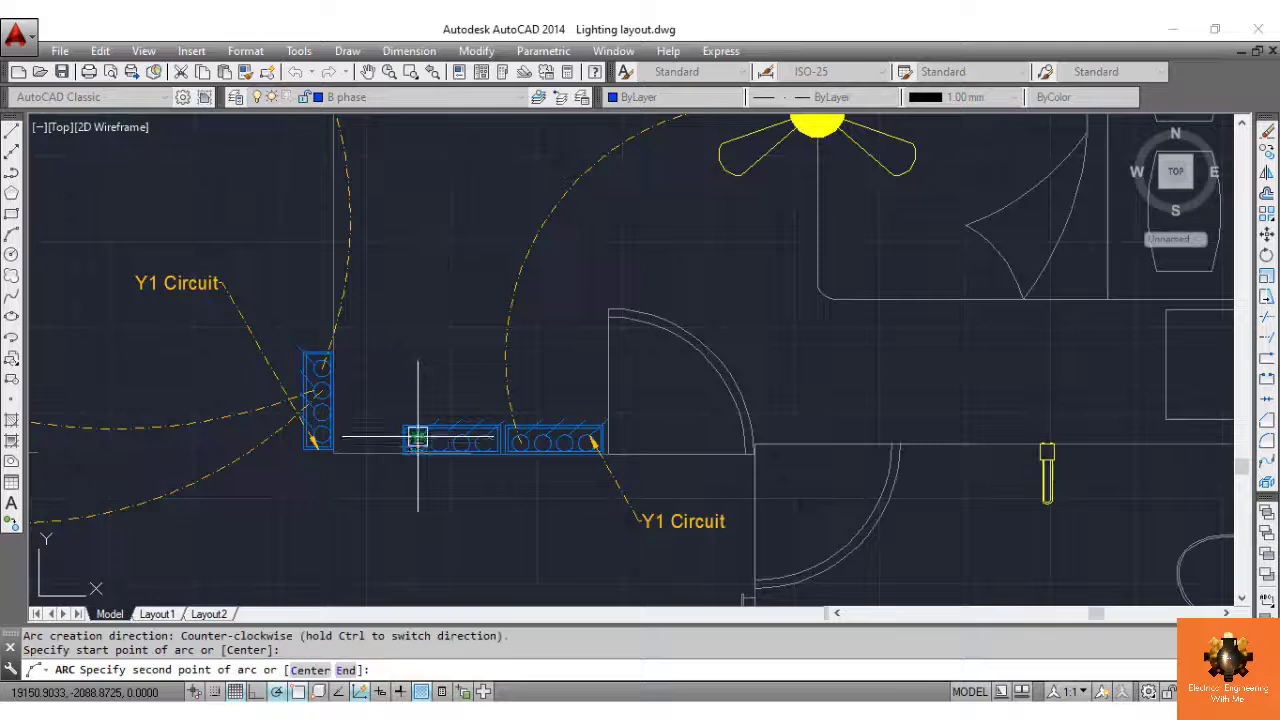
pyautogui.scroll(-8, 427, 346)
pyautogui.click(453, 266)
pyautogui.click(450, 227)
# Draw a second B phase arc from the copied board's next switch to the tube light on the bedroom's outer wall beside the bed
pyautogui.press('Return')
pyautogui.scroll(5, 438, 372)
pyautogui.click(443, 302)
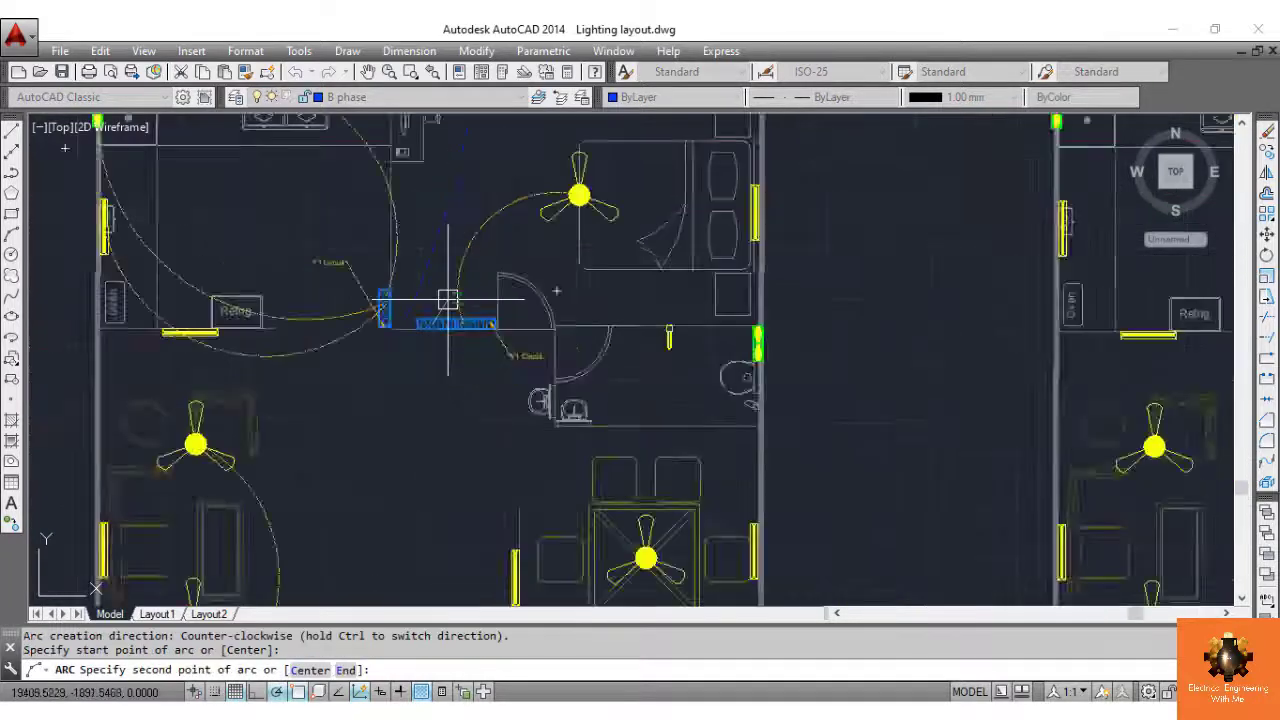
pyautogui.scroll(-5, 443, 302)
pyautogui.click(531, 233)
pyautogui.click(612, 226)
# Add a multileader pointing to the copied bedroom switch board with the text "B1 Circuit", placed below the wall
pyautogui.scroll(5, 443, 336)
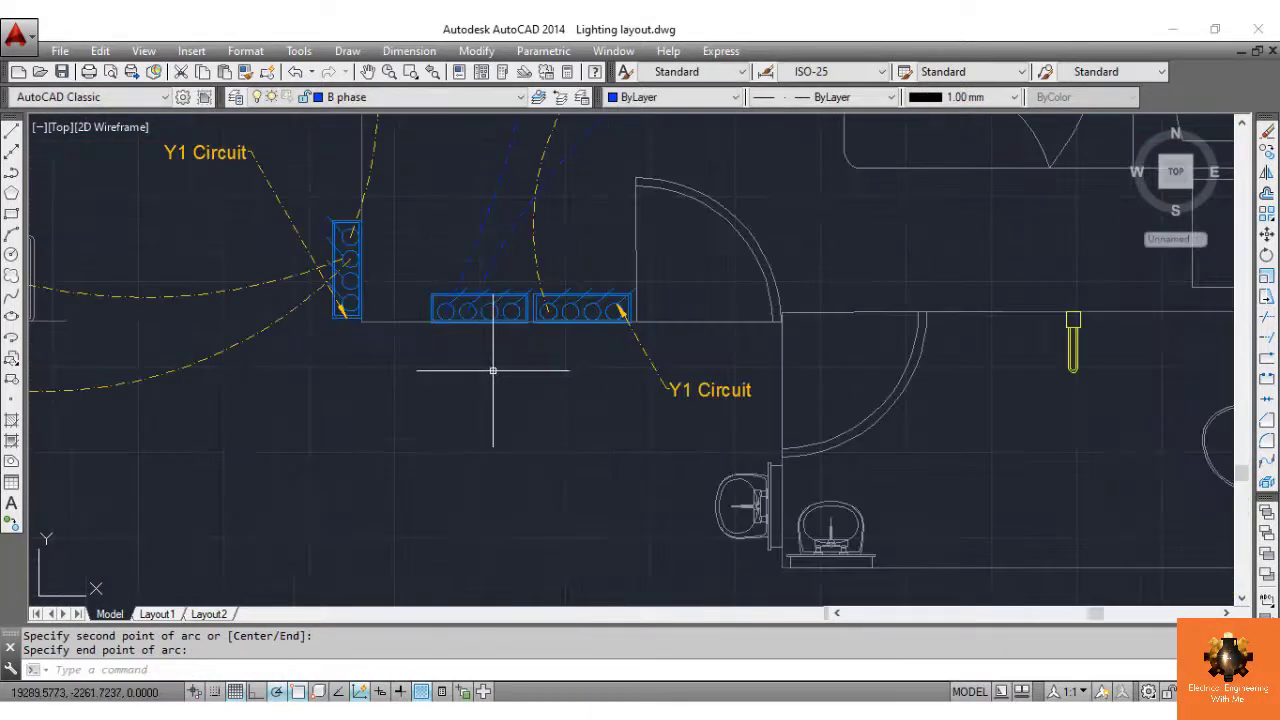
pyautogui.write('mld')
pyautogui.press('Return')
pyautogui.click(429, 318)
pyautogui.click(357, 354)
pyautogui.write('B1 Circuit')
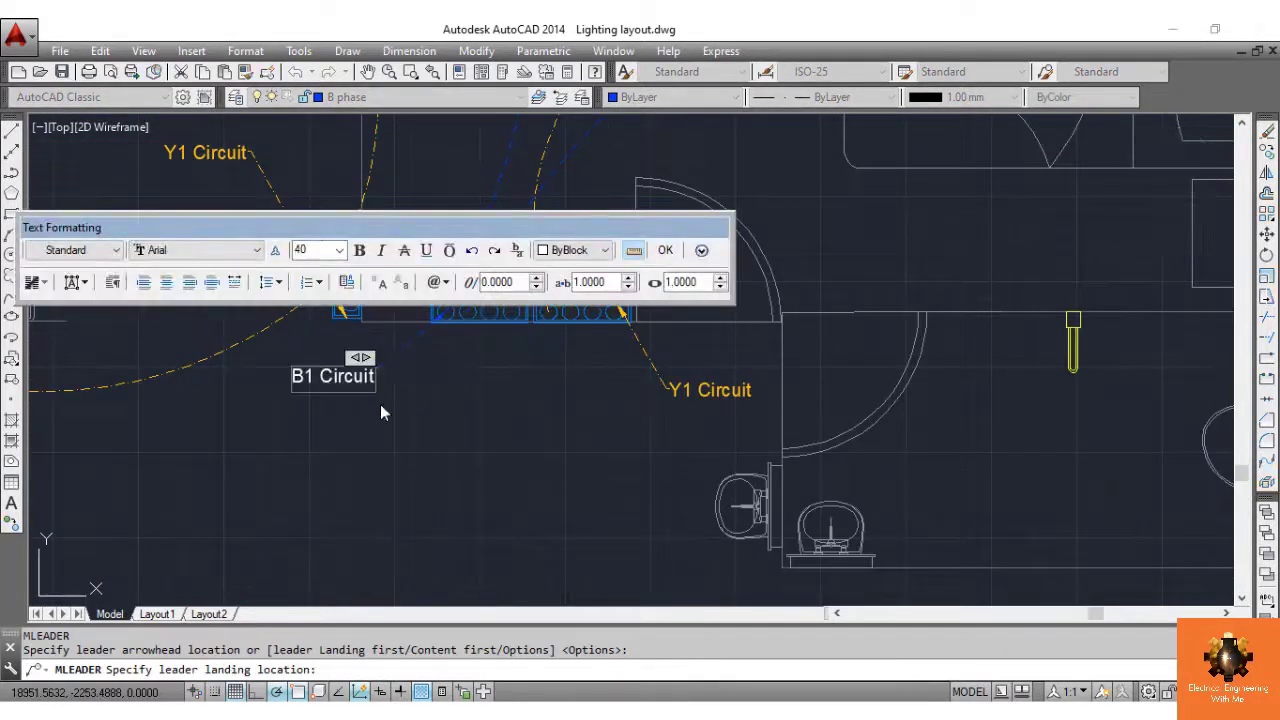
pyautogui.click(381, 413)
# Copy the B1 switch board from the bedroom into the bathroom
pyautogui.scroll(-2, 454, 463)
pyautogui.press('Return')
pyautogui.click(493, 370)
pyautogui.click(810, 384)
pyautogui.press('Return')
# Rotate the bathroom switch board 180° so its switches face into the bathroom
pyautogui.scroll(7, 808, 363)
pyautogui.click(845, 553)
pyautogui.write('ro')
pyautogui.press('Return')
pyautogui.click(692, 557)
pyautogui.click(268, 554)
# Move the bathroom switch board against the bathroom's upper wall, between the door and the wall light
pyautogui.click(700, 566)
pyautogui.write('m')
pyautogui.press('Return')
pyautogui.click(692, 557)
pyautogui.scroll(5, 686, 401)
pyautogui.click(681, 426)
# Draw B phase arcs from the bathroom switch board to the nearby wall light and to the exhaust fan
pyautogui.scroll(-8, 681, 426)
pyautogui.scroll(3, 668, 451)
pyautogui.write('a')
pyautogui.press('Return')
pyautogui.click(692, 403)
pyautogui.click(705, 370)
pyautogui.click(724, 399)
pyautogui.press('Return')
pyautogui.click(677, 403)
pyautogui.click(756, 463)
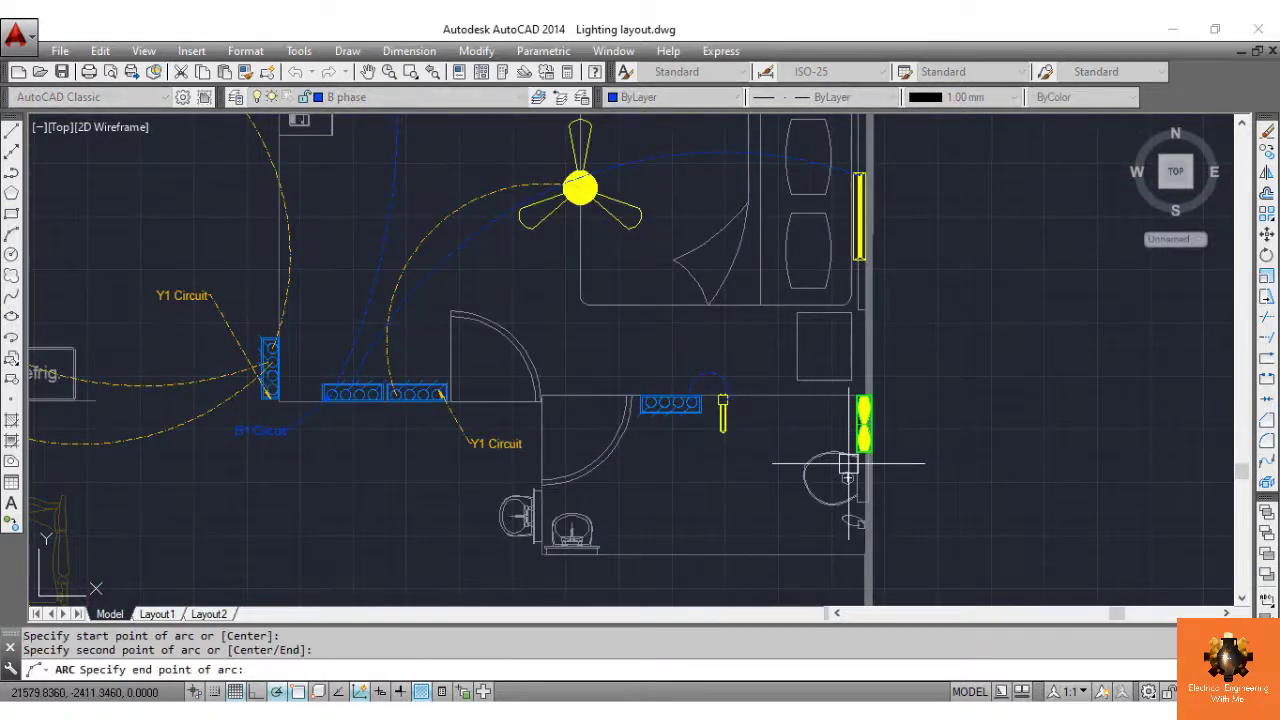
pyautogui.click(890, 451)
# Add a multileader pointing to the bathroom switch board with the text "B1 Circuit", placed inside the bathroom
pyautogui.write('mld')
pyautogui.press('Return')
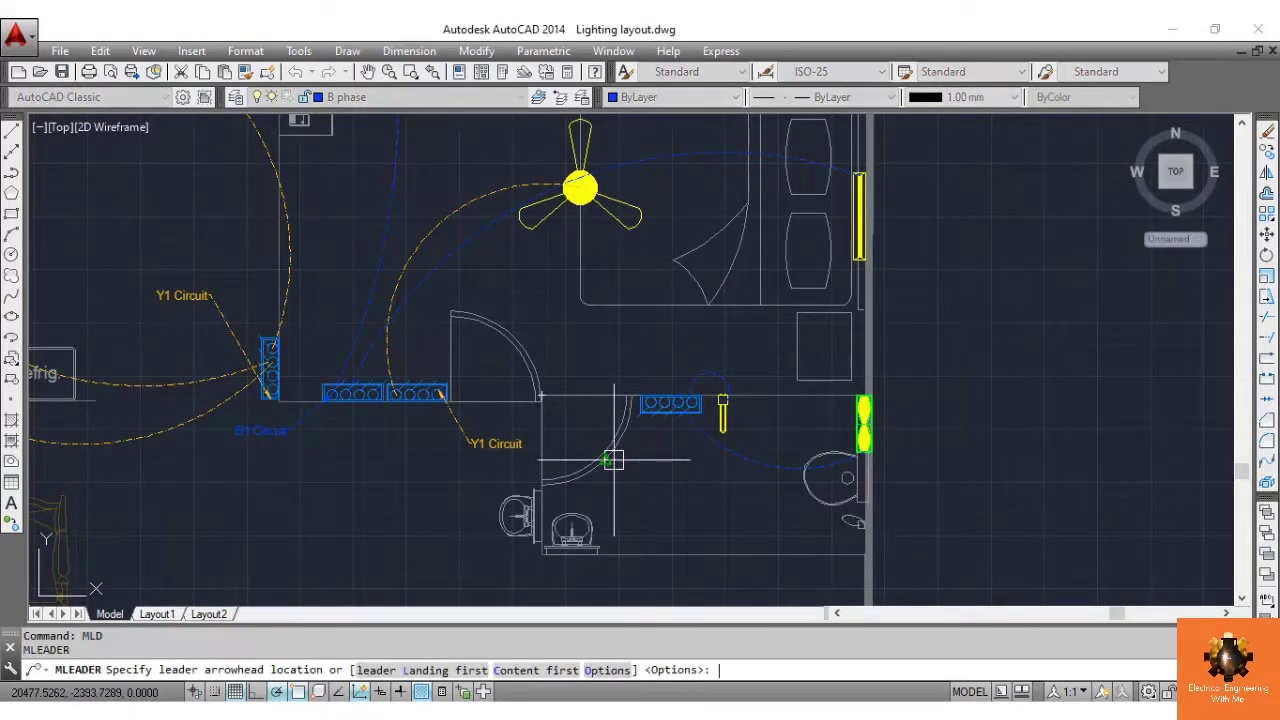
pyautogui.click(644, 411)
pyautogui.click(670, 470)
pyautogui.write('B1 Circuit')
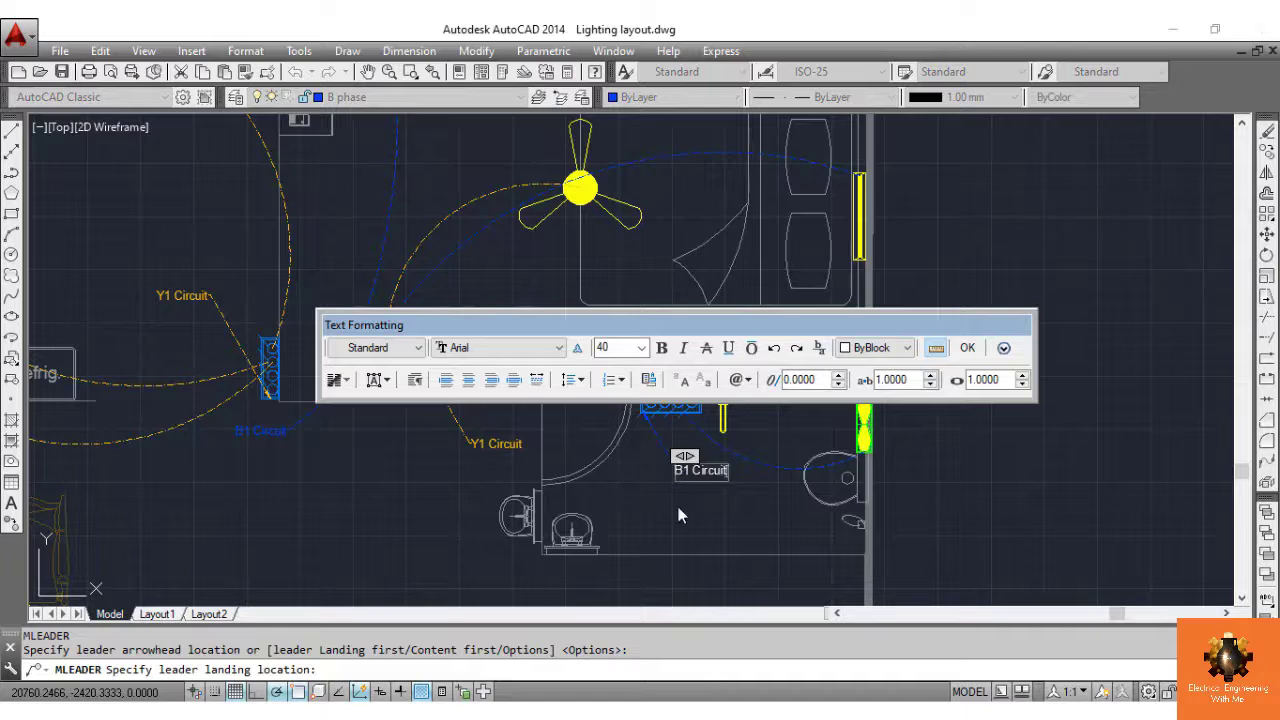
pyautogui.click(680, 515)
# Copy the bathroom switch board to the dining room, near the walking-path wall just above the tube light
pyautogui.rightClick(608, 337)
pyautogui.click(648, 491)
pyautogui.scroll(-4, 610, 530)
pyautogui.moveTo(580, 565); pyautogui.dragTo(557, 246)
pyautogui.scroll(2, 569, 277)
pyautogui.rightClick(569, 277)
pyautogui.click(600, 291)
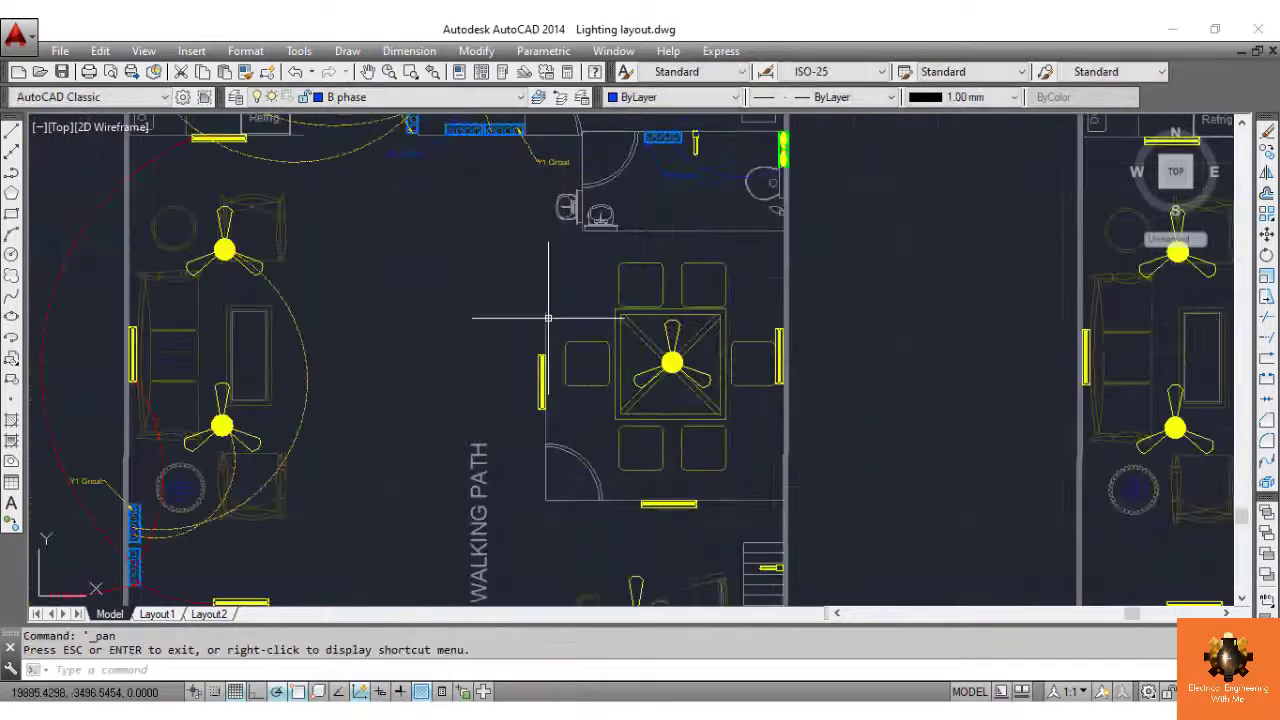
pyautogui.click(662, 137)
pyautogui.write('co')
pyautogui.press('Return')
pyautogui.click(662, 131)
pyautogui.scroll(4, 565, 326)
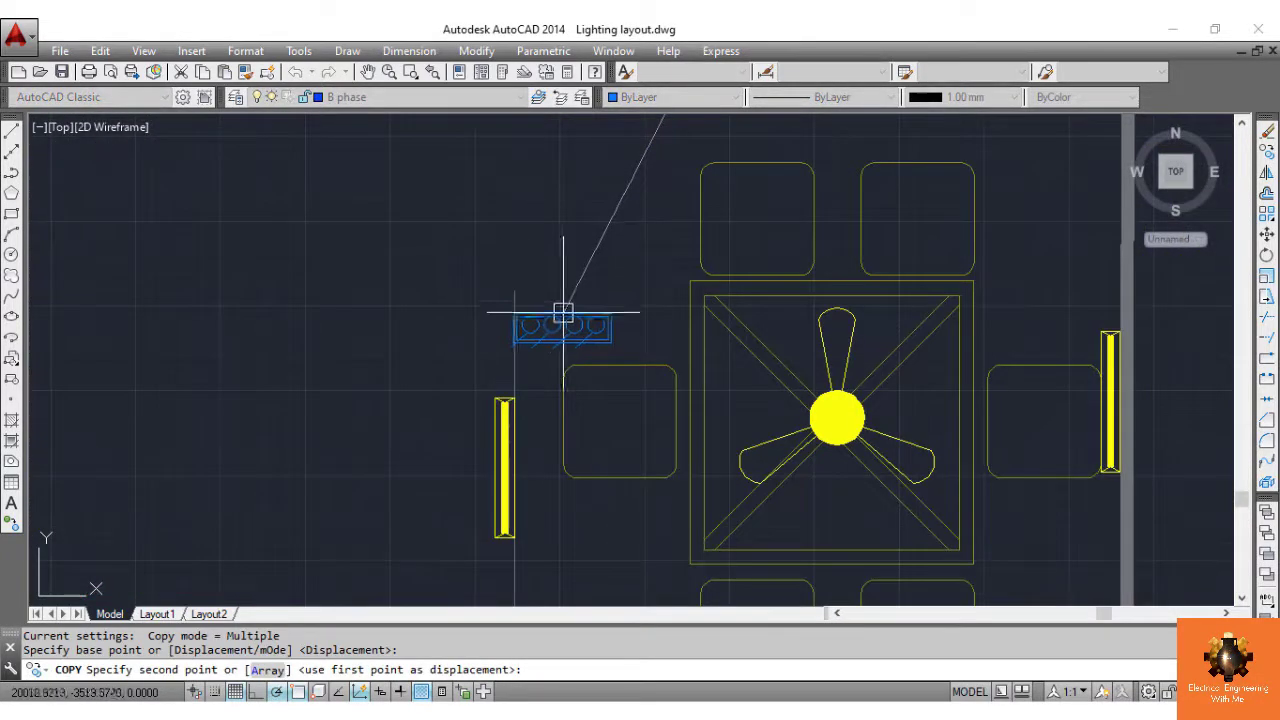
pyautogui.click(563, 312)
pyautogui.press('Return')
# Rotate the dining room switch board 90° so it stands vertically
pyautogui.click(588, 315)
pyautogui.write('ro')
pyautogui.press('Return')
pyautogui.click(563, 314)
pyautogui.click(571, 186)
# Move the vertical switch board onto the inner face of the dining room's walking-path wall, just above the tube light
pyautogui.click(579, 353)
pyautogui.click(579, 353)
pyautogui.press('Escape')
pyautogui.scroll(4, 503, 486)
pyautogui.write('m')
pyautogui.press('Return')
pyautogui.scroll(4, 476, 392)
pyautogui.click(427, 391)
pyautogui.click(412, 391)
# Draw B phase arcs from the dining room switch board to the tube light on the opposite wall and the tube light beside the board
pyautogui.scroll(-10, 526, 360)
pyautogui.write('a')
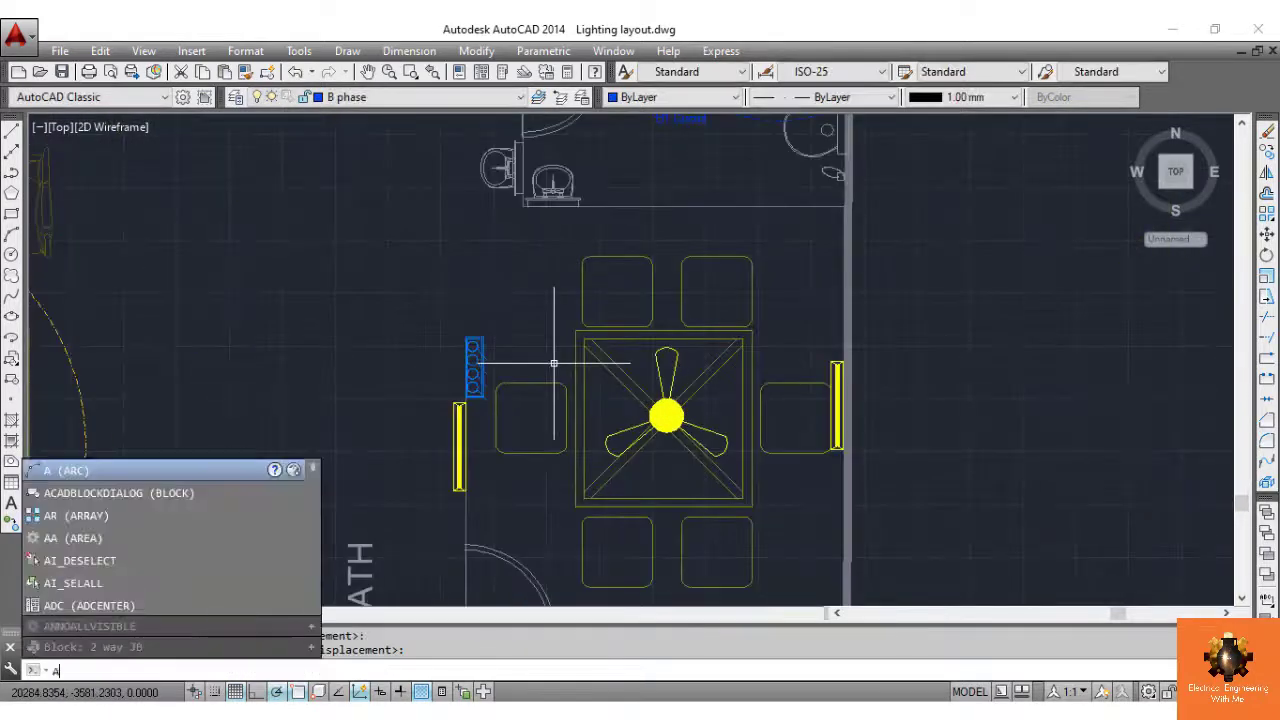
pyautogui.press('Return')
pyautogui.click(471, 358)
pyautogui.click(705, 286)
pyautogui.click(837, 361)
pyautogui.press('Return')
pyautogui.click(472, 370)
pyautogui.click(440, 375)
pyautogui.click(460, 404)
# Add a multileader pointing to the dining room switch board with the text "B1 Circuit", placed below the board
pyautogui.write('mld')
pyautogui.press('Return')
pyautogui.click(474, 372)
pyautogui.click(496, 481)
pyautogui.write('B1 Circuit')
pyautogui.hotkey('ctrl', 'Return')
# Make R phase the current layer and copy the dining room switch board to the seating area below the dining room's lower wall
pyautogui.scroll(-2, 588, 472)
pyautogui.moveTo(472, 526); pyautogui.dragTo(446, 260, button='middle')
pyautogui.click(520, 97)
pyautogui.click(475, 385)
pyautogui.click(487, 151)
pyautogui.write('co')
pyautogui.press('Return')
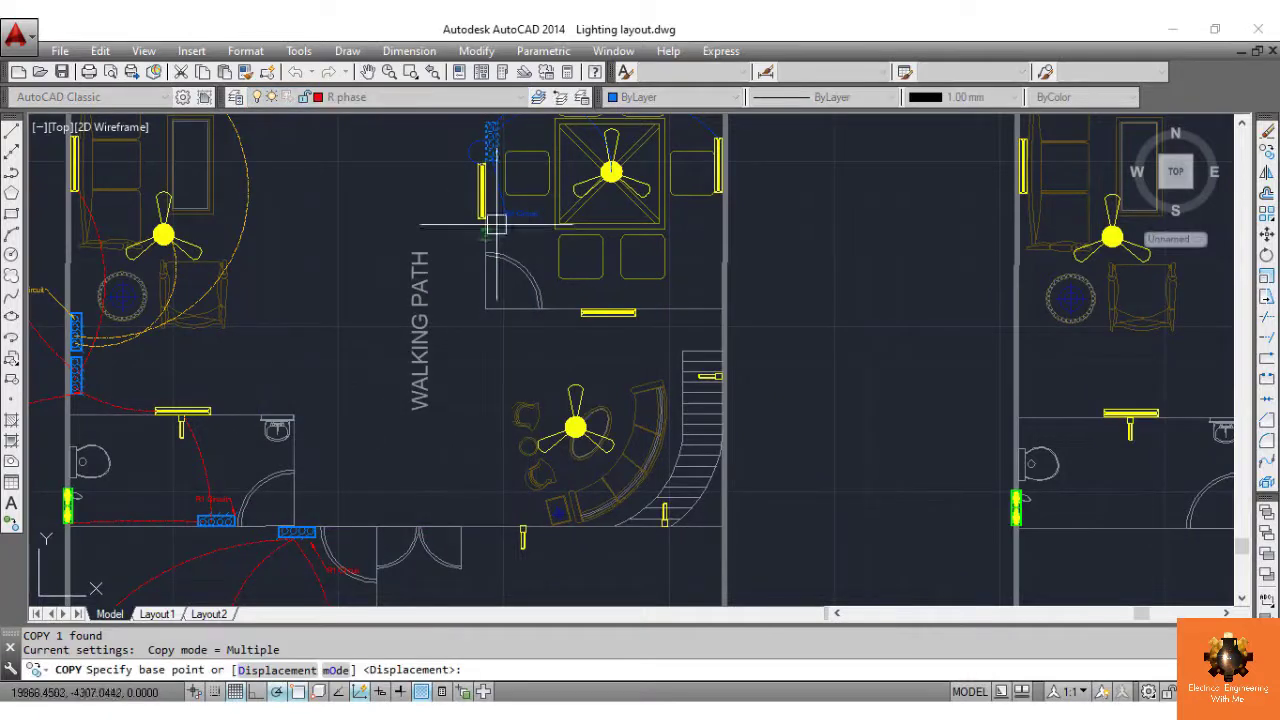
pyautogui.click(491, 160)
pyautogui.click(557, 346)
pyautogui.press('Return')
# Rotate the seating area's switch board to lie horizontally with its switches facing into the seating area
pyautogui.click(558, 335)
pyautogui.write('ro')
pyautogui.press('Return')
pyautogui.click(563, 331)
pyautogui.click(574, 591)
# Move the horizontal switch board against the seating area's upper wall, between the dining room door and the tube light
pyautogui.click(573, 329)
pyautogui.scroll(10, 568, 335)
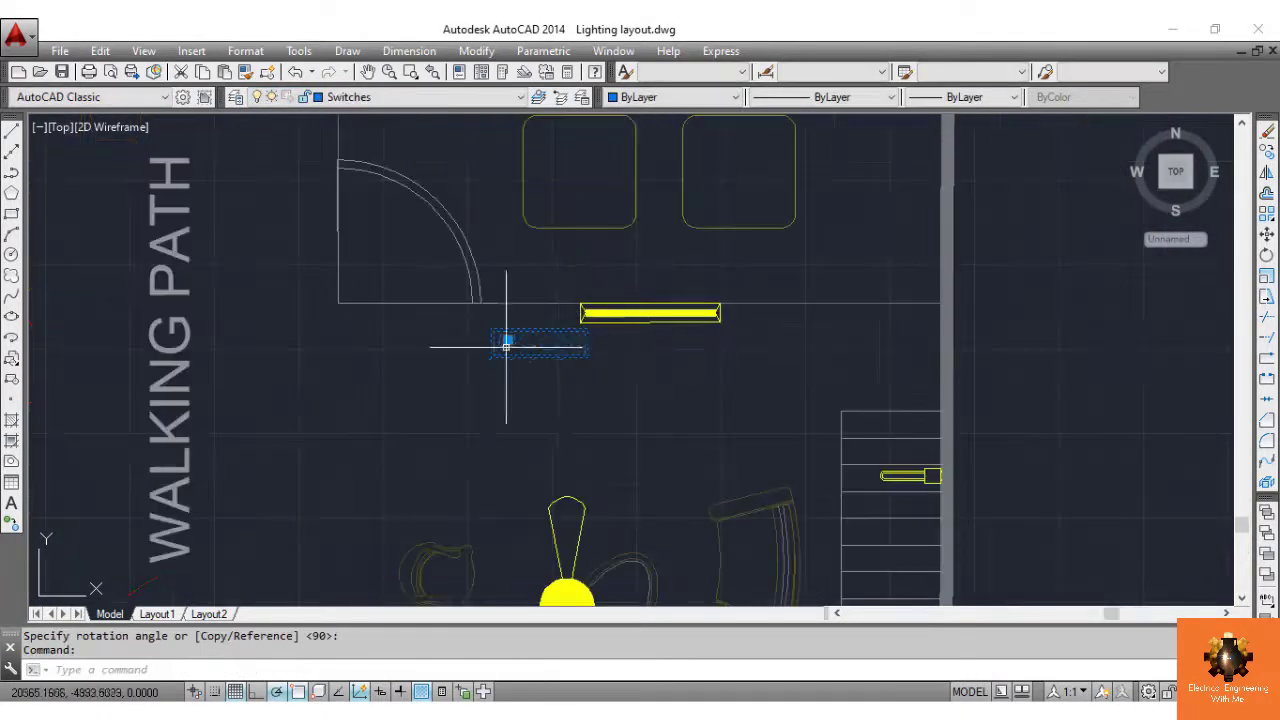
pyautogui.write('m')
pyautogui.press('Return')
pyautogui.click(568, 320)
pyautogui.click(377, 224)
# Draw R phase arcs from the seating area's switch board to the adjacent tube light and to the ceiling fan
pyautogui.scroll(-8, 414, 269)
pyautogui.write('a')
pyautogui.press('Return')
pyautogui.click(419, 270)
pyautogui.click(457, 310)
pyautogui.click(525, 270)
pyautogui.press('Return')
pyautogui.click(404, 270)
pyautogui.click(407, 389)
pyautogui.click(429, 450)
# Draw R phase arcs from the seating area's switch board to the upper and lower wall lights at the curved staircase
pyautogui.press('Return')
pyautogui.click(391, 270)
pyautogui.click(474, 243)
pyautogui.click(663, 365)
pyautogui.press('Return')
pyautogui.scroll(-3, 456, 372)
pyautogui.scroll(3, 480, 457)
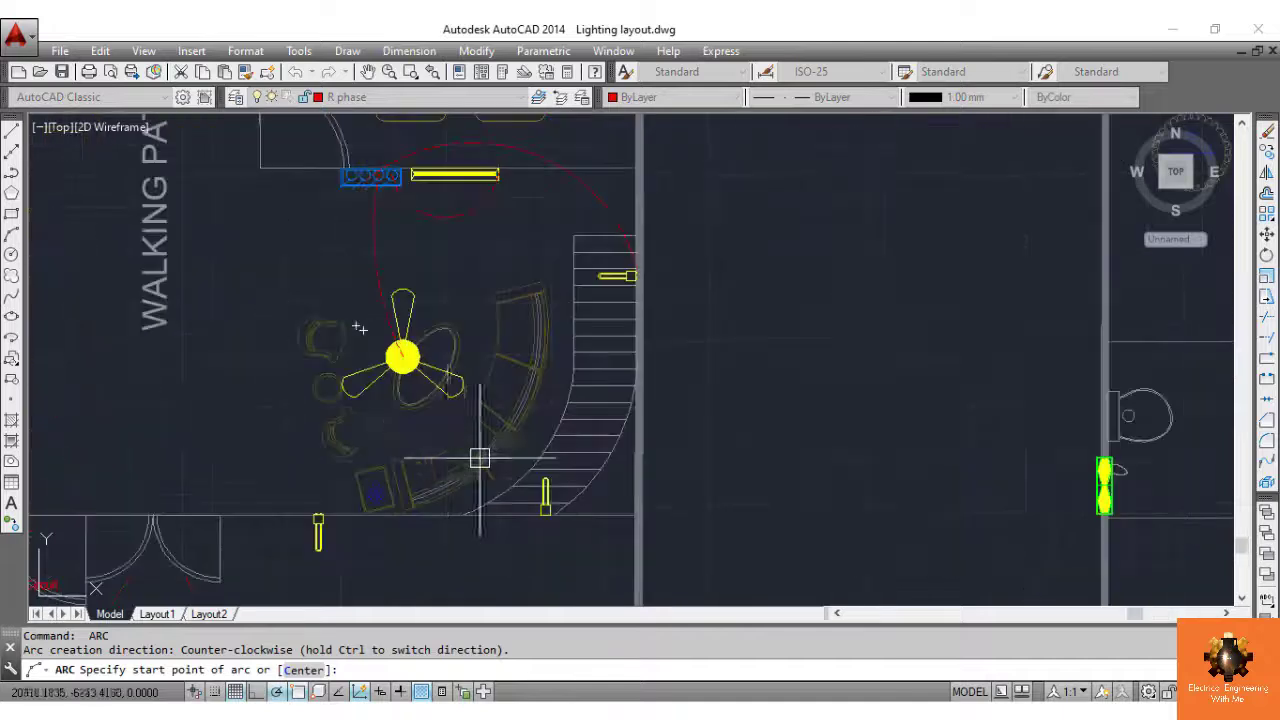
pyautogui.click(357, 175)
pyautogui.click(400, 440)
# Add a multileader pointing to the seating area's switch board with the text "R2 Circuit", placed beside the walking path
pyautogui.write('m')
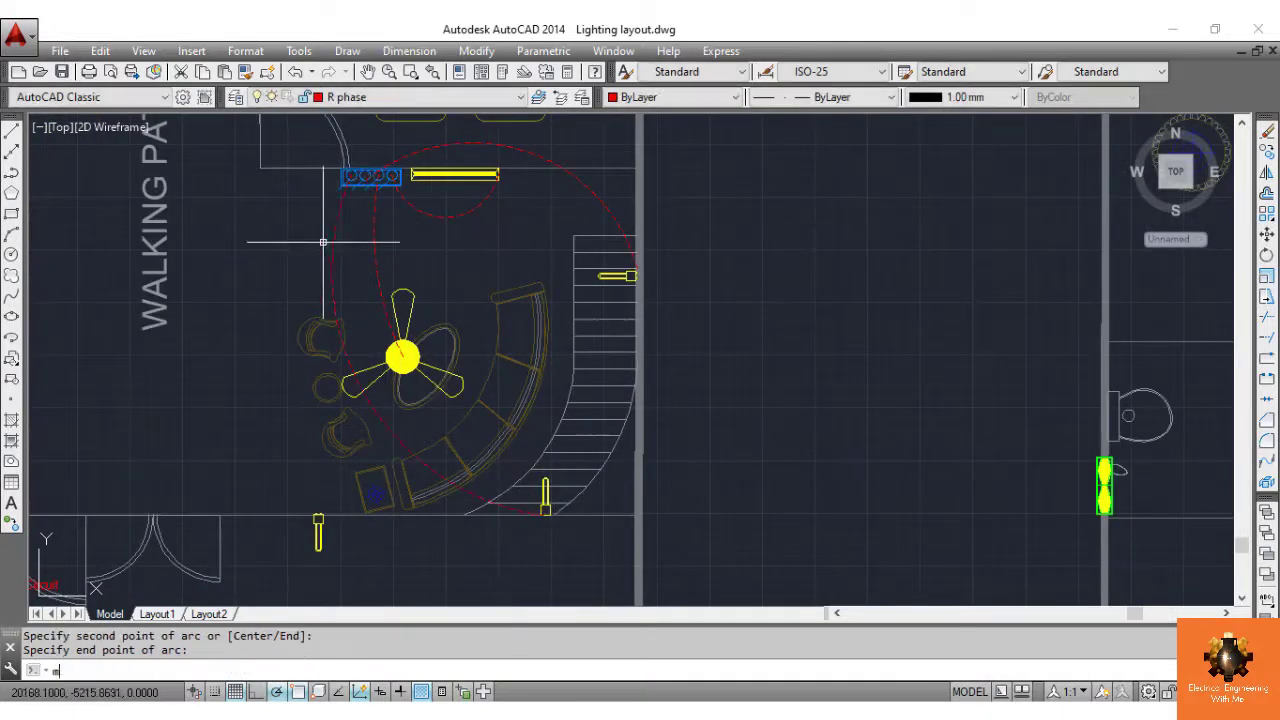
pyautogui.write('ld')
pyautogui.press('Return')
pyautogui.click(348, 186)
pyautogui.click(237, 249)
pyautogui.write('R2 Cir')
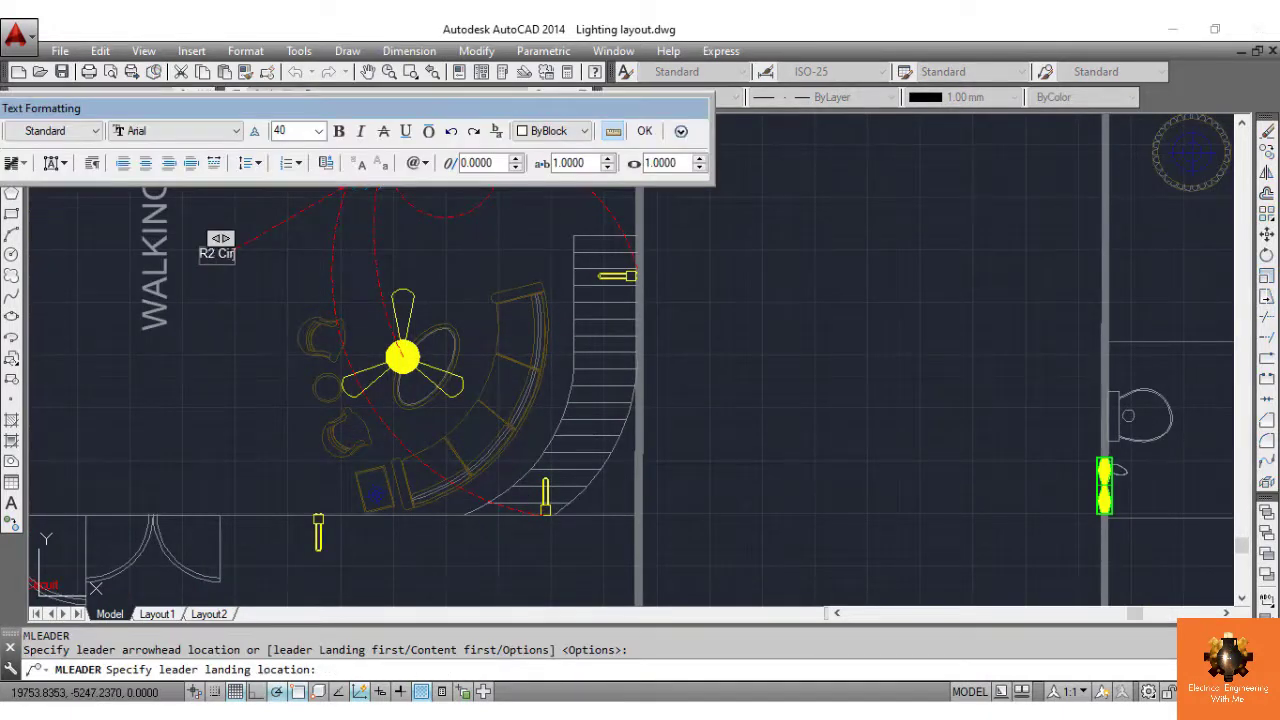
pyautogui.write('cuit')
pyautogui.click(235, 314)
pyautogui.scroll(-5, 285, 428)
pyautogui.scroll(3, 332, 597)
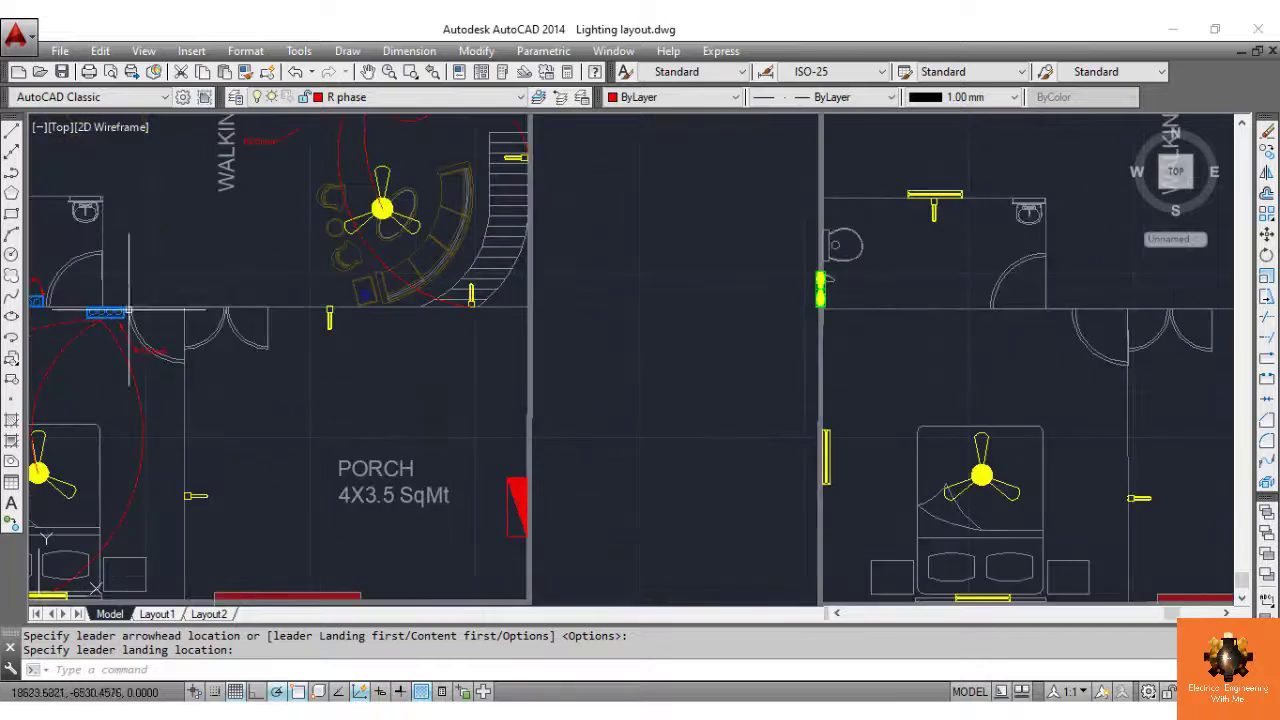
# Copy the lower bedroom's horizontal switch board to the area beside the entrance double doors and rotate the copy
pyautogui.click(124, 312)
pyautogui.write('co')
pyautogui.click(98, 310)
pyautogui.click(289, 283)
pyautogui.press('Escape')
pyautogui.click(289, 283)
pyautogui.write('ro')
pyautogui.click(301, 281)
pyautogui.click(130, 267)
pyautogui.click(311, 277)
# Move the copied switch board onto the upper side of the porch wall, between the double doors and the wall light
pyautogui.write('m')
pyautogui.scroll(8, 306, 280)
pyautogui.click(280, 281)
pyautogui.scroll(5, 274, 455)
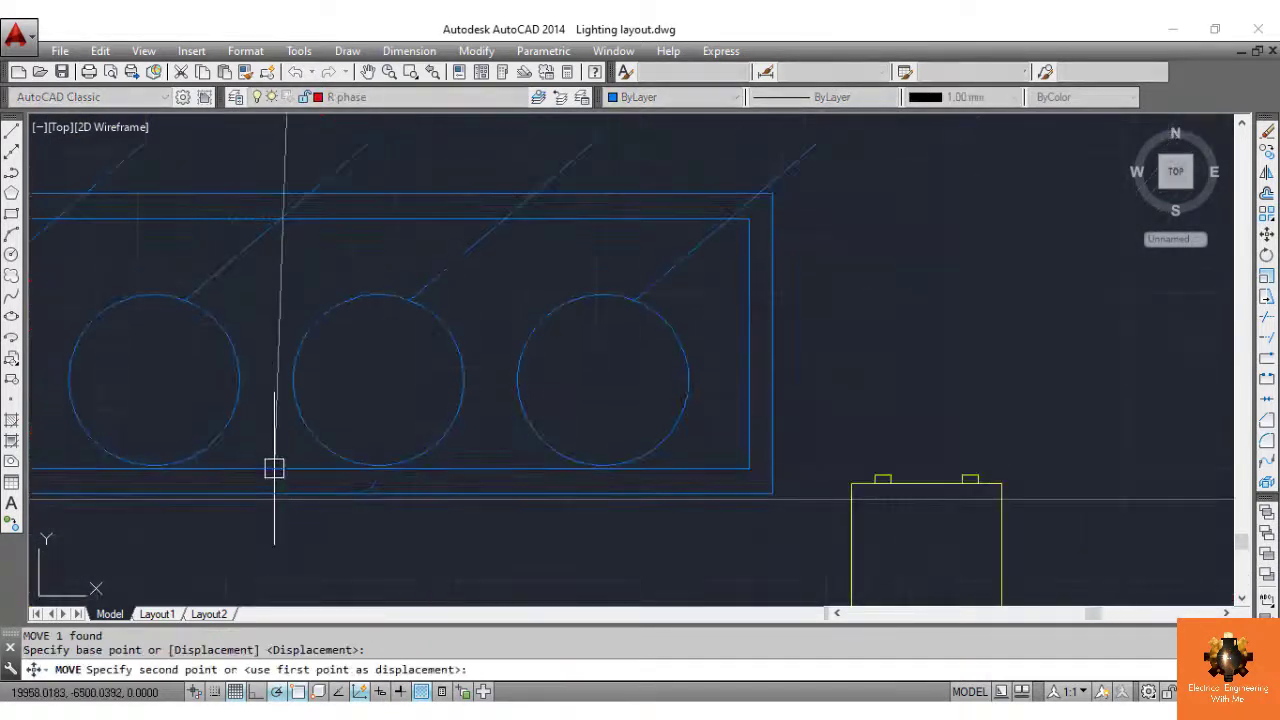
pyautogui.click(274, 474)
pyautogui.scroll(-14, 310, 440)
pyautogui.scroll(3, 340, 470)
# Draw R phase arcs from the entrance switch board to the porch's side wall light and to the wall light beside the board
pyautogui.write('a')
pyautogui.scroll(5, 302, 390)
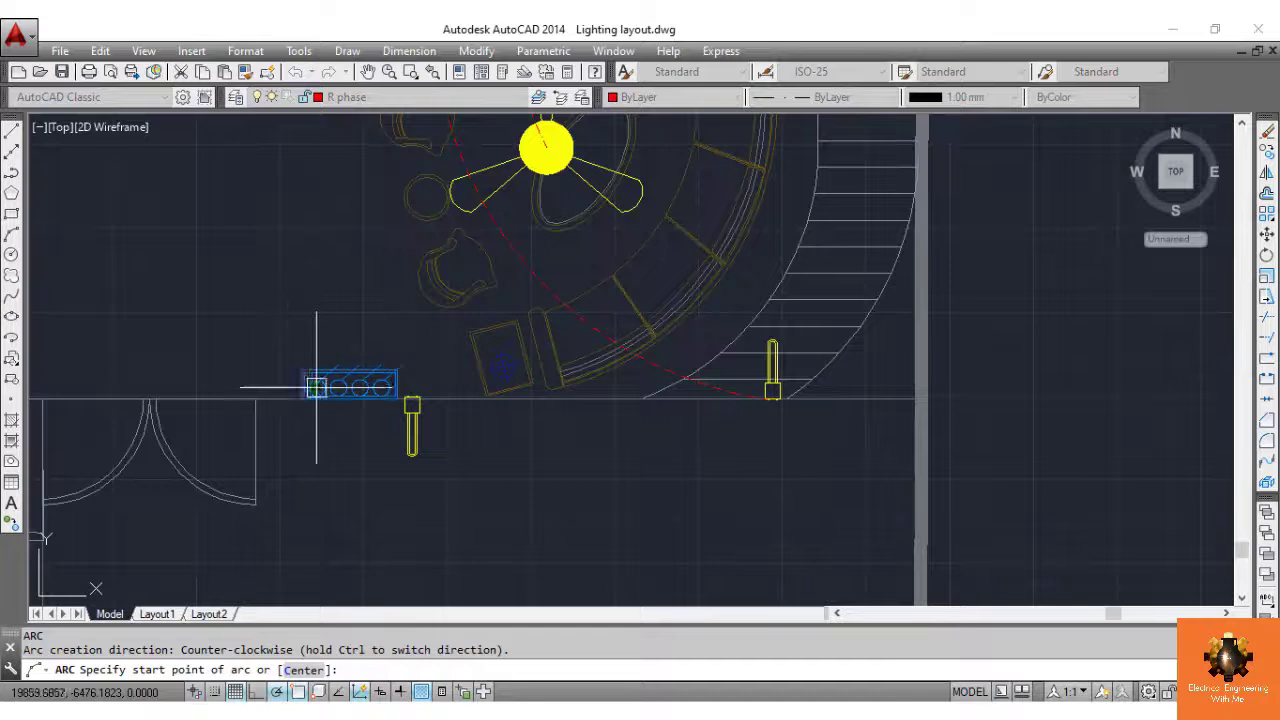
pyautogui.click(316, 387)
pyautogui.scroll(-7, 320, 476)
pyautogui.click(283, 549)
pyautogui.click(272, 581)
pyautogui.write('a')
pyautogui.scroll(12, 335, 480)
pyautogui.click(389, 305)
pyautogui.click(577, 332)
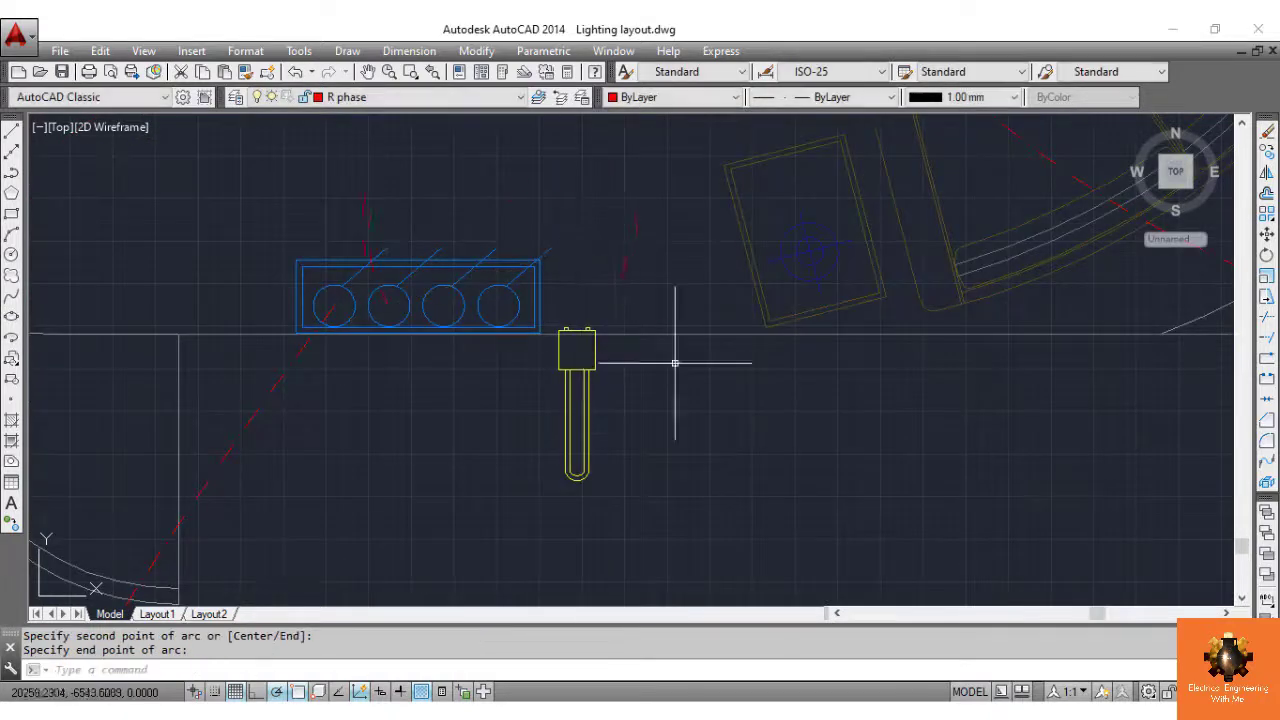
# Add a multileader pointing to the entrance switch board with the text "R2 Circuit", placed above the double doors
pyautogui.scroll(-10, 650, 455)
pyautogui.rightClick(714, 511)
pyautogui.click(791, 326)
pyautogui.moveTo(690, 440); pyautogui.dragTo(607, 334)
pyautogui.press('Escape')
pyautogui.scroll(4, 569, 334)
pyautogui.write('mld')
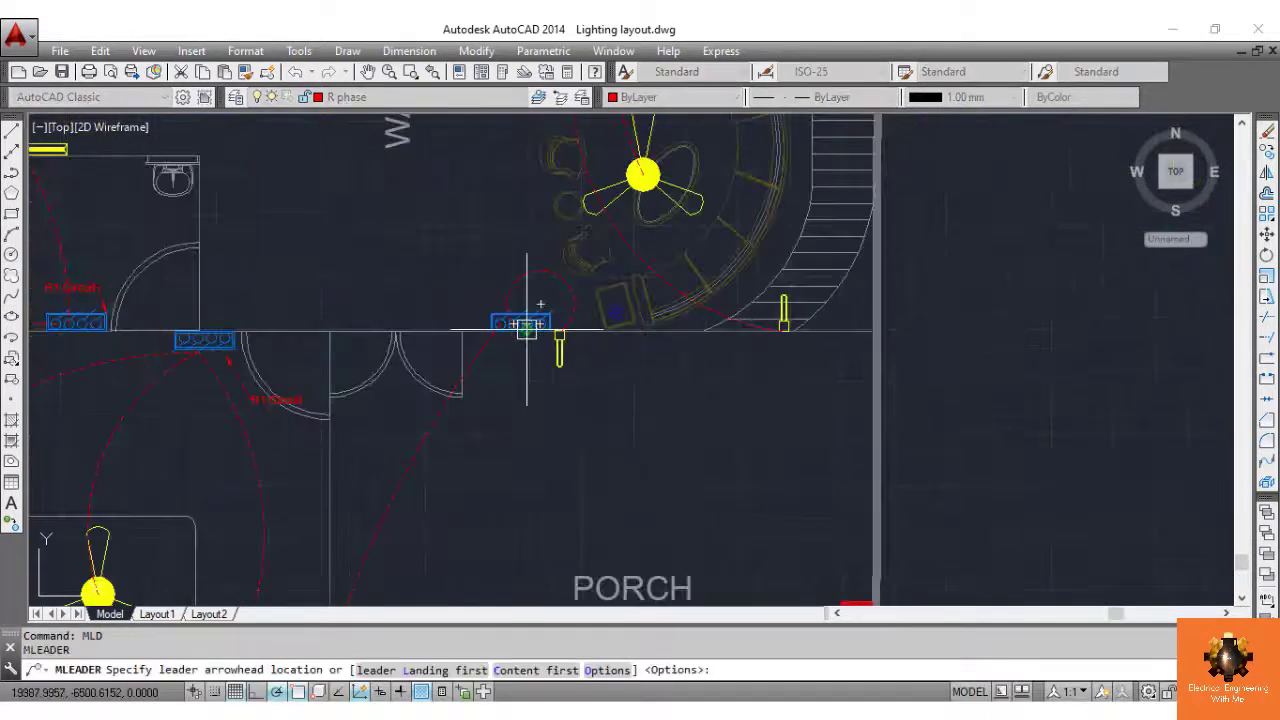
pyautogui.click(527, 329)
pyautogui.click(455, 264)
pyautogui.write('R2 Circuit')
pyautogui.click(420, 314)
# Review the wired lighting plan as a whole, checking the phase arcs and circuit labels in every room
pyautogui.scroll(-5, 560, 440)
pyautogui.scroll(-2, 566, 456)
pyautogui.rightClick(680, 389)
pyautogui.click(743, 205)
pyautogui.moveTo(692, 272); pyautogui.dragTo(686, 323)
pyautogui.rightClick(686, 323)
pyautogui.click(706, 335)
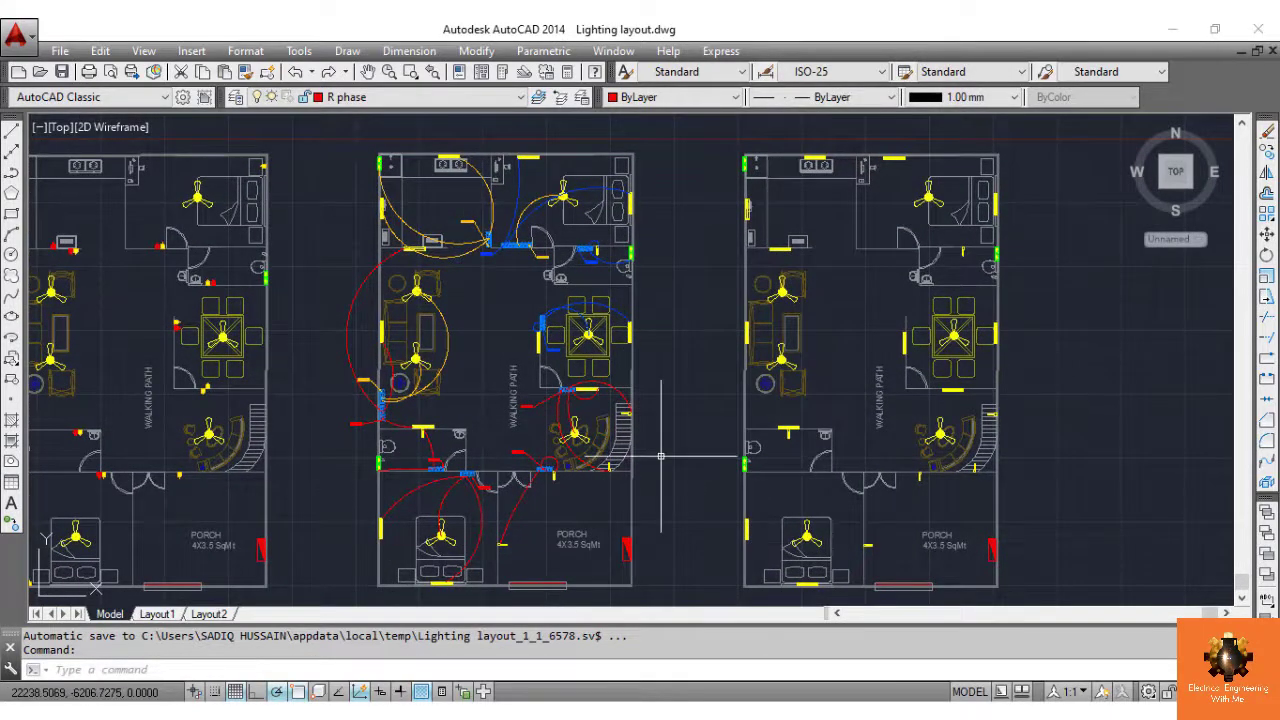
# In the socket plan, add a multileader with the text "R1 Circuit" to the yellow socket in the lower bedroom's bottom corner
pyautogui.rightClick(660, 352)
pyautogui.click(703, 265)
pyautogui.moveTo(534, 485); pyautogui.dragTo(648, 487)
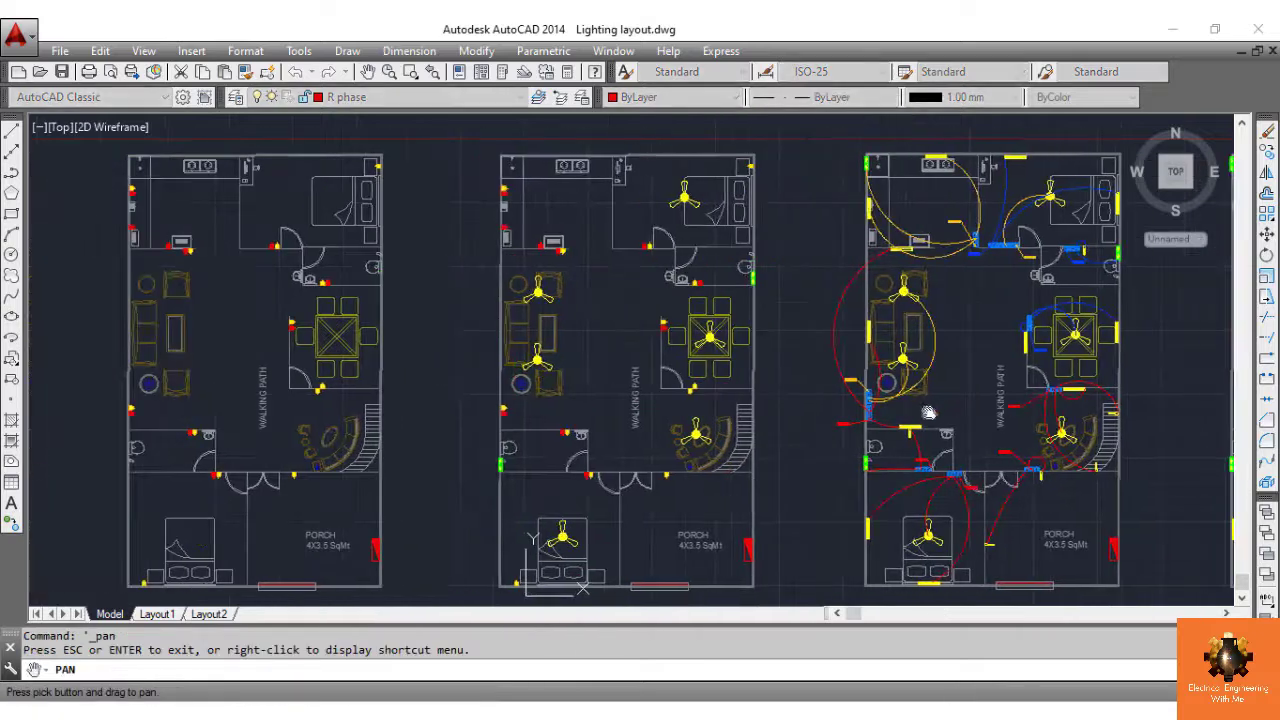
pyautogui.scroll(4, 648, 487)
pyautogui.moveTo(715, 527); pyautogui.dragTo(736, 386)
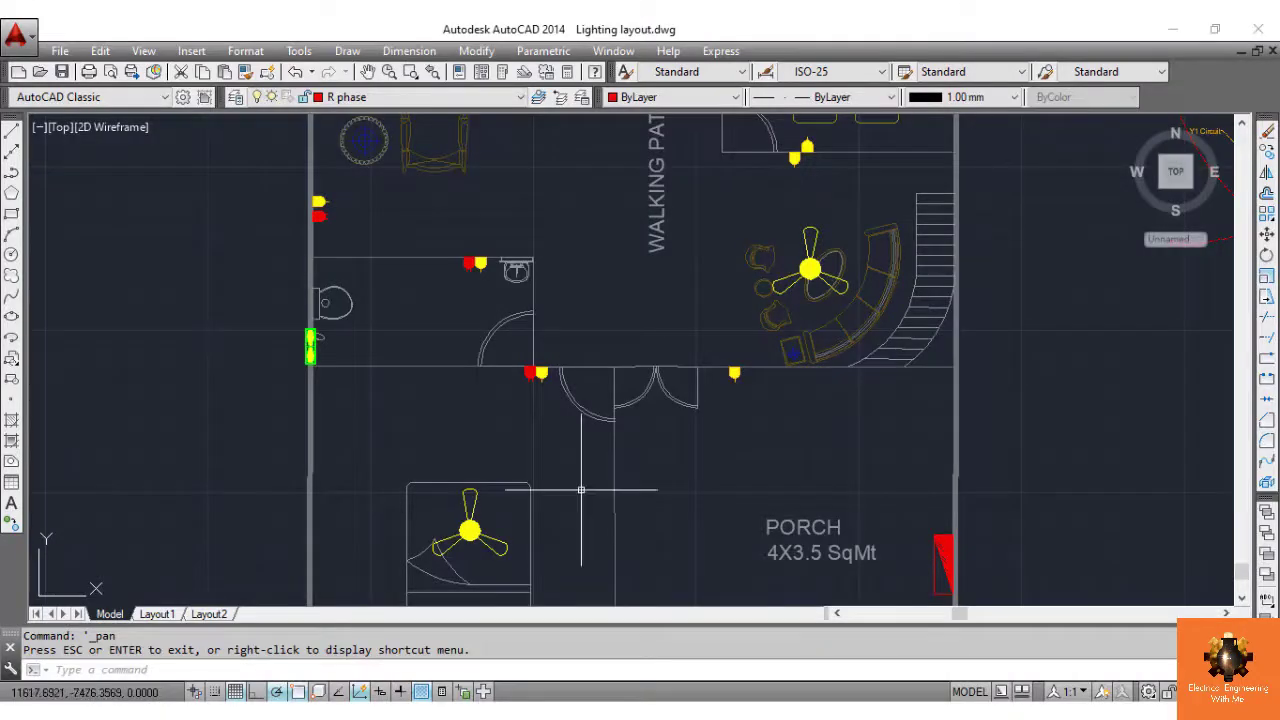
pyautogui.rightClick(585, 488)
pyautogui.click(623, 294)
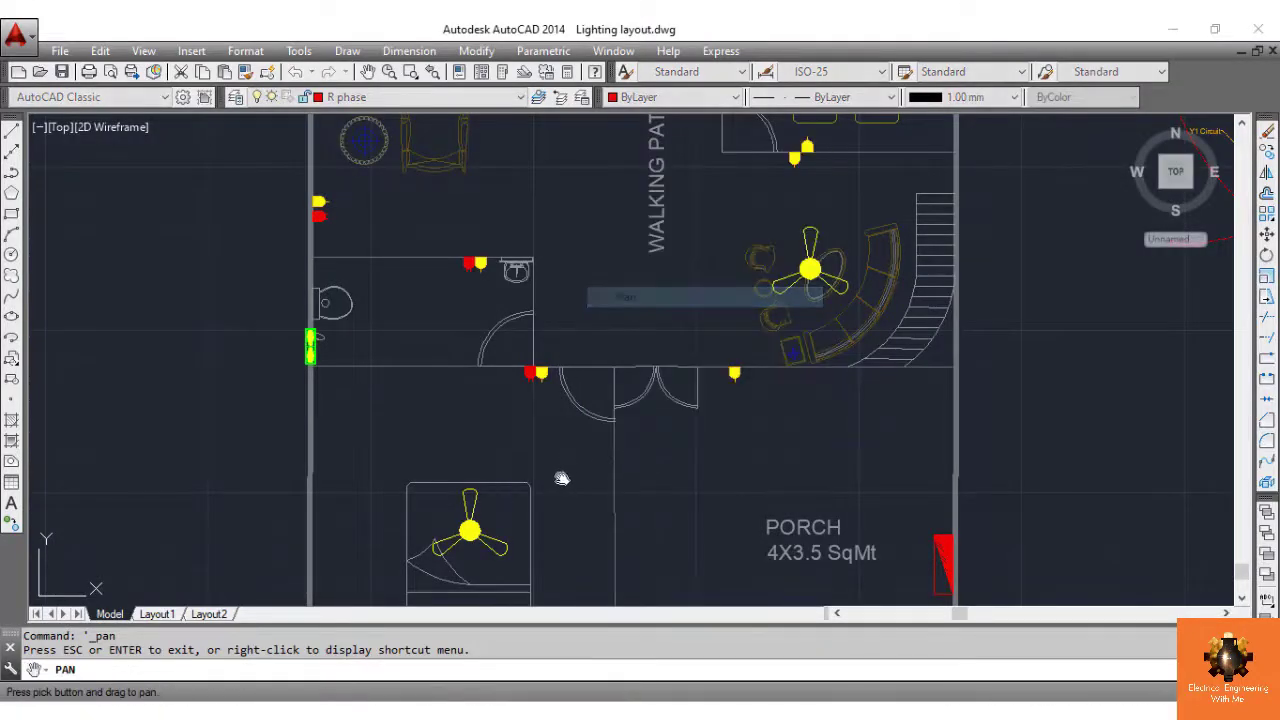
pyautogui.moveTo(563, 480); pyautogui.dragTo(631, 362)
pyautogui.rightClick(631, 362)
pyautogui.click(645, 370)
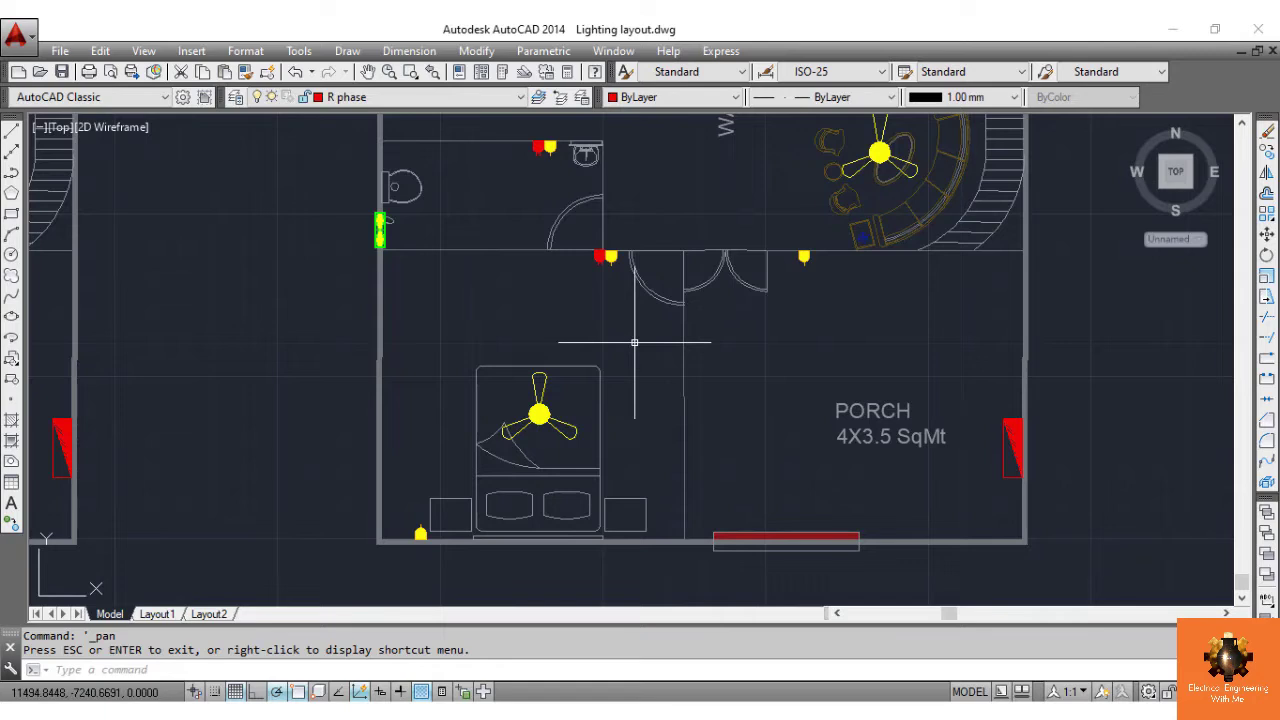
pyautogui.write('mld')
pyautogui.press('Return')
pyautogui.click(420, 531)
pyautogui.click(400, 497)
pyautogui.write('R')
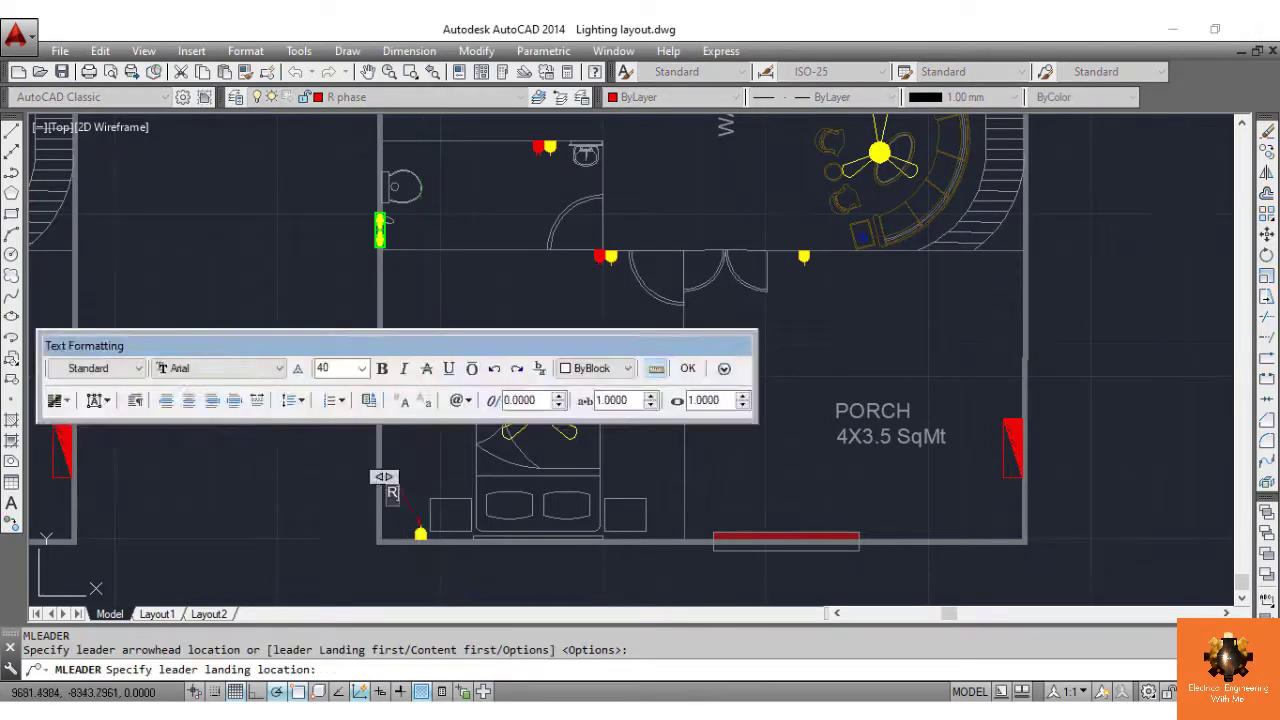
pyautogui.write('1 Circuit')
pyautogui.click(593, 309)
# Add an "R1 Circuit" multileader to the yellow socket on the lower bedroom's upper wall, beside the bedroom door
pyautogui.press('Return')
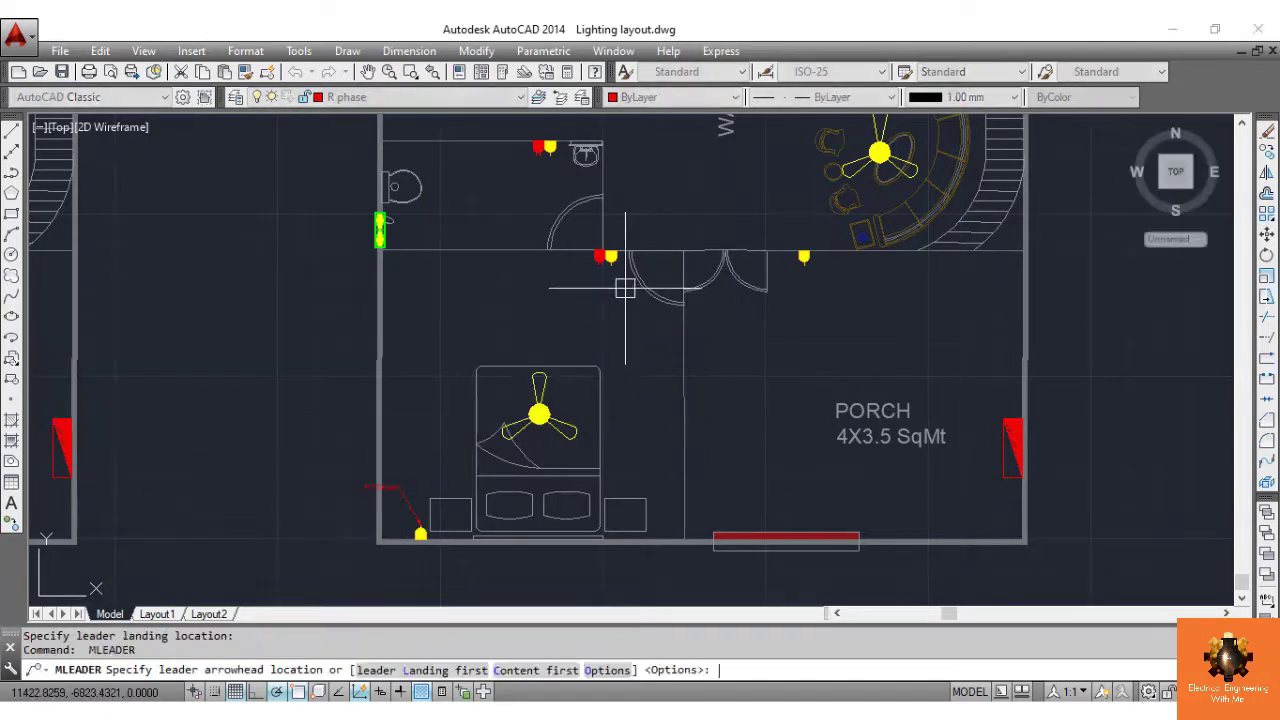
pyautogui.scroll(6, 630, 265)
pyautogui.click(549, 270)
pyautogui.click(609, 404)
pyautogui.write('R1 Circuit')
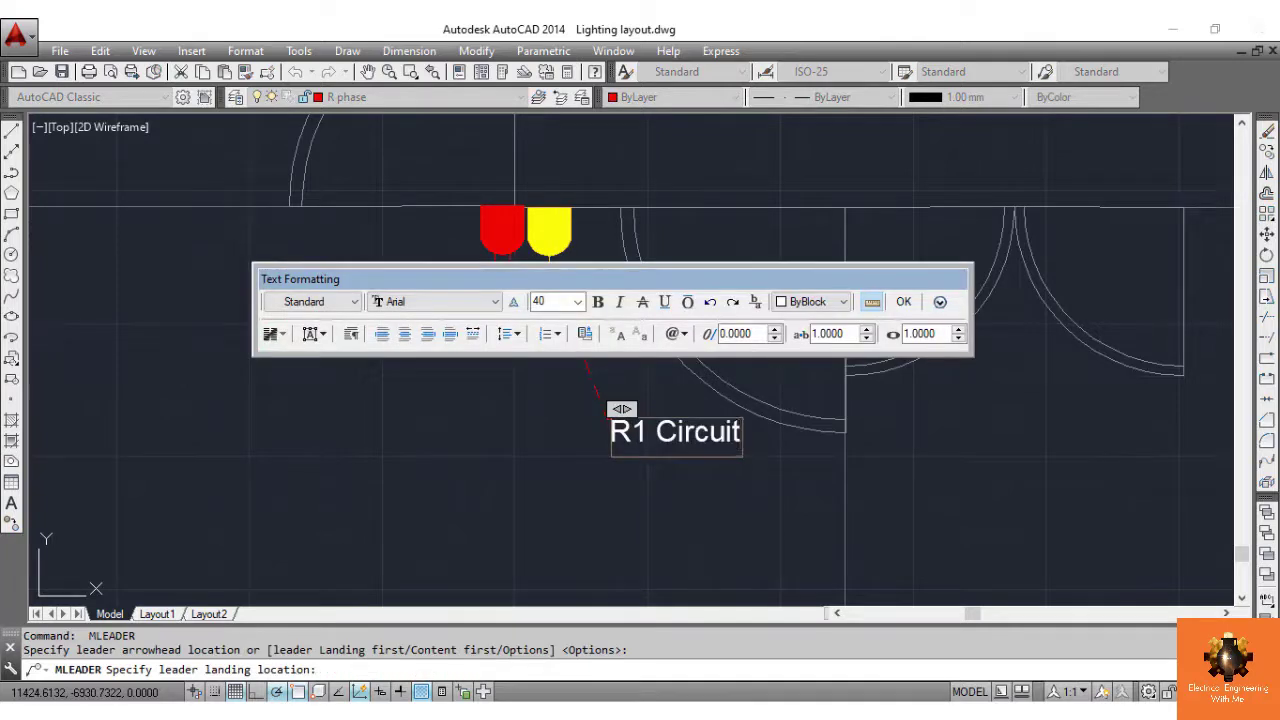
# Add an "R1 Circuit" multileader to the yellow socket beside the washbasin in the lower bathroom
pyautogui.scroll(-4, 514, 343)
pyautogui.scroll(5, 471, 280)
pyautogui.write('R1')
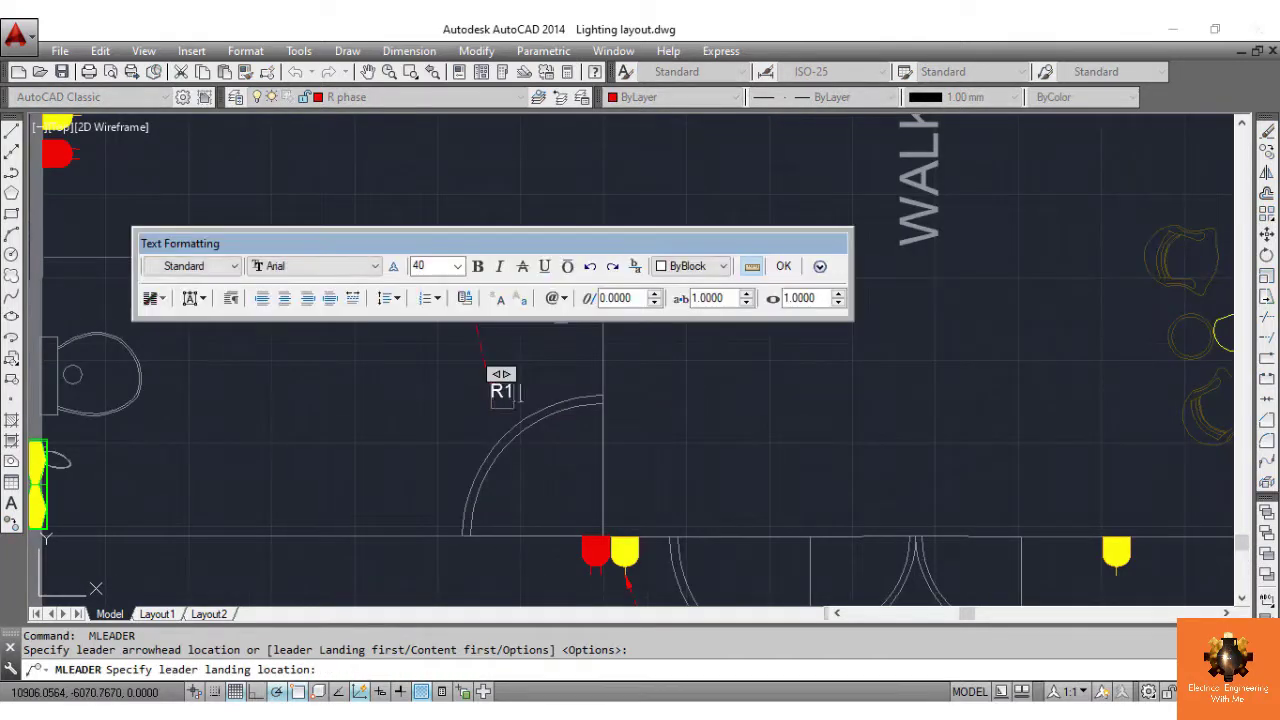
pyautogui.click(420, 483)
pyautogui.scroll(-4, 497, 470)
pyautogui.scroll(4, 330, 331)
# Add an "R1 Circuit" multileader to the yellow socket on the living area's outer wall, above the lower bathroom
pyautogui.press('Return')
pyautogui.click(345, 331)
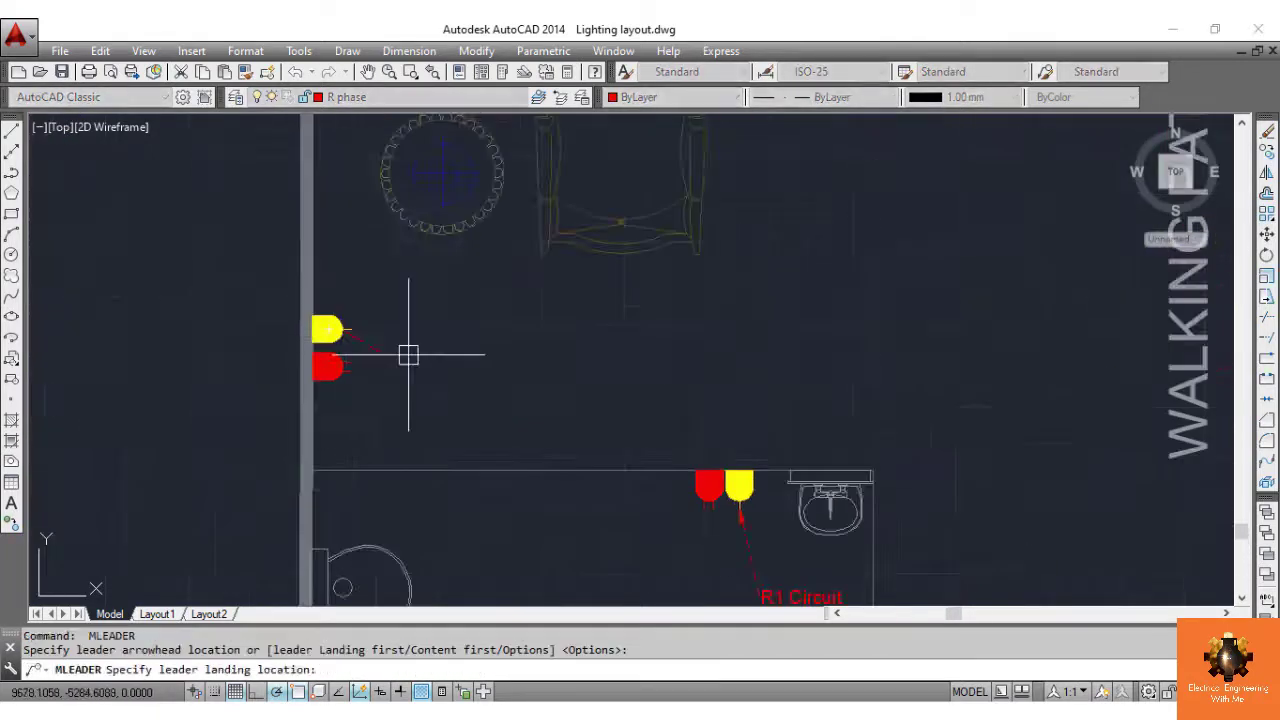
pyautogui.click(445, 375)
pyautogui.write('R1')
pyautogui.click(563, 395)
pyautogui.scroll(-4, 563, 395)
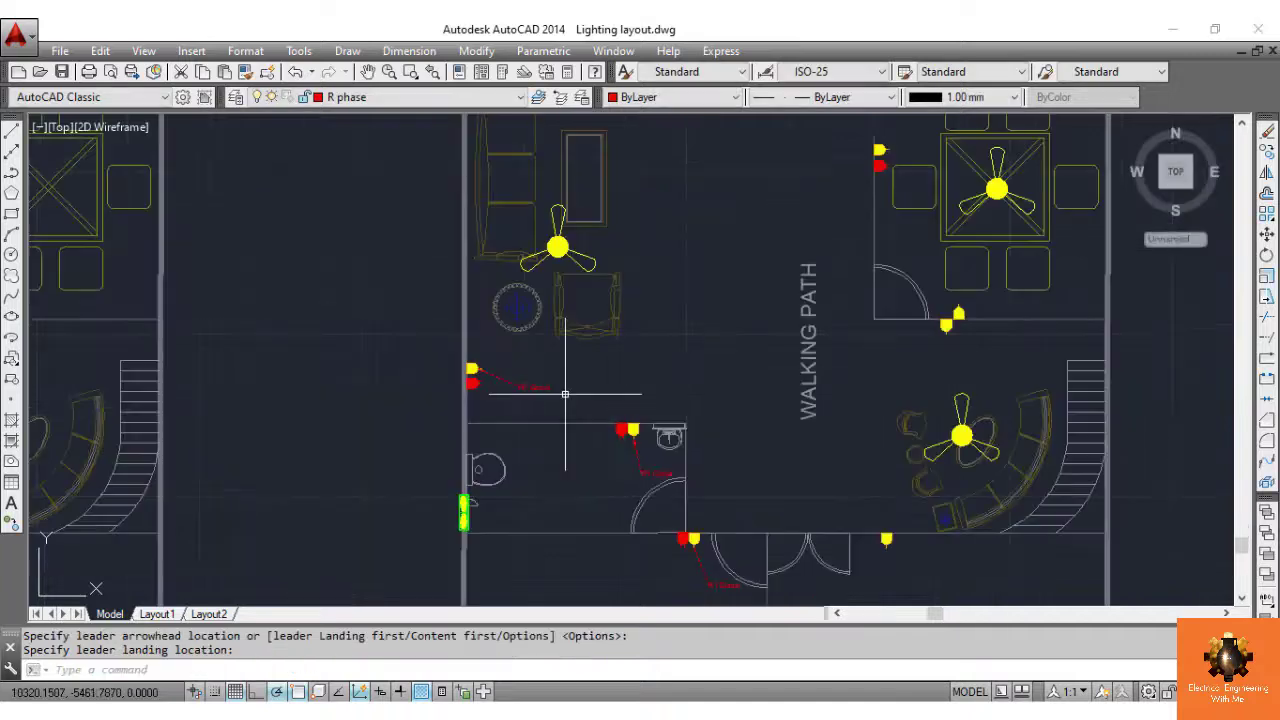
# Make Y phase the current layer and add a "Y1 Circuit" multileader to the yellow socket just below the refrigerator
pyautogui.scroll(-2, 565, 403)
pyautogui.rightClick(574, 390)
pyautogui.click(646, 204)
pyautogui.moveTo(640, 204); pyautogui.dragTo(634, 343)
pyautogui.press('Escape')
pyautogui.scroll(5, 594, 265)
pyautogui.click(400, 97)
pyautogui.click(340, 521)
pyautogui.write('ml')
pyautogui.press('Return')
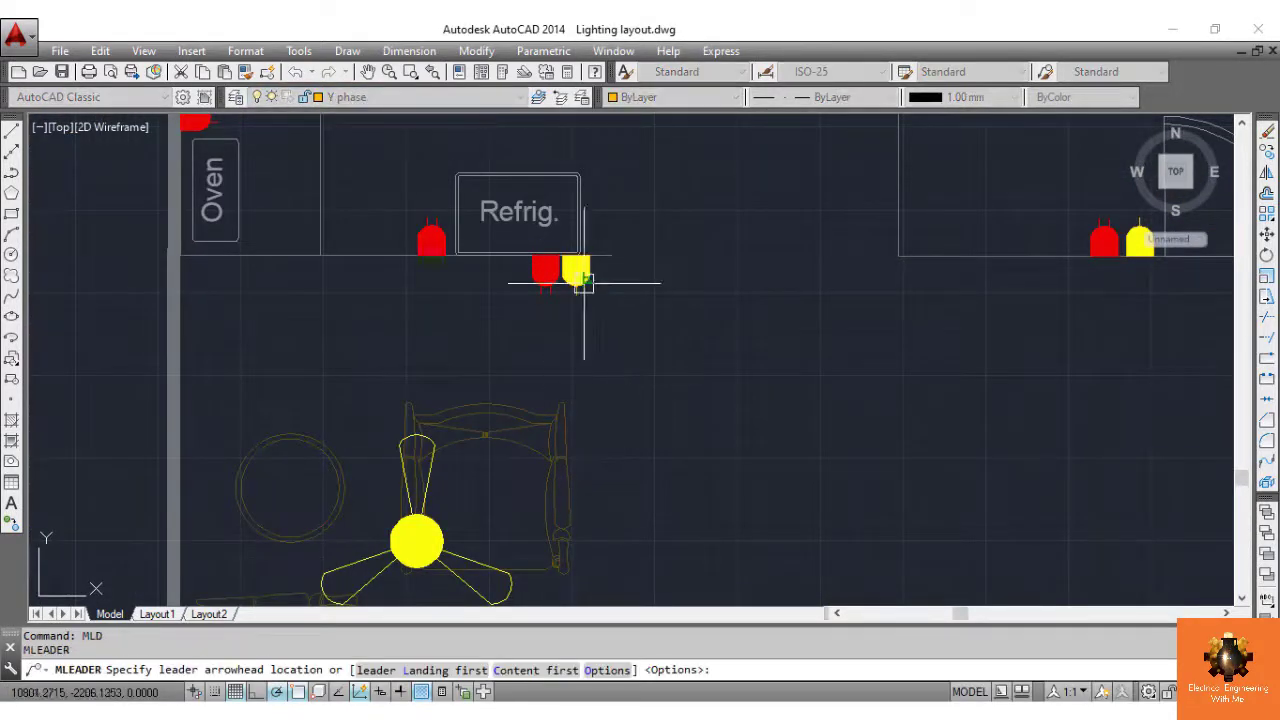
pyautogui.click(578, 280)
pyautogui.click(636, 358)
pyautogui.write('Y1 Circuit')
pyautogui.click(680, 417)
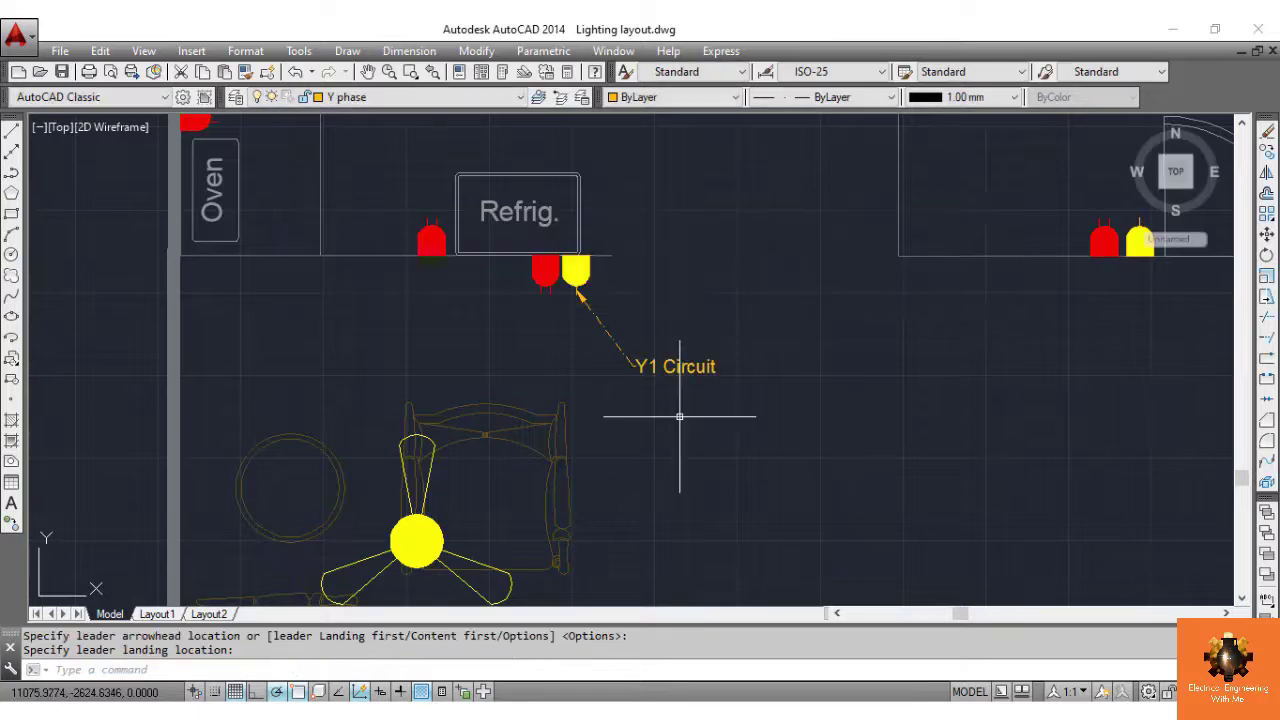
# Add a "Y1 Circuit" multileader to the yellow socket above the RO unit on the kitchen's outer wall
pyautogui.scroll(-5, 680, 417)
pyautogui.scroll(7, 560, 246)
pyautogui.press('Return')
pyautogui.click(446, 230)
pyautogui.click(635, 355)
pyautogui.write('Y1 Circuit')
pyautogui.click(640, 441)
# Add a "Y1 Circuit" multileader to the yellow socket at the upper bedside table in the upper bedroom
pyautogui.scroll(-5, 638, 442)
pyautogui.rightClick(822, 443)
pyautogui.click(932, 223)
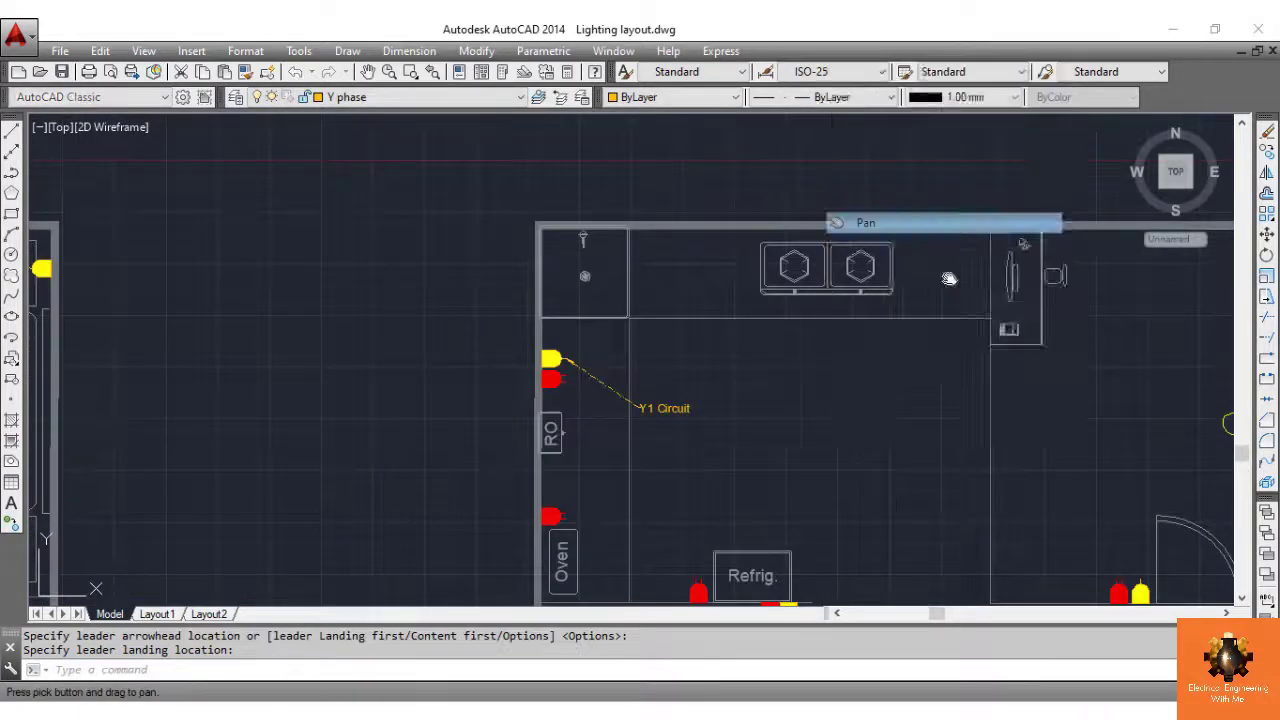
pyautogui.moveTo(1092, 367); pyautogui.dragTo(528, 330)
pyautogui.rightClick(528, 330)
pyautogui.click(570, 342)
pyautogui.write('mld')
pyautogui.press('Return')
pyautogui.click(972, 230)
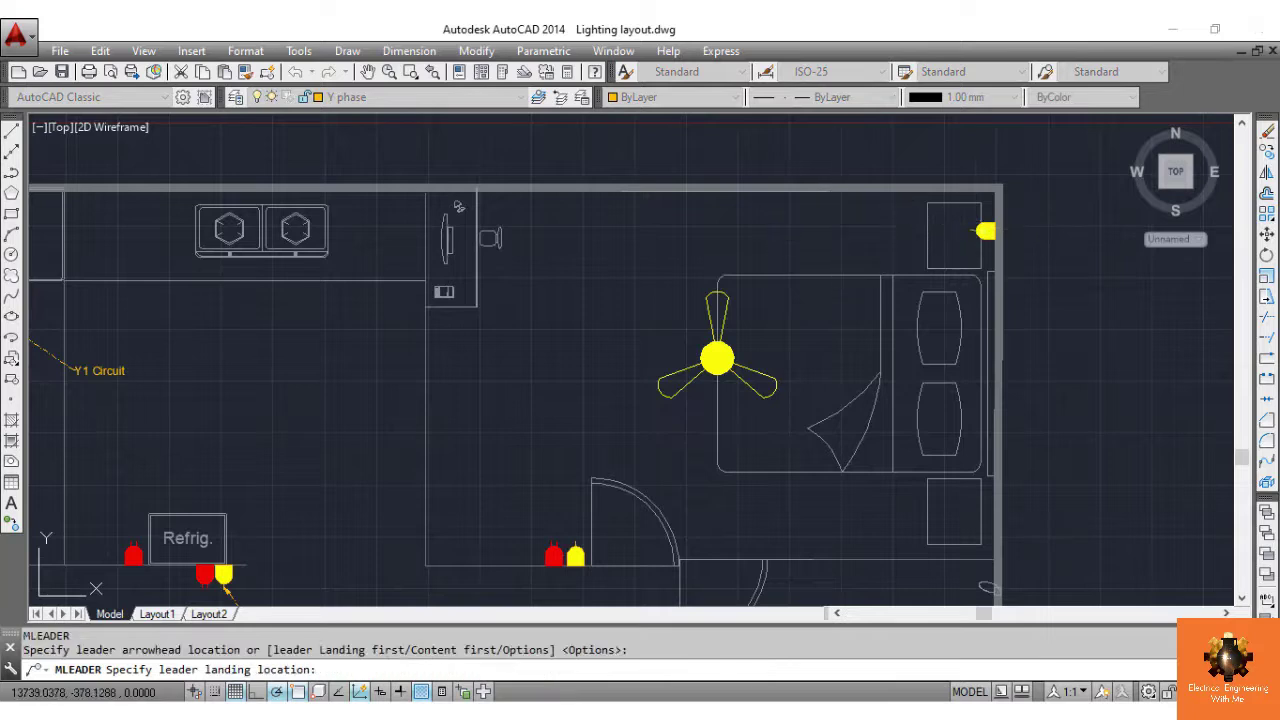
pyautogui.click(838, 207)
pyautogui.write('Y1 Circuit')
pyautogui.click(771, 239)
# Make B phase the current layer and add a circuit multileader to the yellow socket beside the upper bedroom's door
pyautogui.click(520, 97)
pyautogui.click(470, 160)
pyautogui.write('mld')
pyautogui.press('Return')
pyautogui.click(582, 545)
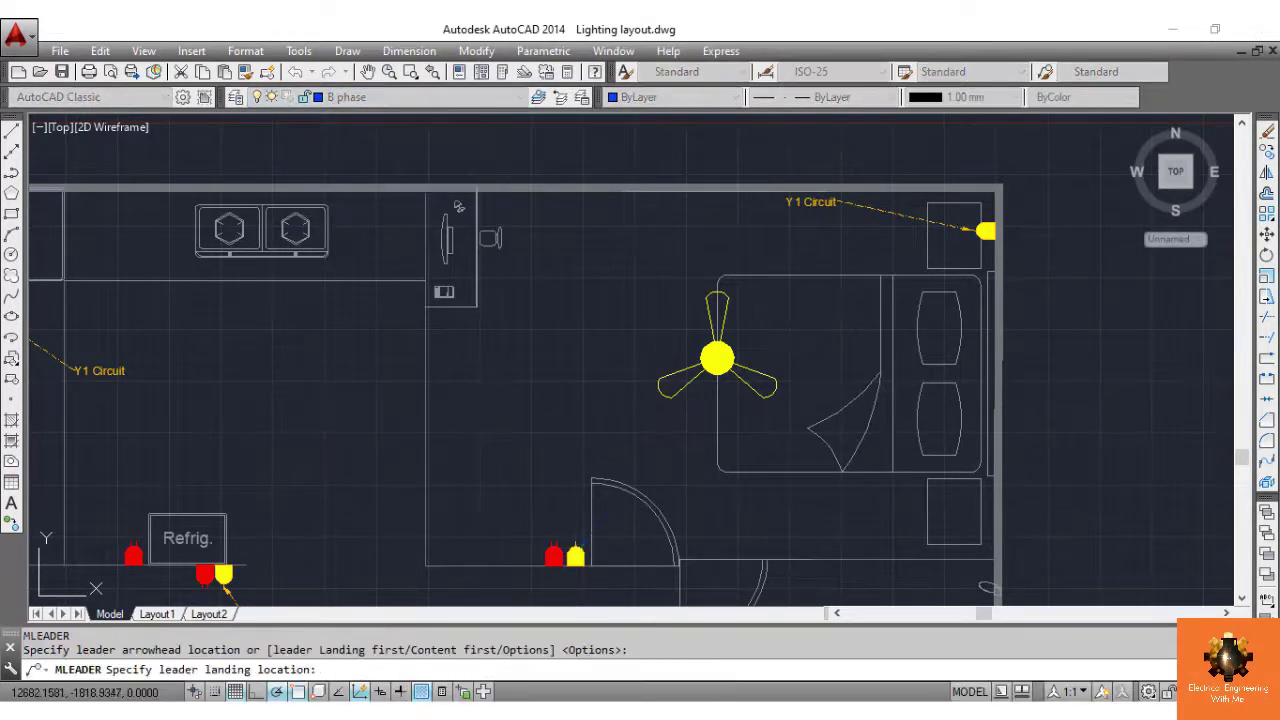
pyautogui.click(632, 495)
pyautogui.click(702, 511)
pyautogui.click(642, 494)
pyautogui.click(626, 488)
pyautogui.click(632, 473)
pyautogui.press('Escape')
# Add a "B1 Circuit" multileader to the yellow socket beside the washbasin in the upper bathroom
pyautogui.scroll(-6, 734, 530)
pyautogui.scroll(6, 734, 530)
pyautogui.press('Return')
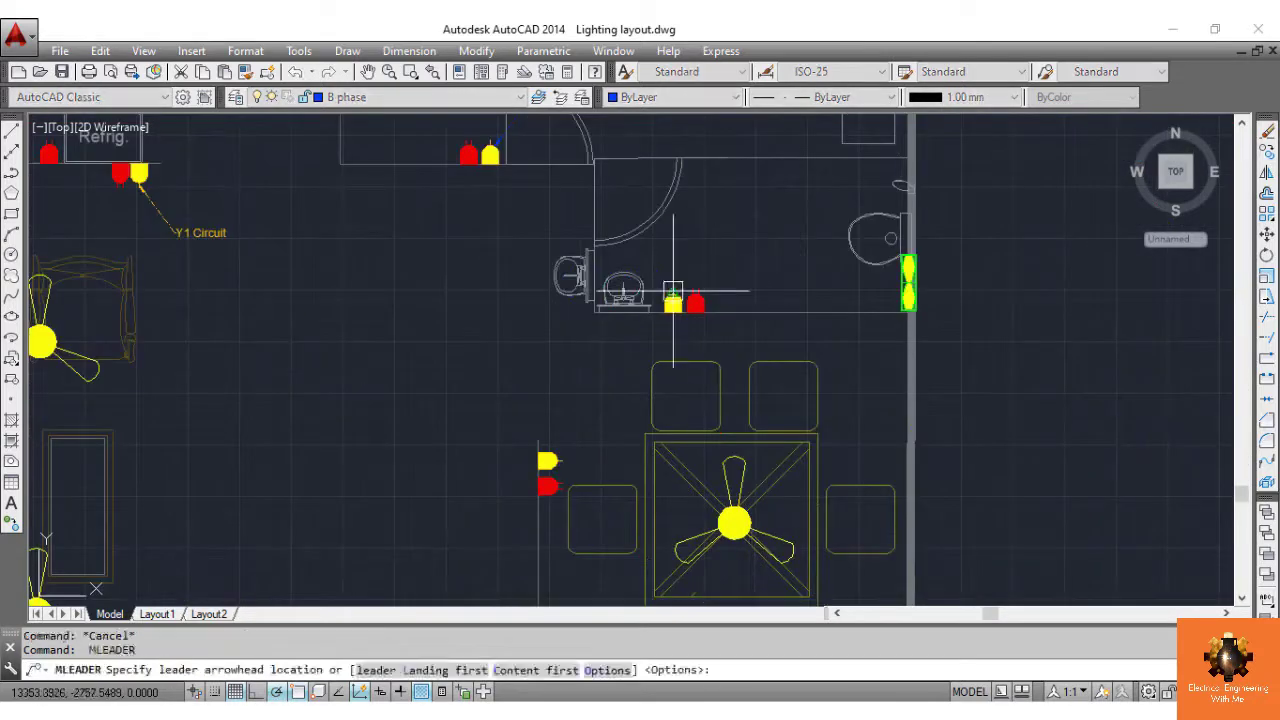
pyautogui.click(676, 290)
pyautogui.click(707, 247)
pyautogui.write('B1 Circuit')
pyautogui.click(737, 314)
# Add a "B1 Circuit" multileader to the yellow socket on the dining room's side wall next to the walking path
pyautogui.press('Return')
pyautogui.click(549, 457)
pyautogui.click(597, 409)
pyautogui.write('B')
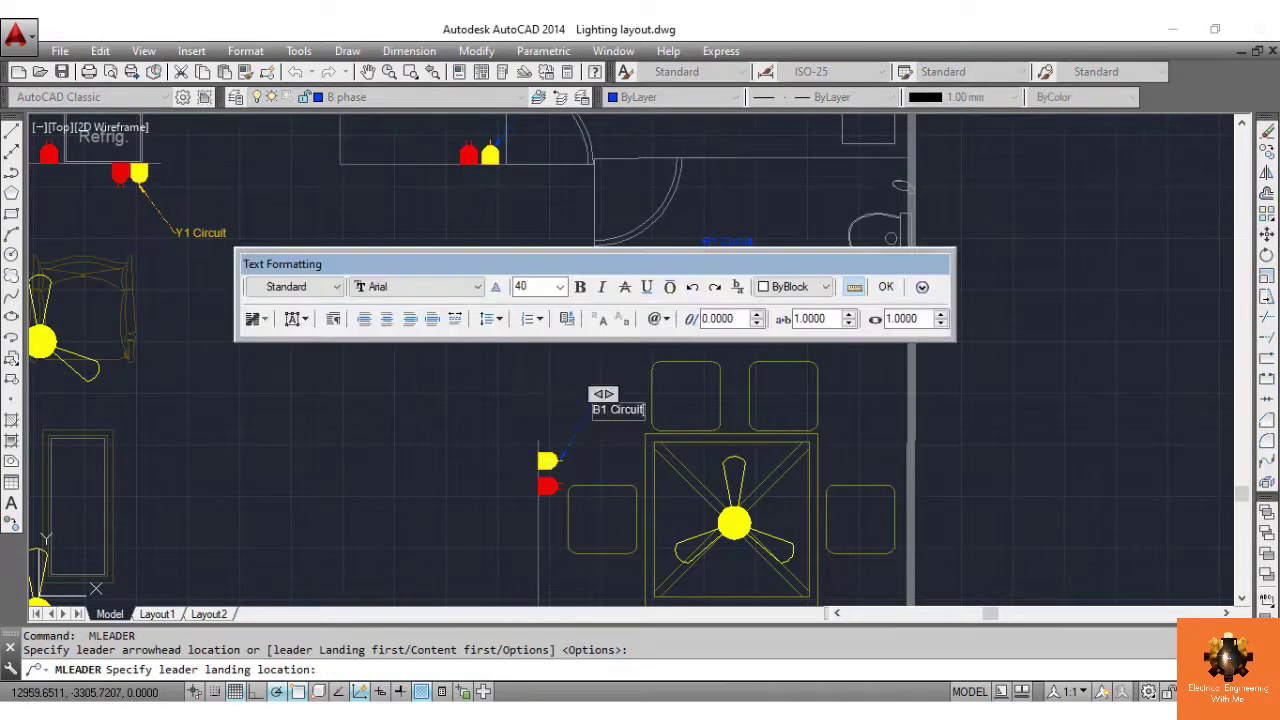
pyautogui.click(578, 426)
# Make R phase the current layer and add an "R2 Circuit" multileader to the yellow socket inside the dining room's lower wall
pyautogui.moveTo(734, 480); pyautogui.dragTo(751, 231, button='middle')
pyautogui.moveTo(777, 522); pyautogui.dragTo(791, 231, button='middle')
pyautogui.scroll(-3, 770, 317)
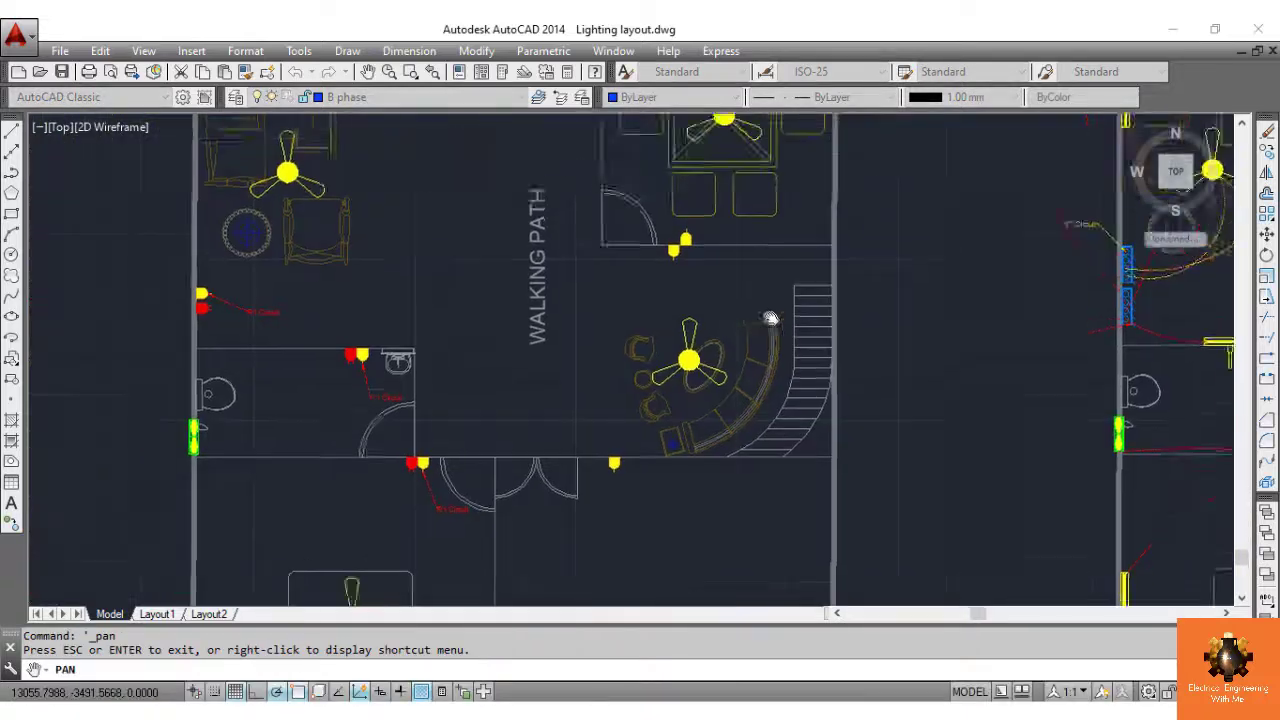
pyautogui.moveTo(770, 317); pyautogui.dragTo(760, 384)
pyautogui.click(346, 97)
pyautogui.click(466, 405)
pyautogui.write('MLD')
pyautogui.press('Return')
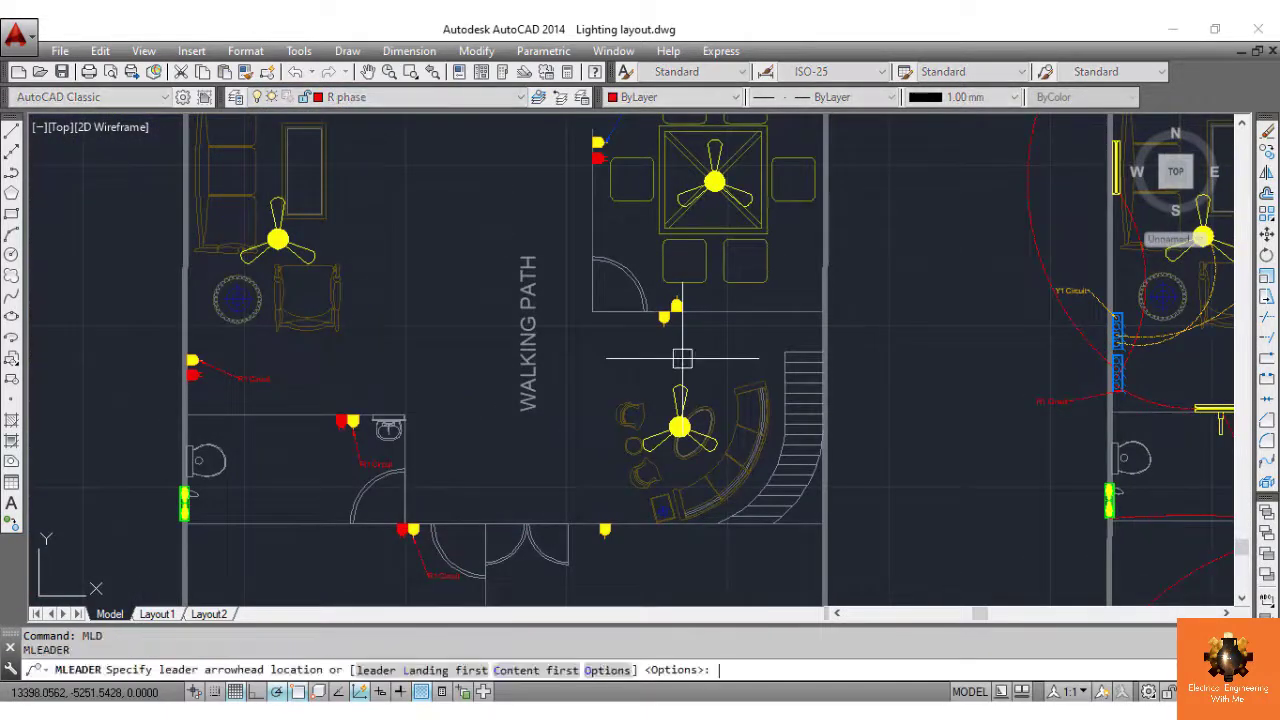
pyautogui.click(677, 299)
pyautogui.click(750, 287)
pyautogui.write('R2 Cir')
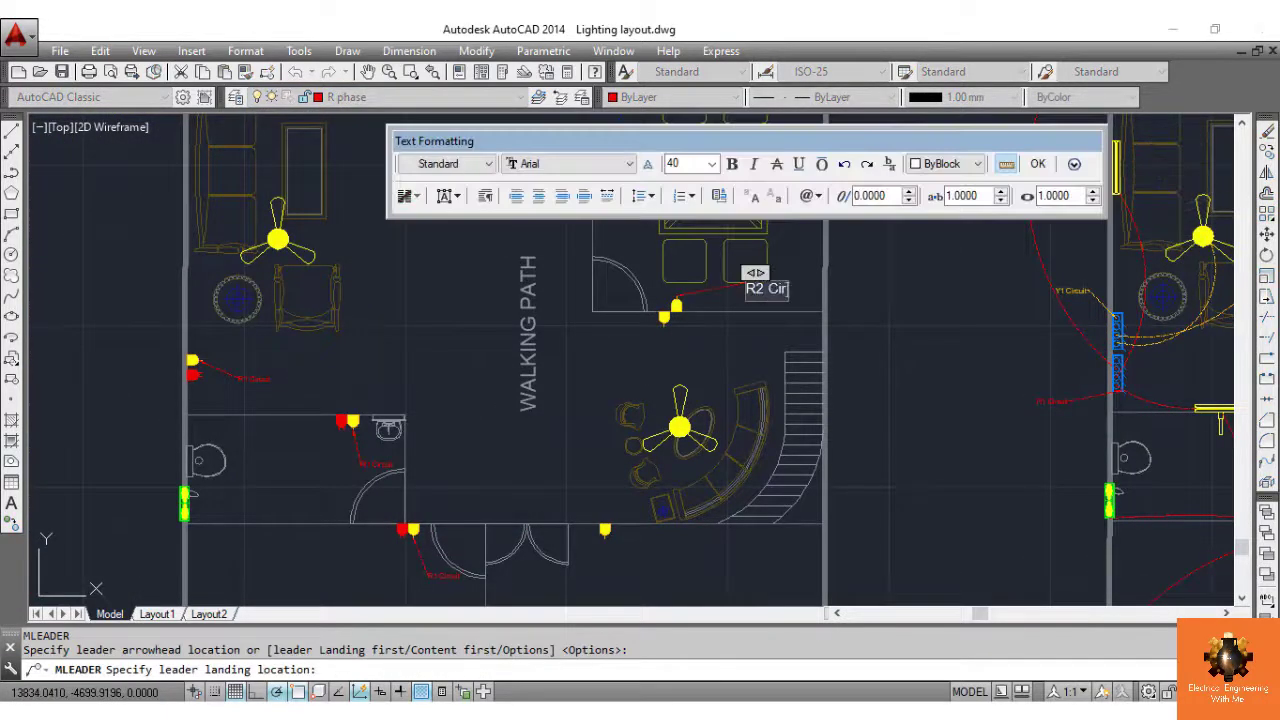
pyautogui.write('cuit')
pyautogui.click(695, 346)
# Add a "B2 Circuit" multileader to the yellow socket on the seating area's upper wall, below the dining room
pyautogui.press('Return')
pyautogui.click(664, 325)
pyautogui.click(697, 350)
pyautogui.write('B2')
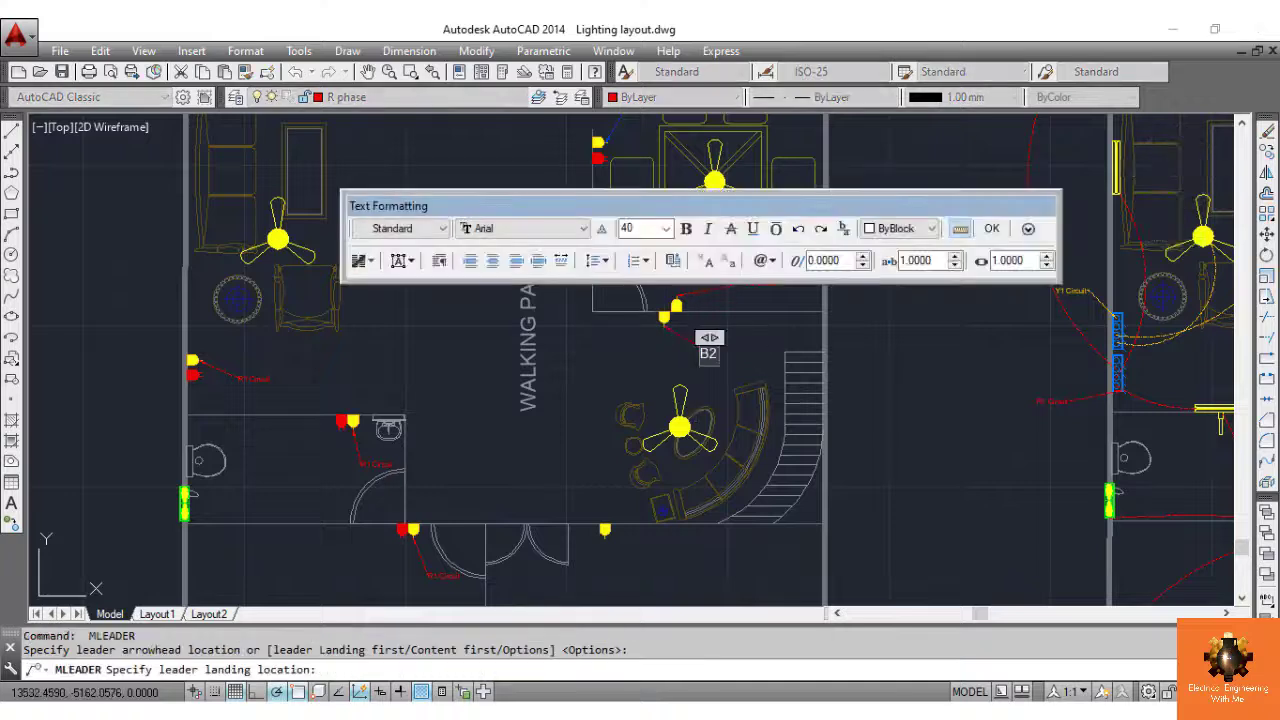
pyautogui.click(700, 400)
# Add a "B2 Circuit" multileader to the yellow socket on the porch's upper wall, beside the entrance double doors
pyautogui.press('Return')
pyautogui.click(604, 531)
pyautogui.click(636, 568)
pyautogui.write('B2 Circuit')
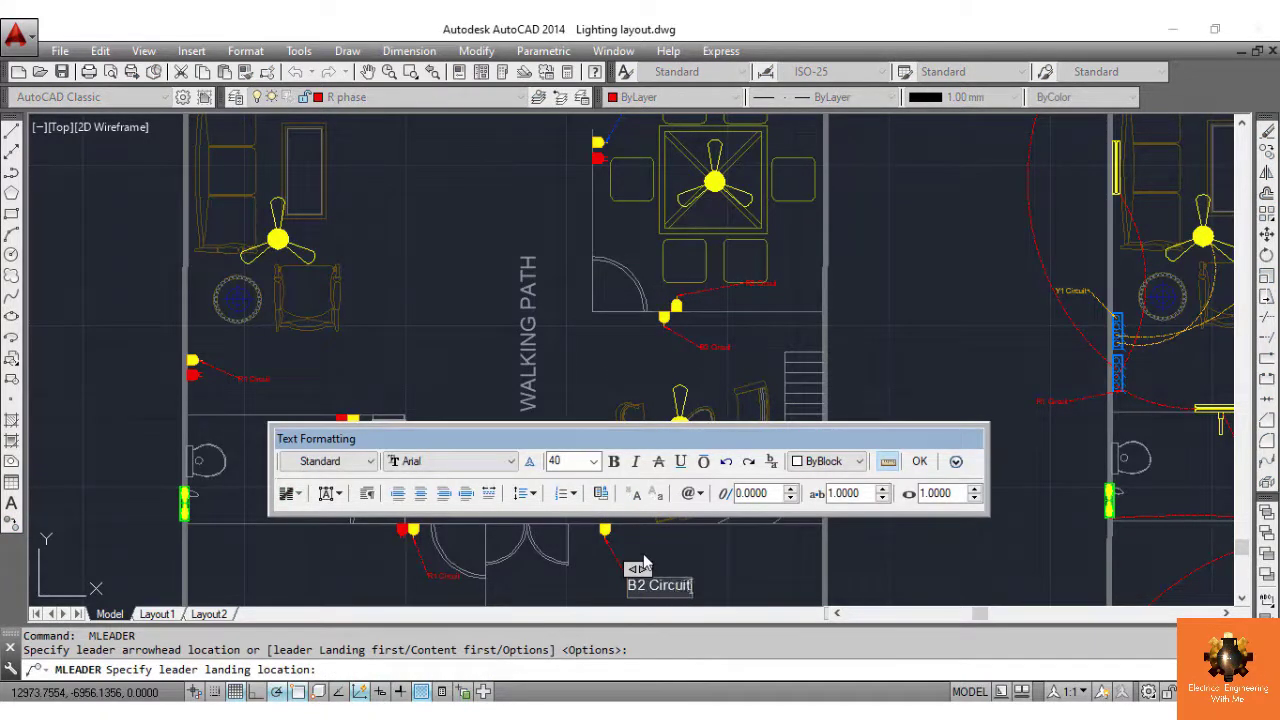
pyautogui.click(742, 580)
pyautogui.scroll(-4, 641, 495)
pyautogui.moveTo(834, 480); pyautogui.dragTo(743, 434, button='middle')
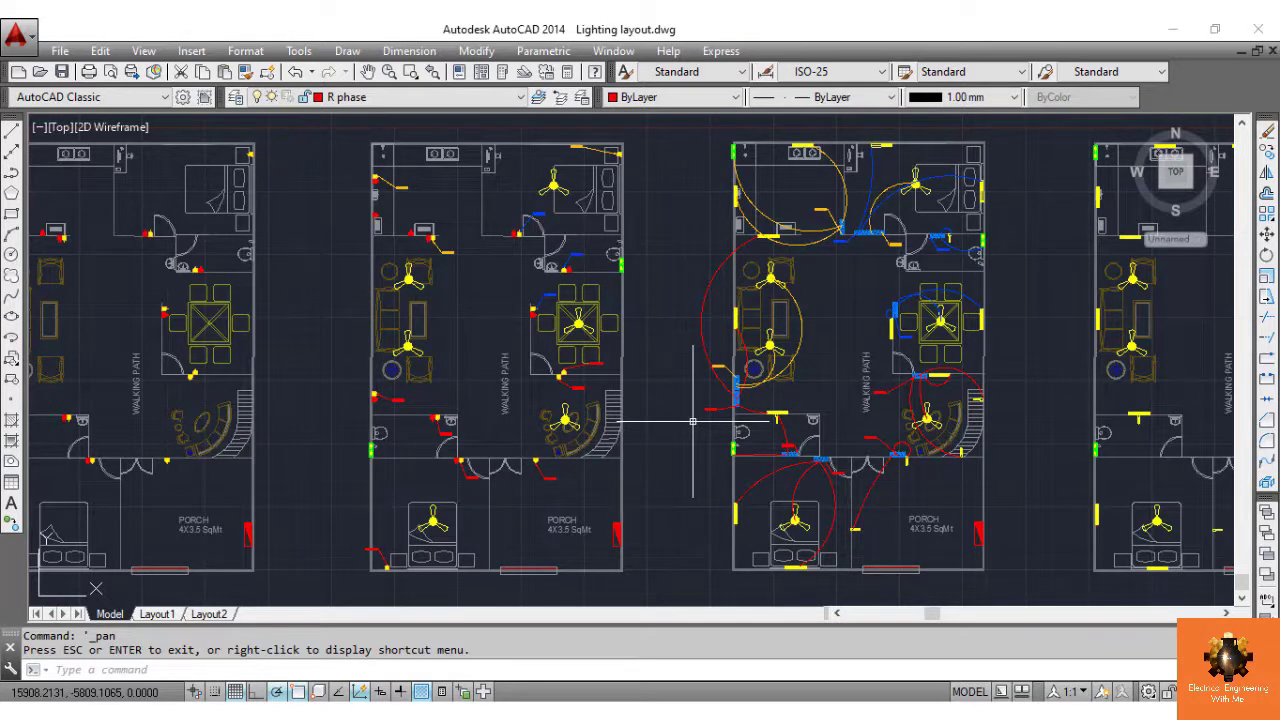
# Add a "Y2 Circuit" multileader to the red socket beside the refrigerator in the kitchen
pyautogui.rightClick(862, 122)
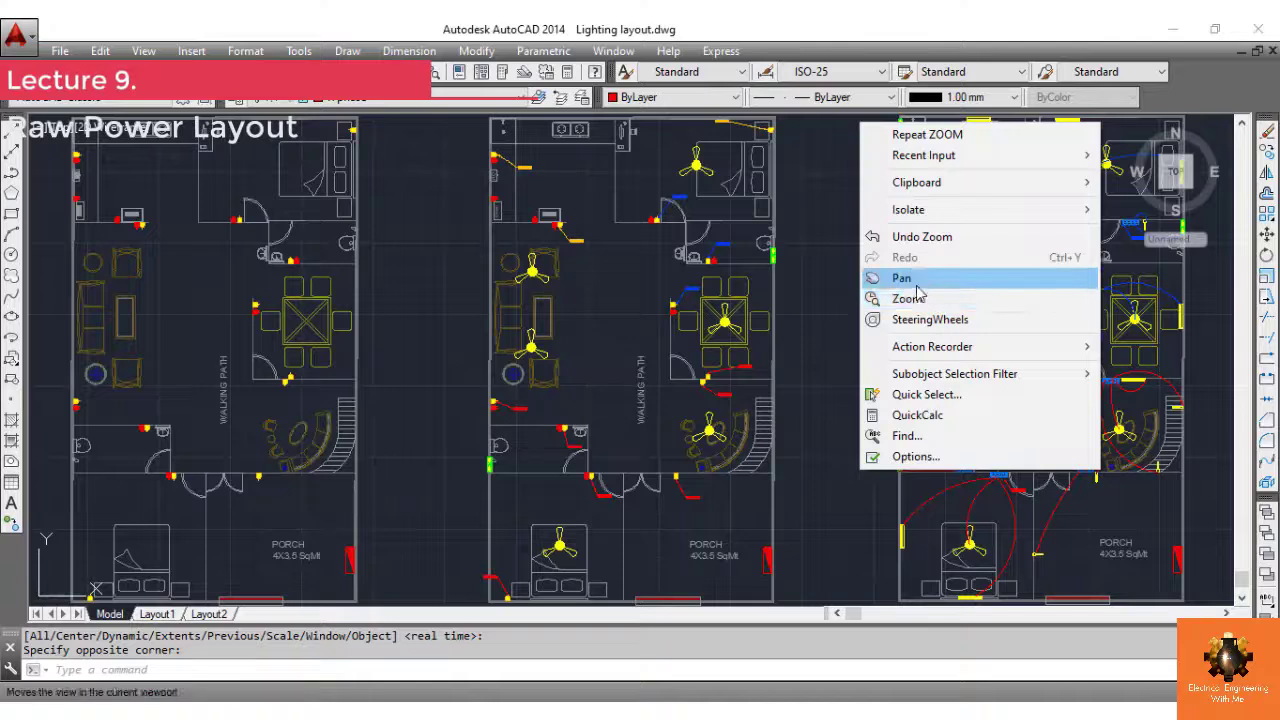
pyautogui.click(908, 271)
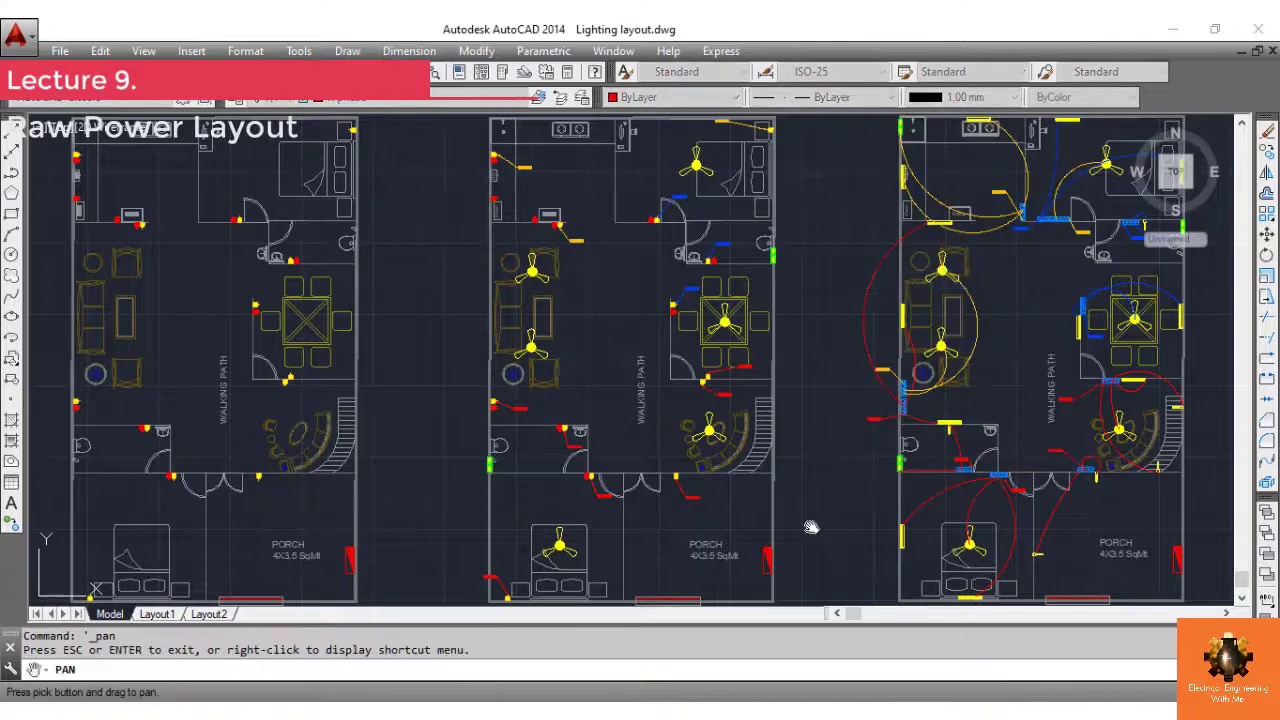
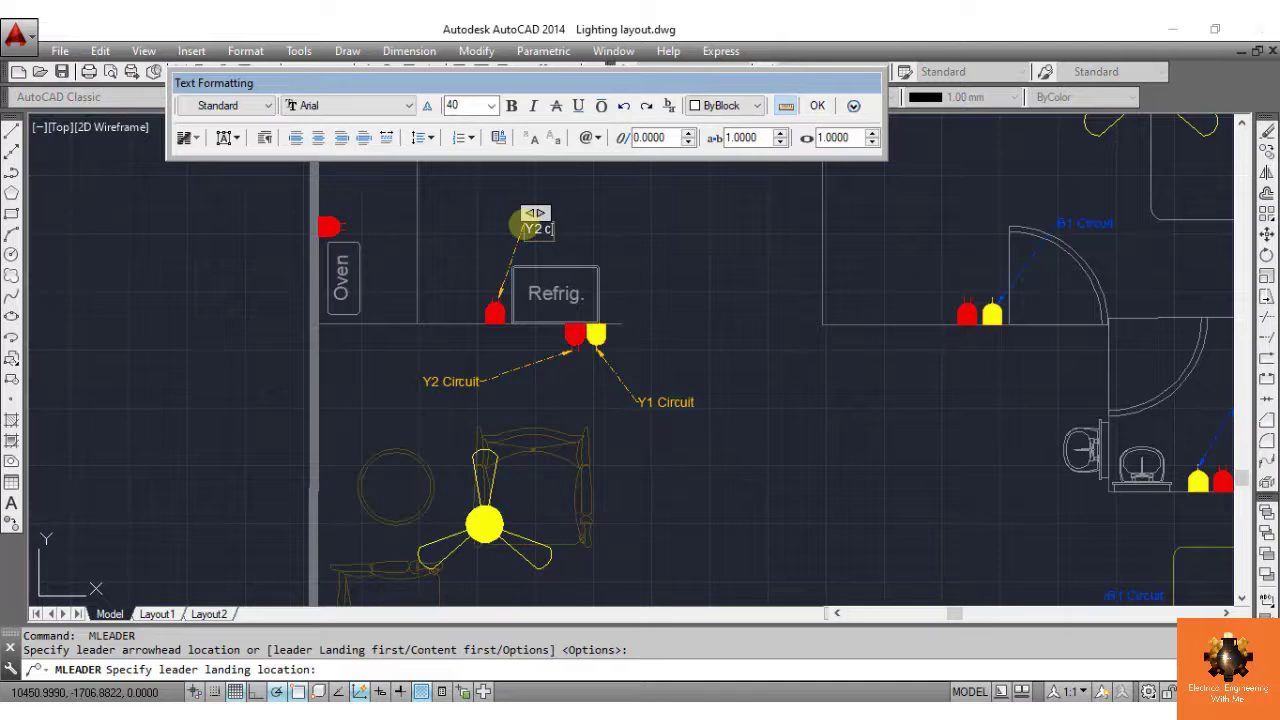
pyautogui.write('it')
pyautogui.click(686, 257)
# Make B phase the current layer for labelling the remaining red sockets in the kitchen
pyautogui.scroll(-4, 686, 257)
pyautogui.rightClick(720, 419)
pyautogui.click(764, 225)
pyautogui.moveTo(690, 415); pyautogui.dragTo(667, 352)
pyautogui.scroll(-2, 672, 396)
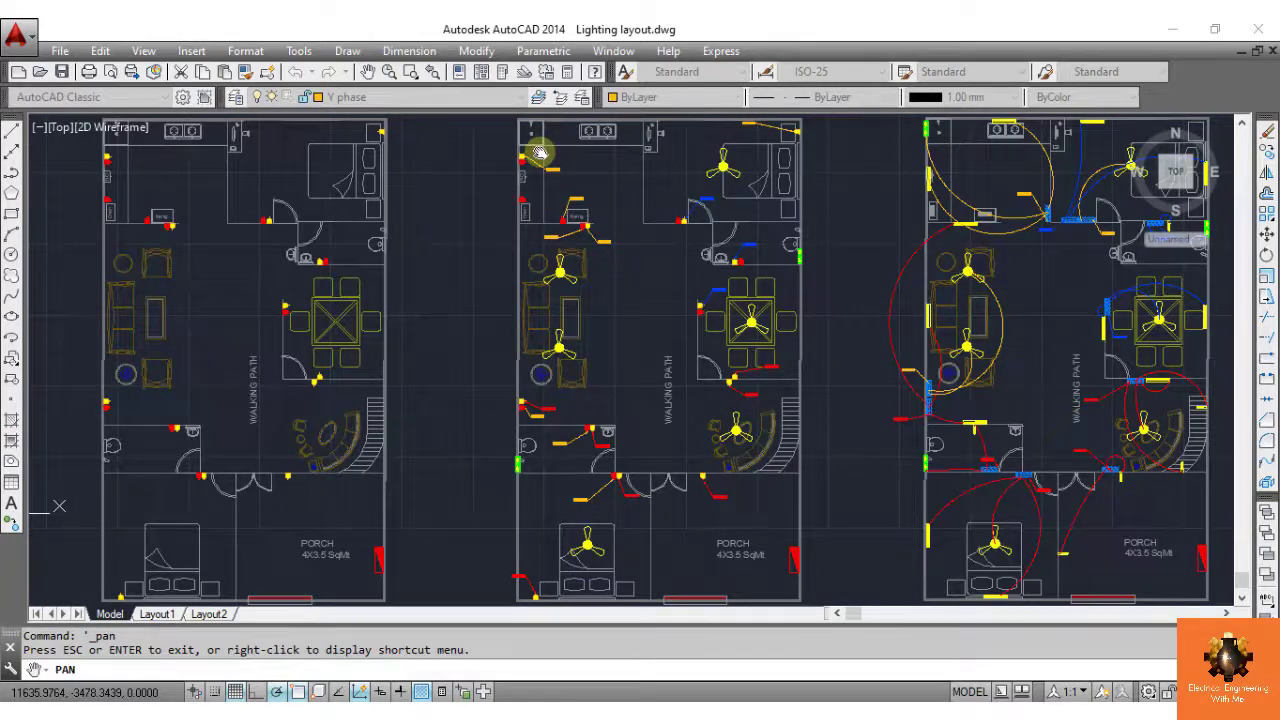
pyautogui.scroll(7, 540, 166)
pyautogui.press('Escape')
pyautogui.write('mld')
pyautogui.press('Return')
pyautogui.press('Escape')
pyautogui.click(520, 97)
pyautogui.click(347, 175)
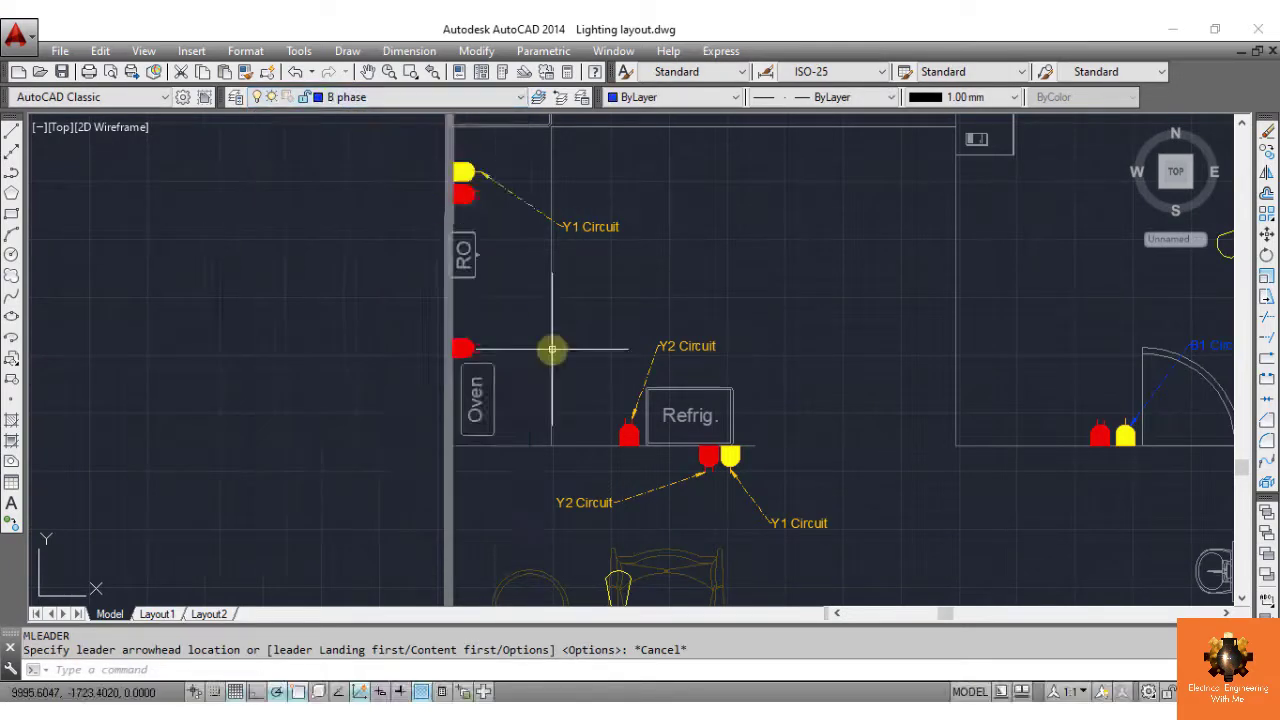
# Add a "B2 Circuit" multileader to the red socket above the oven on the kitchen's side wall
pyautogui.write('mld')
pyautogui.press('Return')
pyautogui.click(465, 348)
pyautogui.click(555, 320)
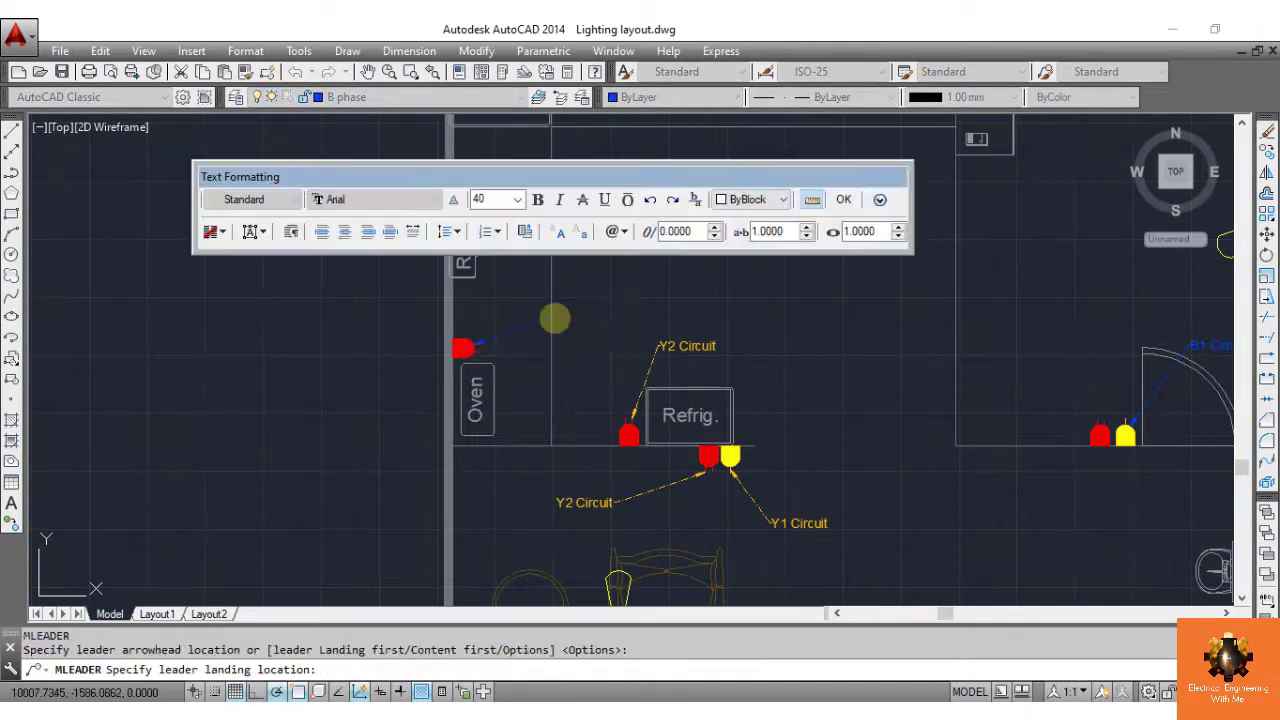
pyautogui.write('B2 Circuit')
pyautogui.click(563, 403)
# Add a "B2 Circuit" multileader to the red socket above the RO unit on the kitchen's side wall
pyautogui.press('Return')
pyautogui.click(468, 196)
pyautogui.click(537, 272)
pyautogui.write('B2 C')
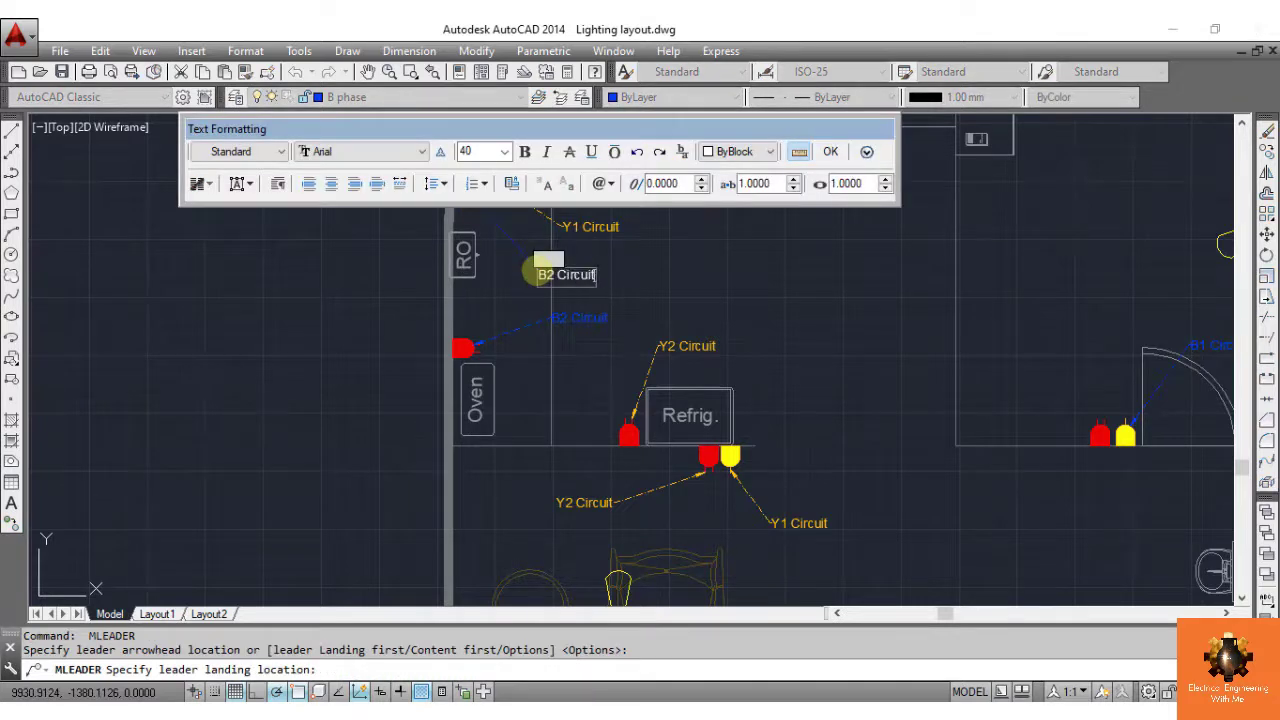
pyautogui.write('ircuit')
pyautogui.click(680, 278)
# Add a "B2 Circuit" multileader to the red socket on the bedroom's lower wall beside the door
pyautogui.moveTo(680, 278); pyautogui.dragTo(470, 198, button='middle')
pyautogui.press('Return')
pyautogui.click(886, 348)
pyautogui.click(848, 285)
pyautogui.write('B1 Circuit')
pyautogui.click(830, 322)
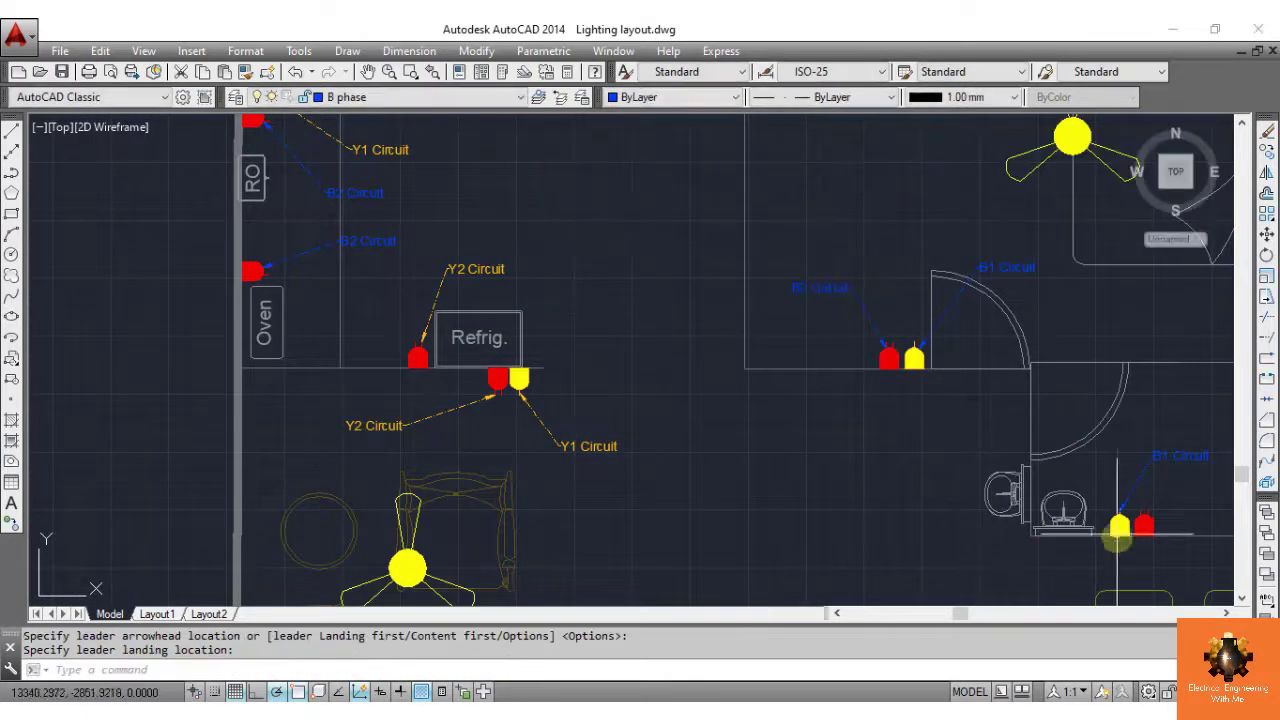
# Add a "B2 Circuit" multileader to the red socket beside the washbasin on the bathroom's lower wall
pyautogui.moveTo(1224, 590); pyautogui.dragTo(1123, 523, button='middle')
pyautogui.press('Return')
pyautogui.click(1047, 447)
pyautogui.click(1116, 437)
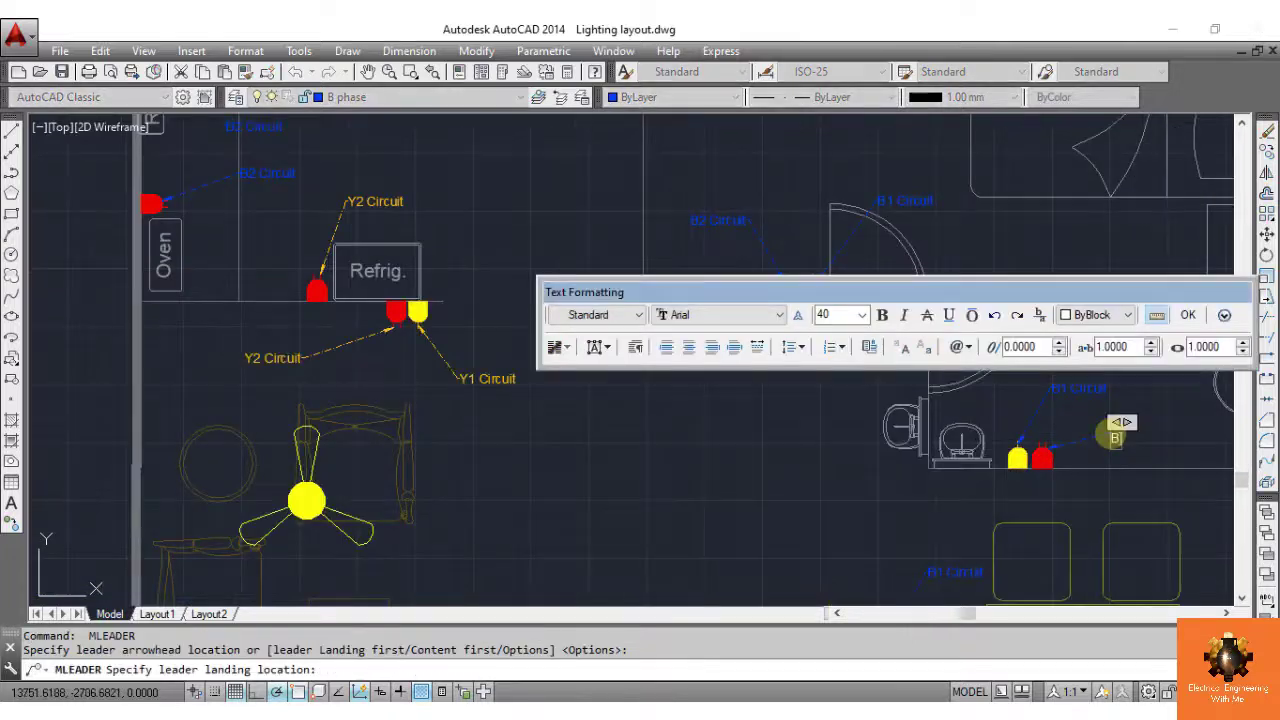
pyautogui.click(1162, 410)
# Add a "B2 Circuit" multileader to the red socket on the dining room's side wall next to the walking path
pyautogui.moveTo(920, 471); pyautogui.dragTo(913, 285, button='middle')
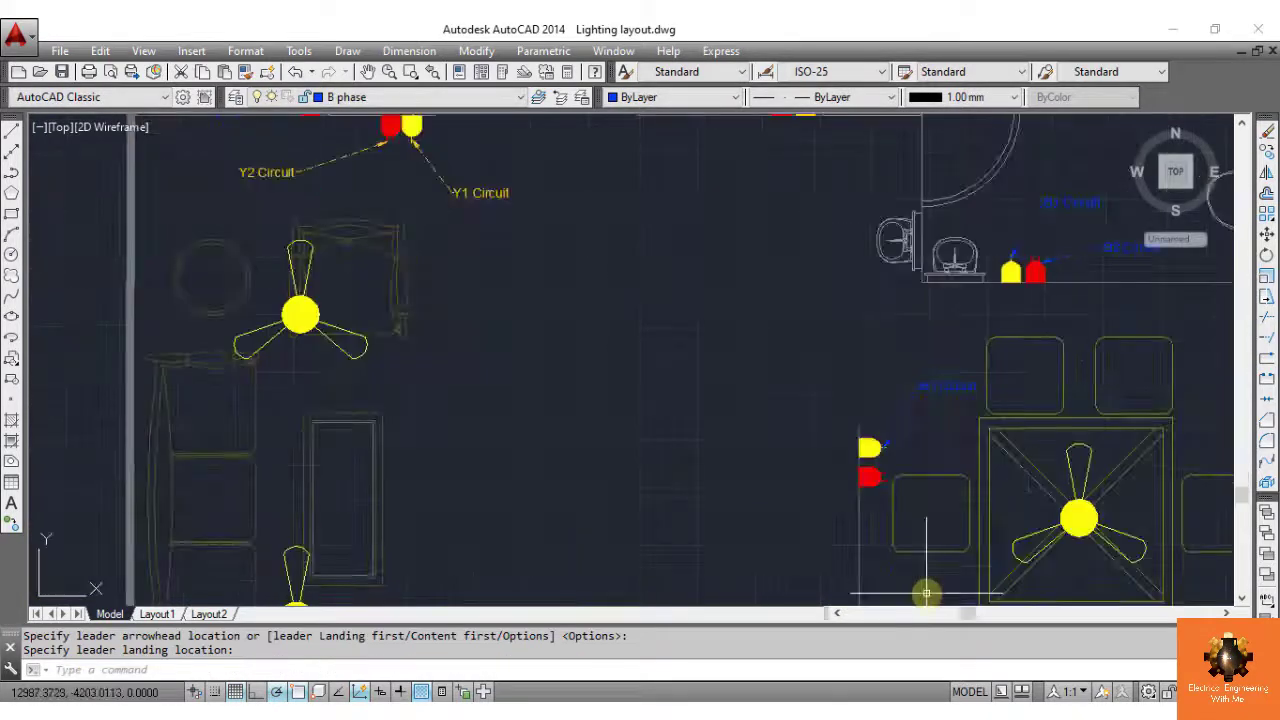
pyautogui.press('Return')
pyautogui.click(885, 477)
pyautogui.click(931, 447)
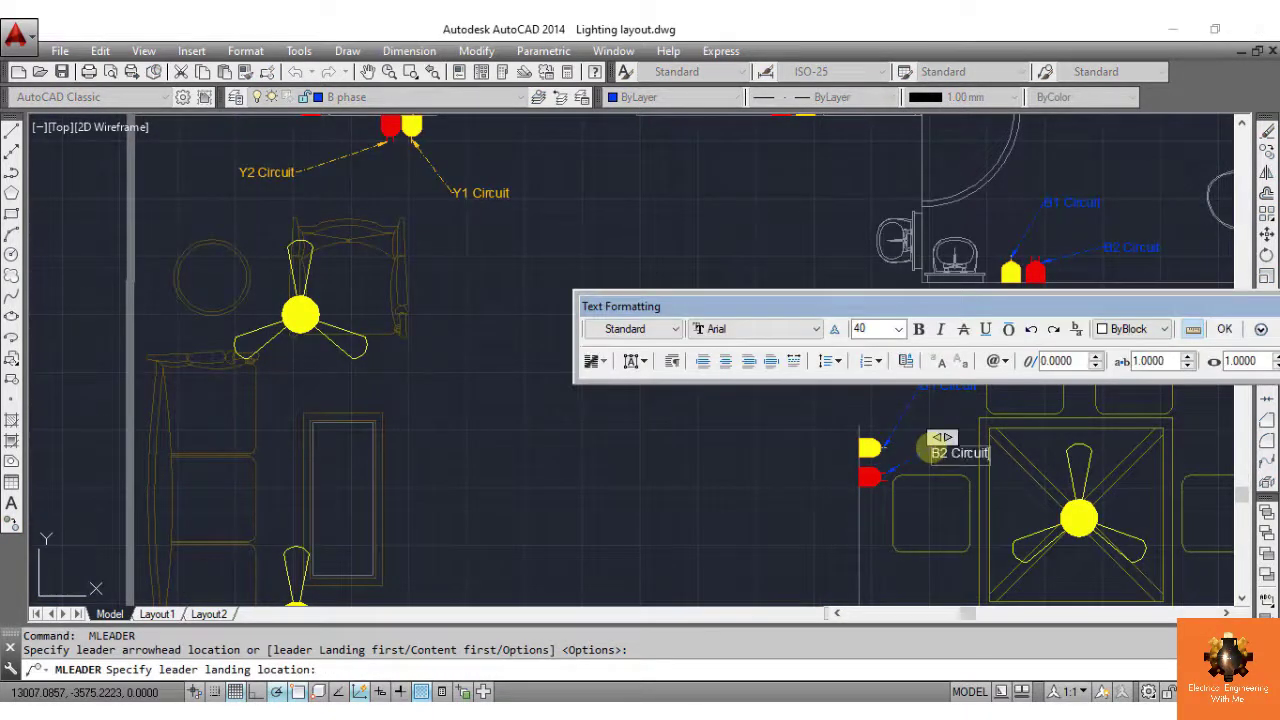
pyautogui.click(698, 435)
# Undo the last grip edit and move the distribution board in the unwired plan onto the wall between the lower bedroom and porch
pyautogui.moveTo(708, 440)
pyautogui.mouseDown(button='middle')
pyautogui.moveTo(671, 326)
pyautogui.moveTo(657, 371)
pyautogui.moveTo(662, 343)
pyautogui.mouseUp(button='middle')
pyautogui.scroll(-6, 669, 328)
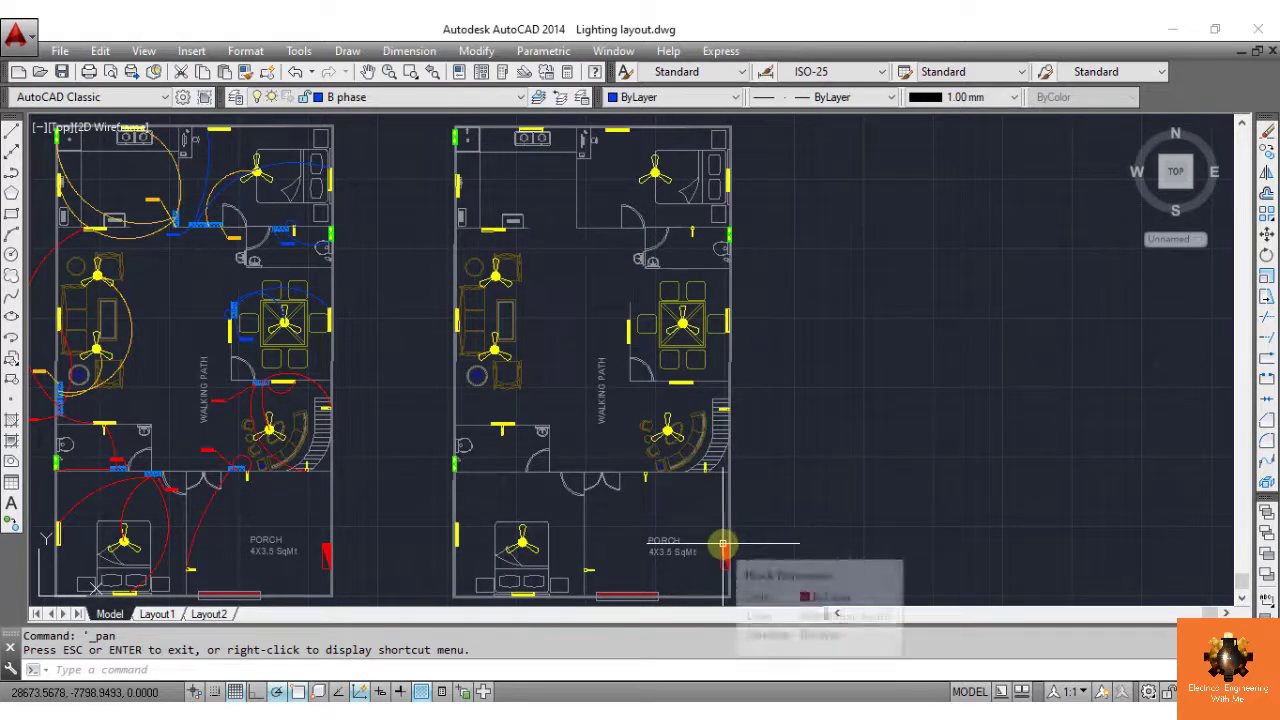
pyautogui.hotkey('ctrl', 'z')
pyautogui.hotkey('ctrl', 'z')
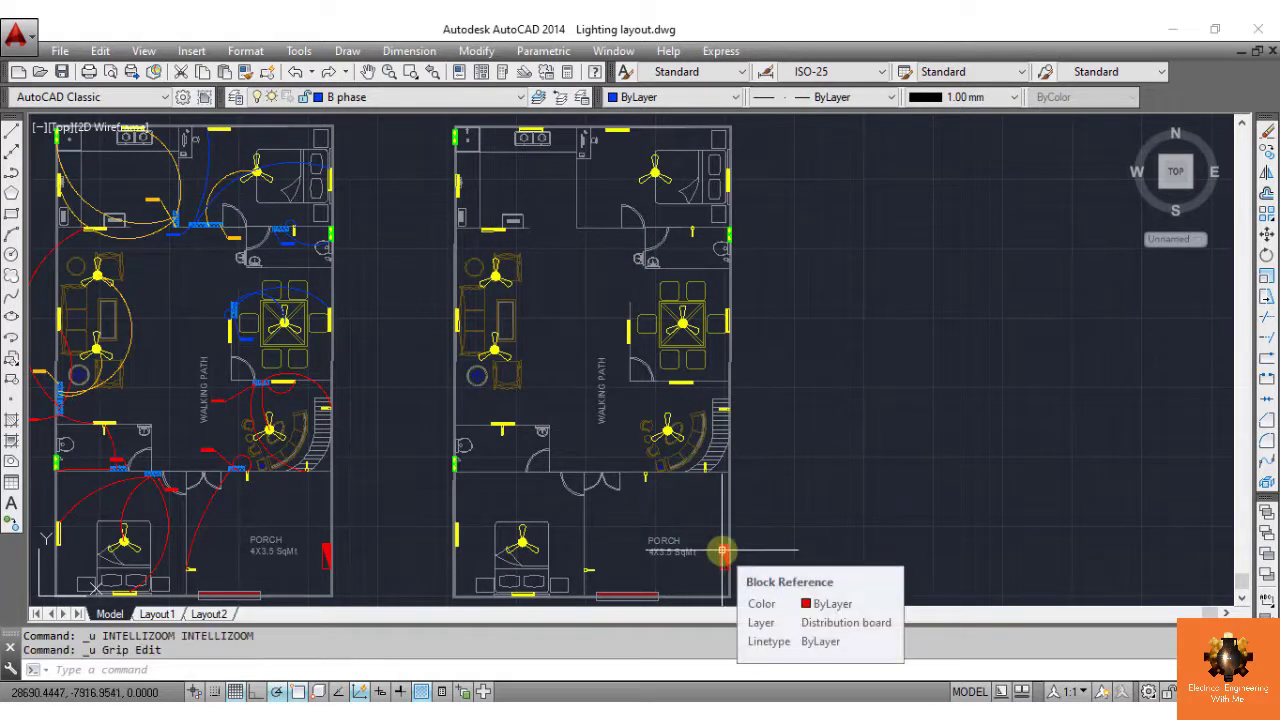
pyautogui.click(722, 551)
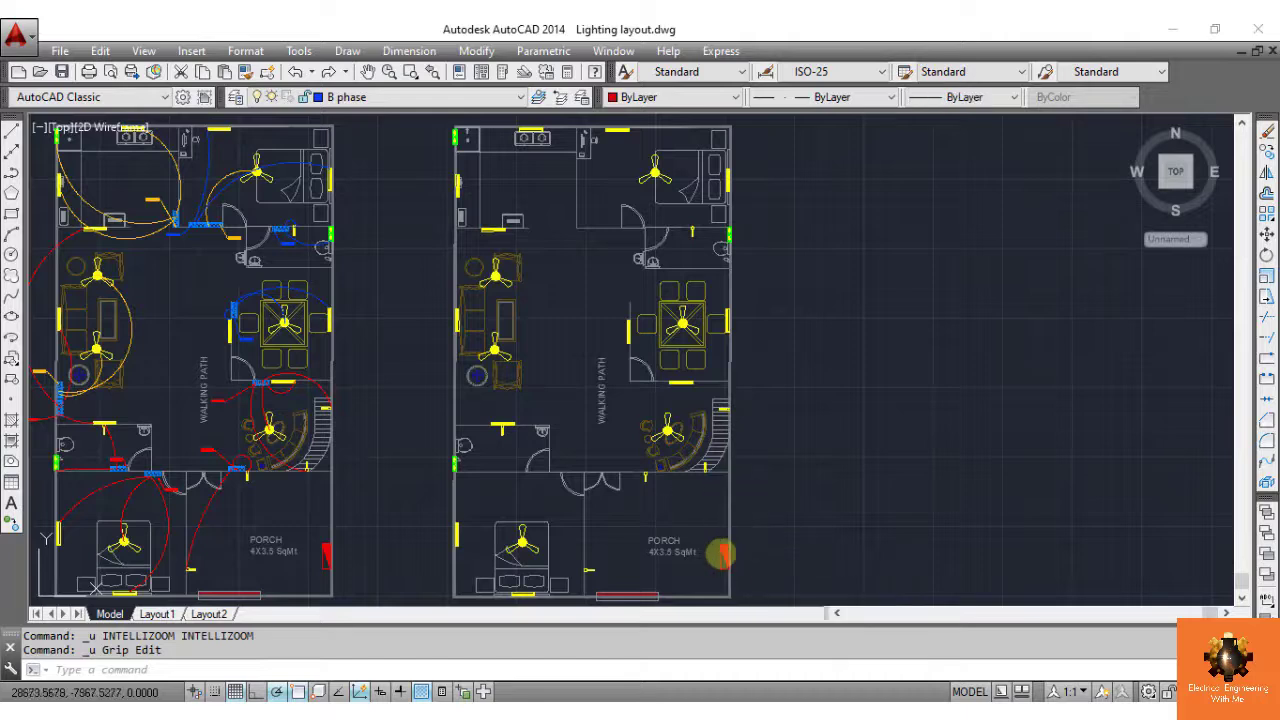
pyautogui.click(720, 556)
pyautogui.scroll(8, 595, 535)
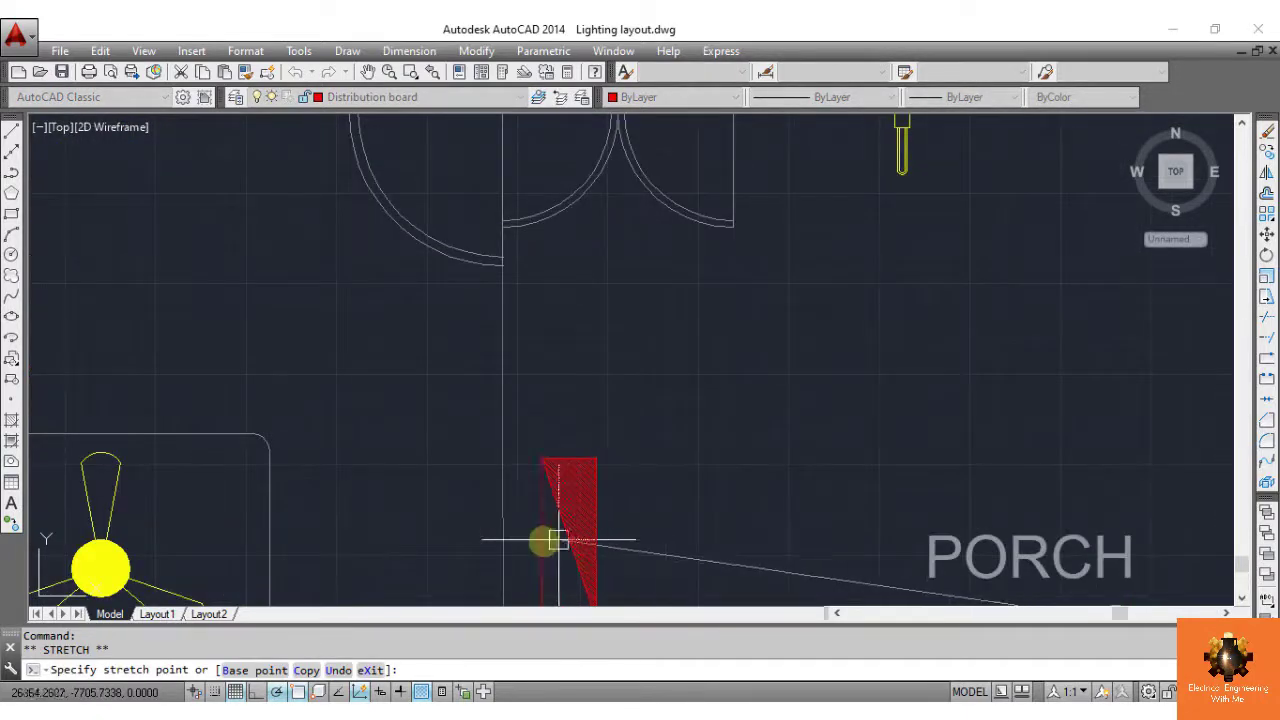
pyautogui.press('Escape')
pyautogui.scroll(-6, 534, 528)
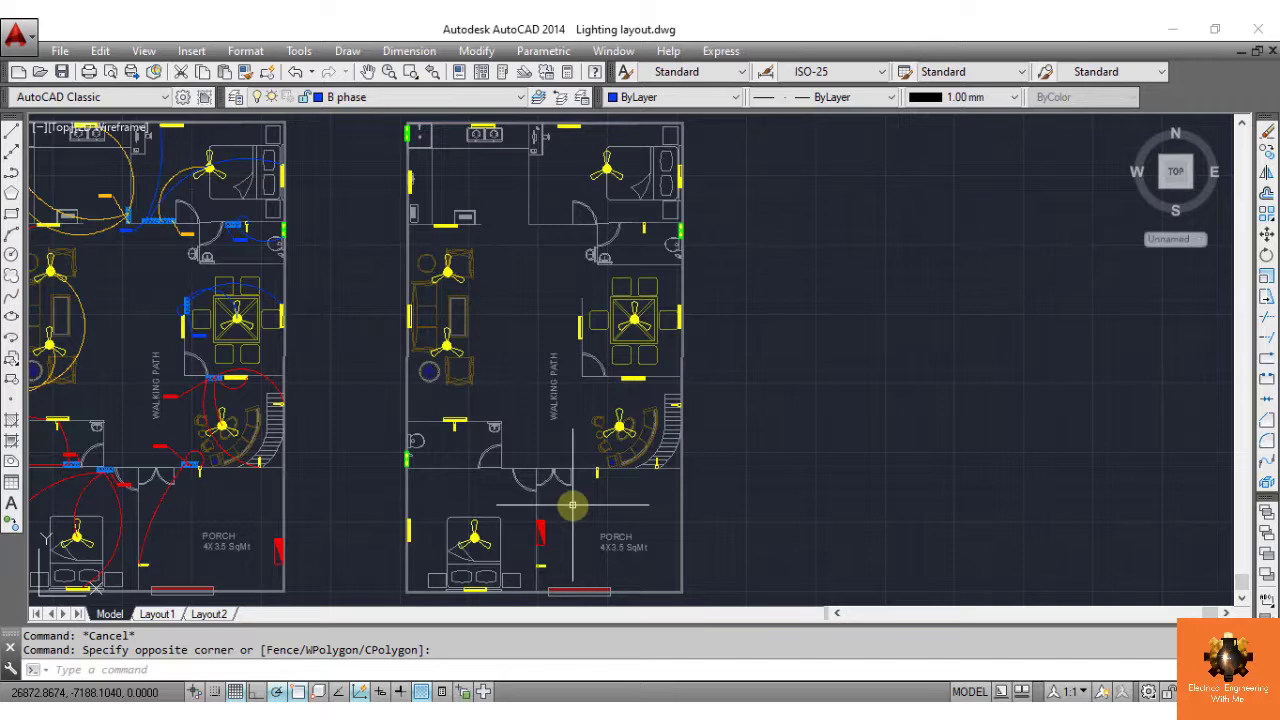
# Create a new layer named "Lighting Conduit"
pyautogui.write('LA')
pyautogui.press('Return')
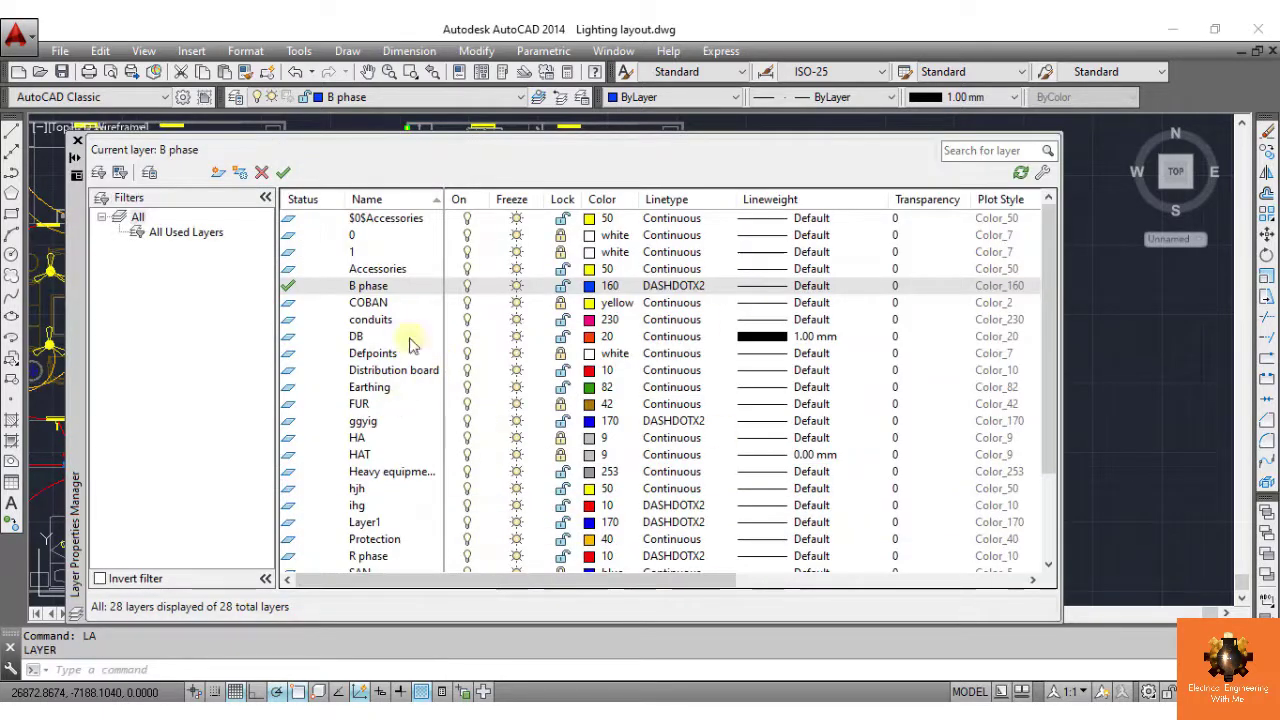
pyautogui.click(224, 176)
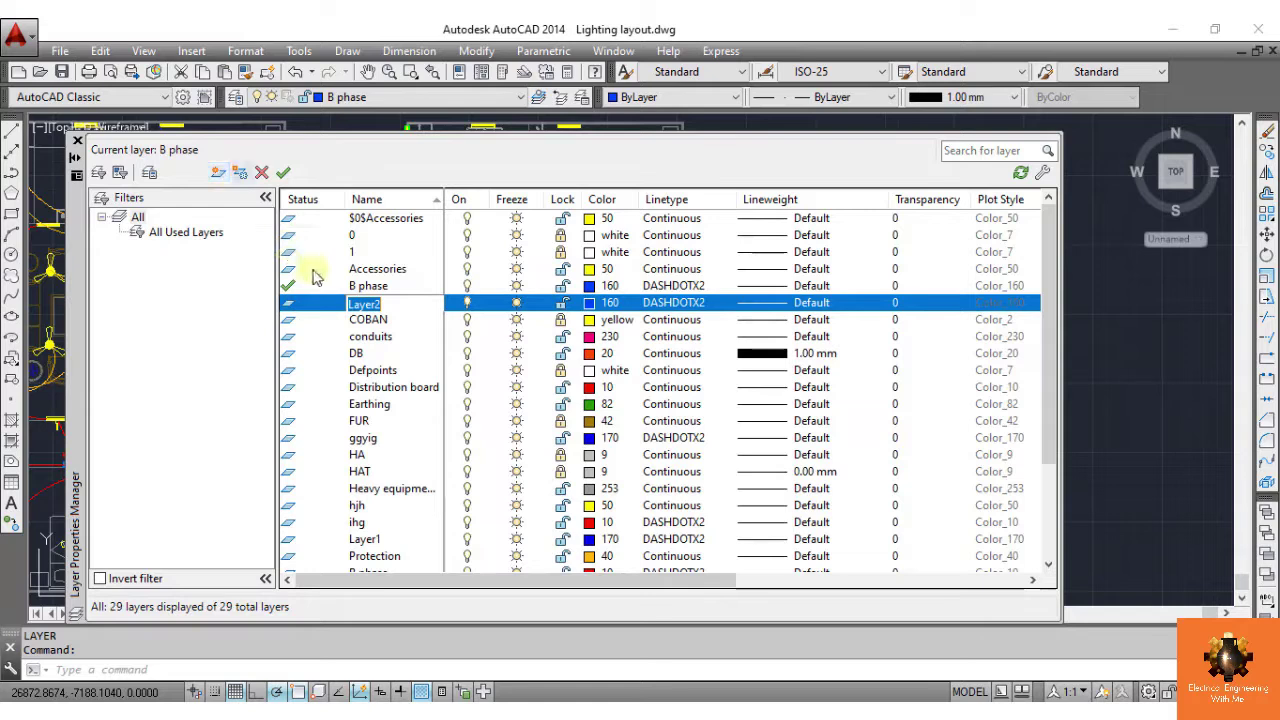
pyautogui.press('BackSpace')
pyautogui.write('L')
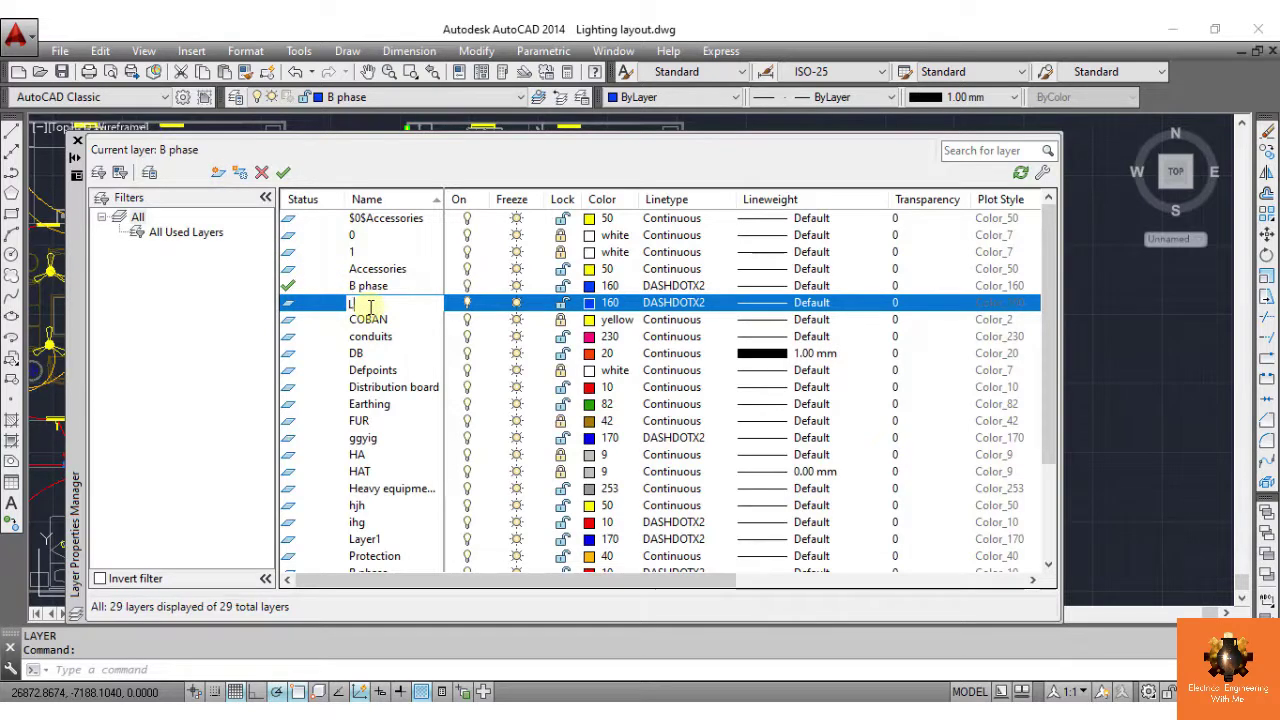
pyautogui.write('ighting Conduit')
pyautogui.press('Return')
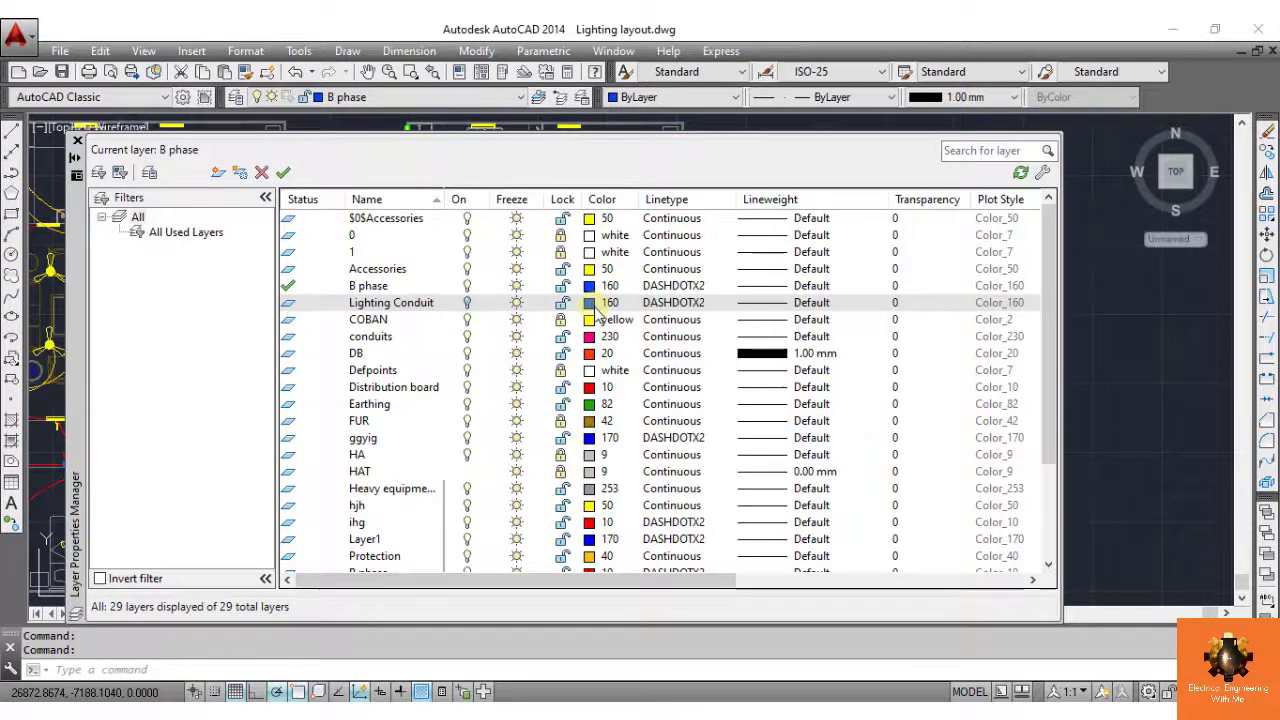
# Set the Lighting Conduit layer's color to 22 and make it the current layer
pyautogui.click(591, 303)
pyautogui.moveTo(640, 315); pyautogui.dragTo(657, 218)
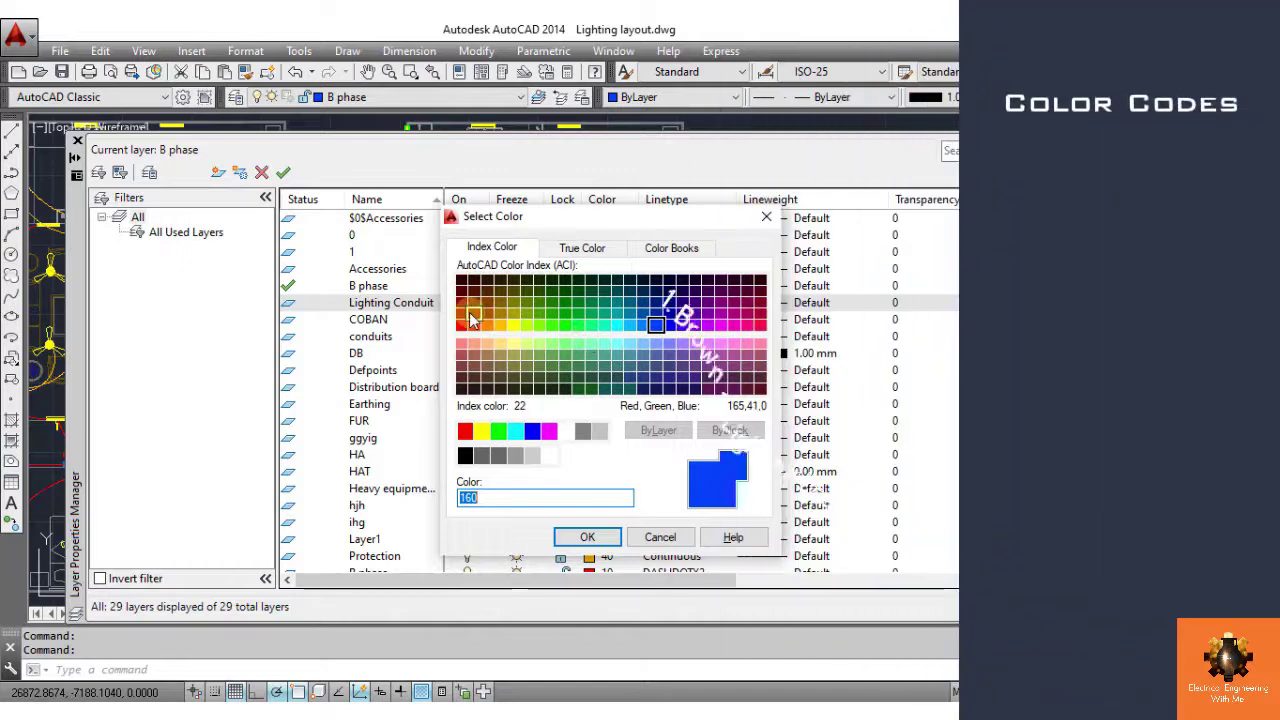
pyautogui.click(472, 318)
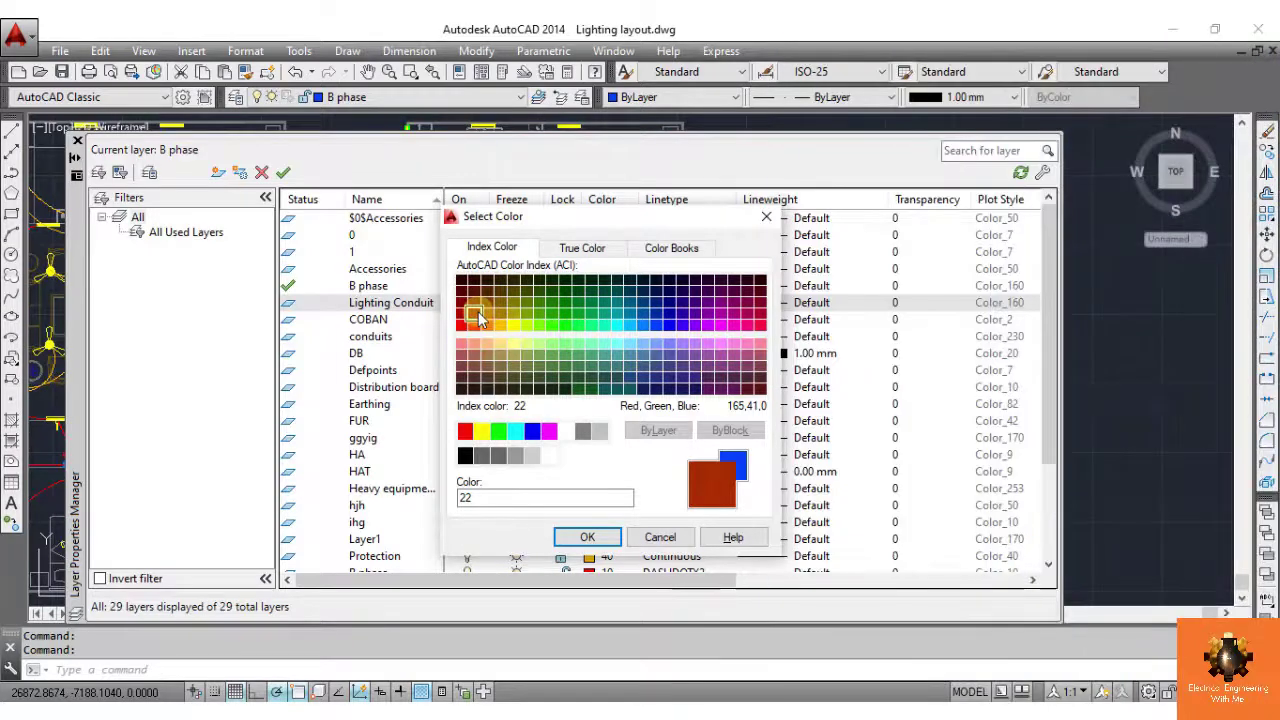
pyautogui.click(587, 537)
pyautogui.doubleClick(295, 303)
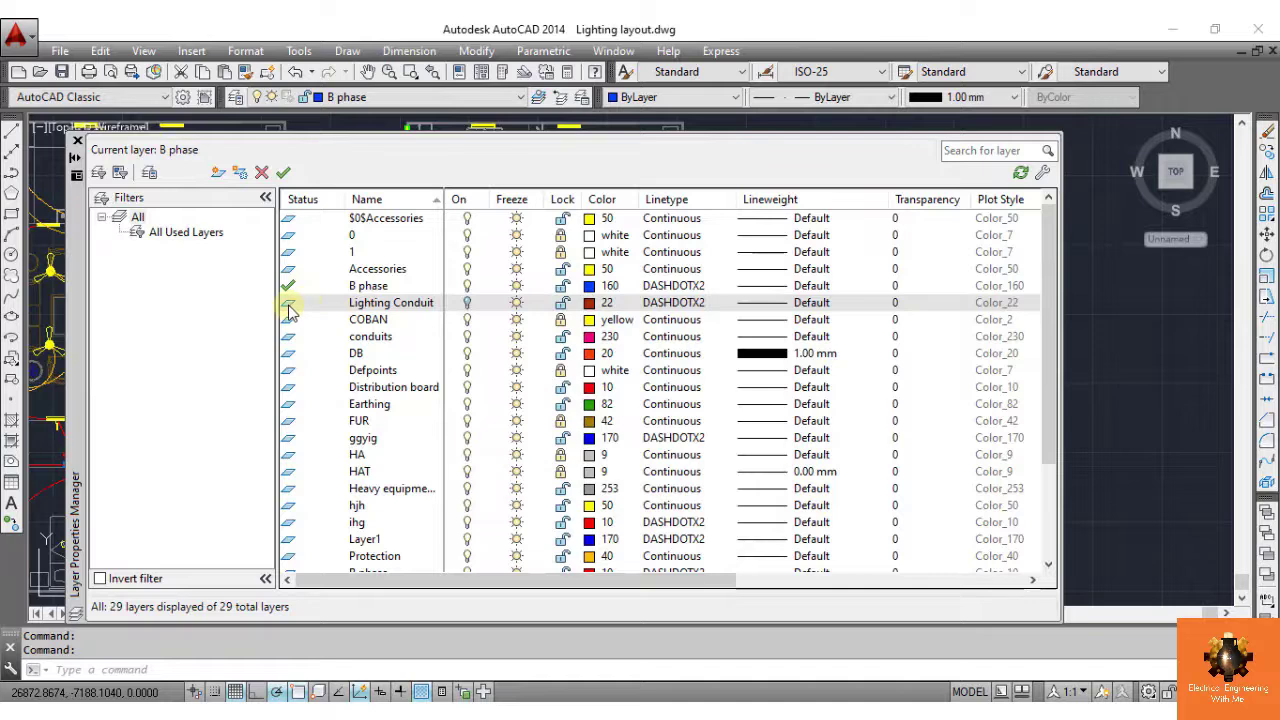
pyautogui.click(77, 142)
pyautogui.click(466, 223)
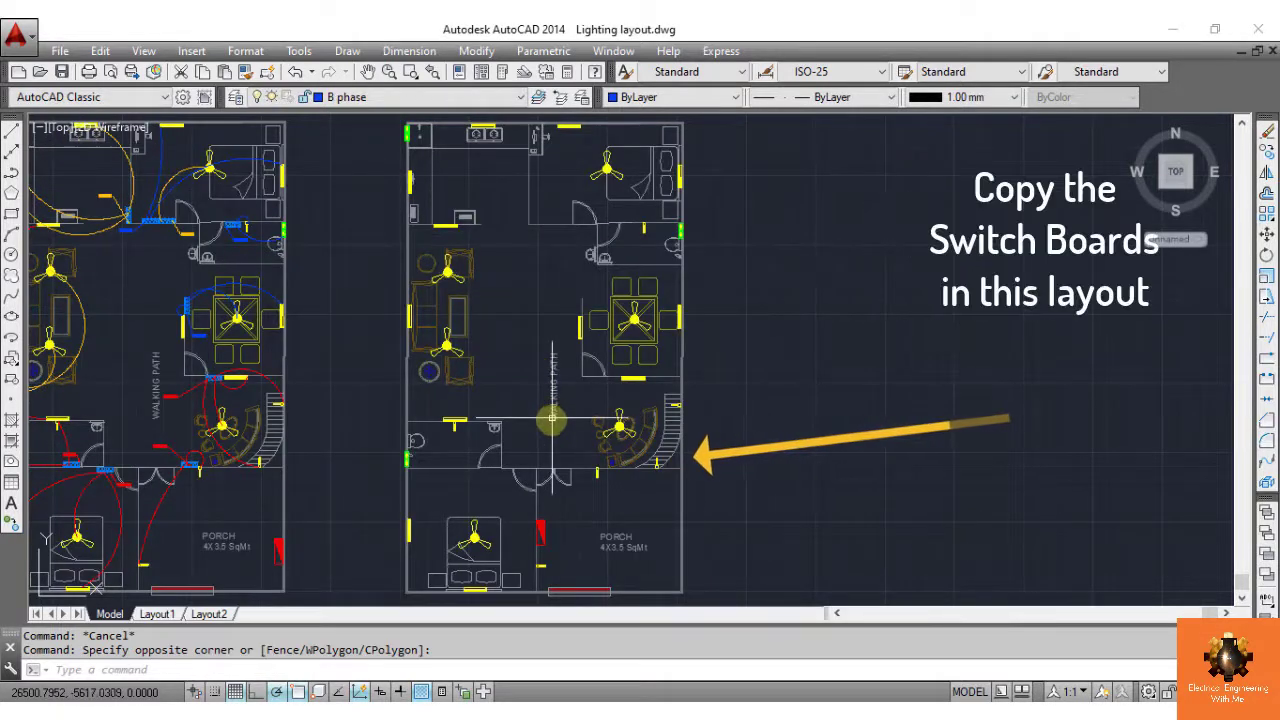
# Draw a vertical polyline of width 50 from the distribution board along the walking path to the upper end of the kitchen–bedroom partition
pyautogui.moveTo(548, 509); pyautogui.dragTo(574, 505, button='middle')
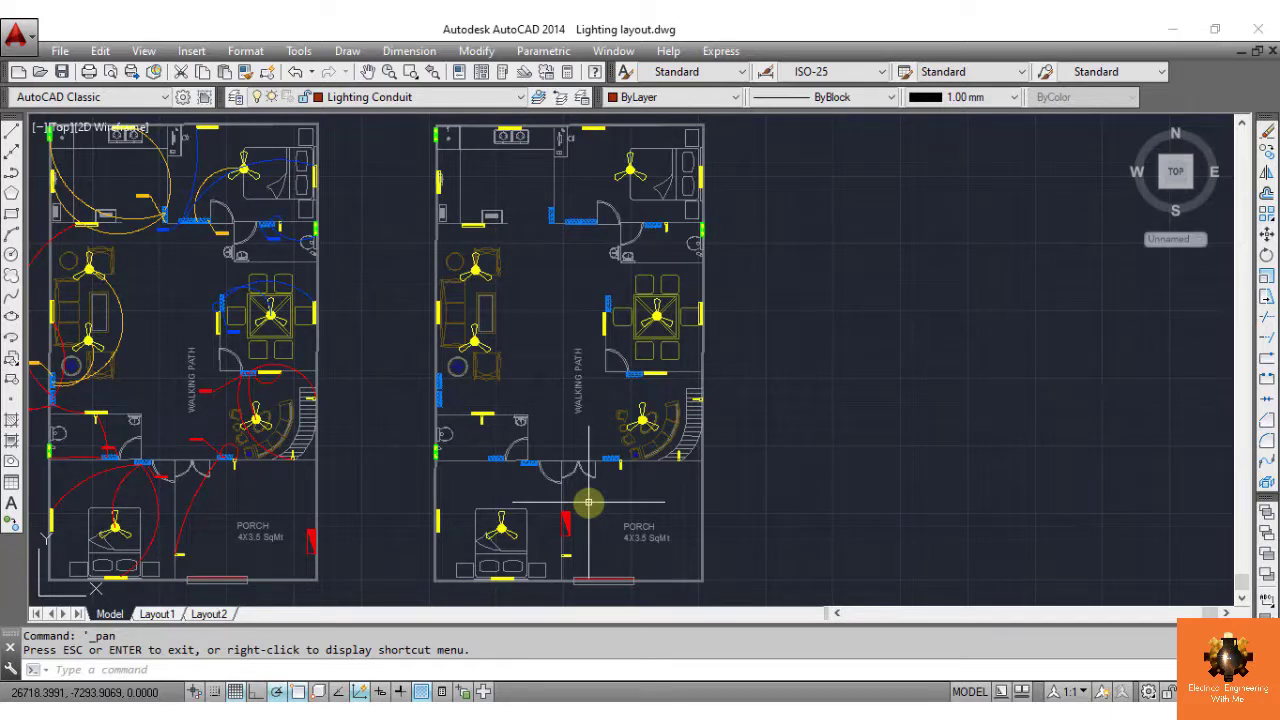
pyautogui.press('Return')
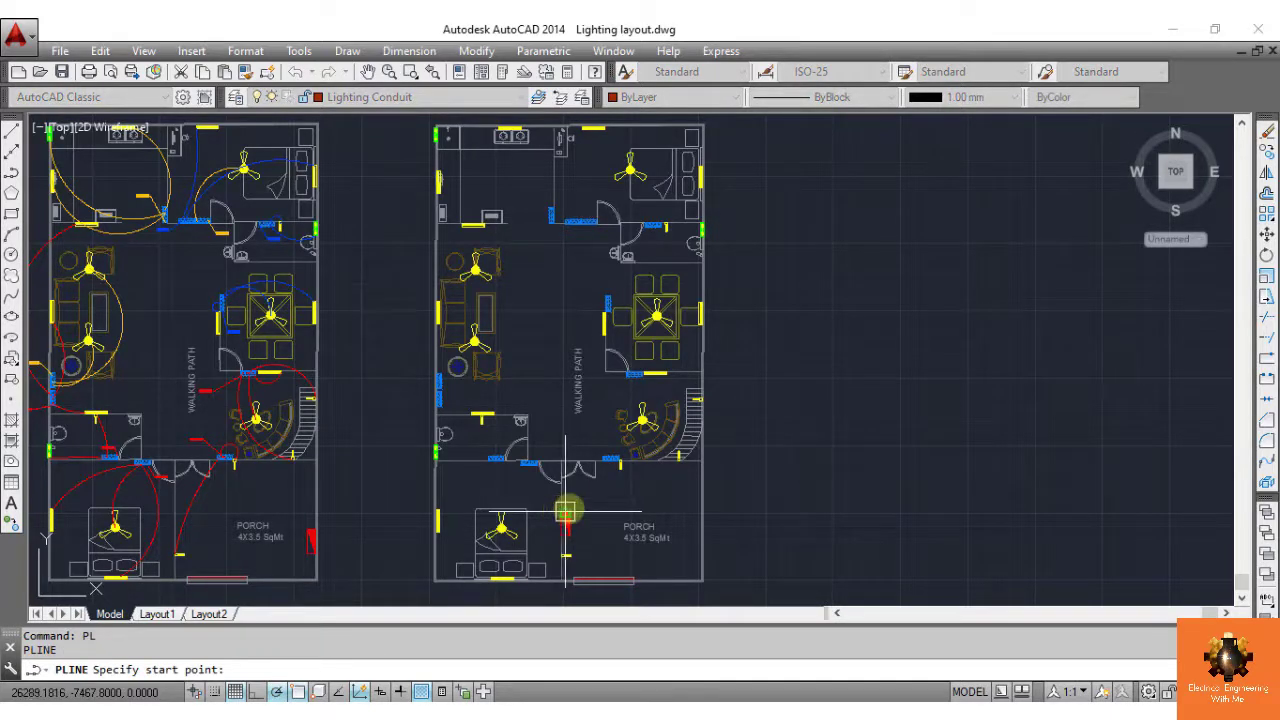
pyautogui.click(566, 511)
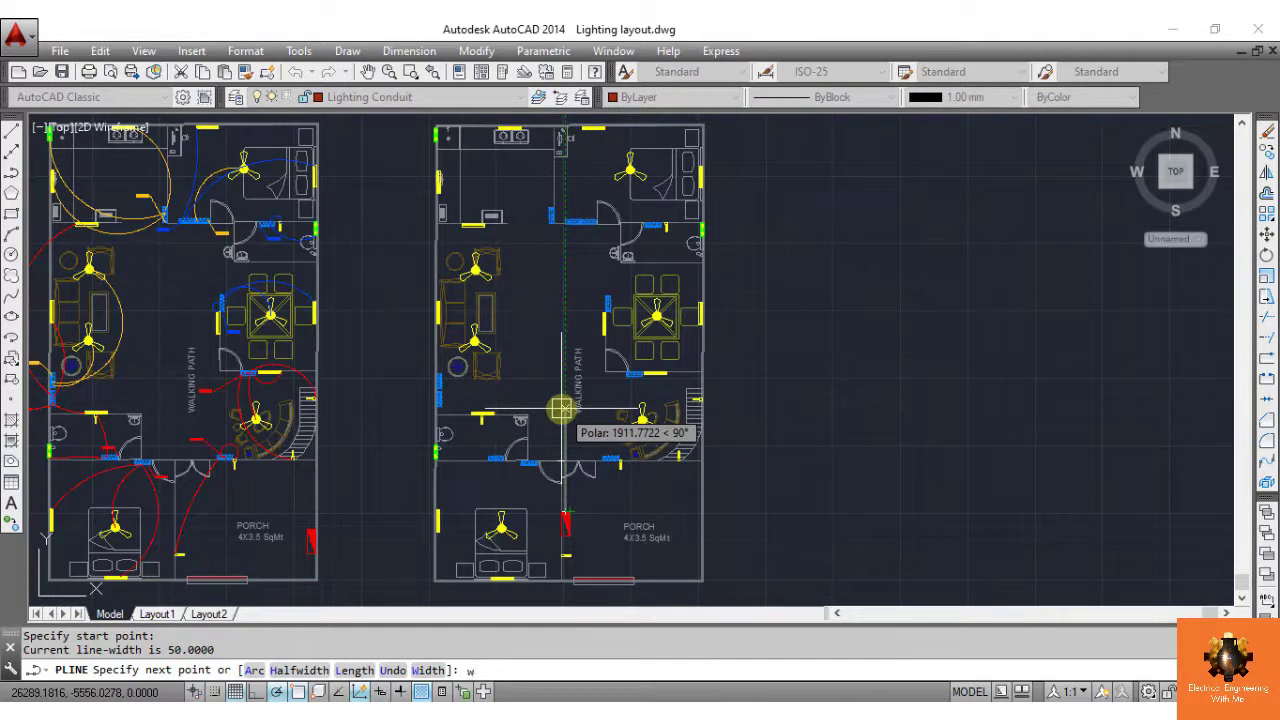
pyautogui.press('Return')
pyautogui.press('Return')
pyautogui.press('Return')
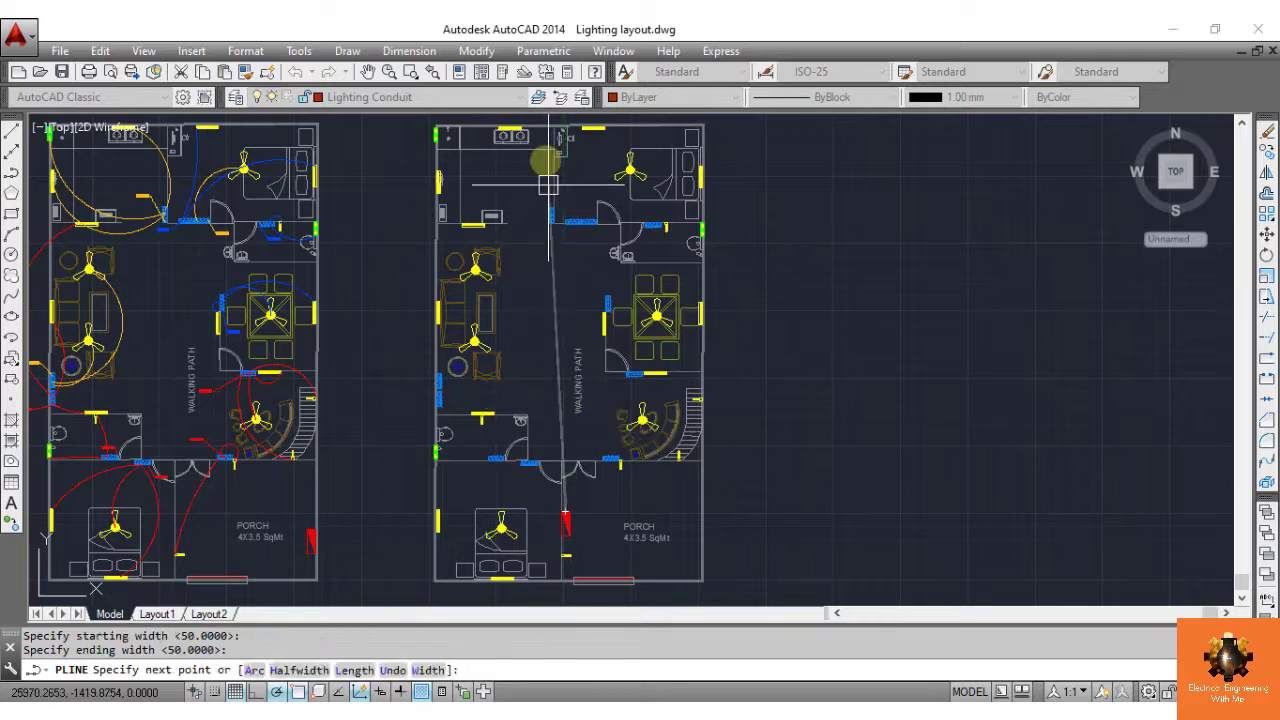
pyautogui.scroll(6, 566, 150)
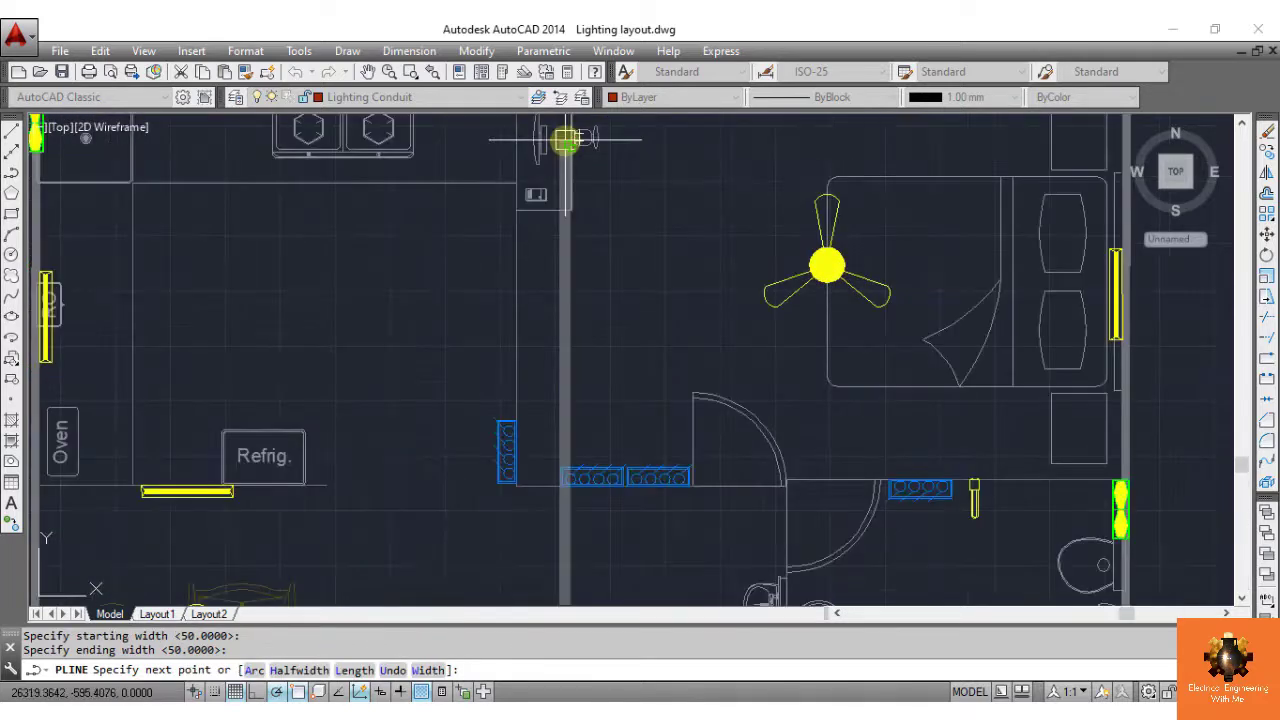
pyautogui.scroll(3, 552, 138)
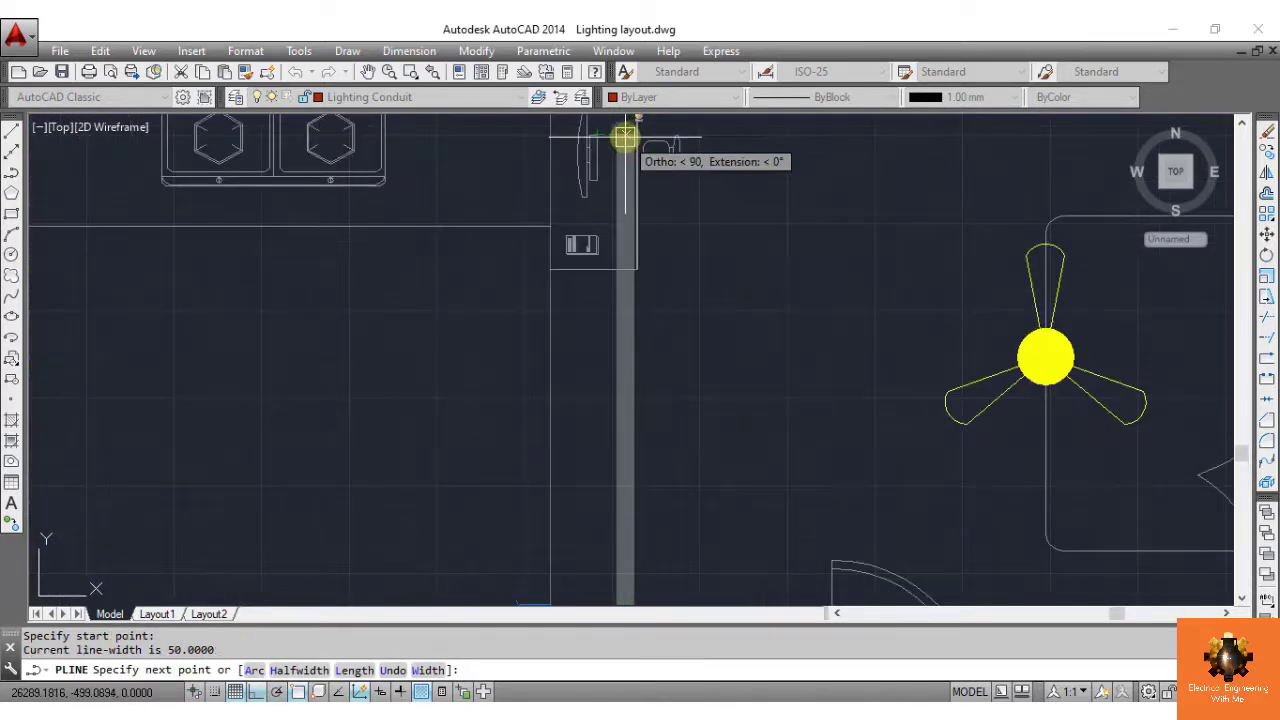
pyautogui.click(625, 136)
pyautogui.press('Return')
pyautogui.scroll(-8, 630, 140)
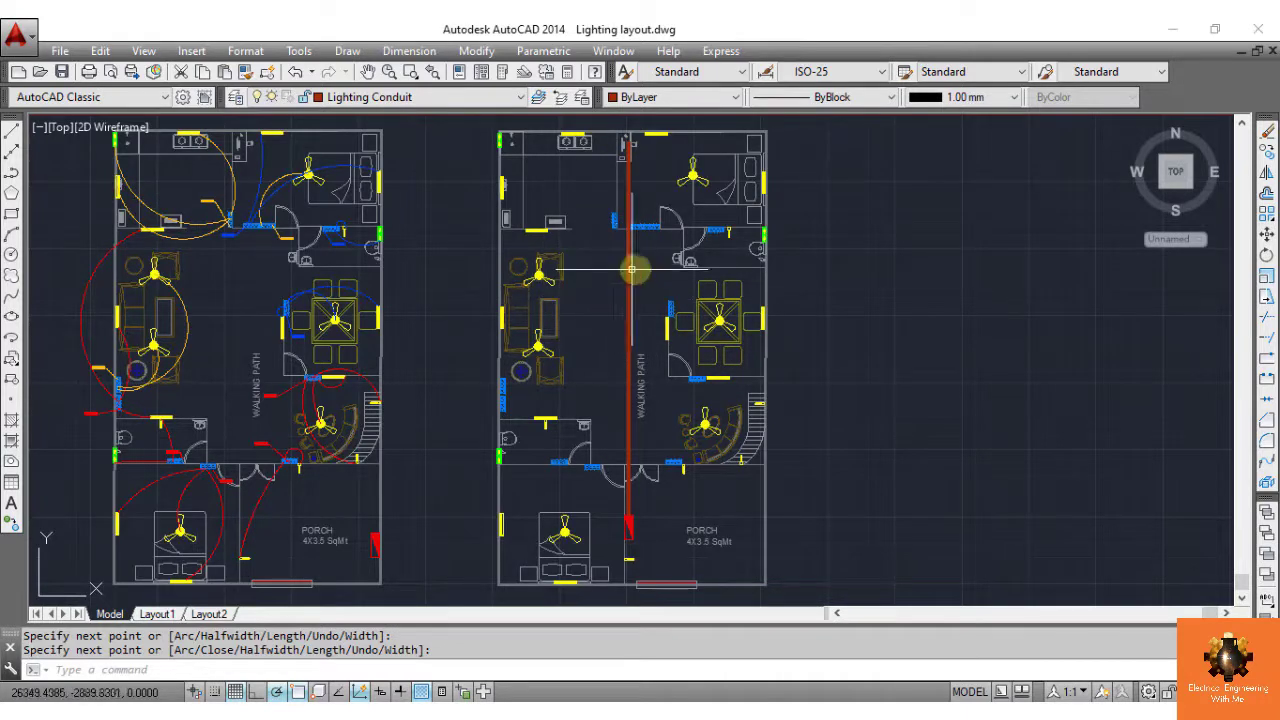
# Draw a polyline of width 25 from the main conduit just above the distribution board horizontally to the lower bedroom's outer wall
pyautogui.rightClick(588, 303)
pyautogui.click(650, 458)
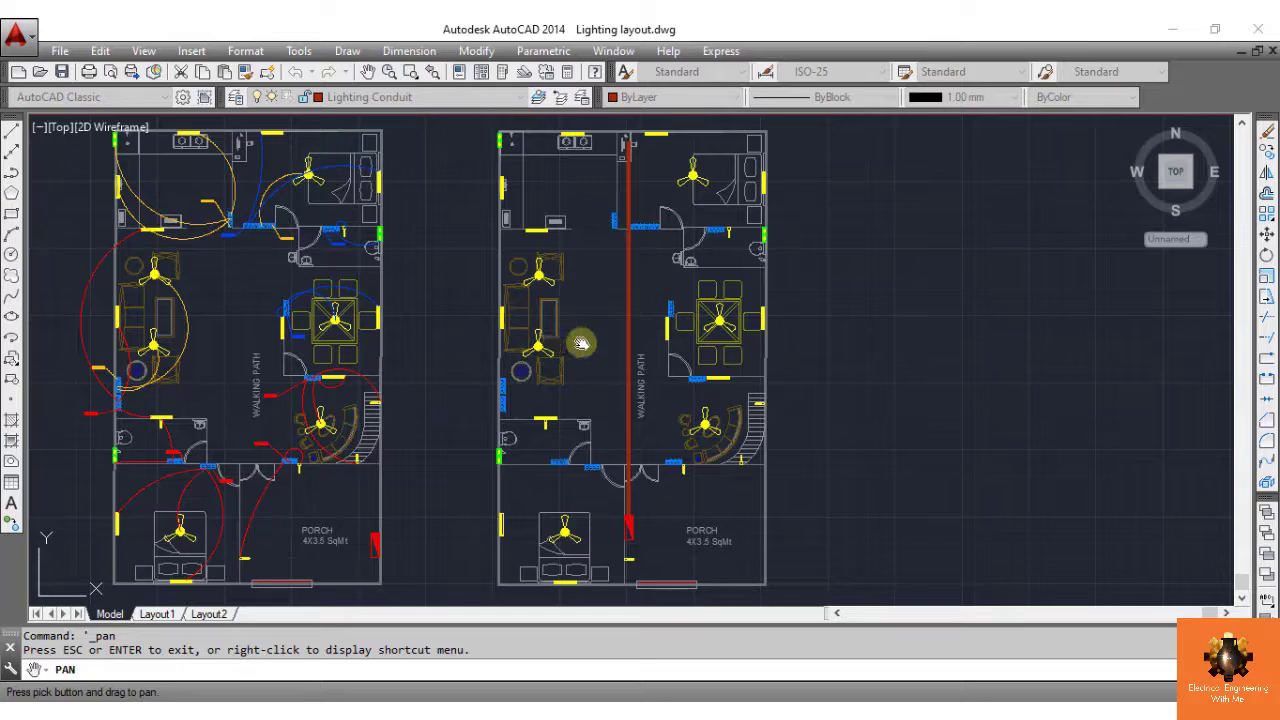
pyautogui.moveTo(581, 343); pyautogui.dragTo(700, 349)
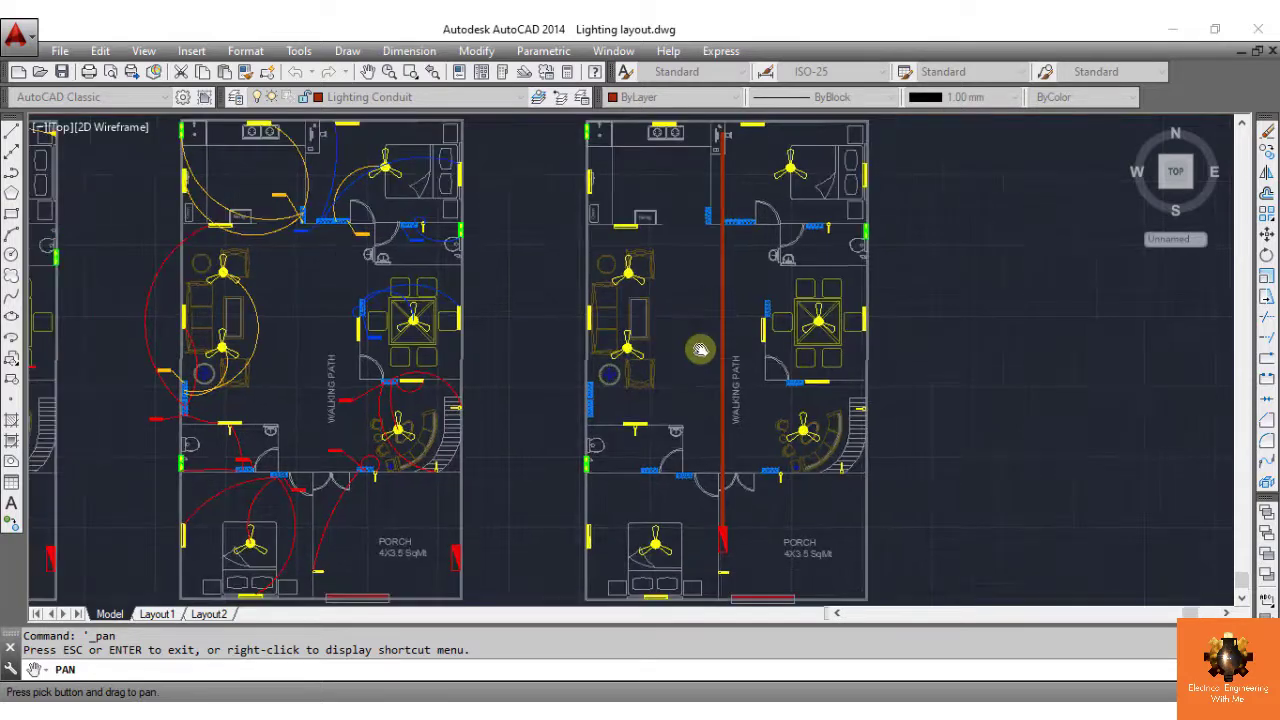
pyautogui.rightClick(700, 349)
pyautogui.click(712, 362)
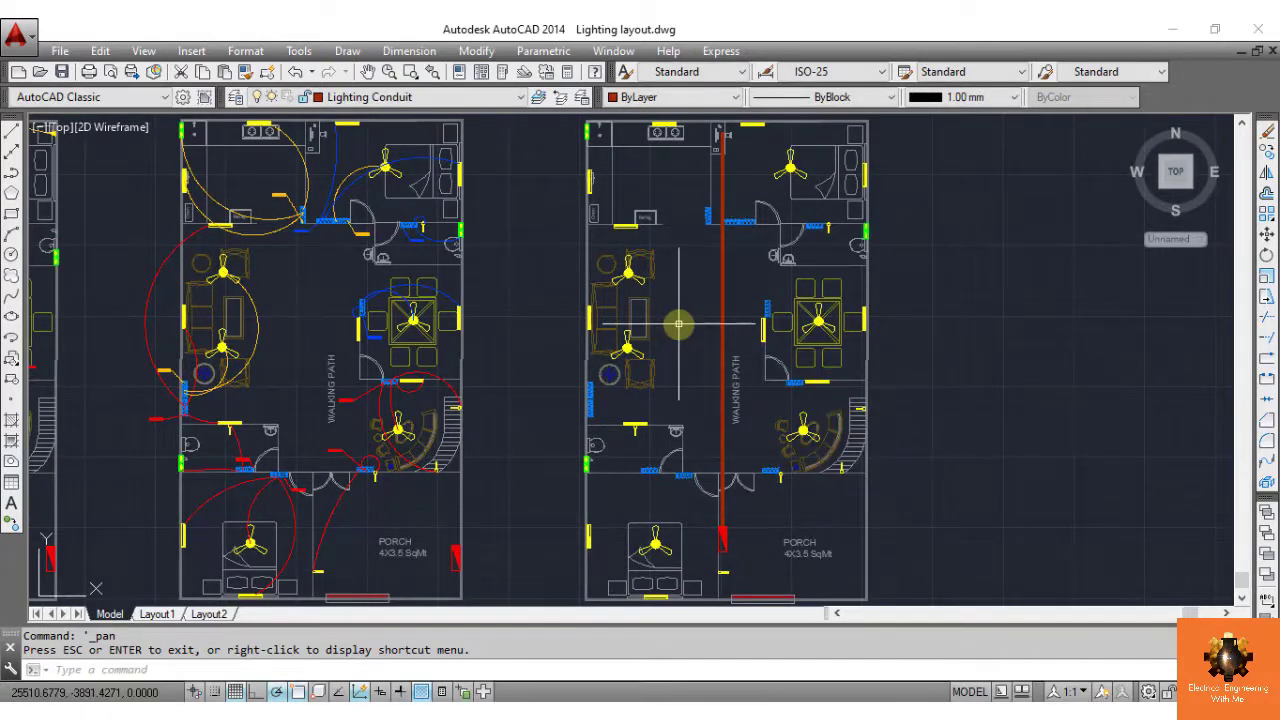
pyautogui.write('pl')
pyautogui.press('Return')
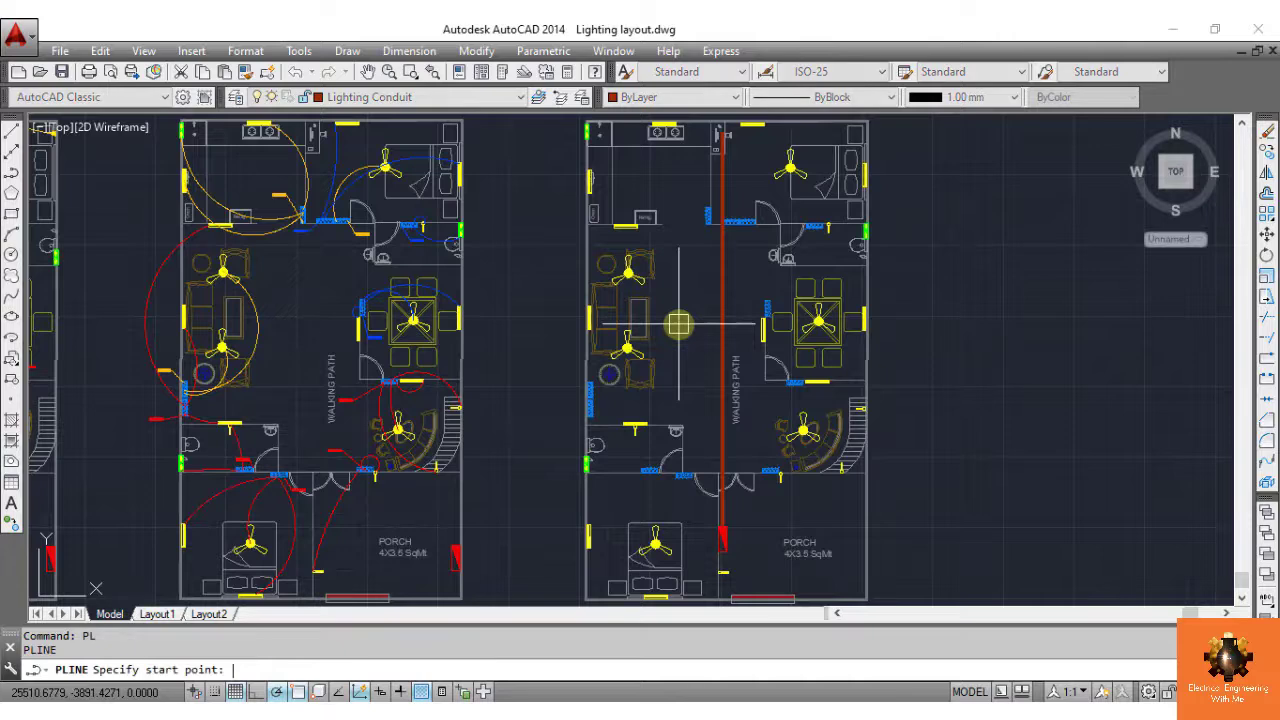
pyautogui.scroll(5, 667, 598)
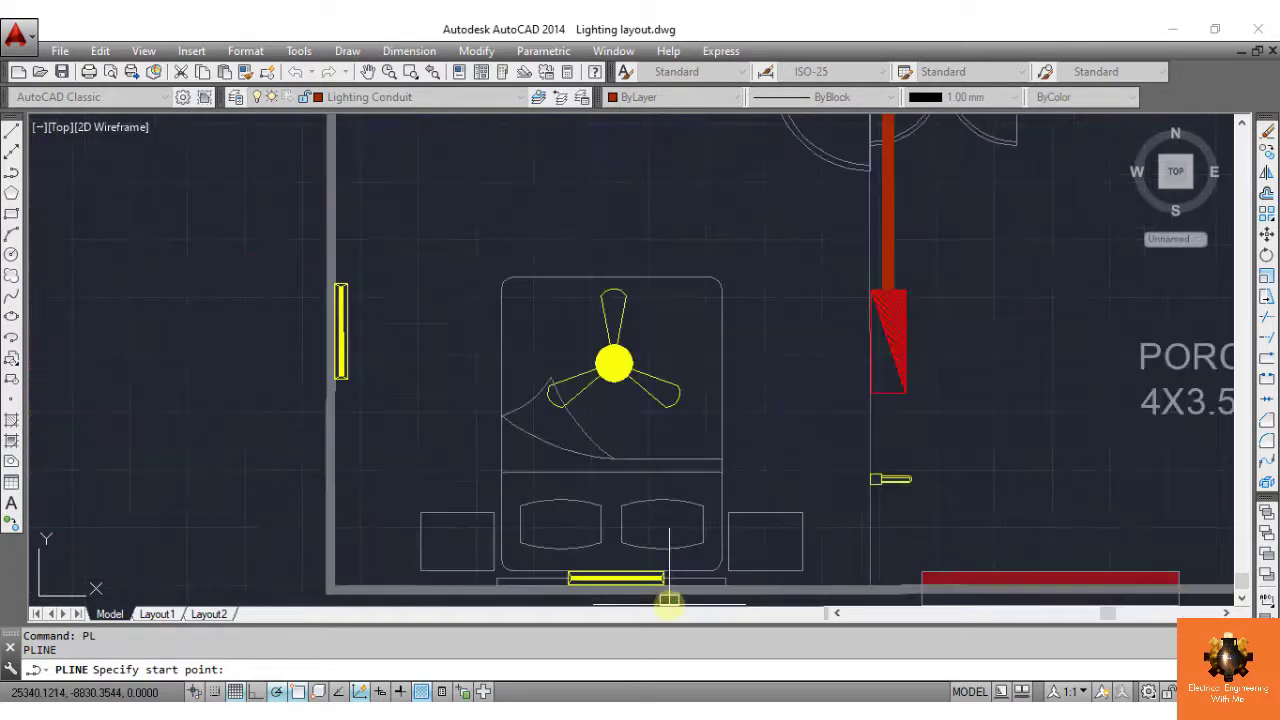
pyautogui.scroll(-2, 667, 598)
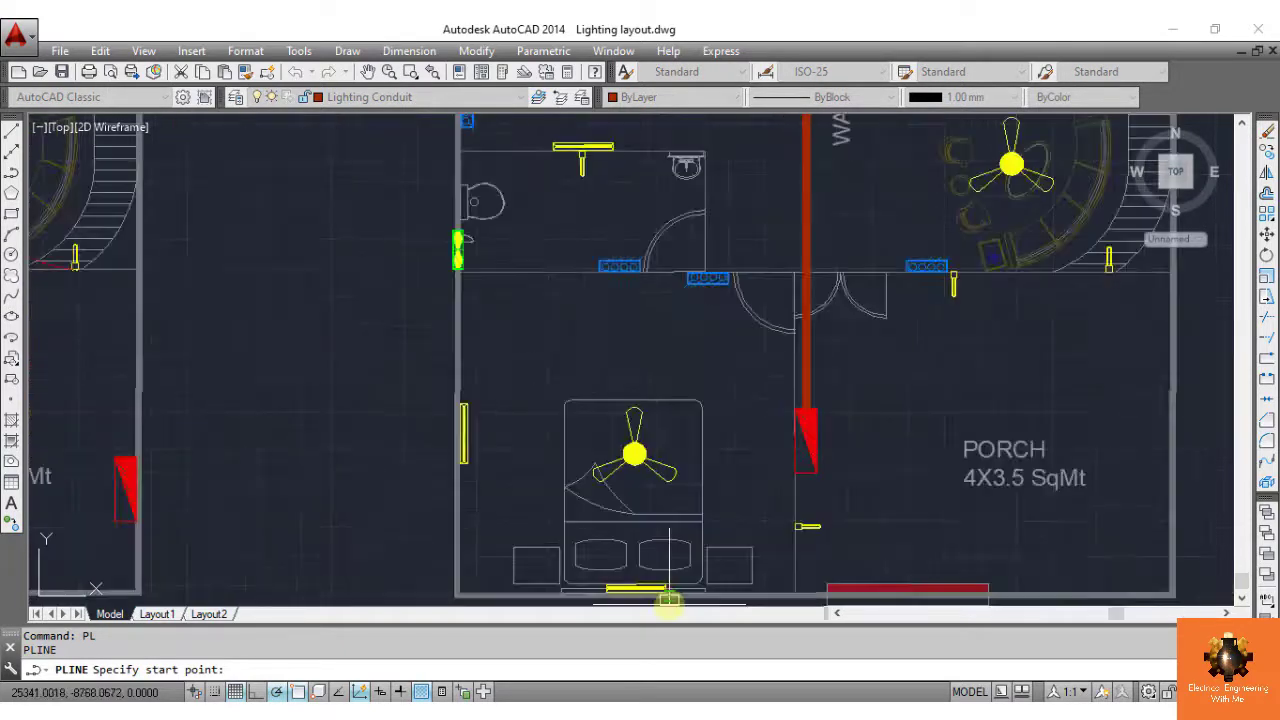
pyautogui.click(805, 392)
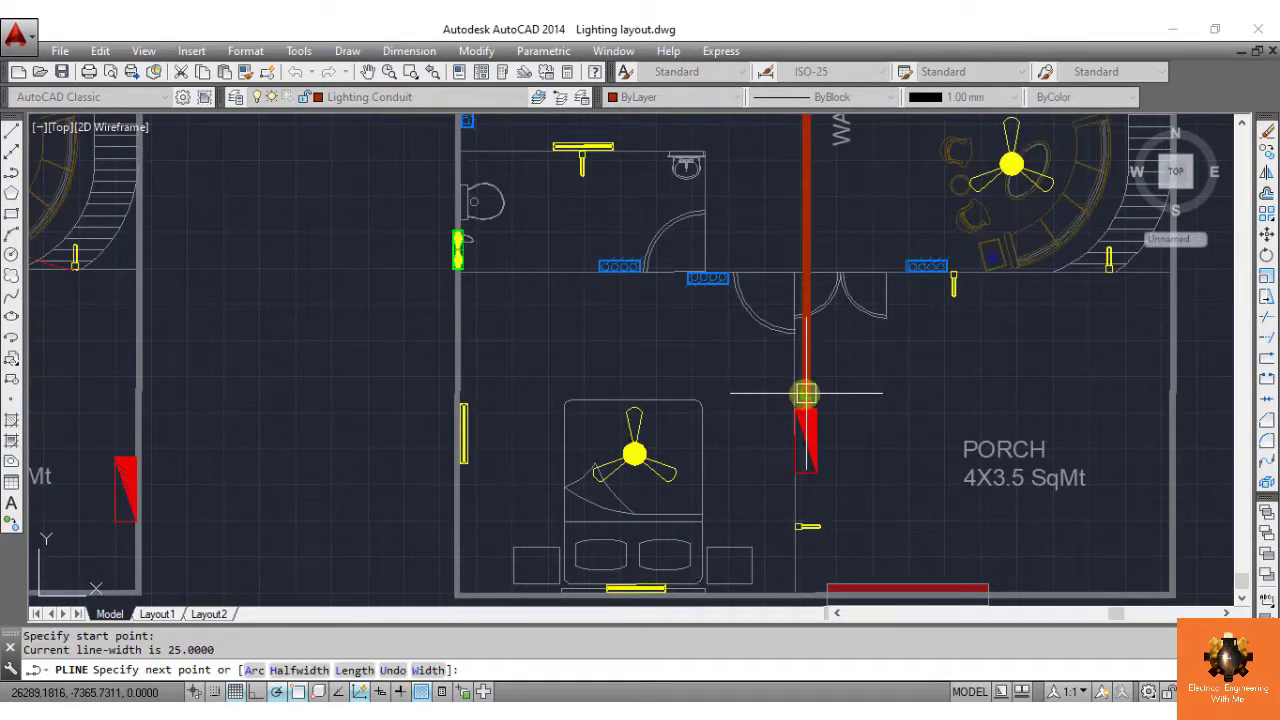
pyautogui.click(463, 385)
pyautogui.hotkey('ctrl', 'z')
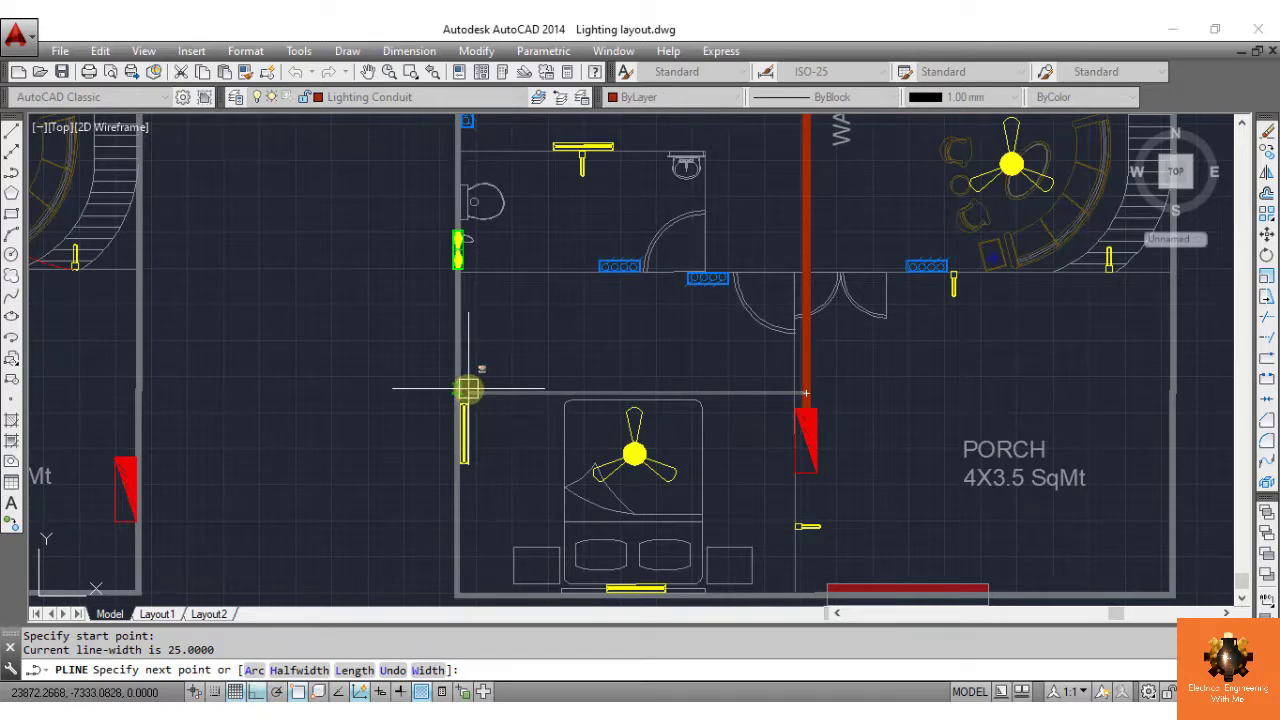
pyautogui.scroll(4, 474, 366)
pyautogui.click(491, 289)
pyautogui.scroll(-5, 491, 289)
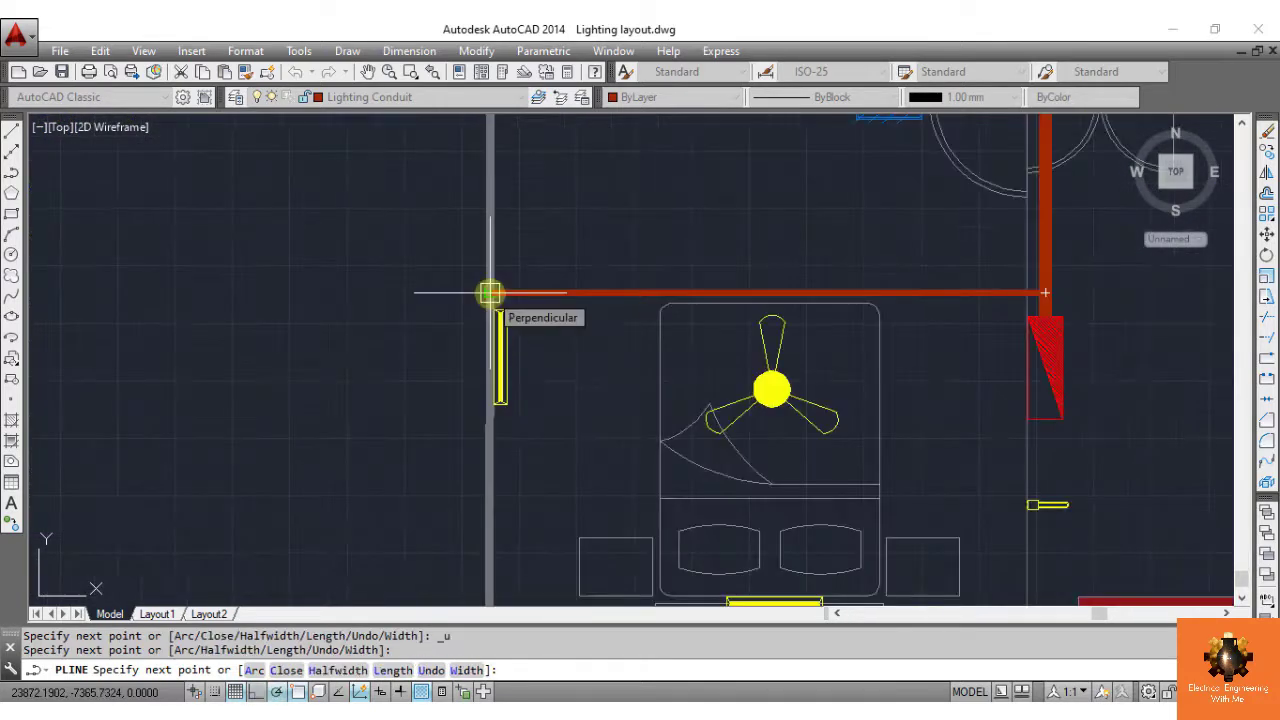
pyautogui.press('Return')
# Add a short conduit polyline linking that branch's wall end down to the tube light on the lower bedroom's outer wall
pyautogui.press('Return')
pyautogui.click(497, 320)
pyautogui.click(491, 292)
pyautogui.press('Return')
# Draw a vertical conduit from the lower bedroom branch through the ceiling fan to the tube light behind the bed
pyautogui.press('Return')
pyautogui.click(768, 291)
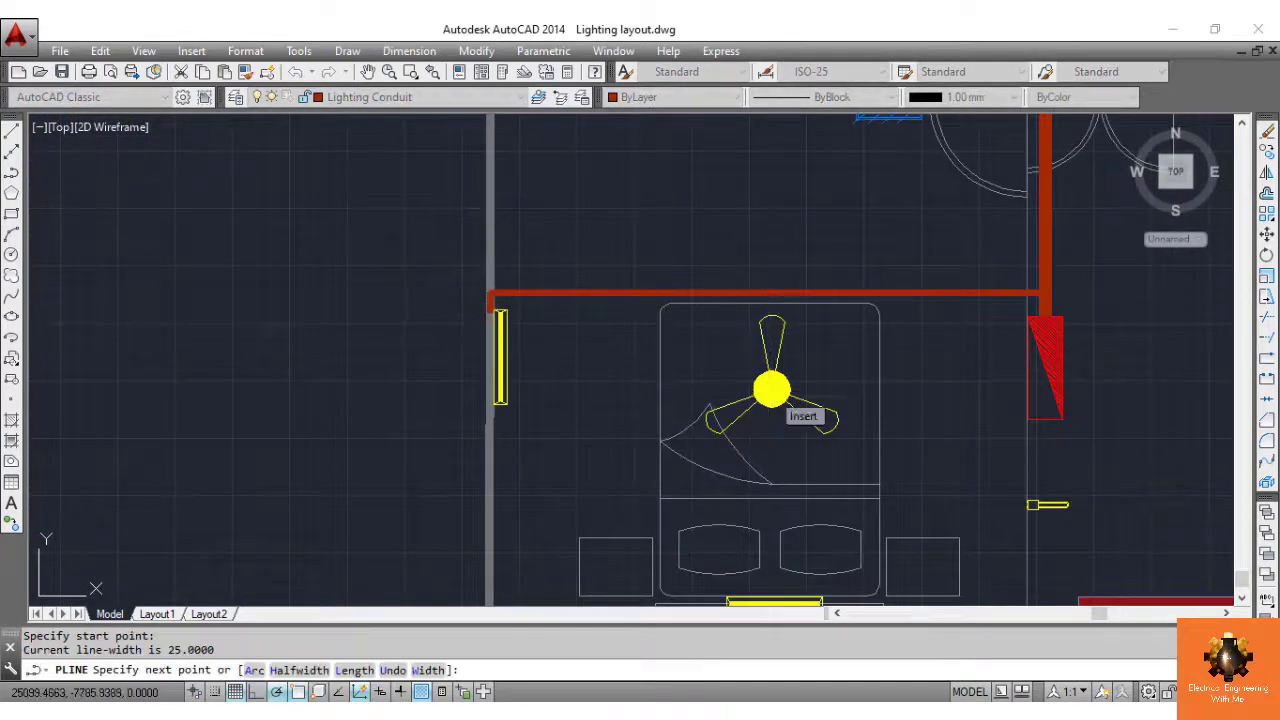
pyautogui.scroll(-3, 768, 300)
pyautogui.click(771, 388)
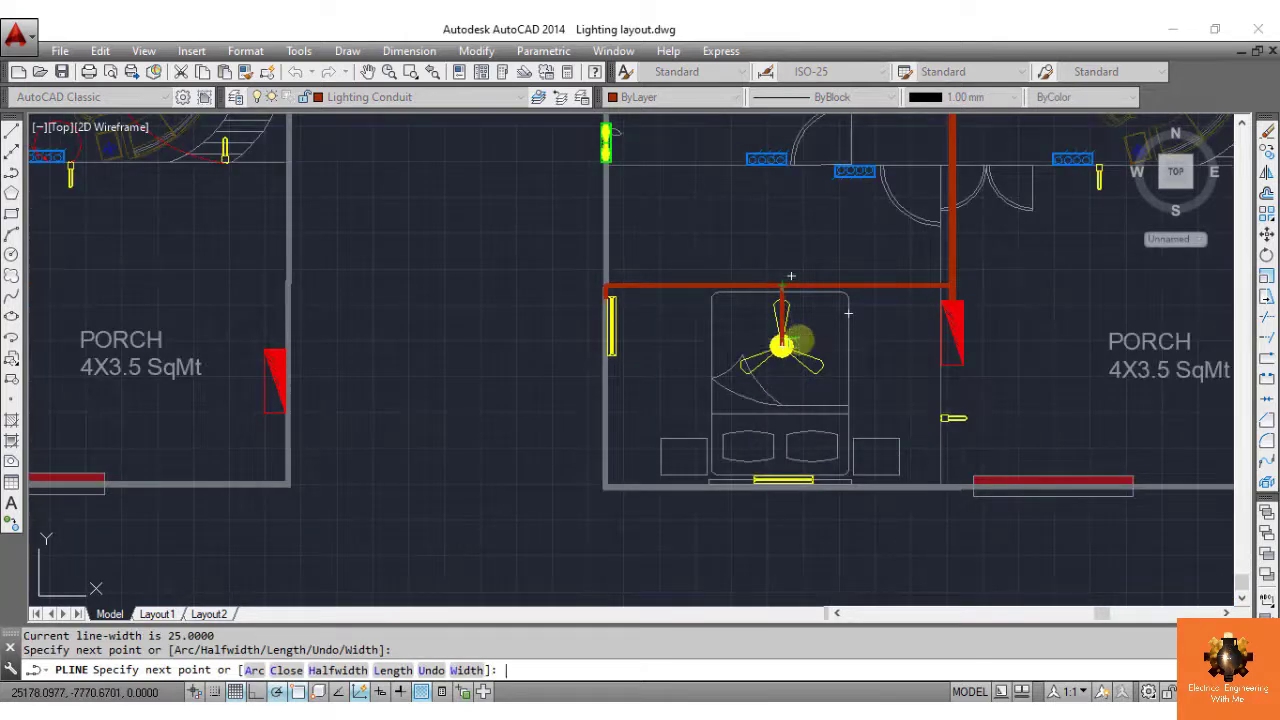
pyautogui.scroll(4, 770, 464)
pyautogui.click(849, 546)
pyautogui.press('Return')
# Draw a conduit from the main conduit along the wall between the toilet and lower bedroom to the outer wall
pyautogui.scroll(-3, 886, 414)
pyautogui.scroll(-1, 1026, 290)
pyautogui.moveTo(1024, 262); pyautogui.dragTo(794, 441, button='middle')
pyautogui.press('Return')
pyautogui.click(868, 257)
pyautogui.press('F8')
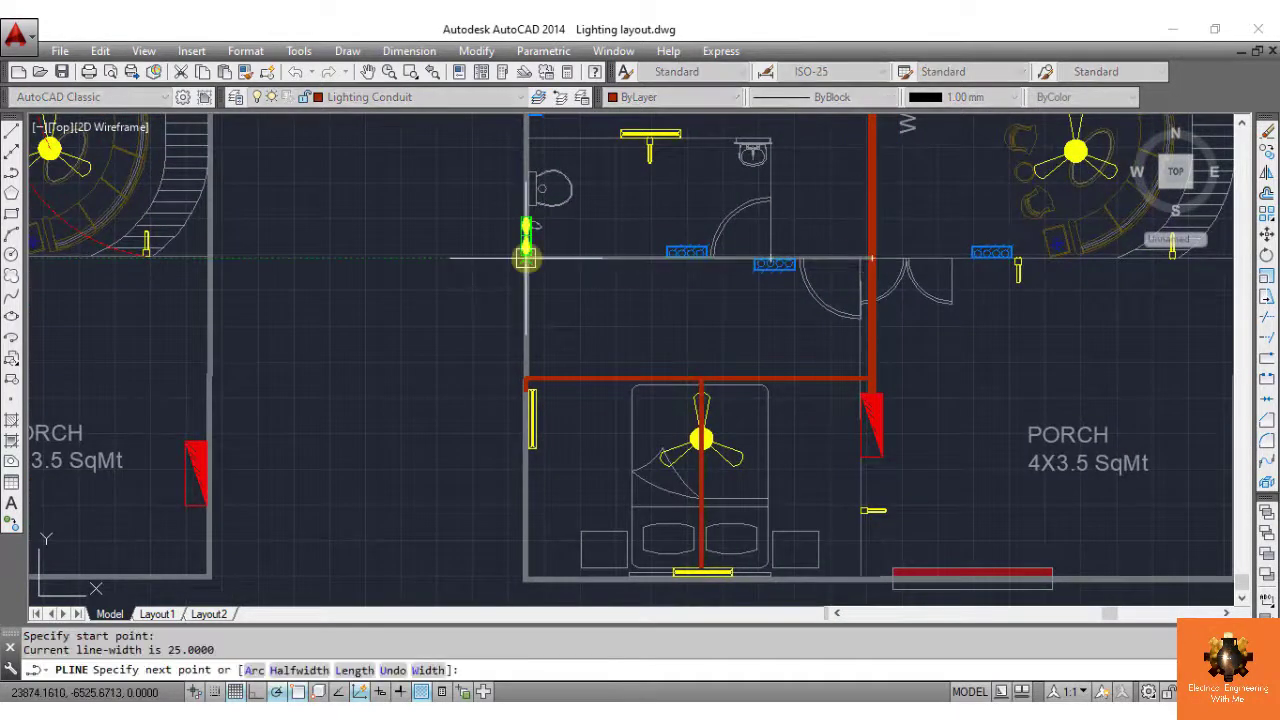
pyautogui.scroll(4, 536, 251)
pyautogui.click(512, 263)
pyautogui.hotkey('ctrl', 'z')
pyautogui.scroll(5, 513, 262)
pyautogui.click(489, 306)
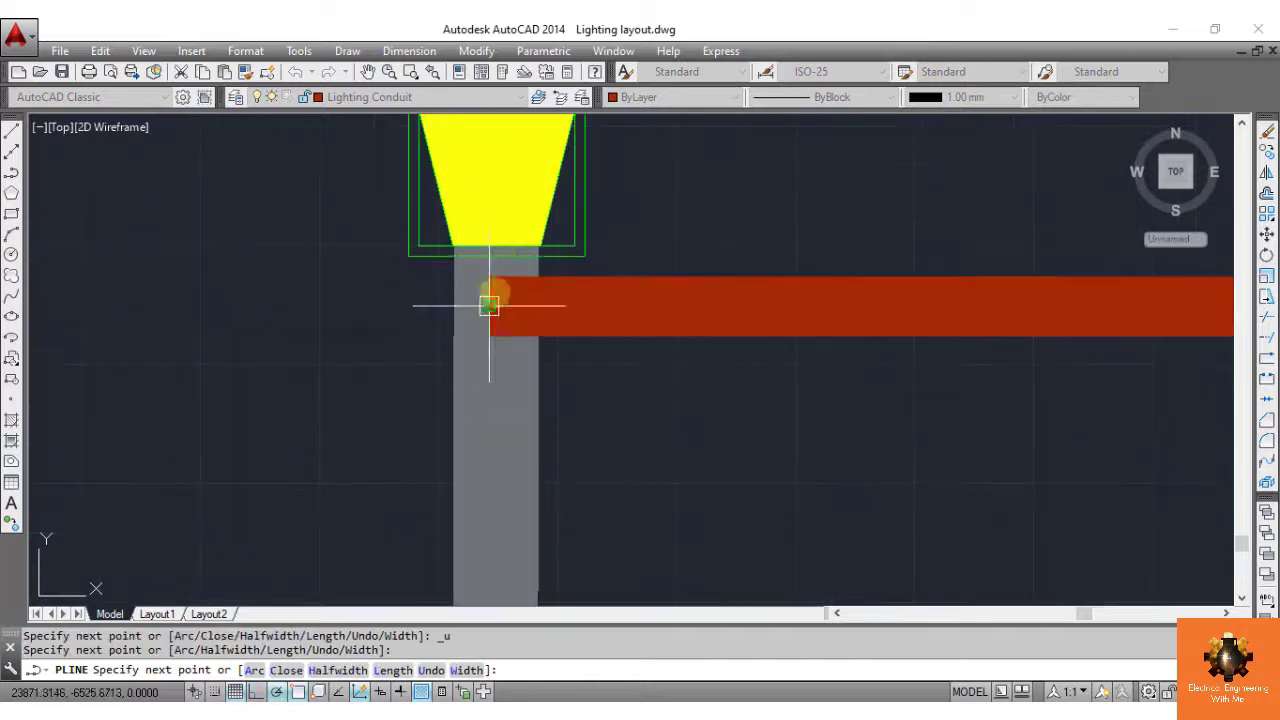
# Continue the toilet wall conduit up to the lower end of the toilet's exhaust fan and finish the polyline
pyautogui.click(496, 248)
pyautogui.hotkey('ctrl', 'z')
pyautogui.keyDown('shift'); pyautogui.click(486, 247); pyautogui.keyUp('shift')
pyautogui.press('Return')
# Draw a conduit from the toilet wall branch vertically up to the tube light and wall lamp on the toilet's upper wall
pyautogui.scroll(-8, 520, 284)
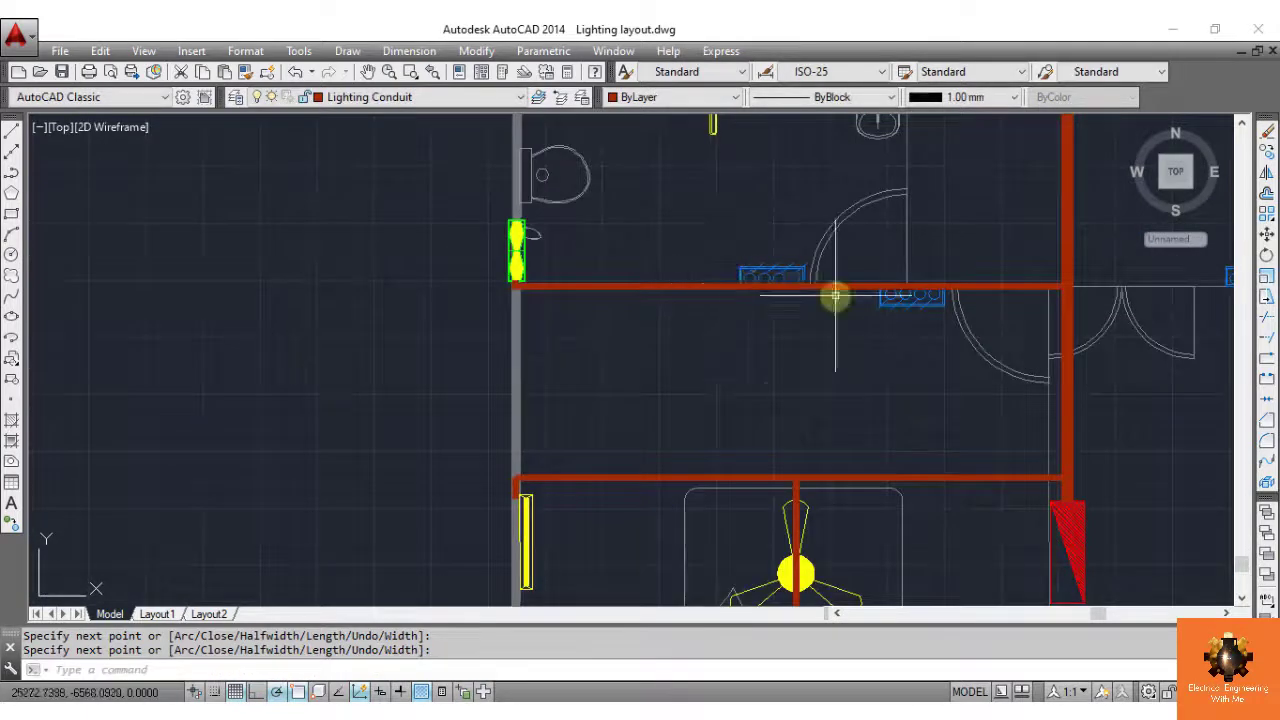
pyautogui.press('Return')
pyautogui.scroll(2, 714, 277)
pyautogui.moveTo(714, 277); pyautogui.dragTo(740, 463, button='middle')
pyautogui.click(712, 478)
pyautogui.click(712, 174)
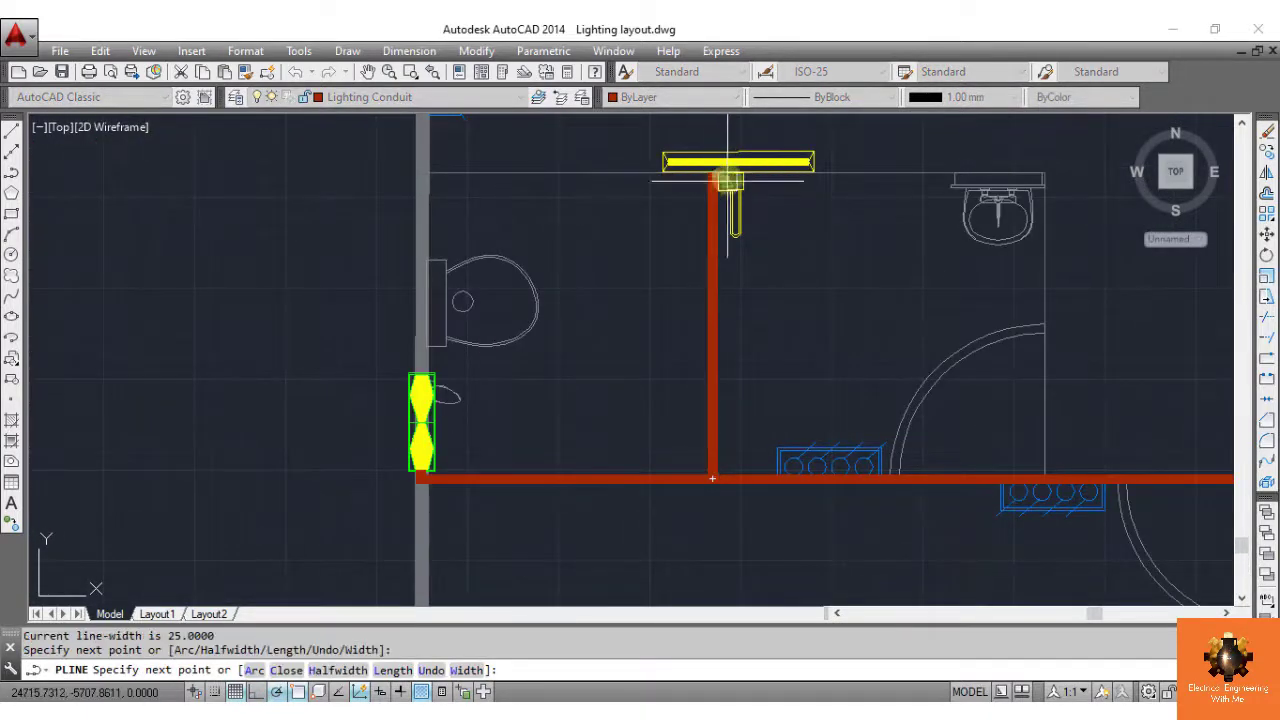
pyautogui.scroll(-7, 812, 236)
# Draw a horizontal conduit from the main conduit to the switchboards on the living room's outer wall
pyautogui.moveTo(921, 168); pyautogui.dragTo(920, 448, button='middle')
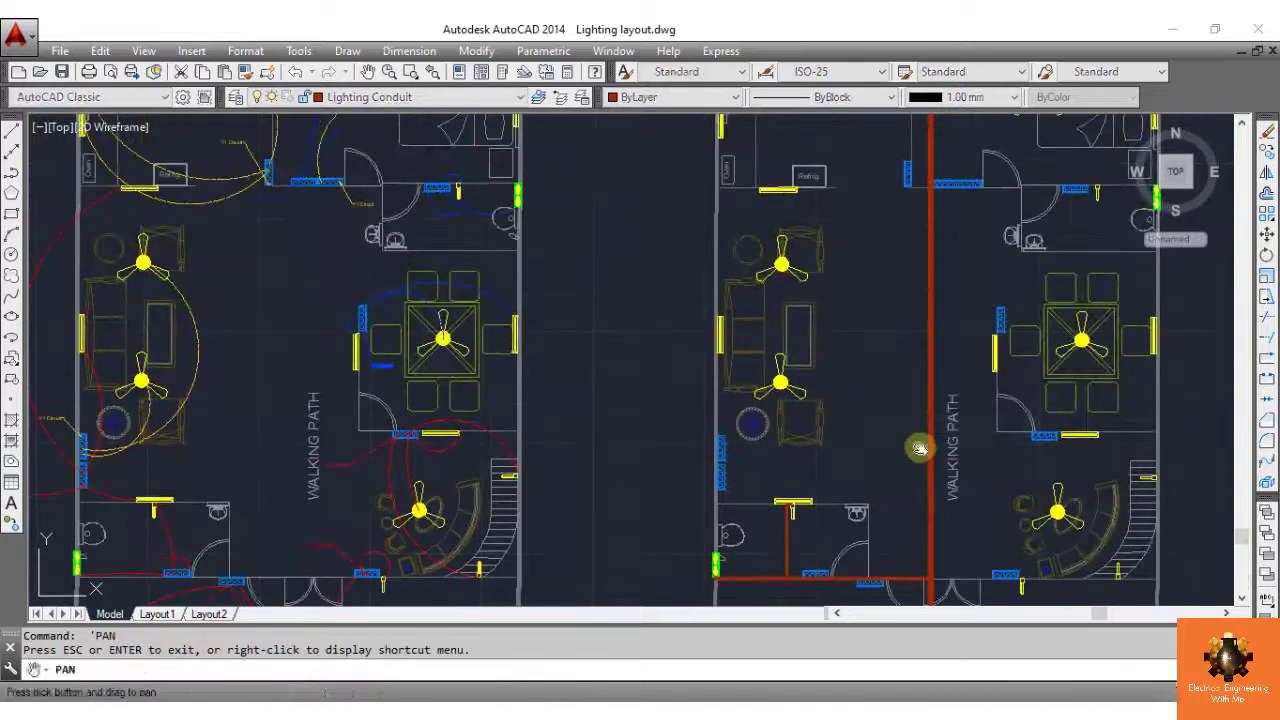
pyautogui.write('pl')
pyautogui.press('Return')
pyautogui.scroll(2, 921, 443)
pyautogui.click(929, 486)
pyautogui.scroll(5, 594, 484)
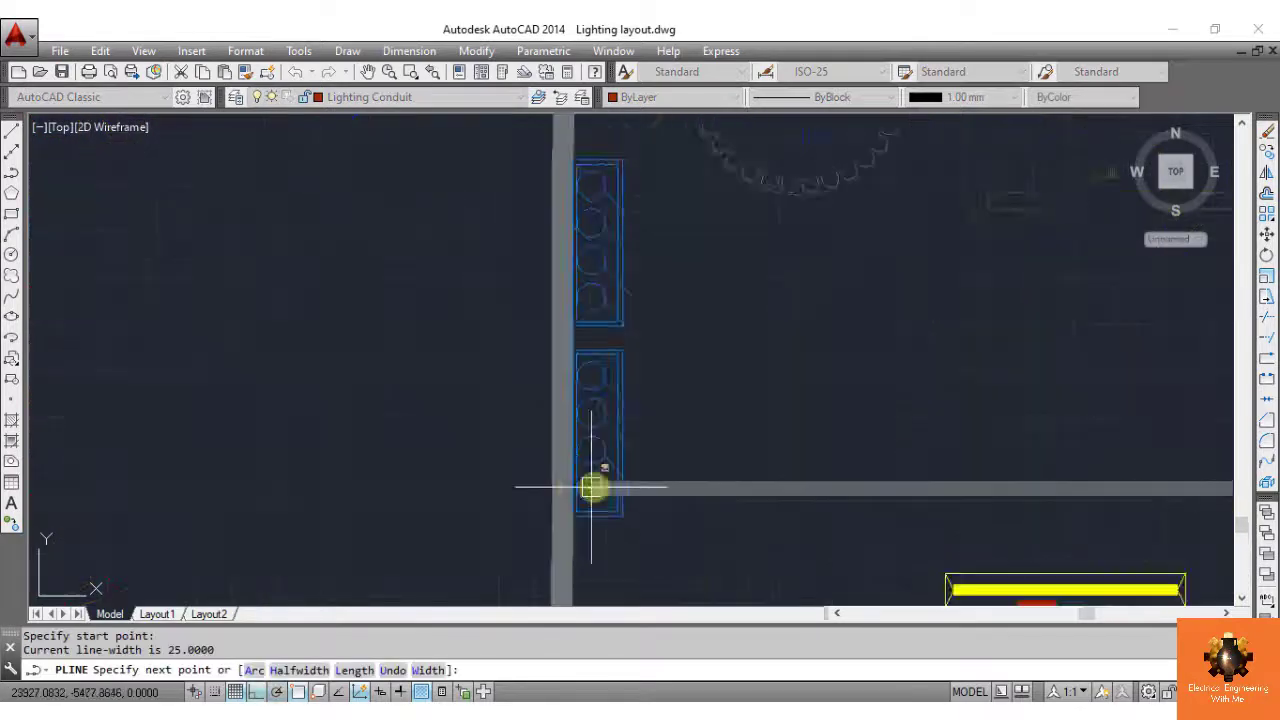
pyautogui.scroll(-5, 540, 300)
pyautogui.scroll(2, 543, 320)
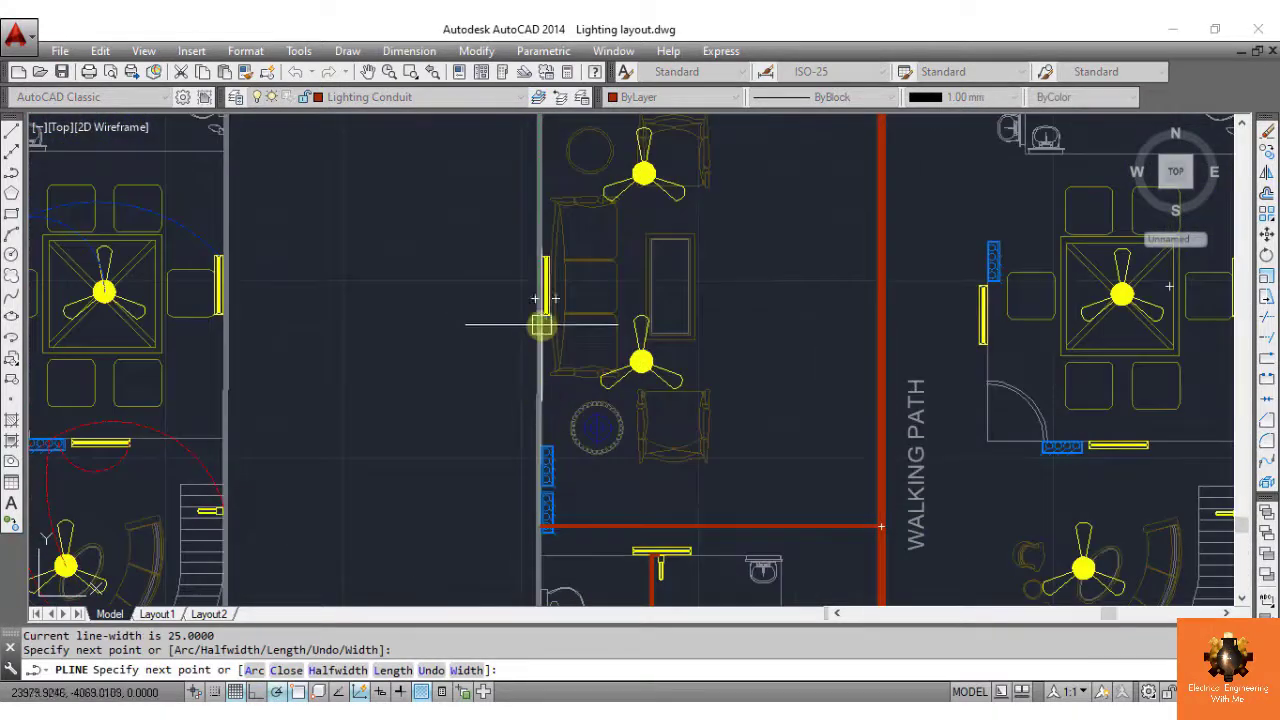
pyautogui.press('Return')
# Draw a vertical conduit from the upper living room fan through the lower fan to the horizontal switchboard branch
pyautogui.press('Return')
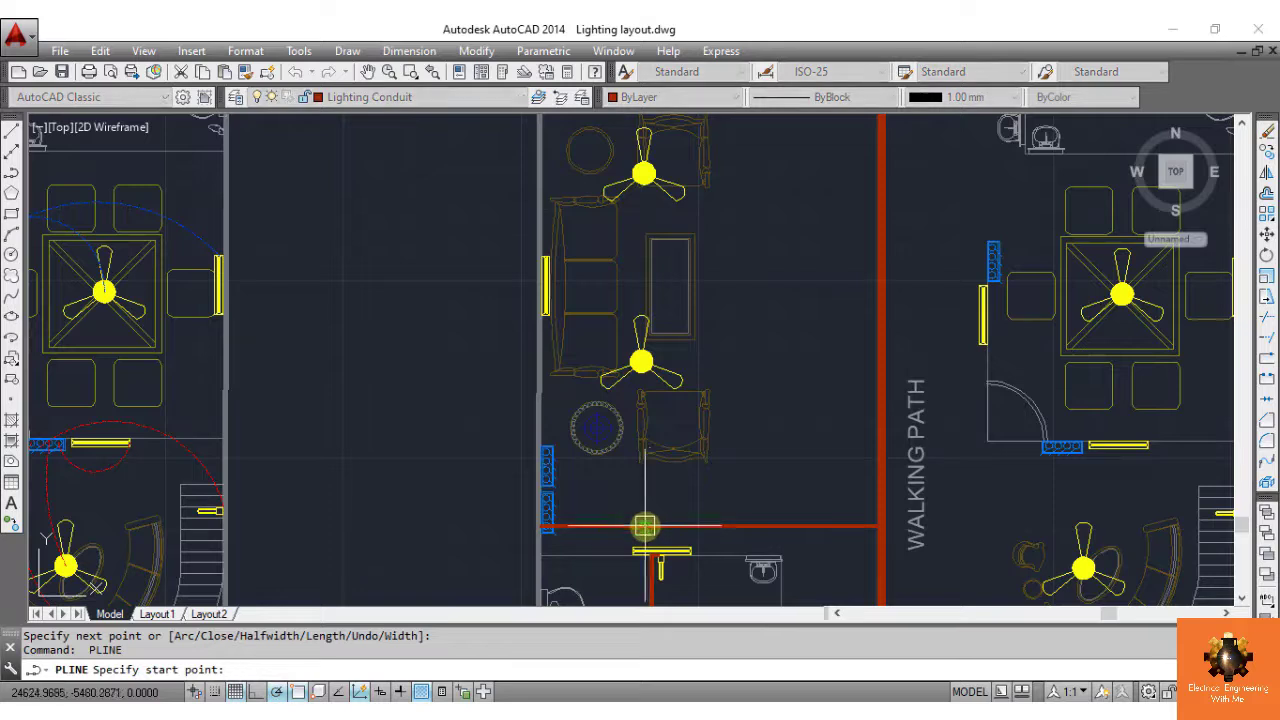
pyautogui.scroll(4, 641, 168)
pyautogui.click(658, 183)
pyautogui.scroll(-5, 641, 280)
pyautogui.scroll(4, 643, 491)
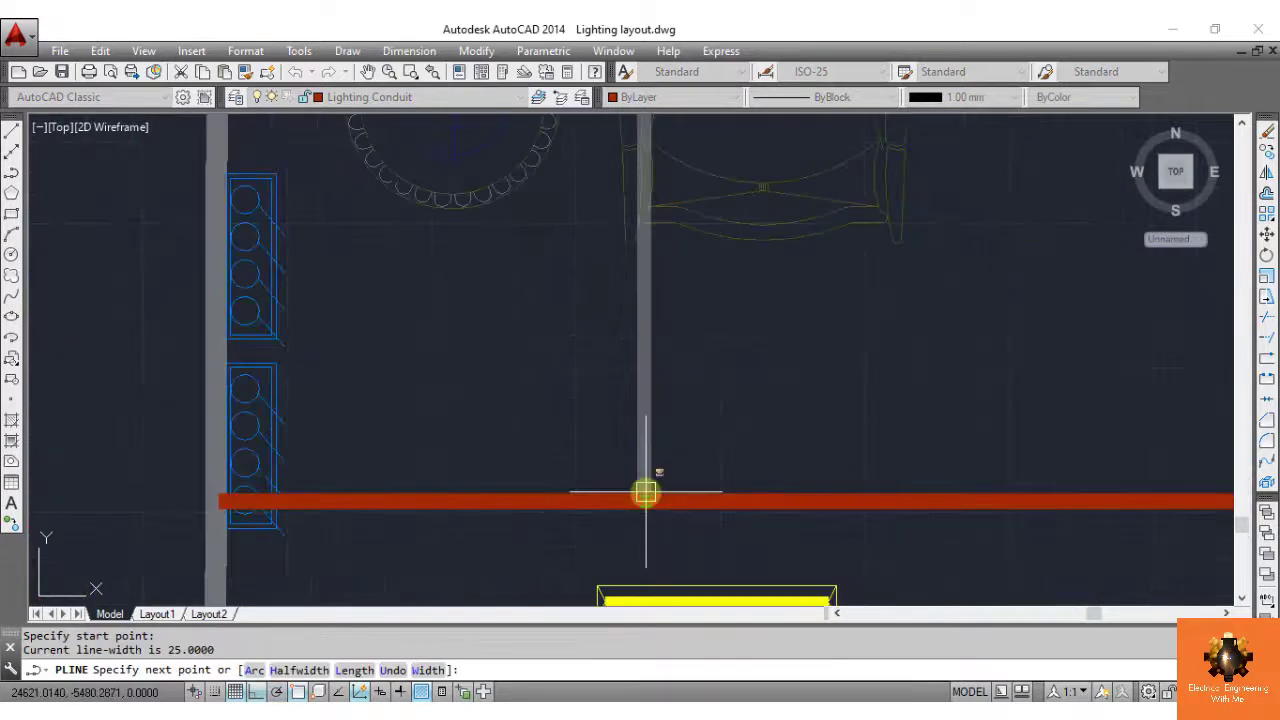
pyautogui.click(646, 498)
pyautogui.press('Return')
pyautogui.scroll(-3, 687, 397)
pyautogui.scroll(-3, 670, 330)
pyautogui.press('Return')
pyautogui.scroll(6, 737, 423)
pyautogui.click(737, 423)
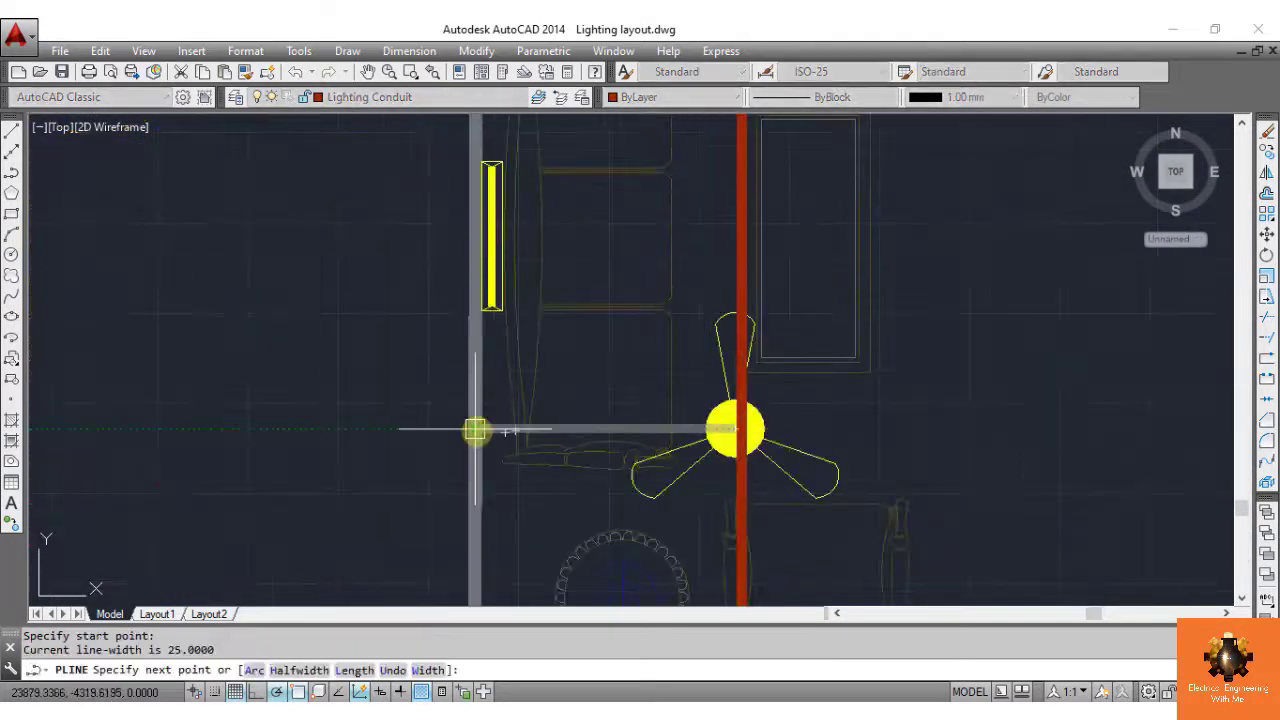
pyautogui.scroll(-6, 477, 429)
# Draw a vertical conduit from the living room switchboard branch along the outer wall up to the sofa-side tube light
pyautogui.press('Return')
pyautogui.scroll(4, 571, 405)
pyautogui.scroll(6, 557, 437)
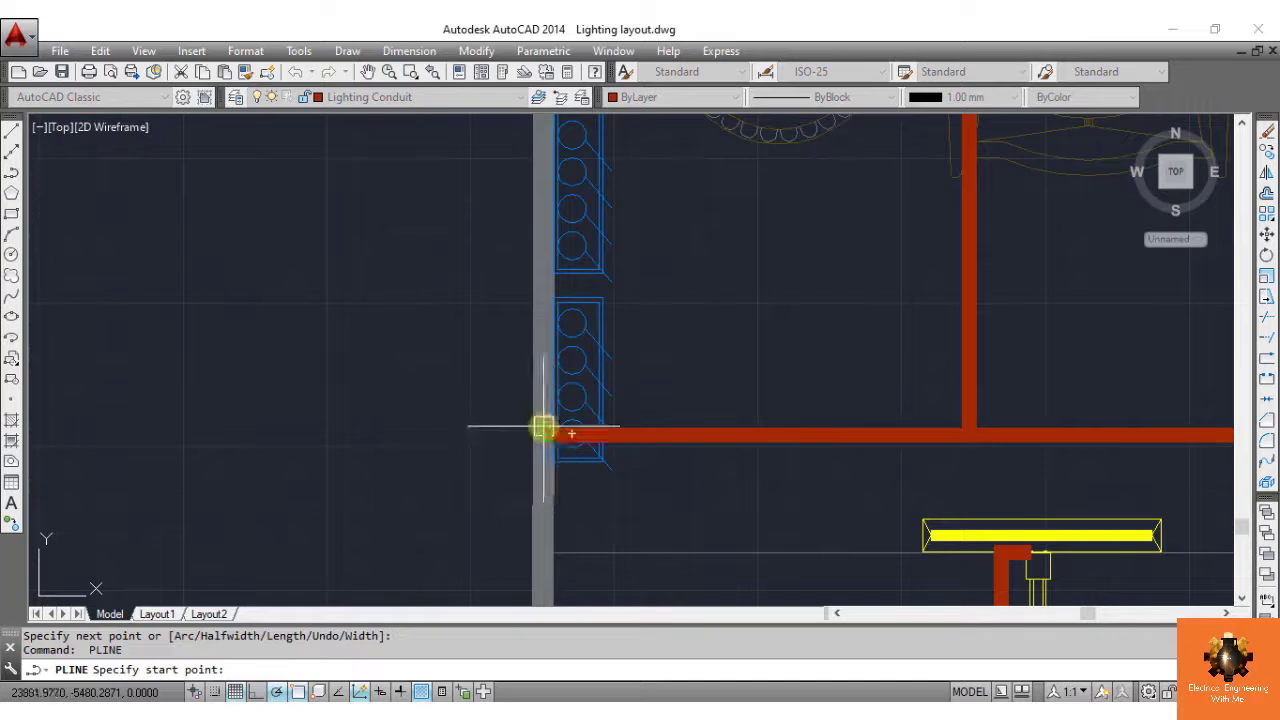
pyautogui.click(543, 429)
pyautogui.scroll(-6, 545, 420)
pyautogui.scroll(7, 551, 141)
pyautogui.click(546, 144)
pyautogui.press('Return')
pyautogui.scroll(-2, 546, 144)
# Draw a conduit from the upper living room fan up to the tube light on the kitchen's lower wall
pyautogui.scroll(-7, 484, 490)
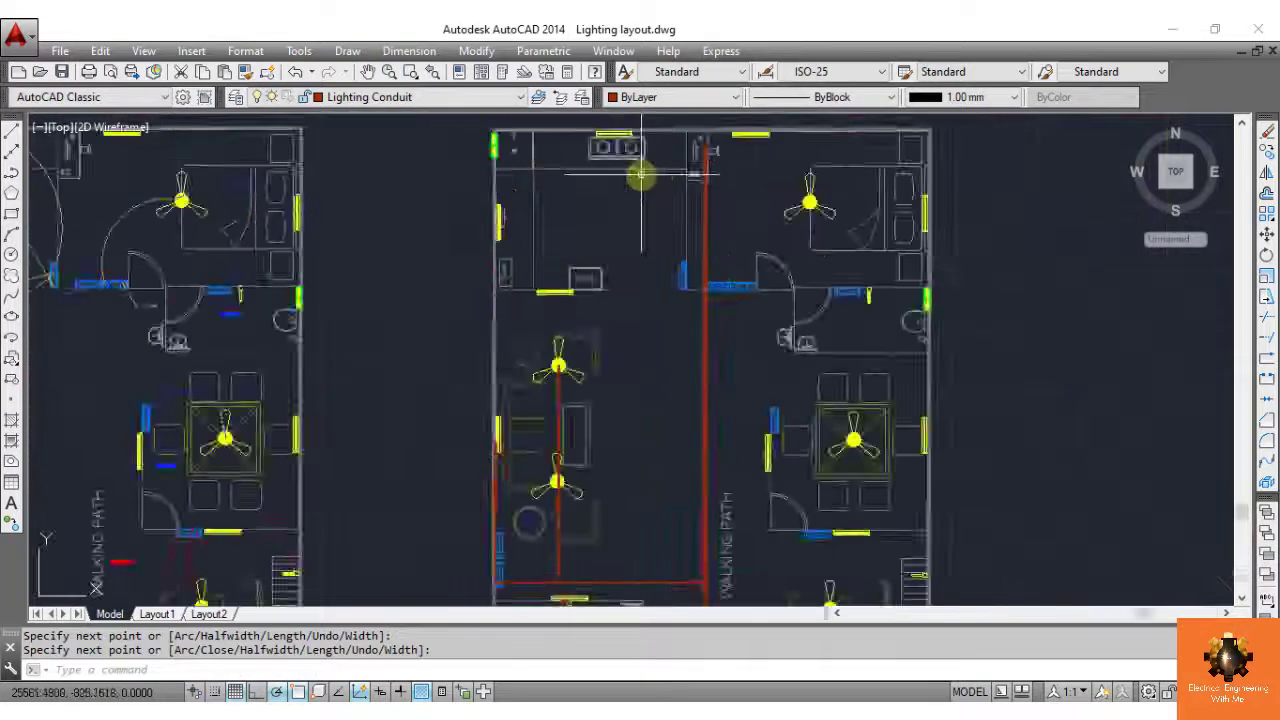
pyautogui.scroll(4, 567, 306)
pyautogui.press('Return')
pyautogui.click(542, 453)
pyautogui.scroll(7, 546, 266)
pyautogui.click(526, 295)
pyautogui.press('Return')
pyautogui.scroll(-11, 588, 324)
# Draw a short horizontal conduit between the main conduit and the kitchen switchboard
pyautogui.scroll(2, 737, 335)
pyautogui.scroll(3, 737, 335)
pyautogui.press('Return')
pyautogui.click(671, 334)
pyautogui.click(638, 334)
pyautogui.press('Return')
# Draw a conduit from the kitchen switchboard across to the outer wall and up past the tube light to the exhaust fan
pyautogui.moveTo(632, 170); pyautogui.dragTo(652, 290, button='middle')
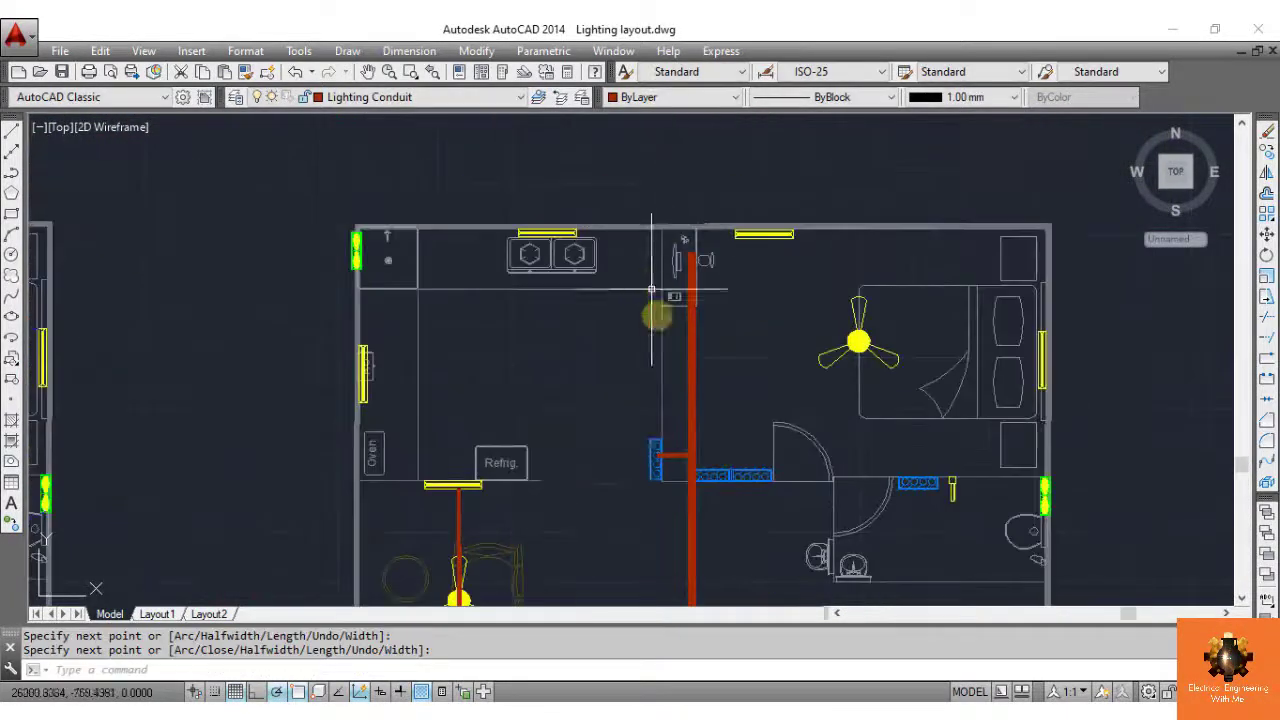
pyautogui.press('Return')
pyautogui.click(655, 456)
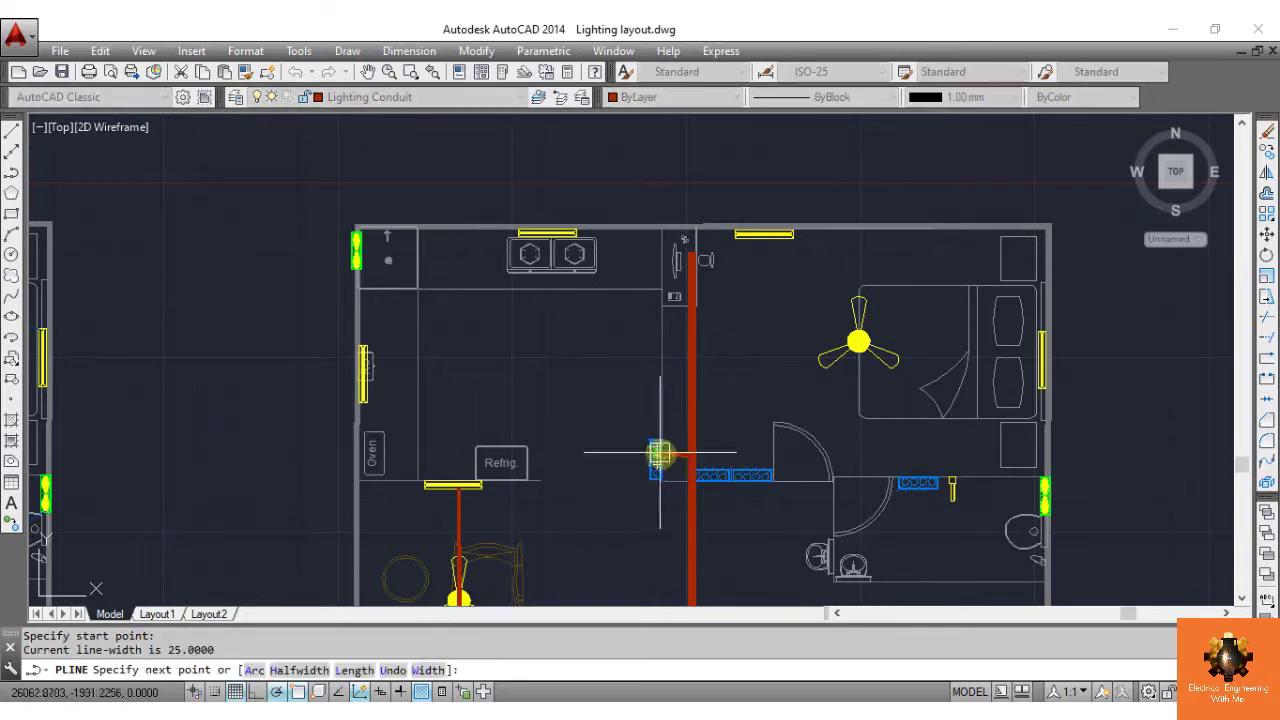
pyautogui.click(357, 458)
pyautogui.scroll(6, 356, 270)
pyautogui.scroll(-4, 360, 257)
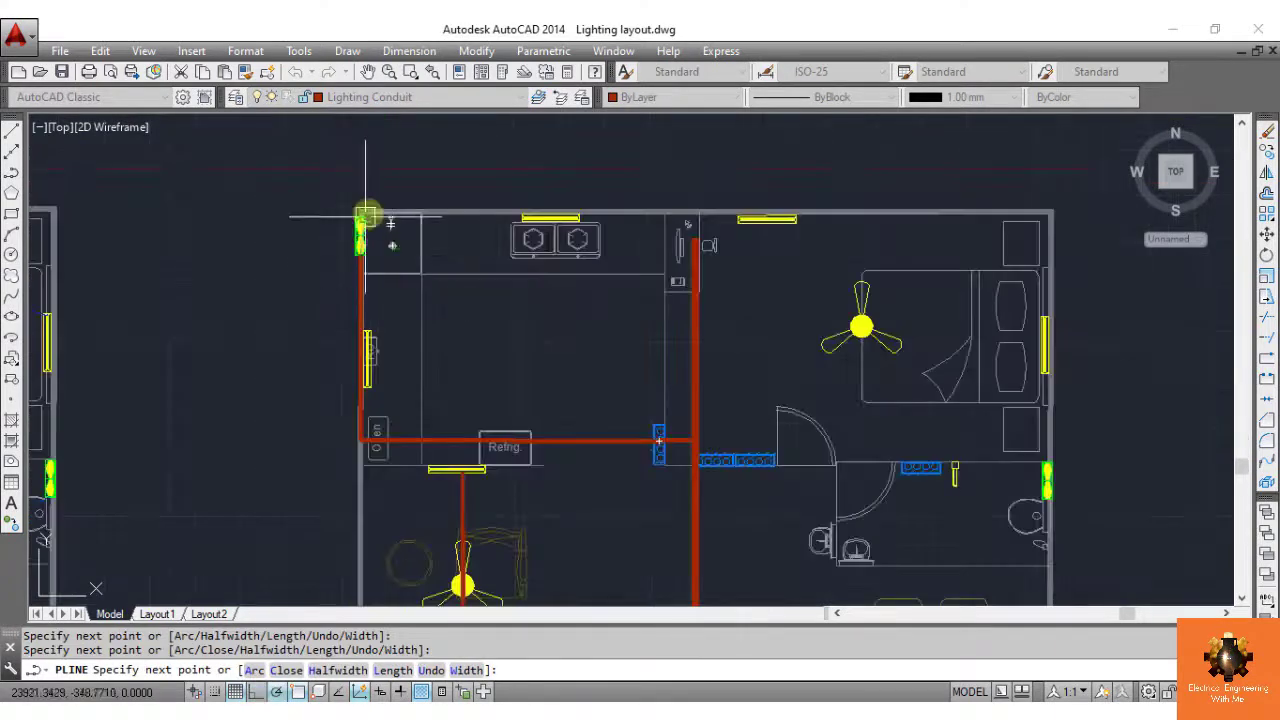
pyautogui.press('Return')
# Draw a horizontal conduit from the kitchen exhaust fan to the tube light above the stove
pyautogui.scroll(3, 362, 217)
pyautogui.press('Return')
pyautogui.click(358, 227)
pyautogui.click(1012, 230)
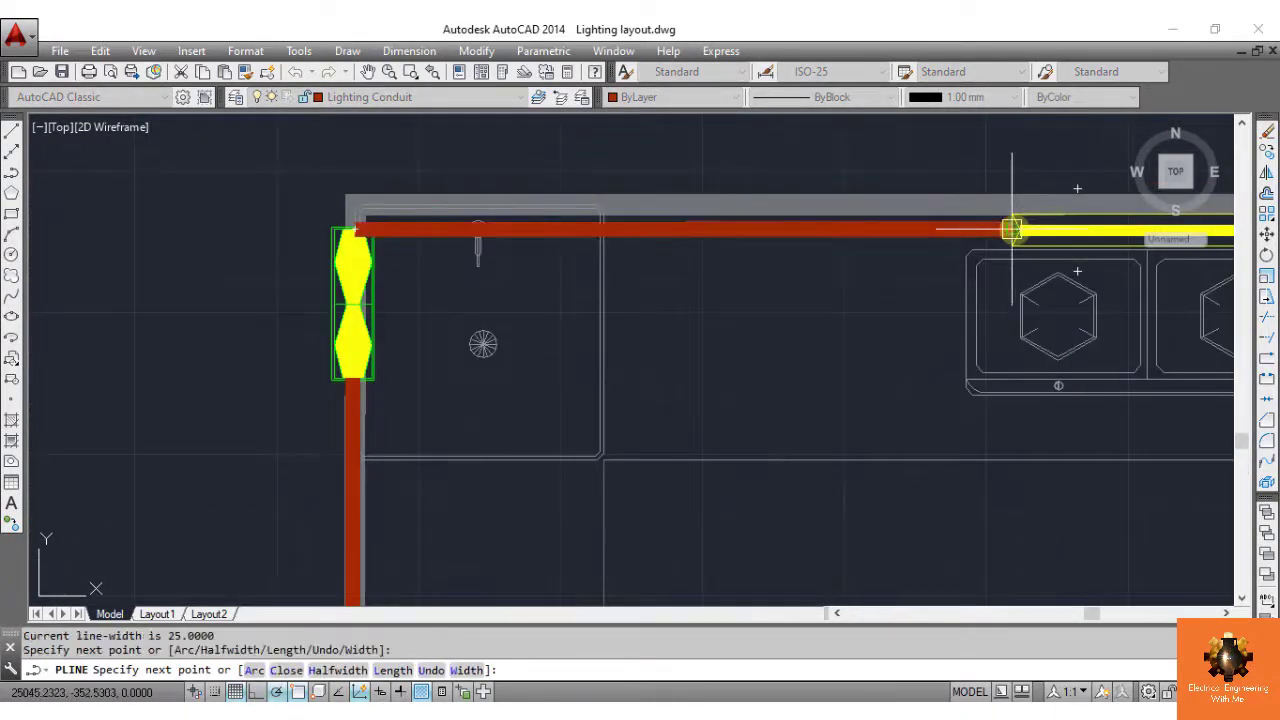
pyautogui.scroll(-5, 764, 319)
pyautogui.scroll(2, 764, 319)
pyautogui.press('Escape')
pyautogui.press('Escape')
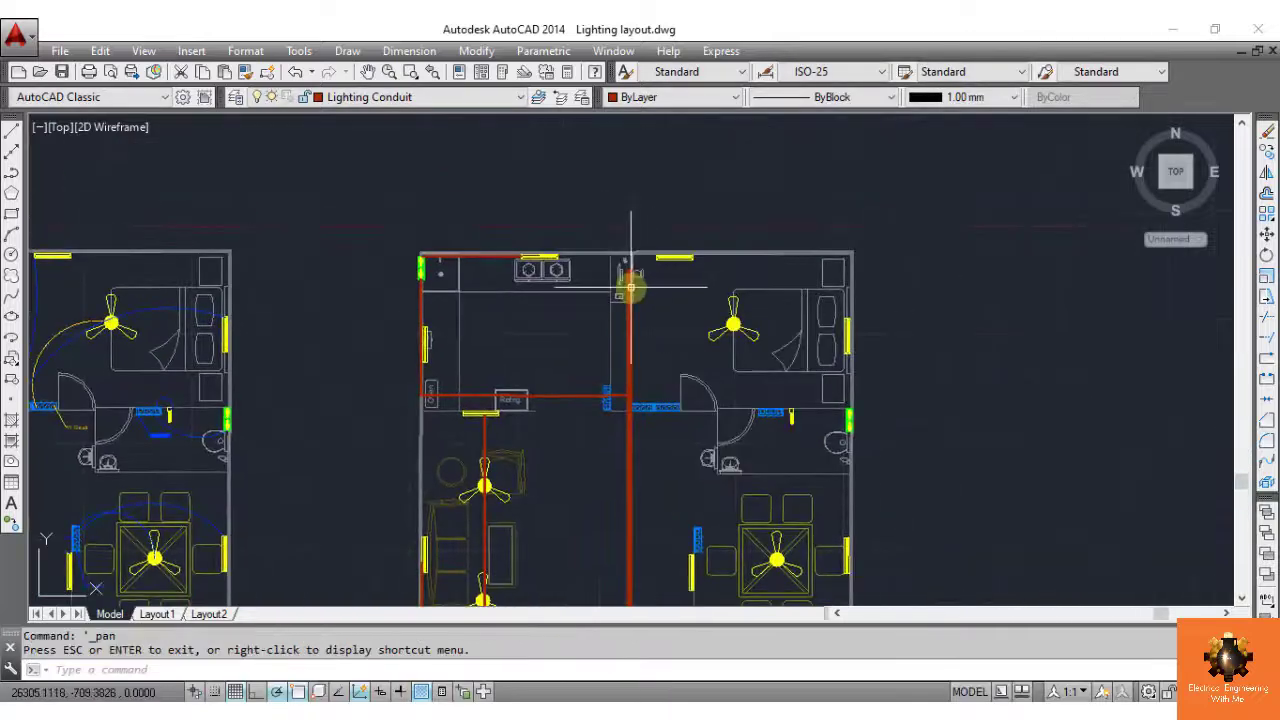
# Draw a horizontal conduit from the upper bedroom's ceiling fan to the main conduit
pyautogui.write('pl')
pyautogui.press('Return')
pyautogui.scroll(4, 732, 323)
pyautogui.click(732, 323)
pyautogui.scroll(-2, 732, 323)
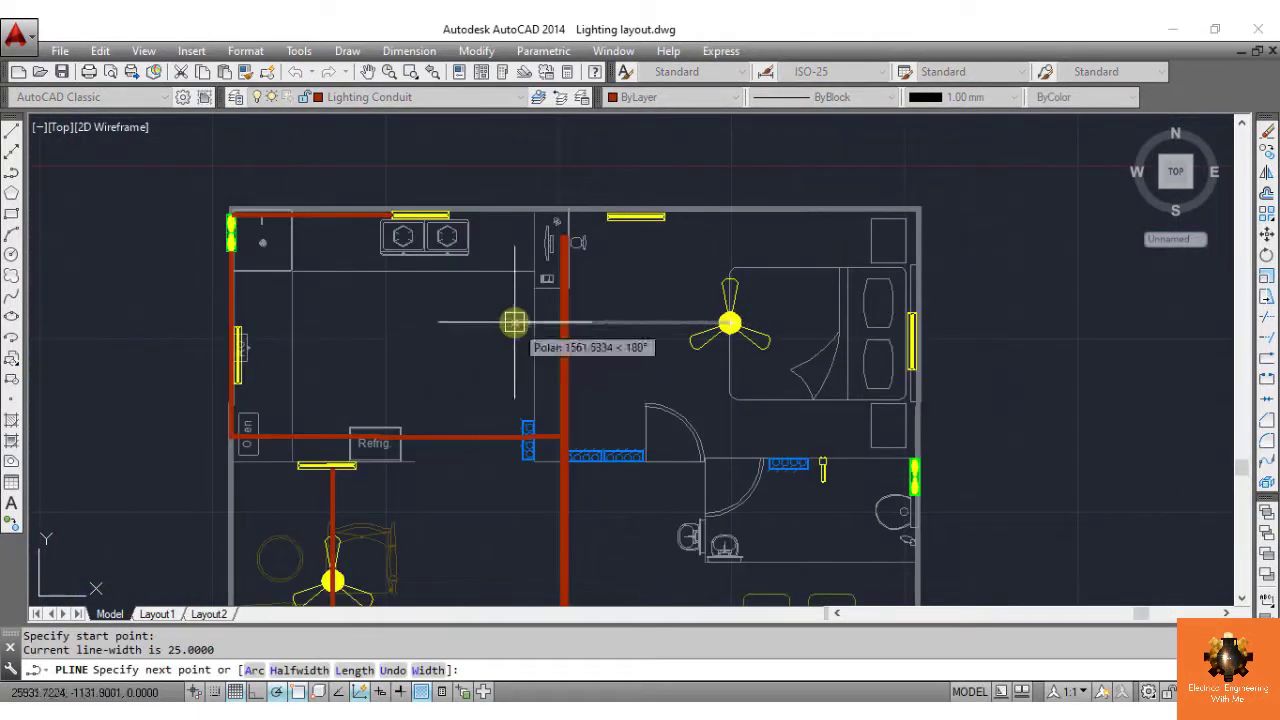
pyautogui.click(565, 325)
pyautogui.press('Return')
# Draw a conduit from the upper bedroom's ceiling fan to the tube light on the outer wall behind the bed
pyautogui.press('Return')
pyautogui.click(730, 323)
pyautogui.scroll(5, 912, 324)
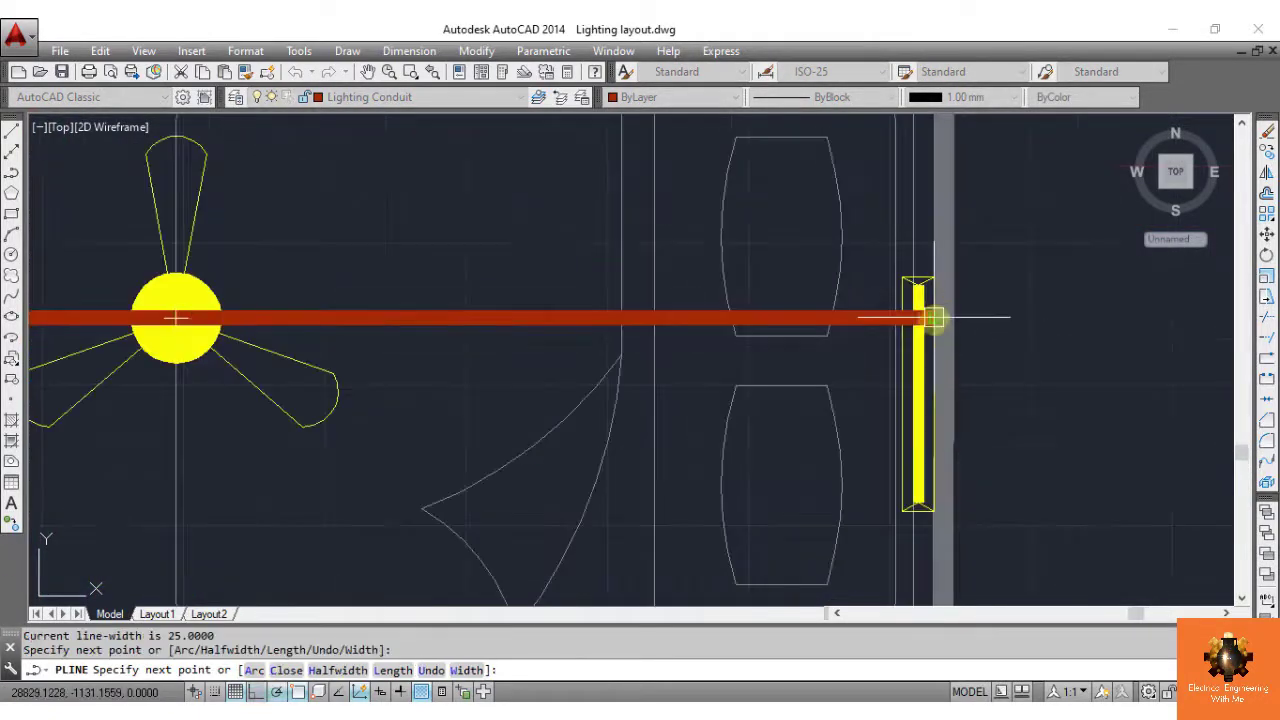
pyautogui.click(912, 324)
pyautogui.press('Return')
# Stretch the main conduit's upper end vertically towards the house's upper wall, level with the tube lights there
pyautogui.press('Return')
pyautogui.scroll(-2, 755, 318)
pyautogui.scroll(-2, 777, 285)
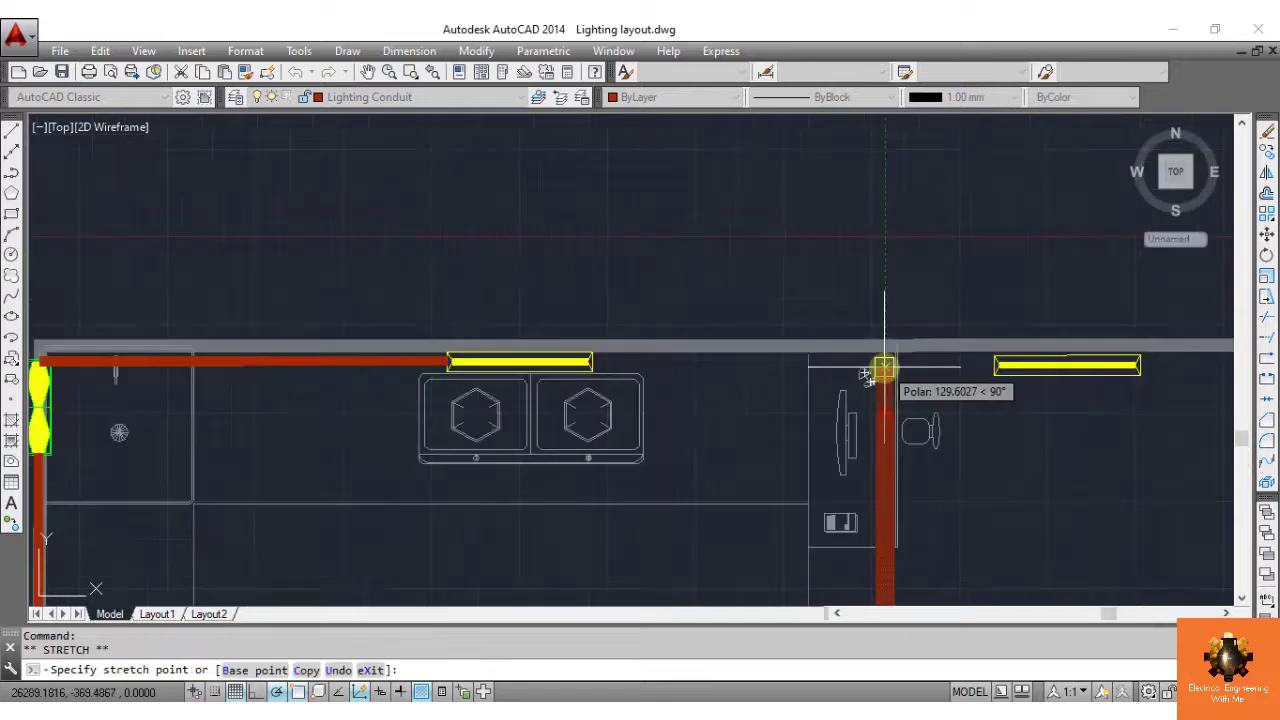
pyautogui.scroll(8, 883, 362)
pyautogui.keyDown('shift'); pyautogui.click(891, 291); pyautogui.keyUp('shift')
pyautogui.scroll(-8, 917, 320)
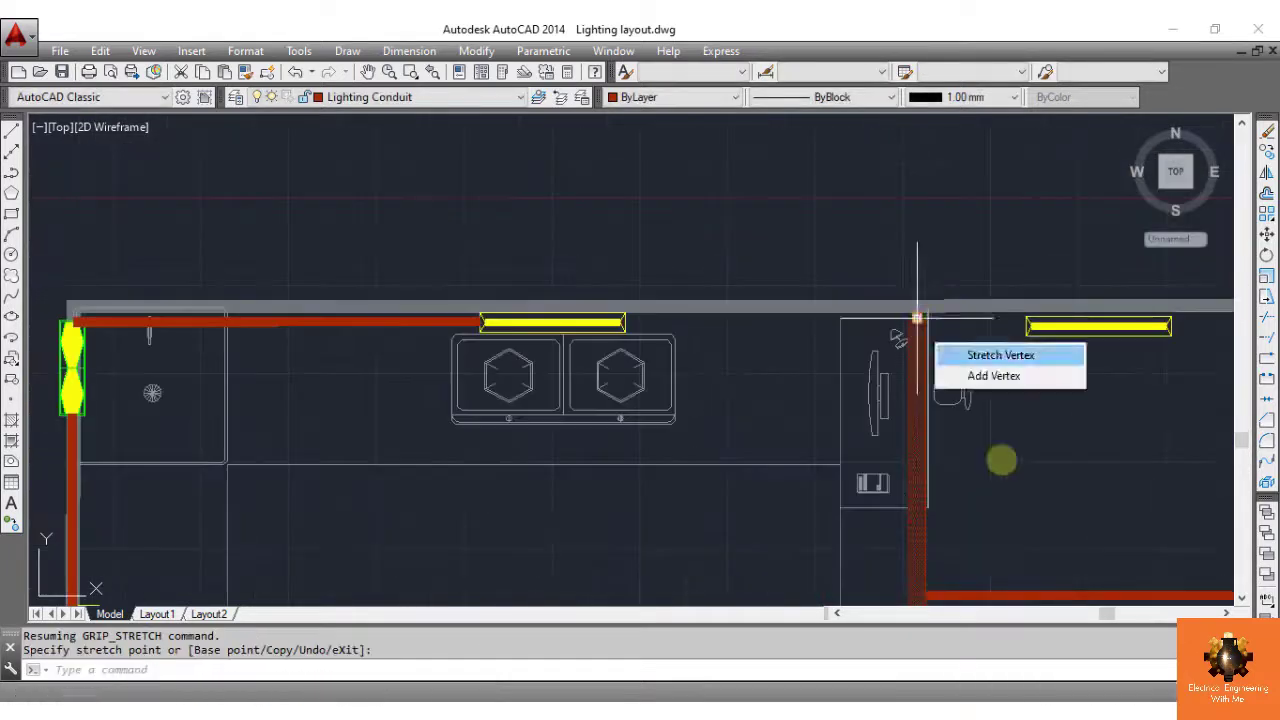
pyautogui.press('Escape')
# Draw a short conduit from the main conduit's upper end to the tube light on the upper bedroom's upper wall
pyautogui.scroll(-2, 1000, 457)
pyautogui.press('Return')
pyautogui.click(948, 379)
pyautogui.scroll(4, 953, 384)
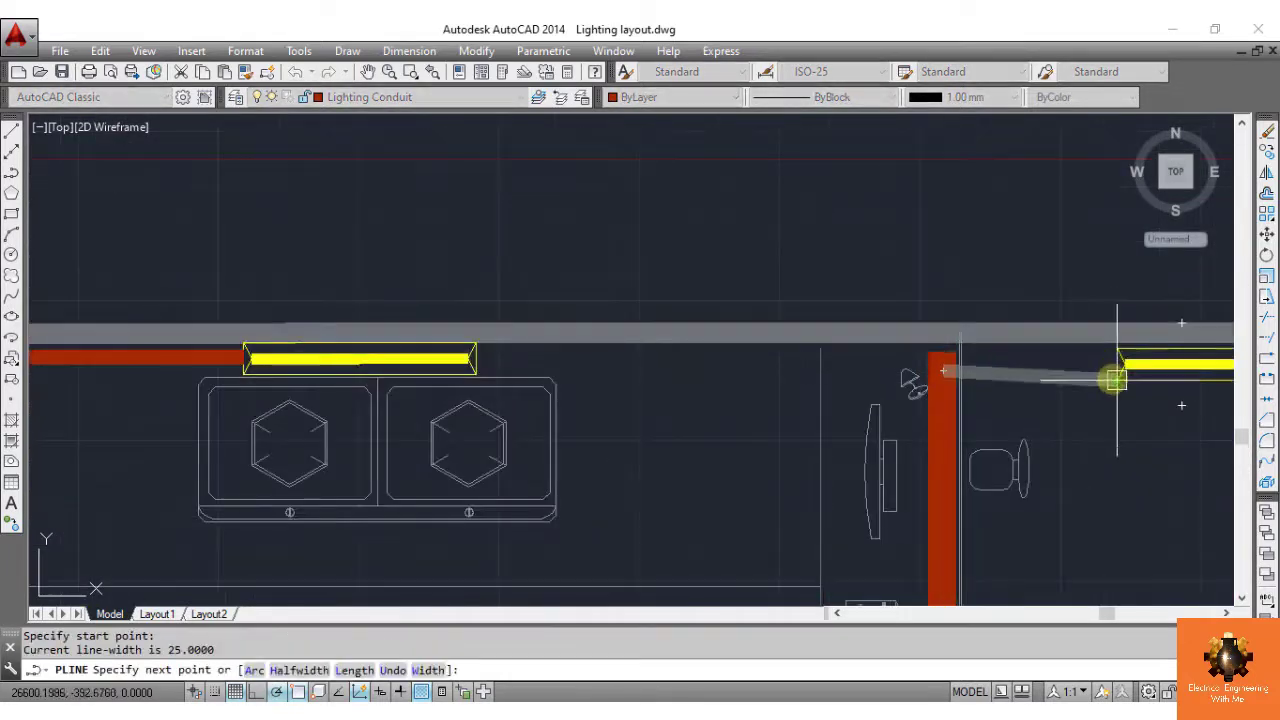
# Draw a horizontal conduit from the main conduit along the upper bedroom's lower wall to the attached toilet's exhaust fan
pyautogui.scroll(-5, 1100, 395)
pyautogui.scroll(4, 529, 309)
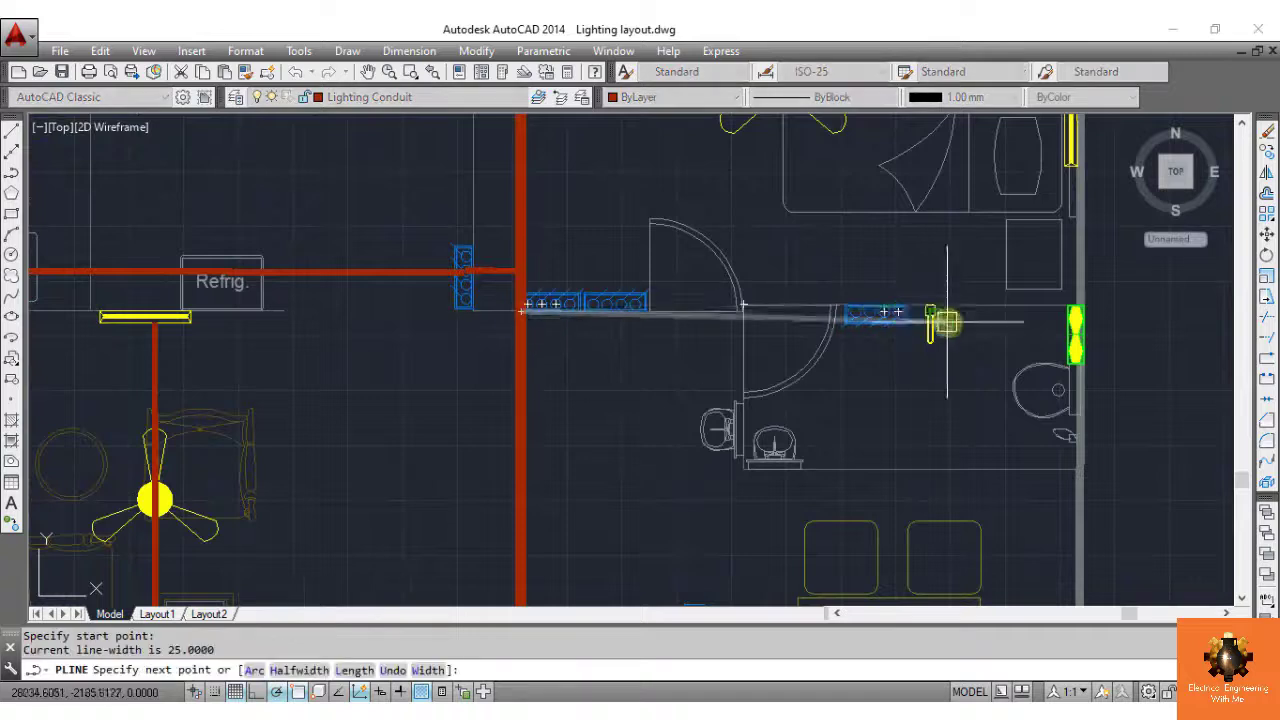
pyautogui.scroll(5, 935, 330)
pyautogui.click(1067, 320)
pyautogui.scroll(-6, 663, 410)
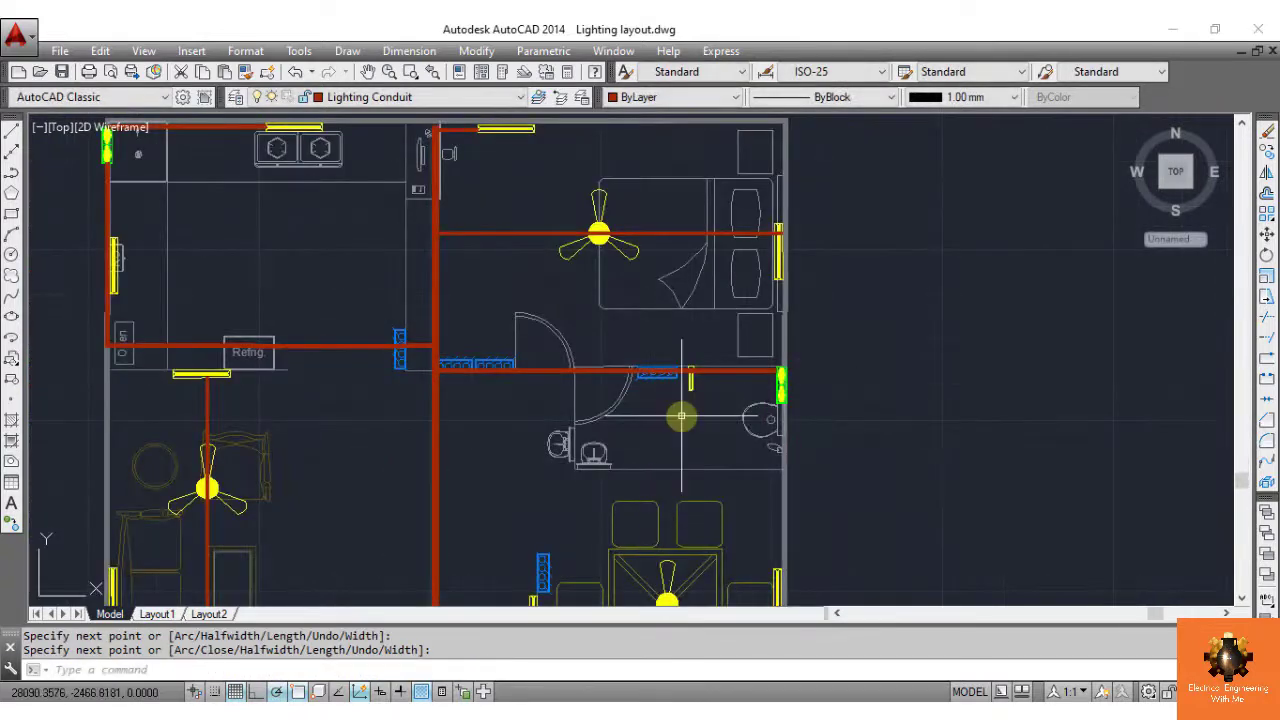
# Draw a horizontal conduit from the main conduit to the switchboard at the dining room's walking-path wall
pyautogui.scroll(-5, 682, 415)
pyautogui.scroll(7, 664, 522)
pyautogui.press('Return')
pyautogui.click(369, 252)
pyautogui.click(529, 252)
pyautogui.press('Return')
# Draw an L-shaped conduit from the dining room's switchboard down to the tube light beside it on the same wall
pyautogui.press('Return')
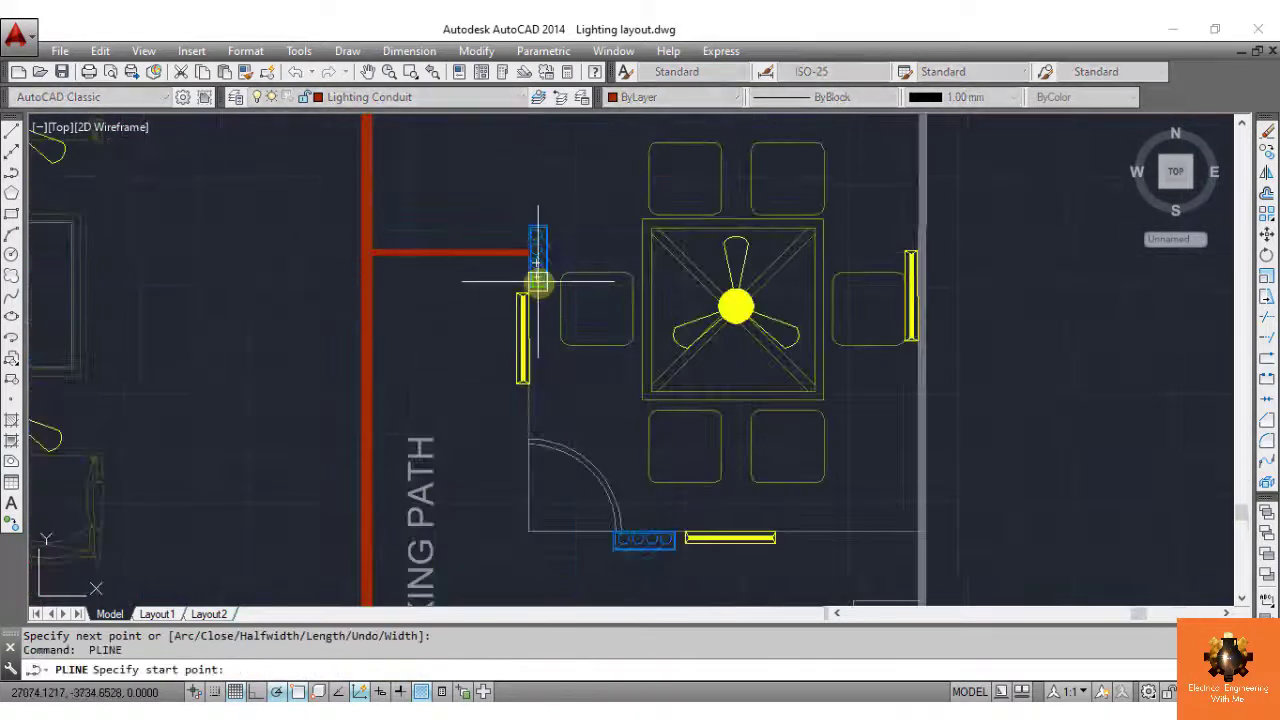
pyautogui.click(541, 331)
pyautogui.scroll(7, 526, 330)
pyautogui.click(547, 329)
pyautogui.scroll(-7, 569, 329)
pyautogui.press('Return')
# Draw a horizontal conduit from the dining room's ceiling fan to the short vertical conduit below the switchboard
pyautogui.scroll(2, 754, 300)
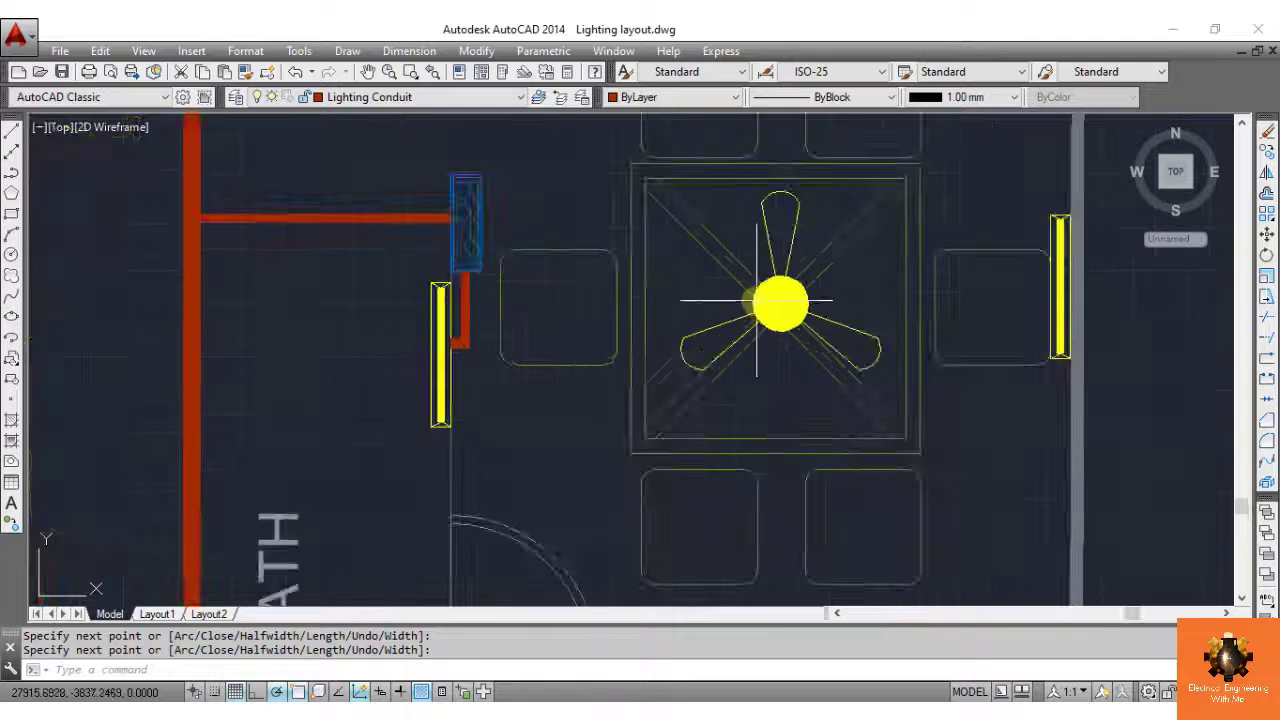
pyautogui.scroll(-2, 754, 300)
pyautogui.press('Return')
pyautogui.click(771, 302)
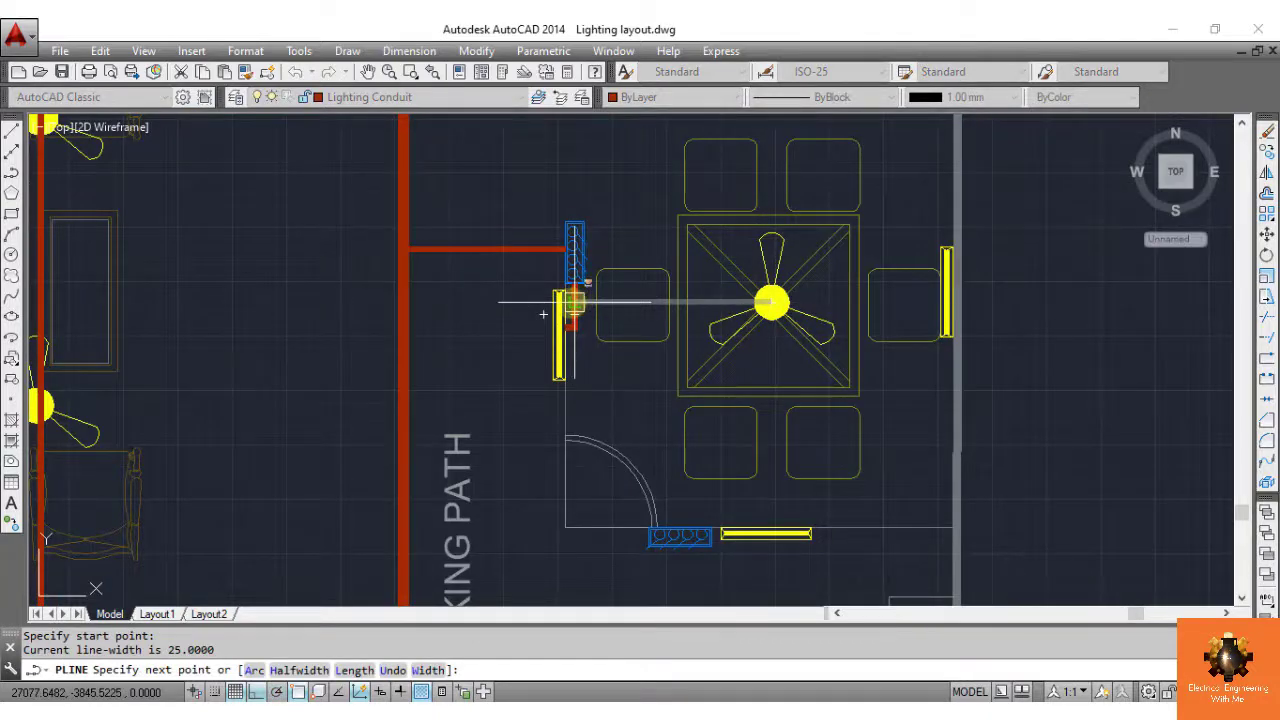
pyautogui.keyDown('shift'); pyautogui.click(574, 302); pyautogui.keyUp('shift')
pyautogui.press('Return')
pyautogui.click(771, 302)
pyautogui.press('Escape')
# Draw a horizontal conduit from the dining room's ceiling fan to the tube light on the outer wall
pyautogui.press('Return')
pyautogui.click(771, 302)
pyautogui.click(940, 302)
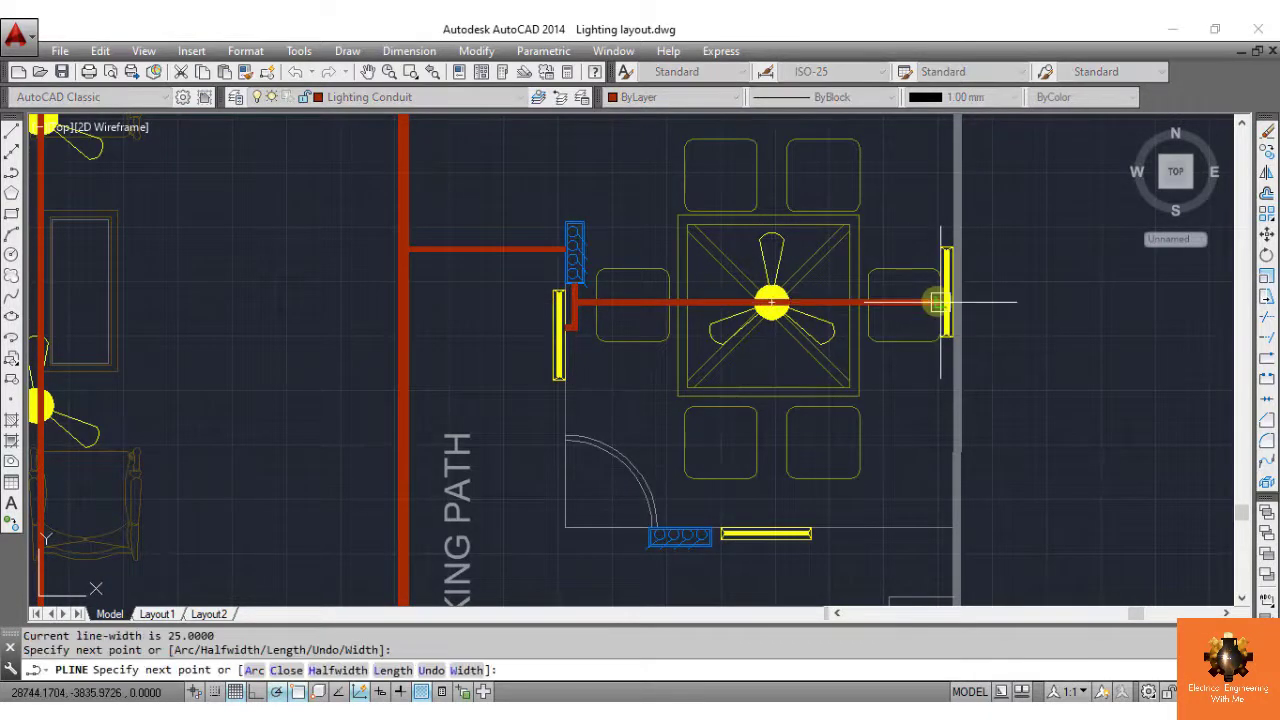
pyautogui.scroll(-3, 940, 302)
pyautogui.scroll(3, 454, 456)
pyautogui.press('Return')
# Draw a horizontal conduit from the main conduit along the dining room's lower wall to the outer wall
pyautogui.press('Return')
pyautogui.click(461, 450)
pyautogui.moveTo(461, 450); pyautogui.dragTo(545, 316, button='middle')
pyautogui.scroll(6, 1100, 318)
pyautogui.click(1071, 294)
pyautogui.press('Return')
# Draw a horizontal conduit from the main conduit to the ceiling fan above the curved sofa
pyautogui.scroll(-6, 1099, 334)
pyautogui.moveTo(1095, 334); pyautogui.dragTo(974, 366, button='middle')
pyautogui.moveTo(908, 534); pyautogui.dragTo(952, 348, button='middle')
pyautogui.press('Return')
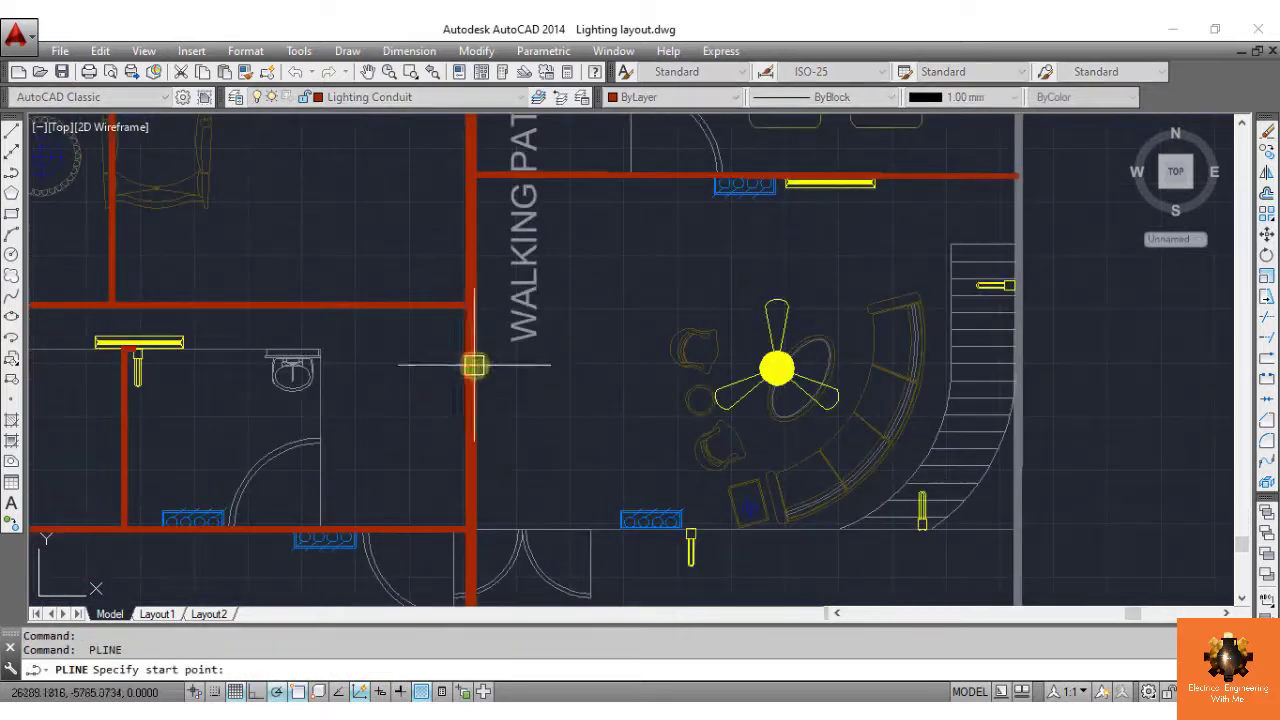
pyautogui.click(772, 368)
pyautogui.press('Return')
# Draw a conduit from the sitting area's fan conduit down to the switchboard near the entrance and on to the adjacent porch wall light
pyautogui.press('Return')
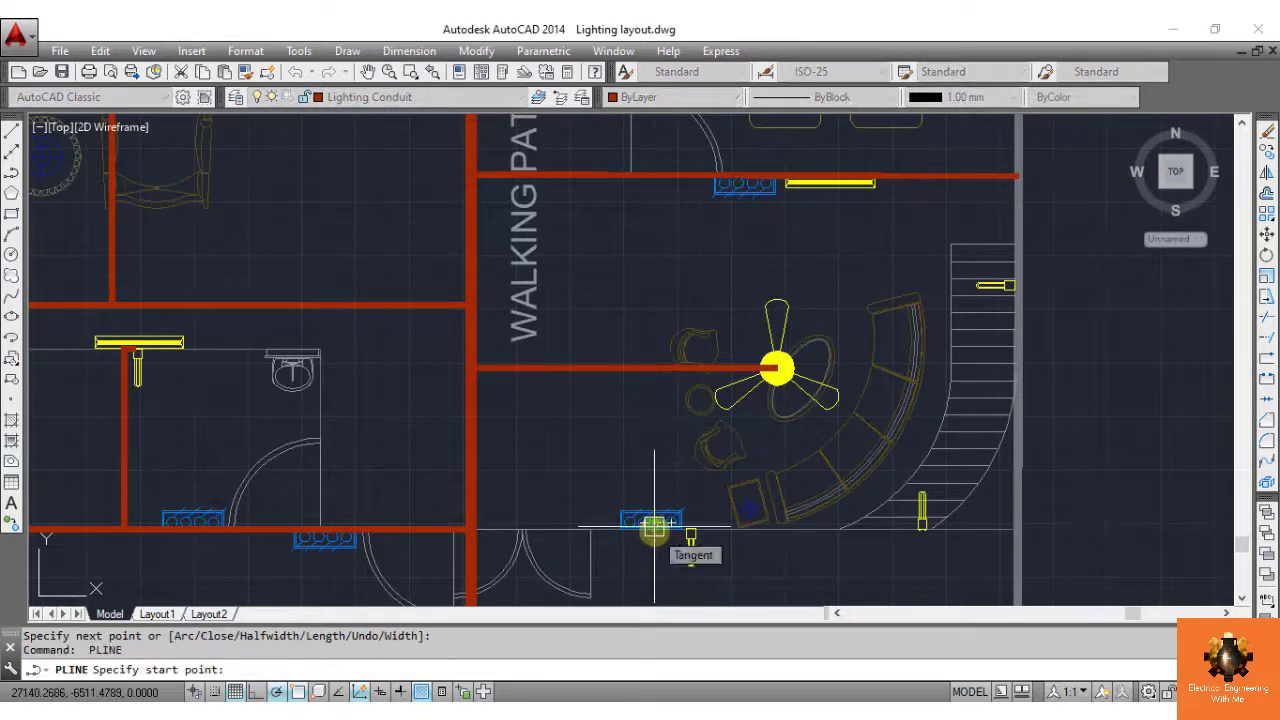
pyautogui.click(653, 521)
pyautogui.press('Return')
pyautogui.press('Return')
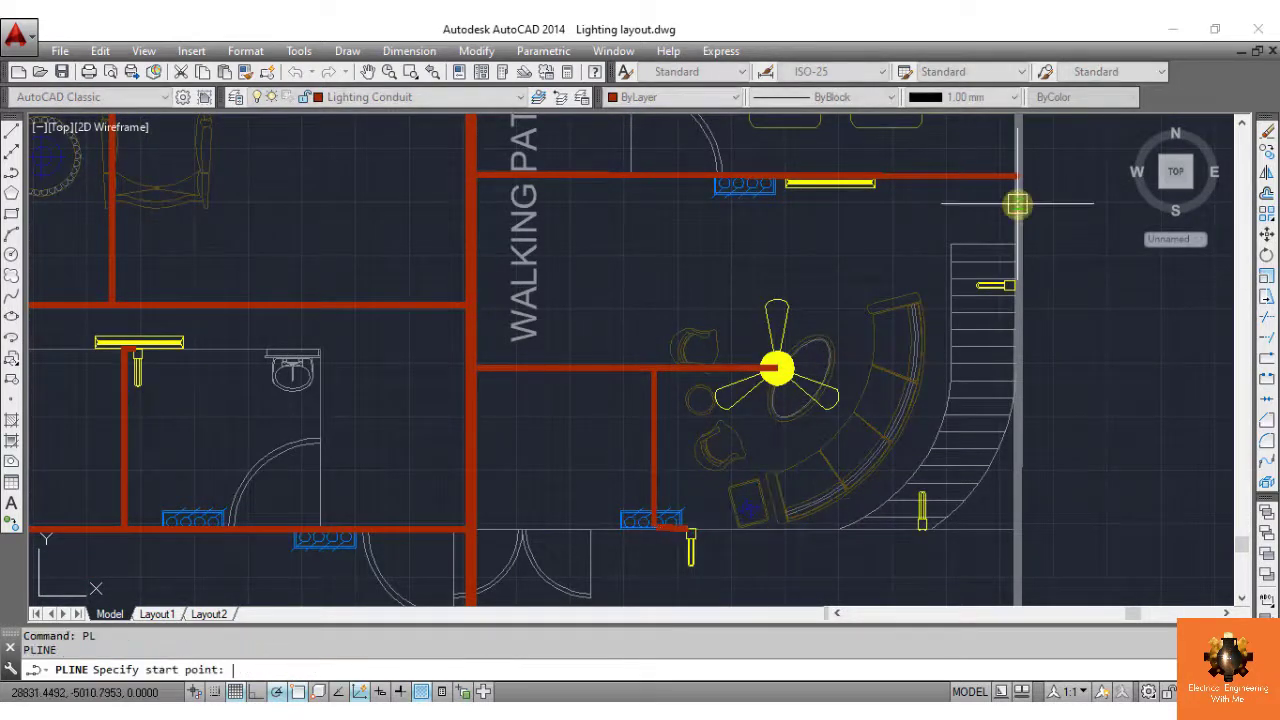
# Draw a conduit down the outer wall from the end of the horizontal conduit to the staircase's upper wall light
pyautogui.scroll(7, 1014, 284)
pyautogui.click(1022, 288)
pyautogui.click(1009, 280)
pyautogui.press('Return')
pyautogui.scroll(-11, 1009, 280)
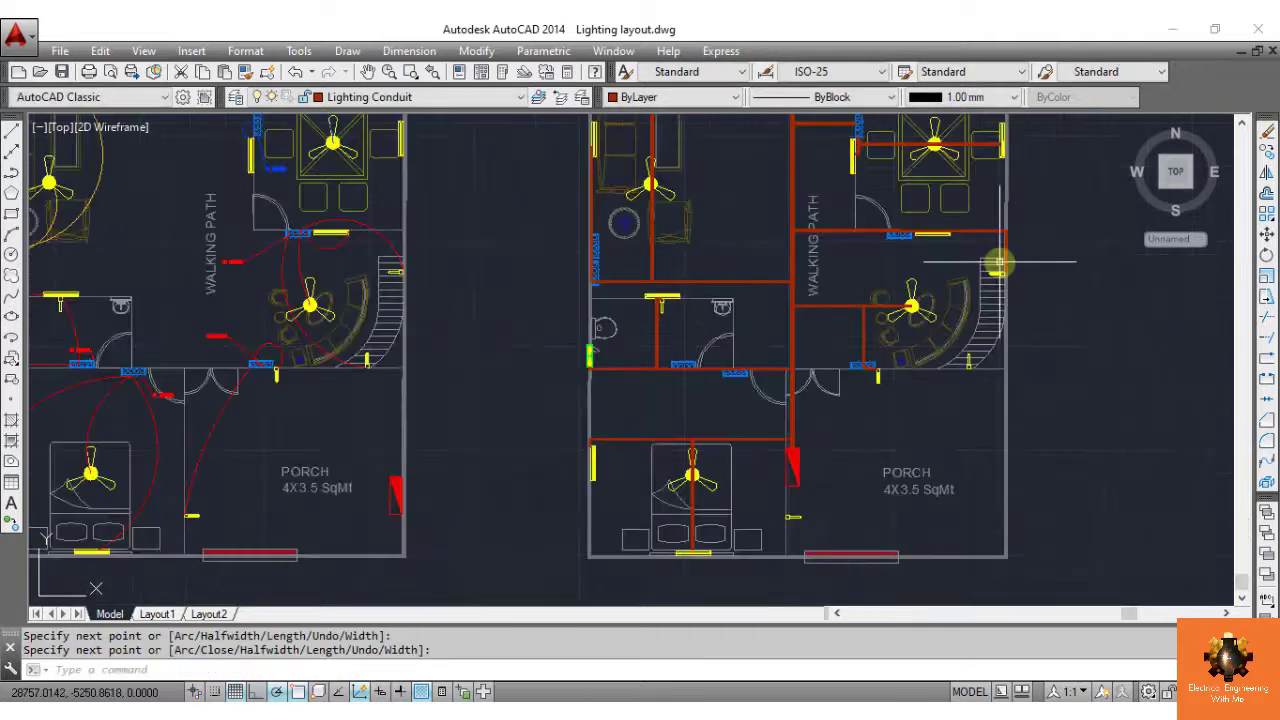
pyautogui.moveTo(1074, 317); pyautogui.dragTo(1013, 420, button='middle')
pyautogui.rightClick(1013, 417)
pyautogui.click(1030, 429)
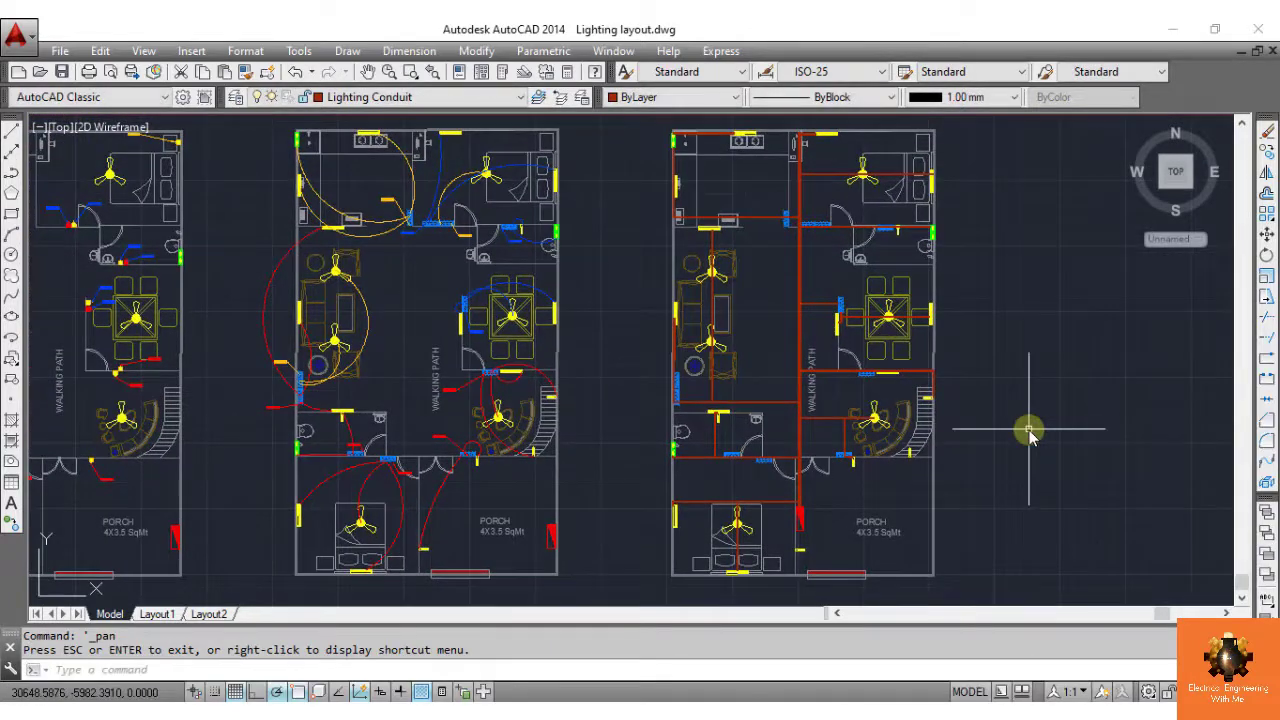
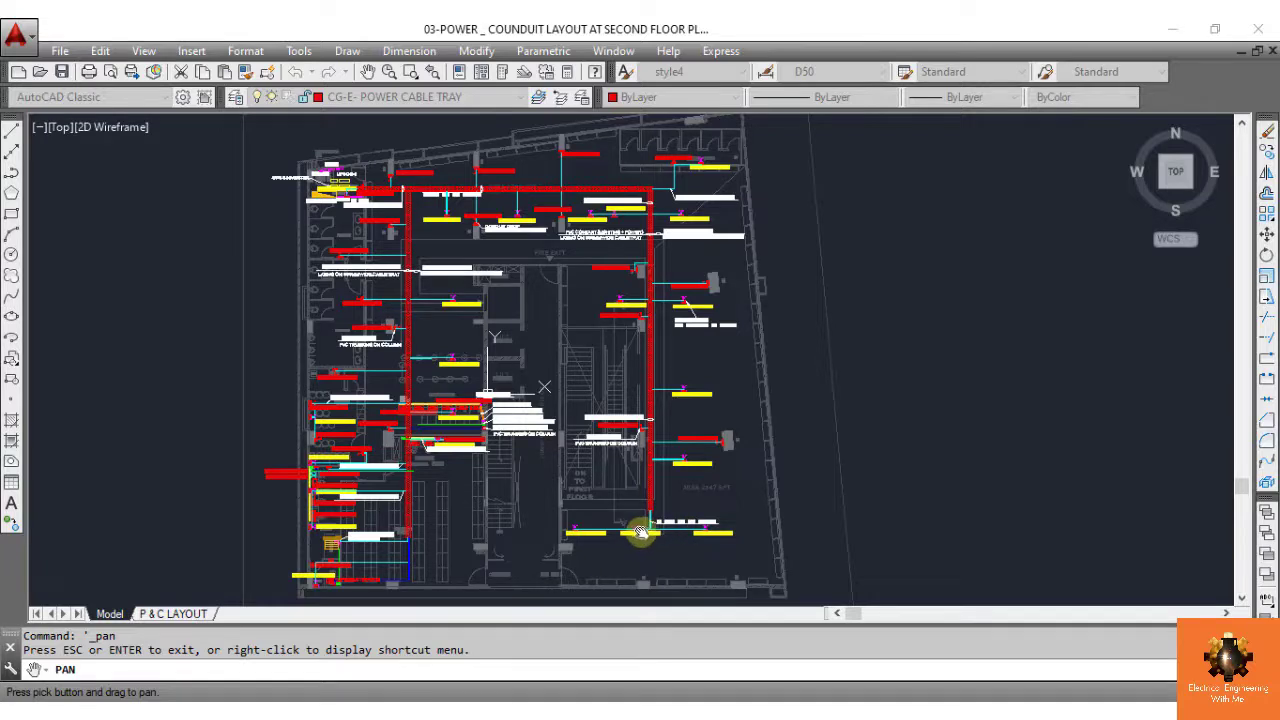
# Examine the lower end of the second-floor power plan's cable tray and its conduit branches to the AC points
pyautogui.scroll(5, 607, 542)
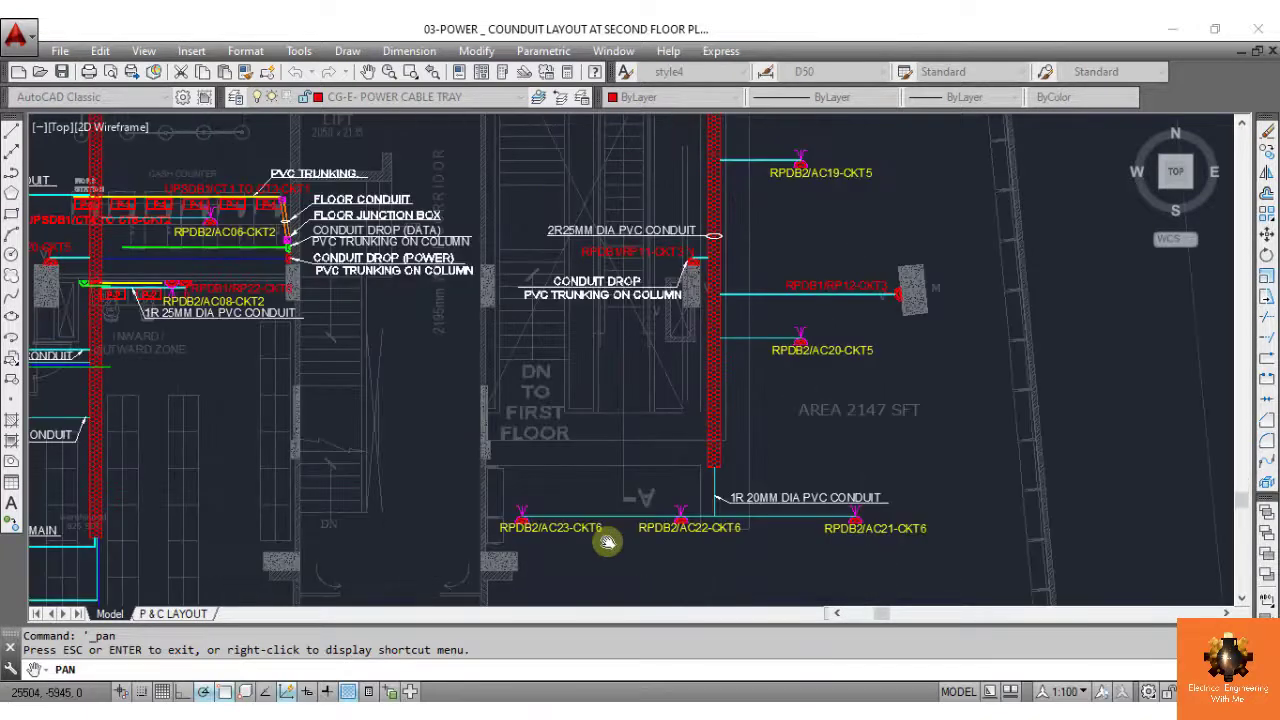
pyautogui.scroll(-2, 730, 416)
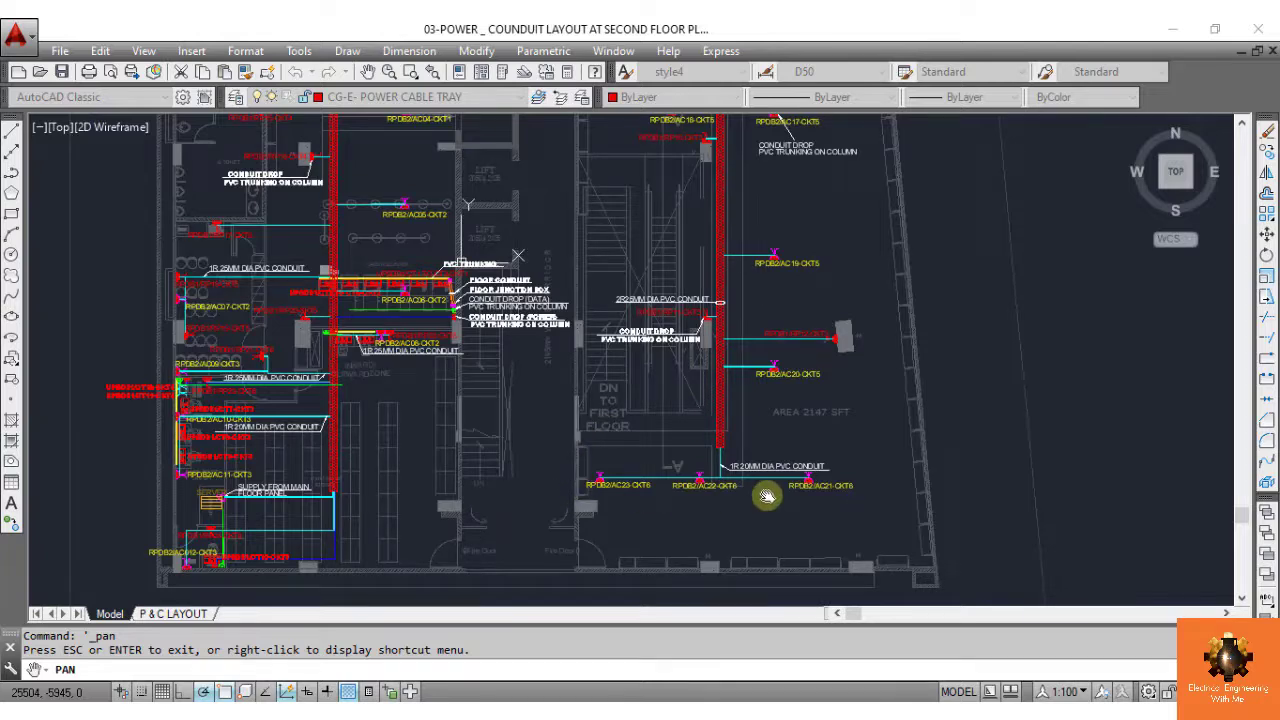
pyautogui.scroll(-2, 760, 491)
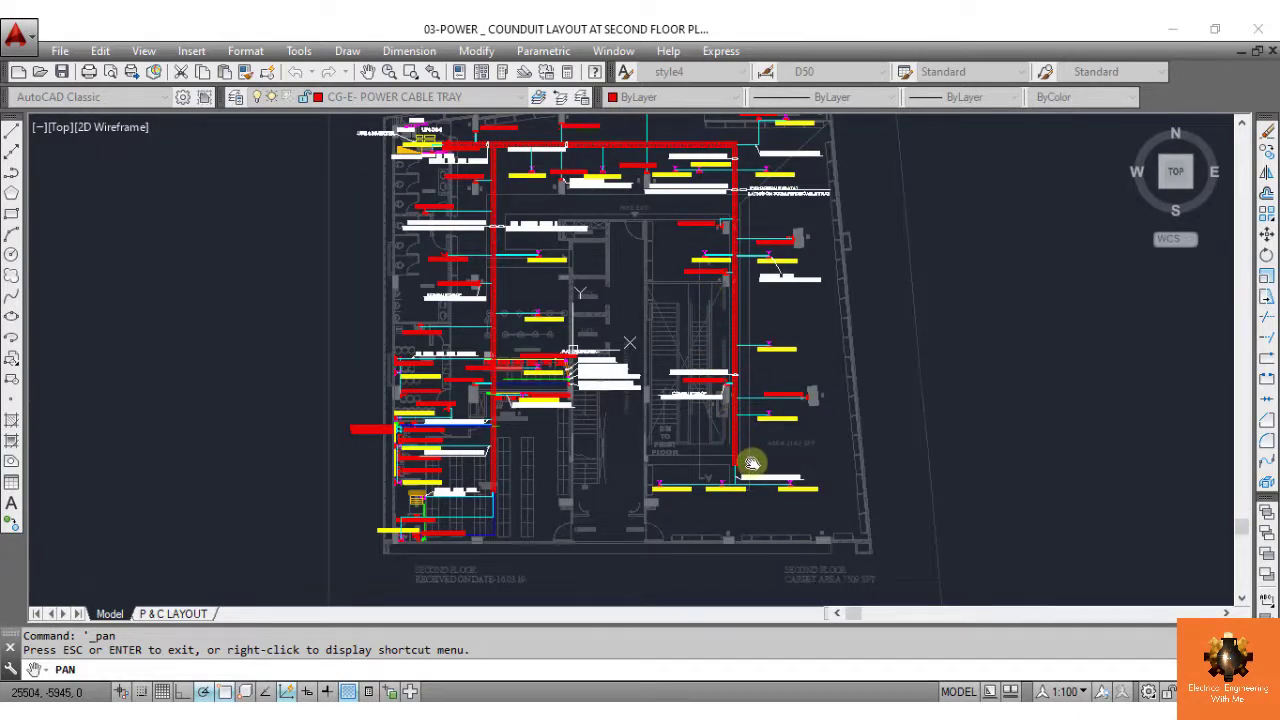
pyautogui.scroll(2, 763, 489)
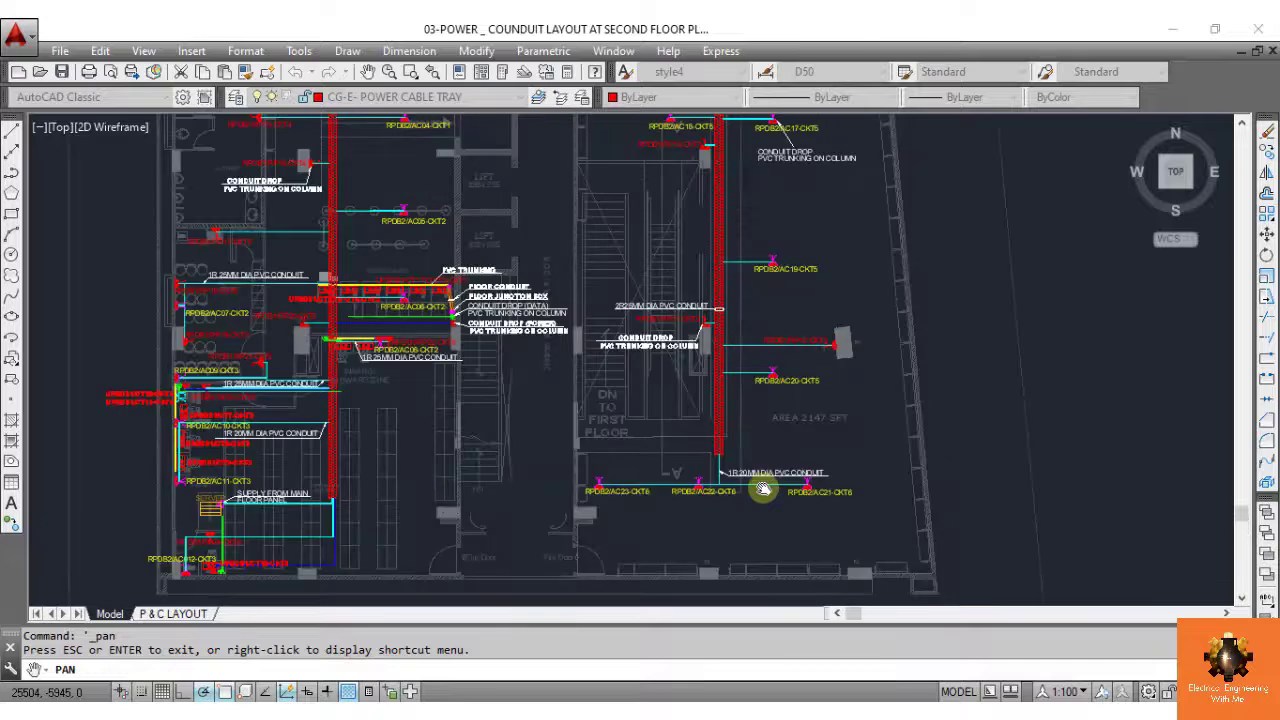
pyautogui.scroll(2, 800, 486)
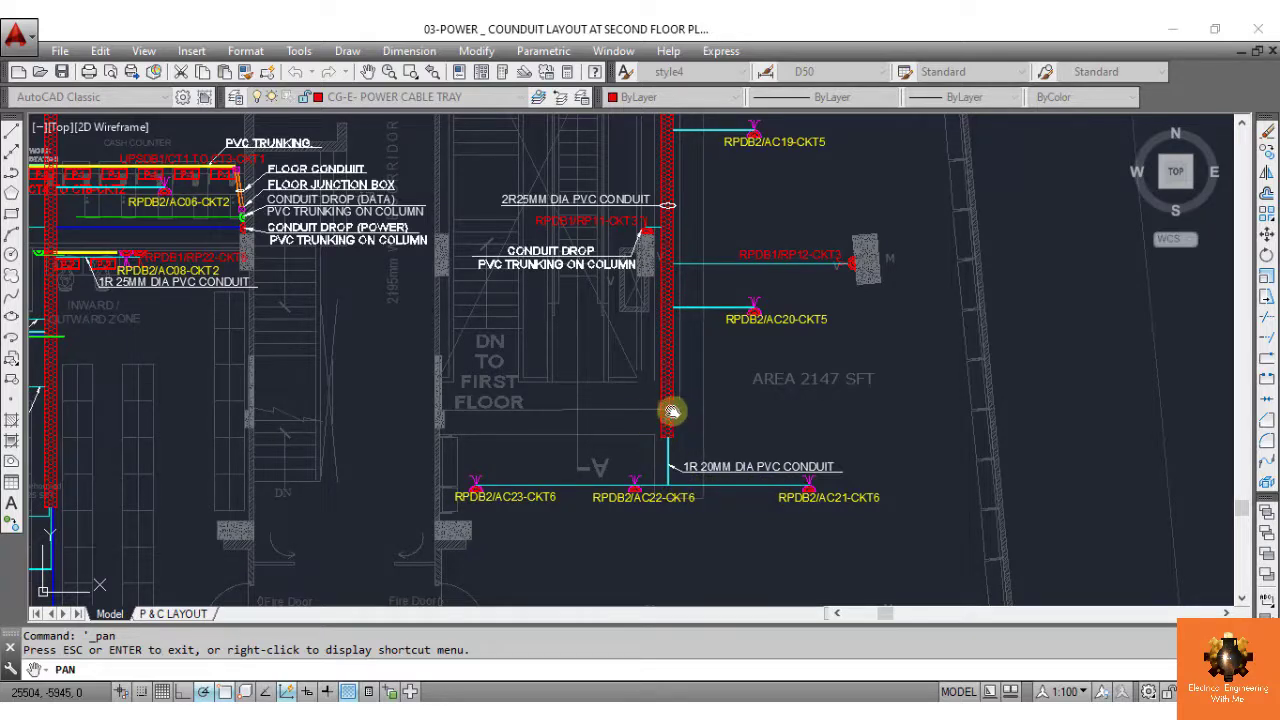
pyautogui.scroll(-2, 670, 410)
pyautogui.scroll(-2, 620, 311)
pyautogui.moveTo(620, 311)
pyautogui.mouseDown()
pyautogui.moveTo(605, 365)
pyautogui.moveTo(621, 428)
pyautogui.mouseUp()
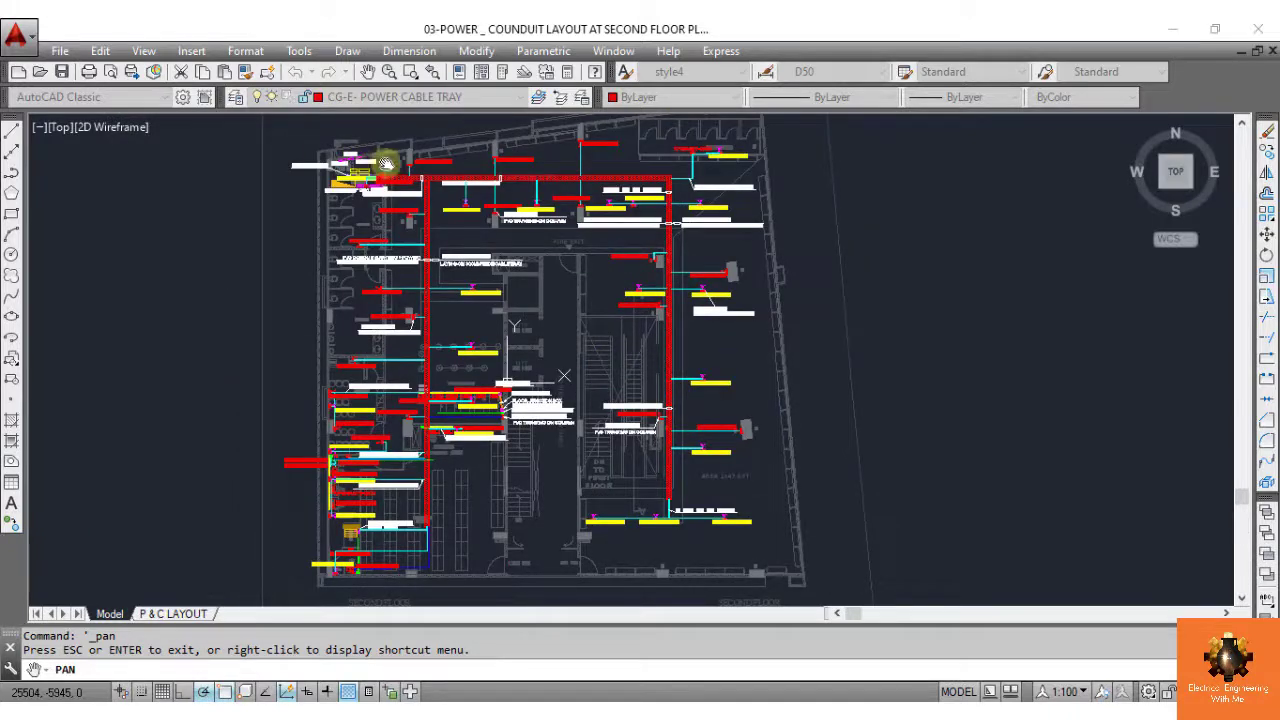
# Examine the cable tray route from the floor panel and distribution boards around the second-floor power plan
pyautogui.scroll(4, 372, 170)
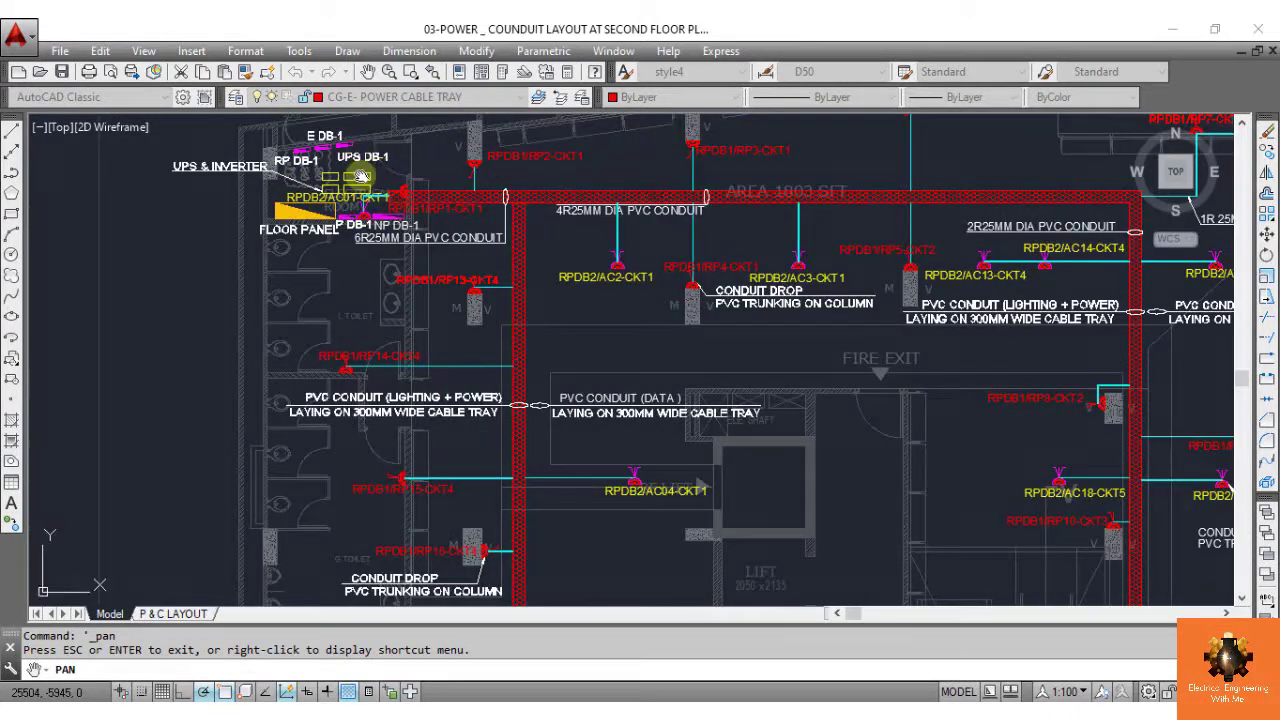
pyautogui.scroll(-2, 400, 174)
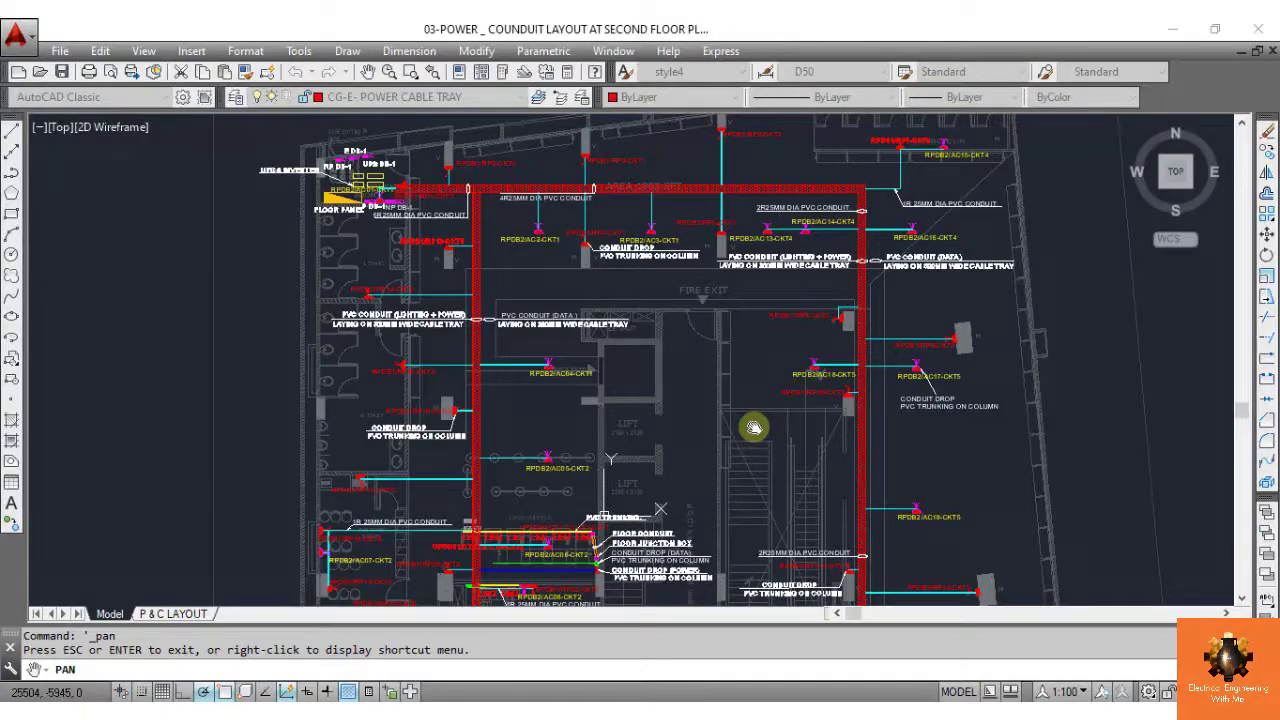
pyautogui.moveTo(751, 426); pyautogui.dragTo(746, 410)
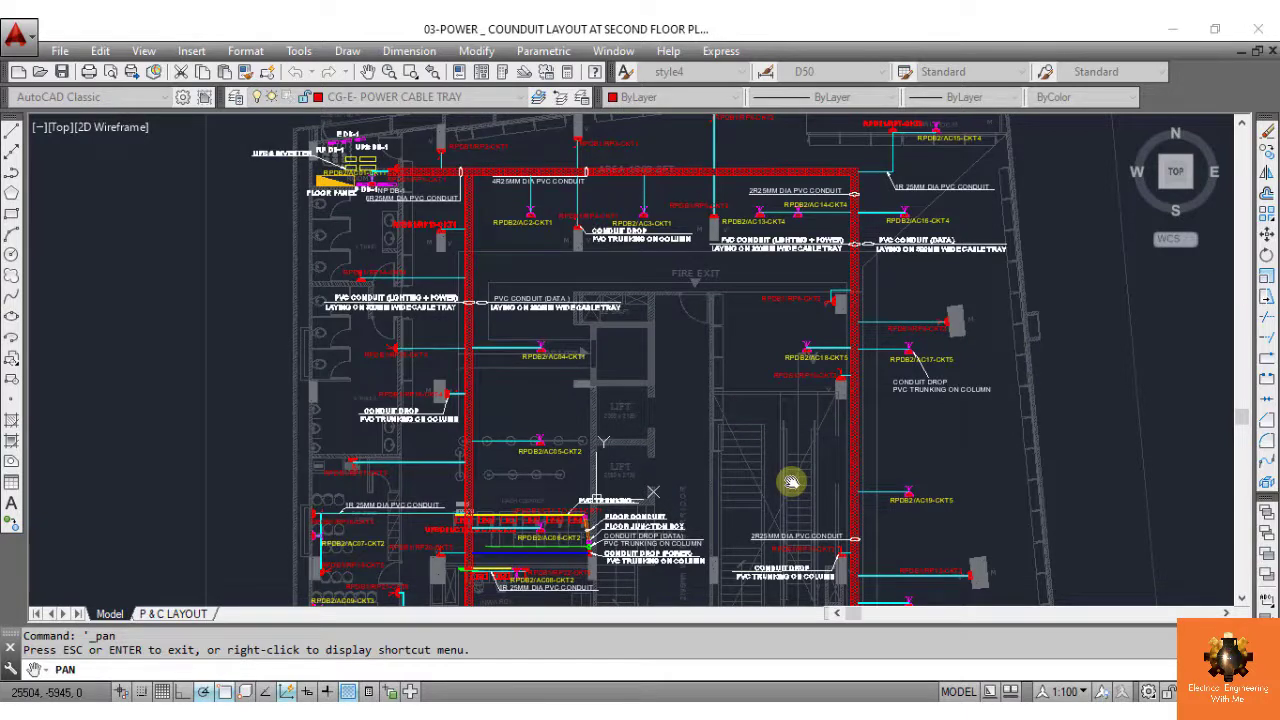
pyautogui.moveTo(791, 482); pyautogui.dragTo(569, 457)
pyautogui.rightClick(794, 393)
pyautogui.click(826, 405)
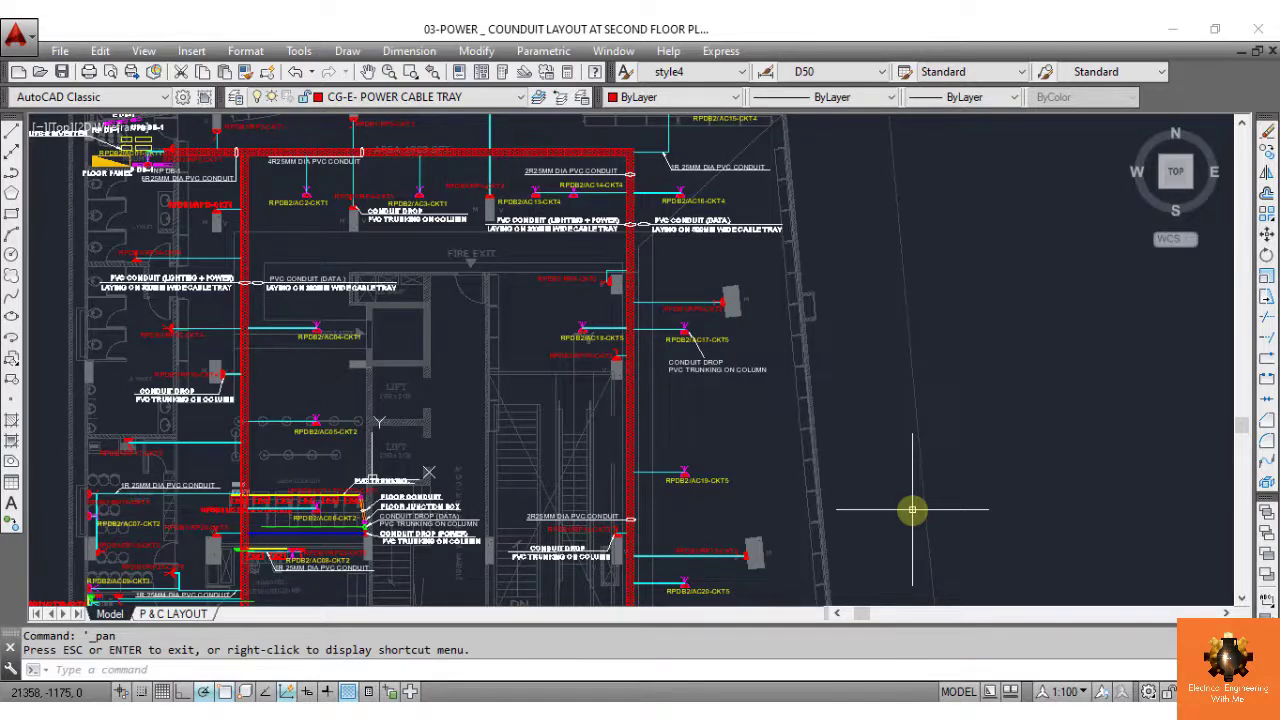
# Draw a tall, narrow rectangle outside the building's slanted outer wall as a sample cable tray outline
pyautogui.scroll(5, 912, 510)
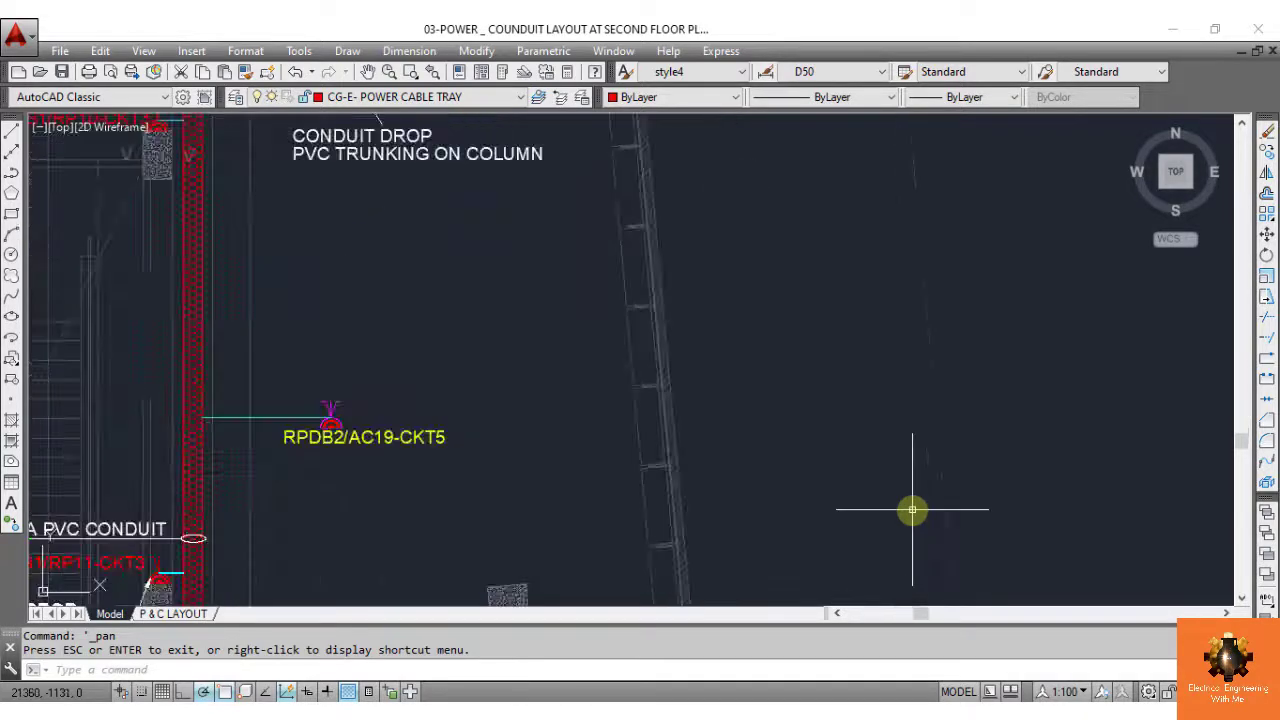
pyautogui.write('rec')
pyautogui.press('Return')
pyautogui.click(796, 325)
pyautogui.click(842, 560)
# Choose the HONEY pattern for a new hatch and set its scale to 20
pyautogui.write('h')
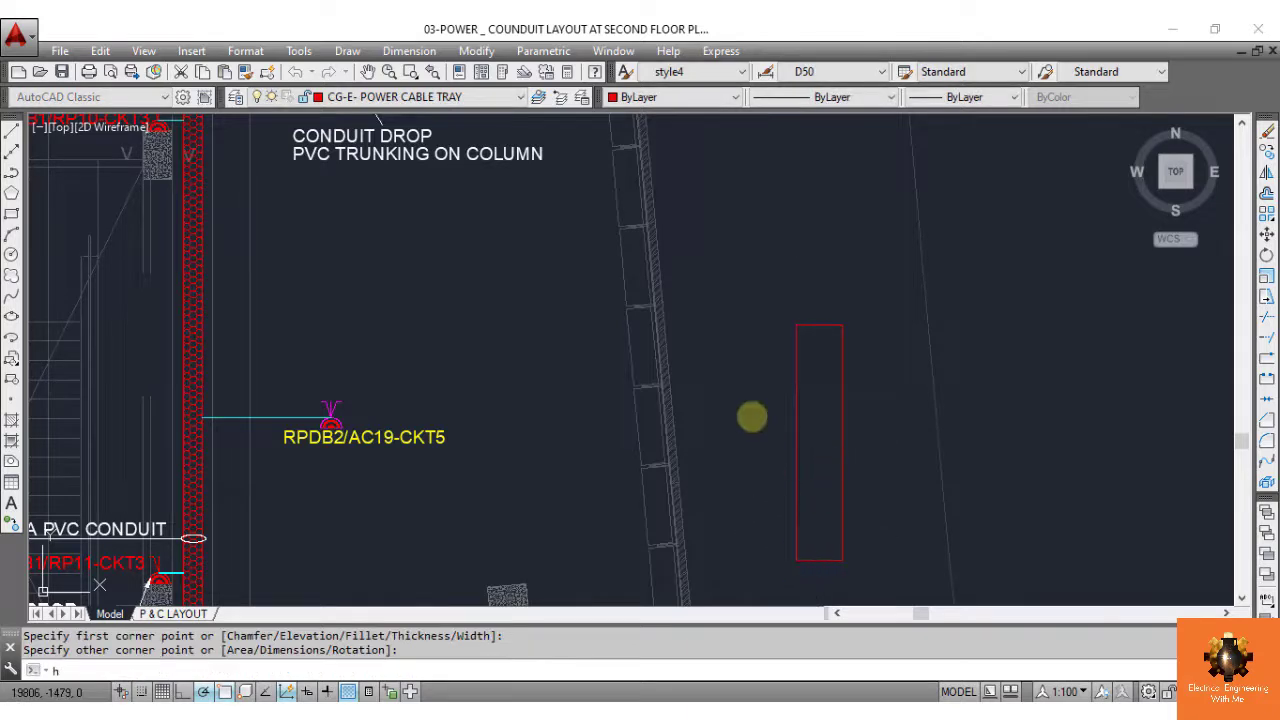
pyautogui.press('Return')
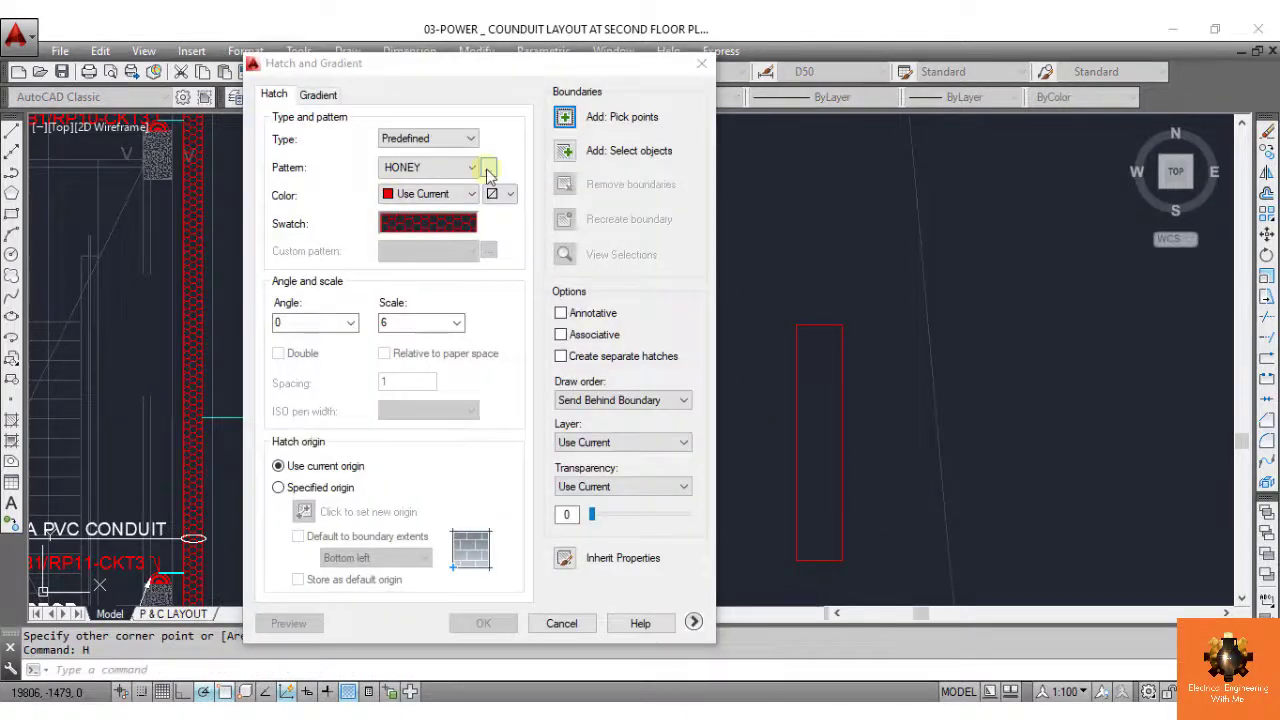
pyautogui.click(488, 167)
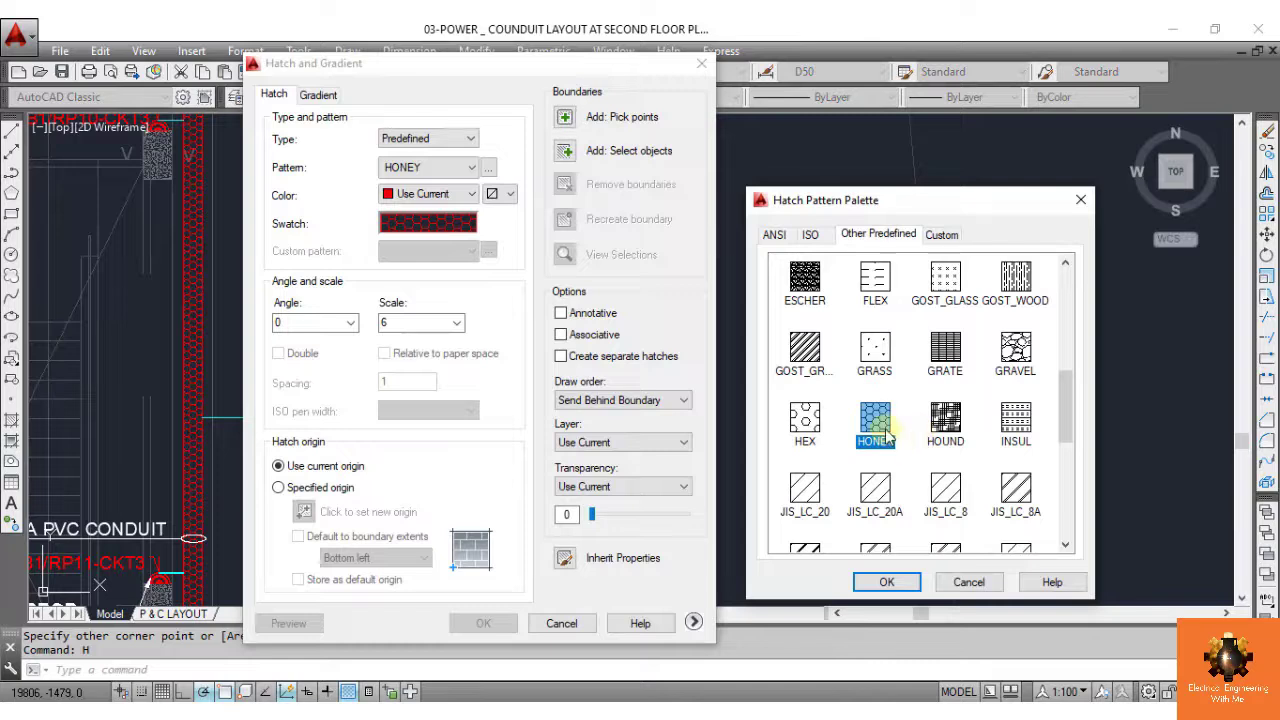
pyautogui.click(888, 582)
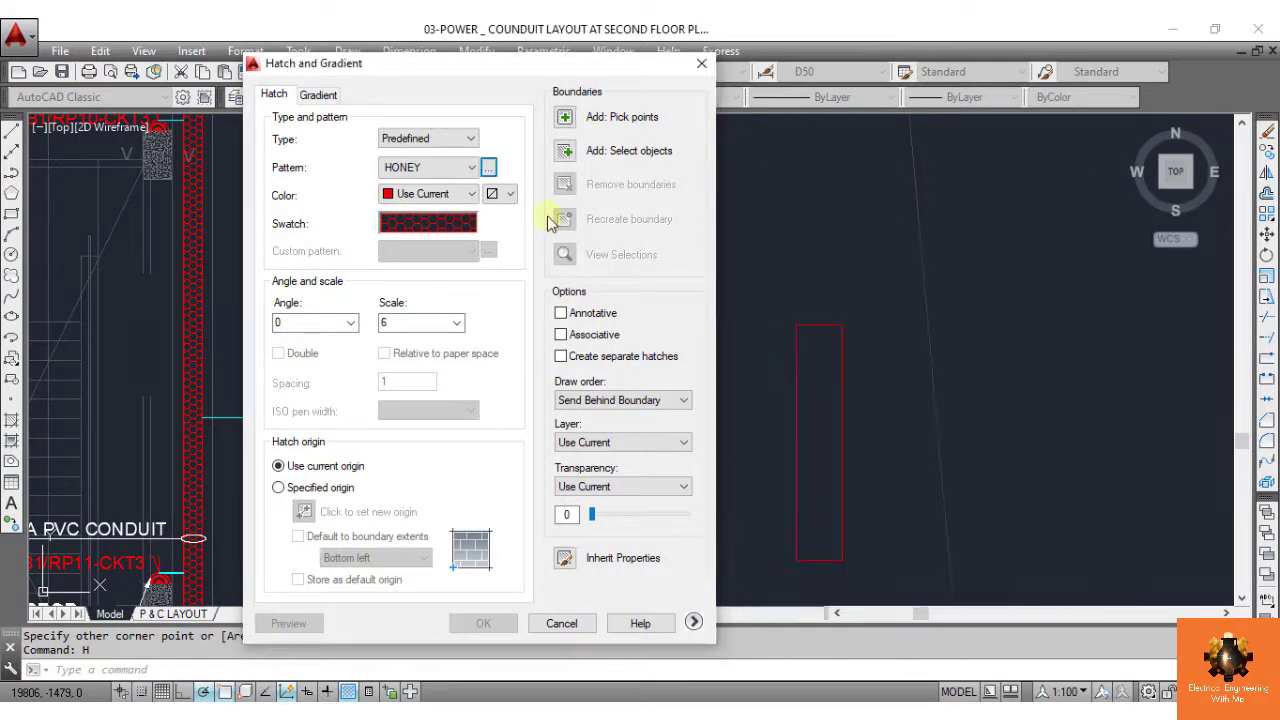
pyautogui.doubleClick(428, 323)
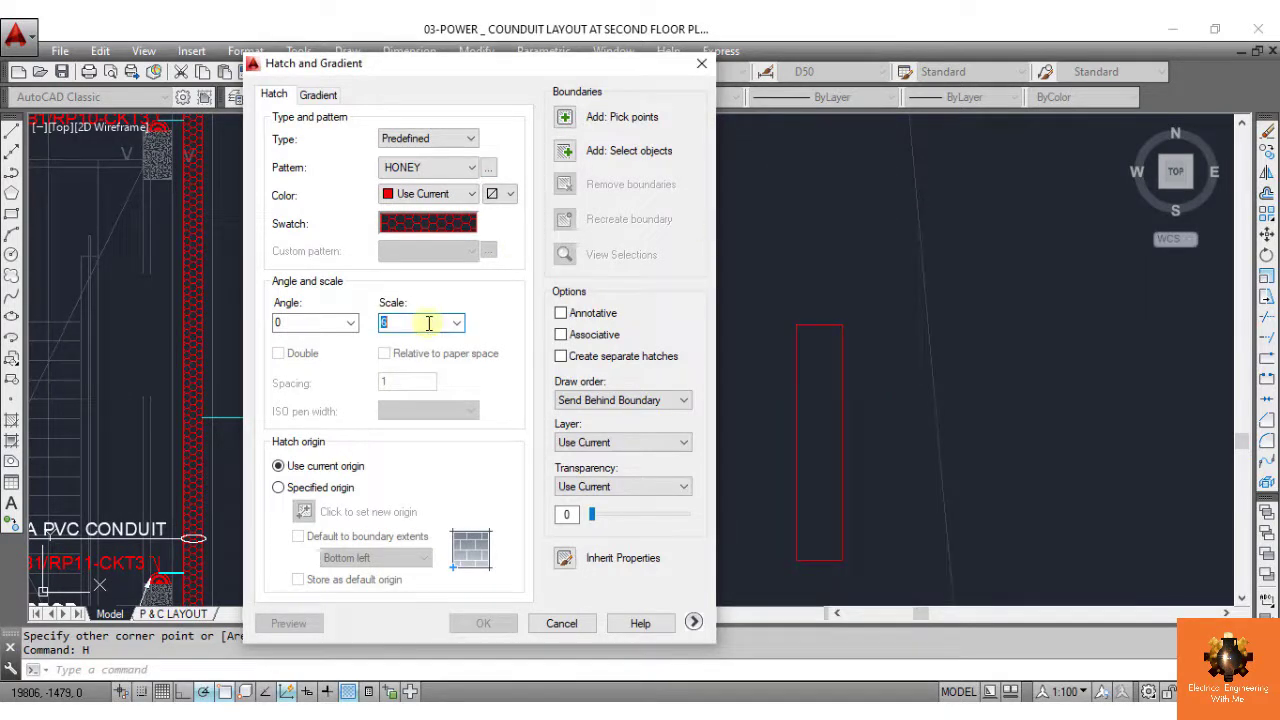
pyautogui.write('20')
# Pick the inside of the sample rectangle as the hatch boundary, preview the hatch and apply it
pyautogui.click(583, 124)
pyautogui.click(817, 412)
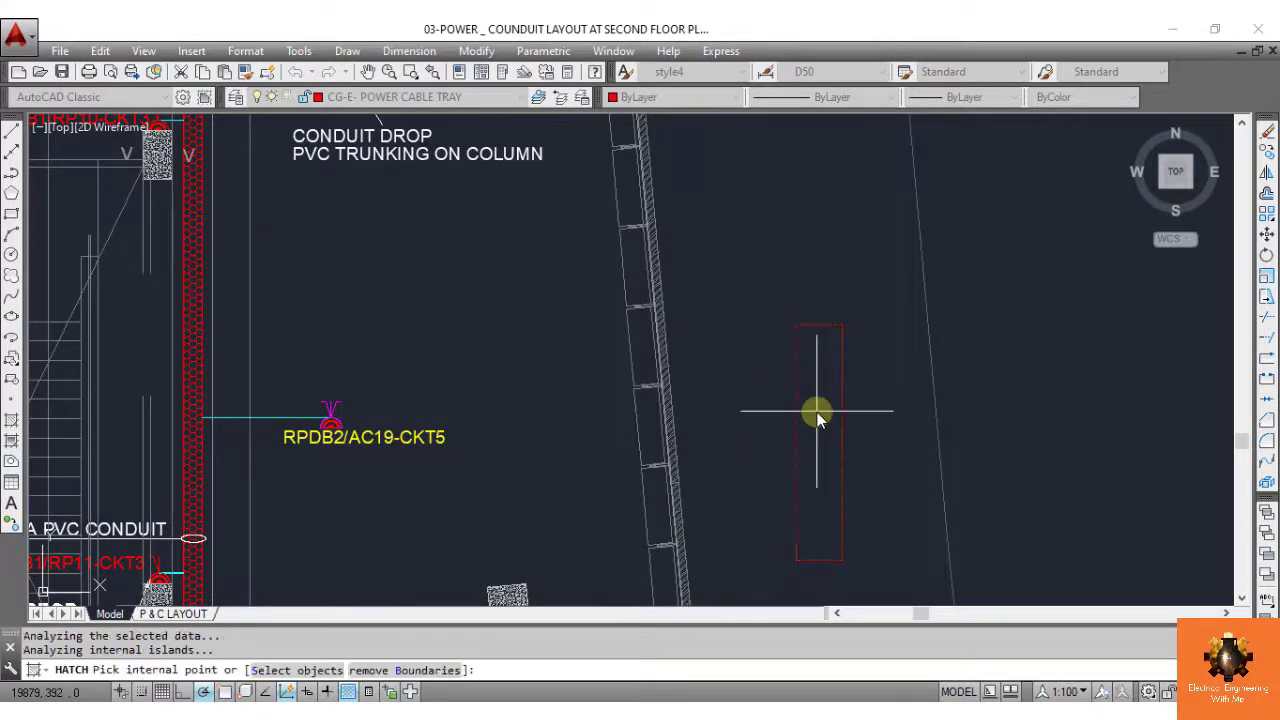
pyautogui.press('Return')
pyautogui.click(289, 623)
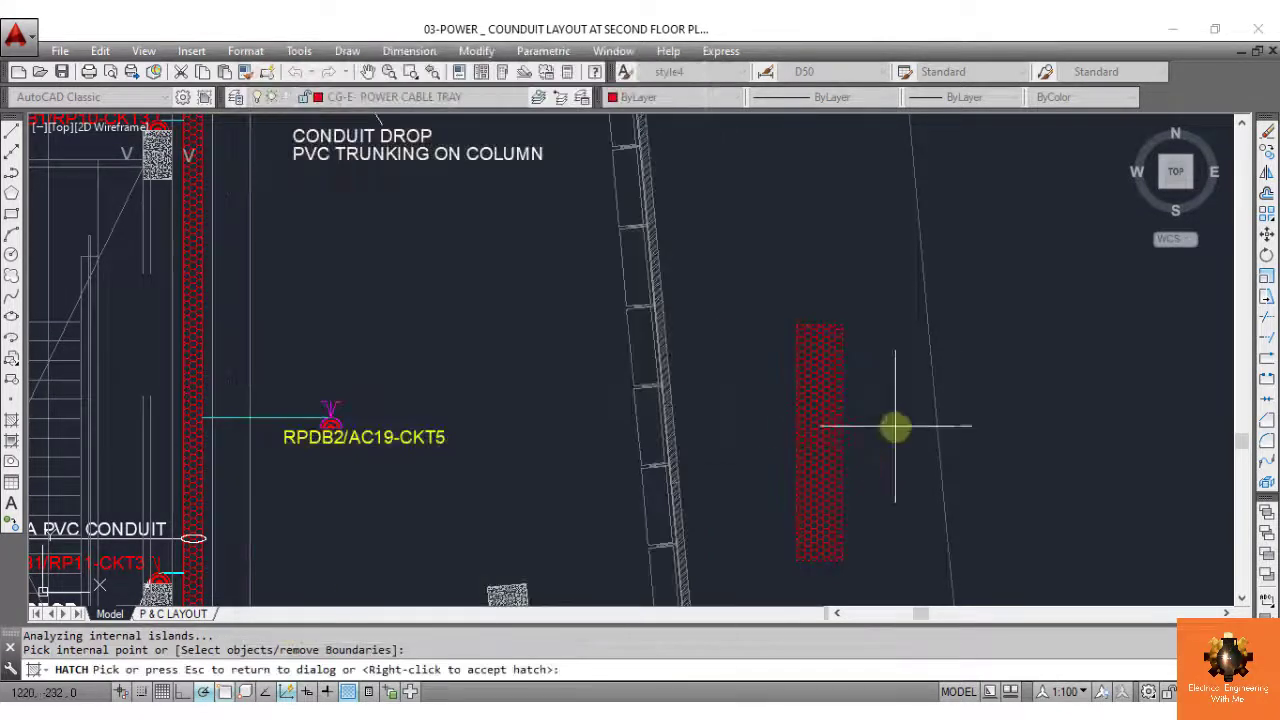
pyautogui.press('Escape')
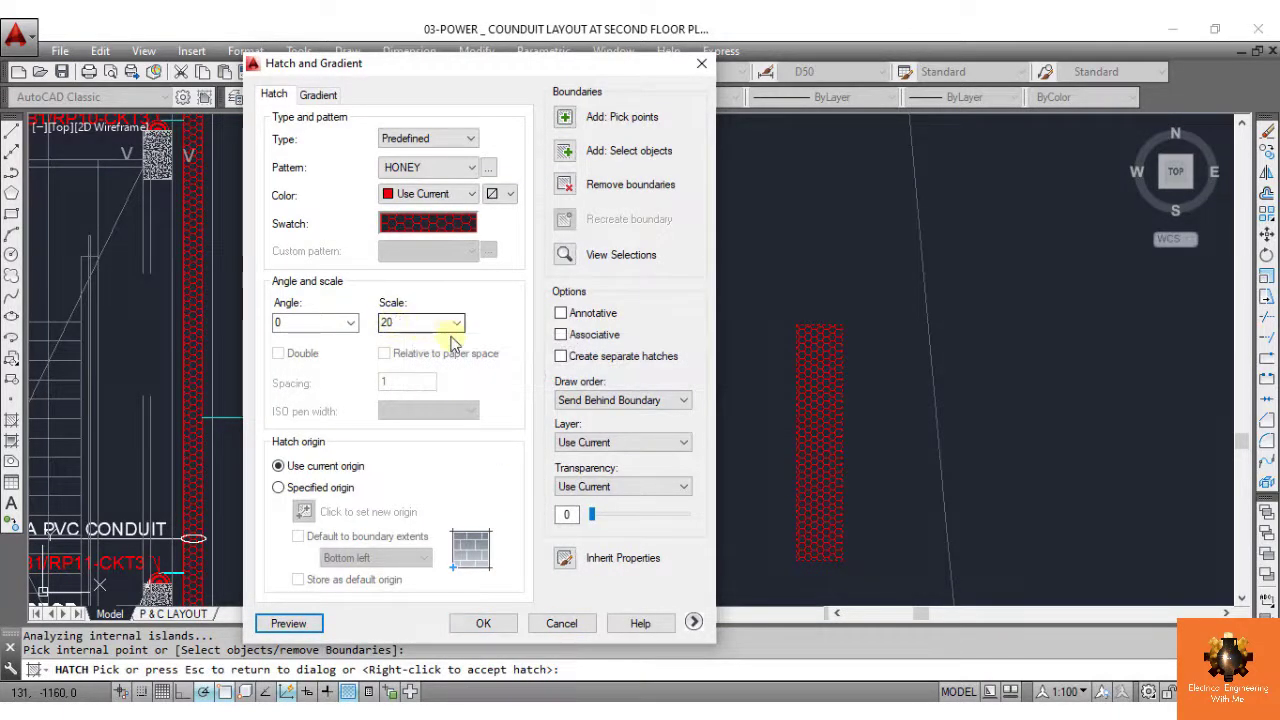
pyautogui.click(504, 624)
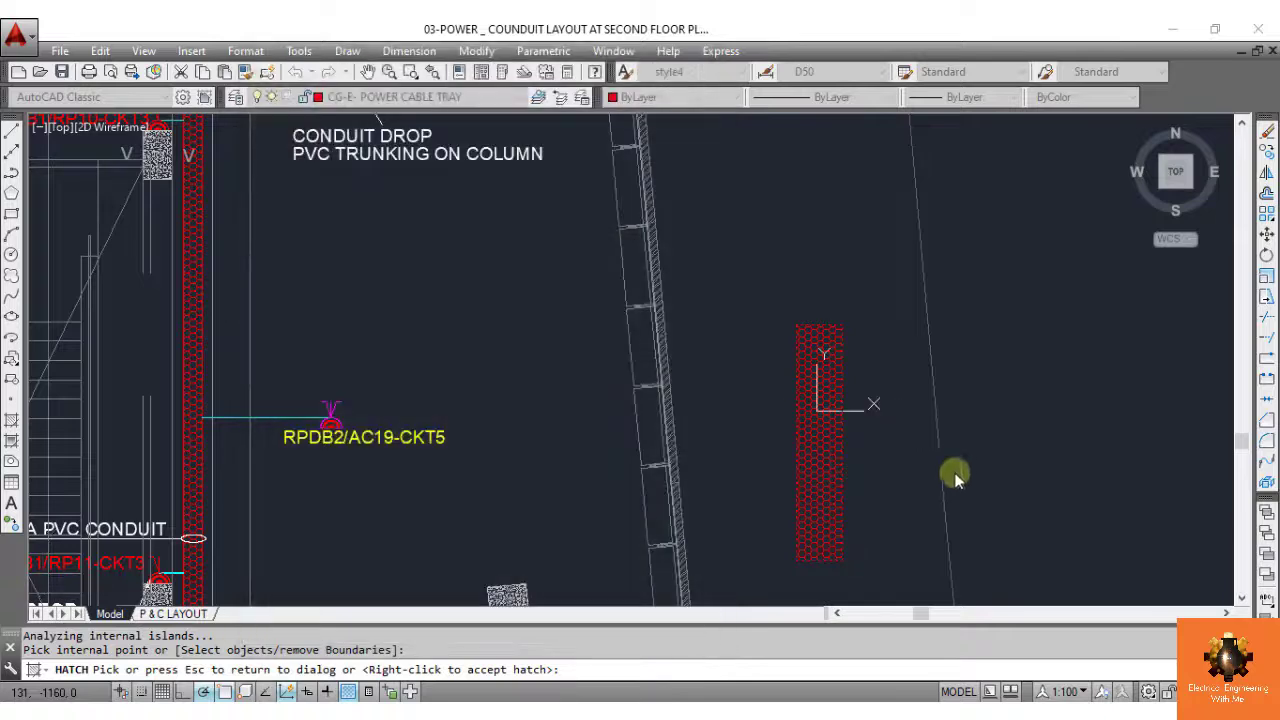
# Review the hatched sample alongside the cable tray route on the second-floor power plan
pyautogui.scroll(-8, 815, 524)
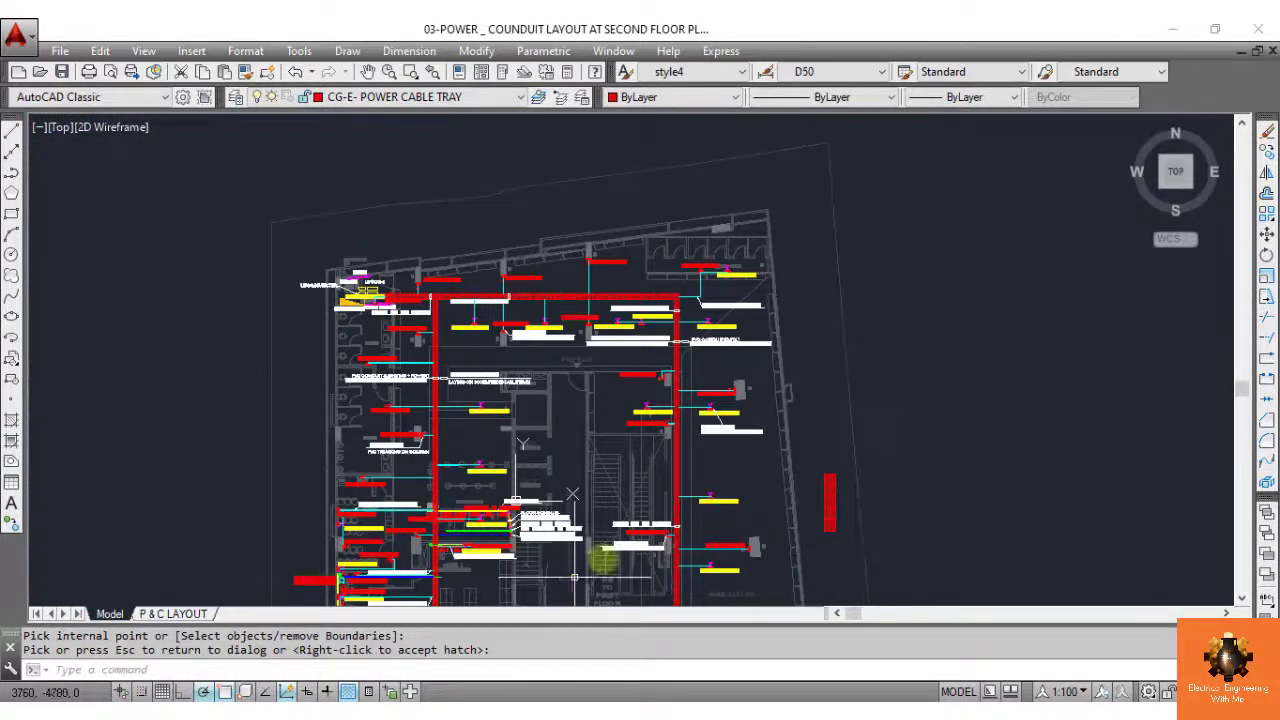
pyautogui.rightClick(750, 514)
pyautogui.click(795, 324)
pyautogui.moveTo(771, 437)
pyautogui.mouseDown()
pyautogui.moveTo(771, 357)
pyautogui.moveTo(726, 437)
pyautogui.mouseUp()
pyautogui.scroll(3, 706, 467)
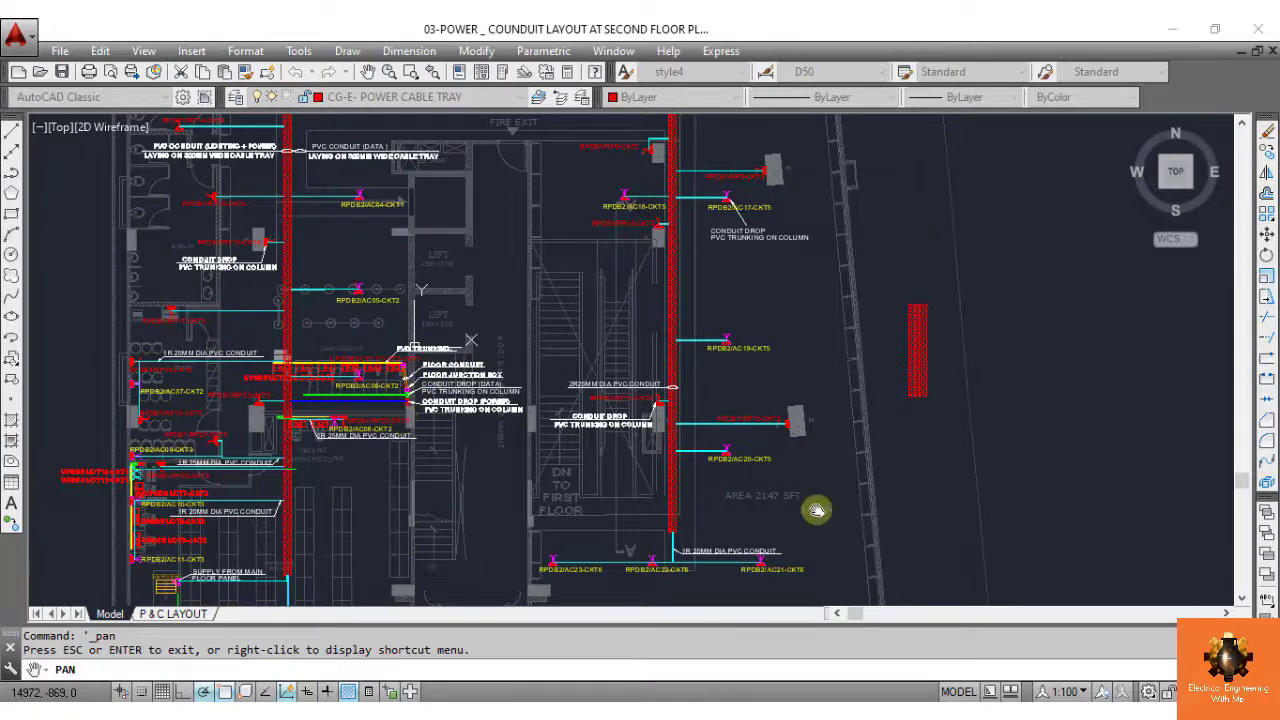
# Switch to the 103- RCP SECOND FLOOR.dwg drawing and examine the cable trays and overlapping services across the floor plan
pyautogui.moveTo(694, 712)
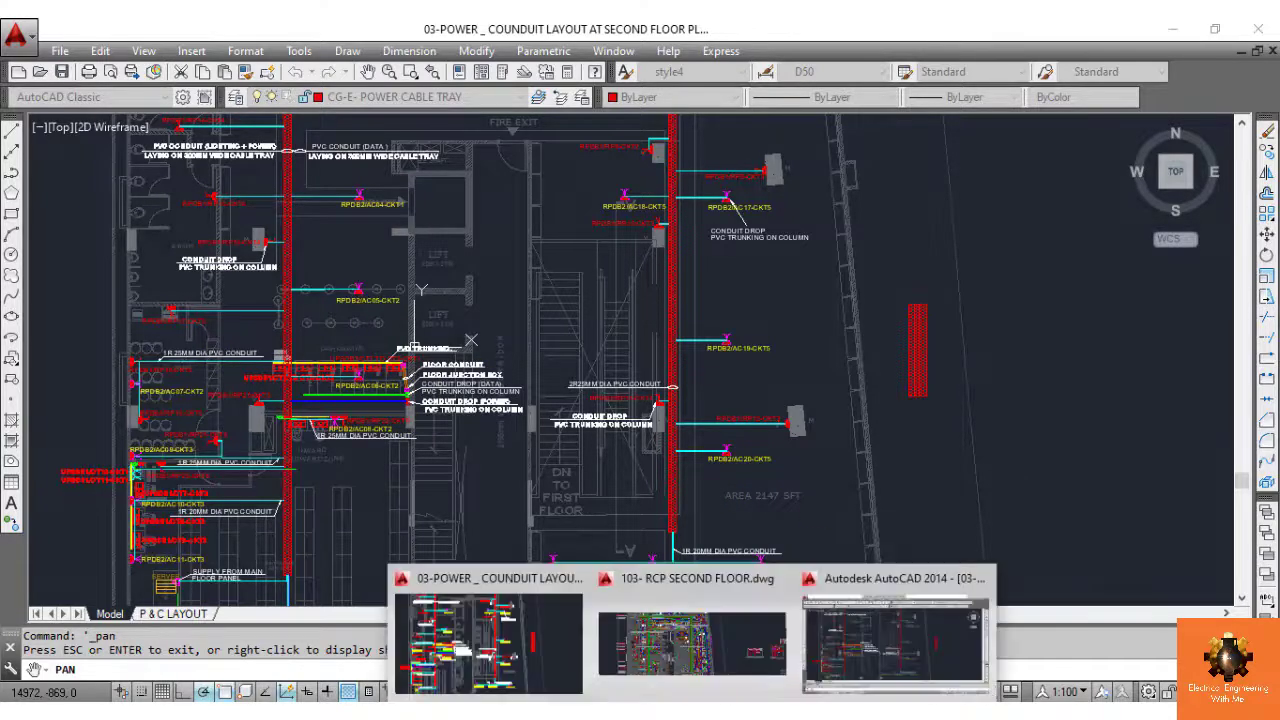
pyautogui.click(690, 655)
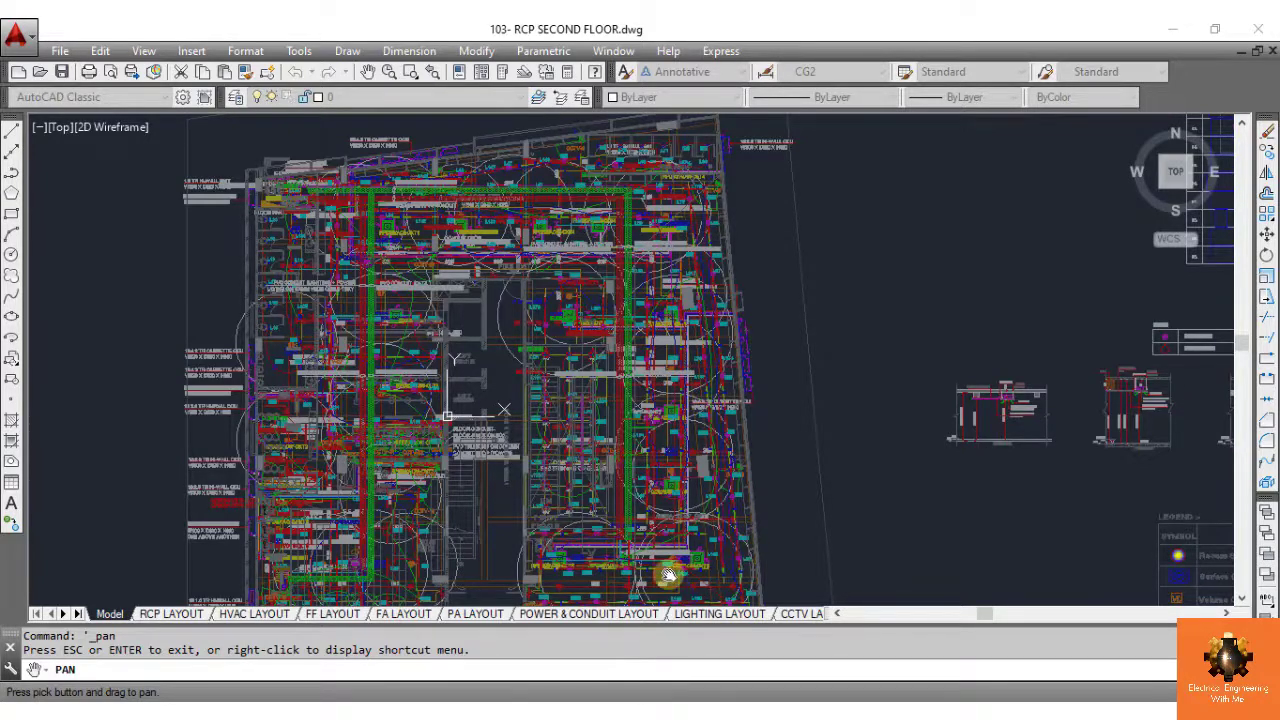
pyautogui.scroll(2, 610, 482)
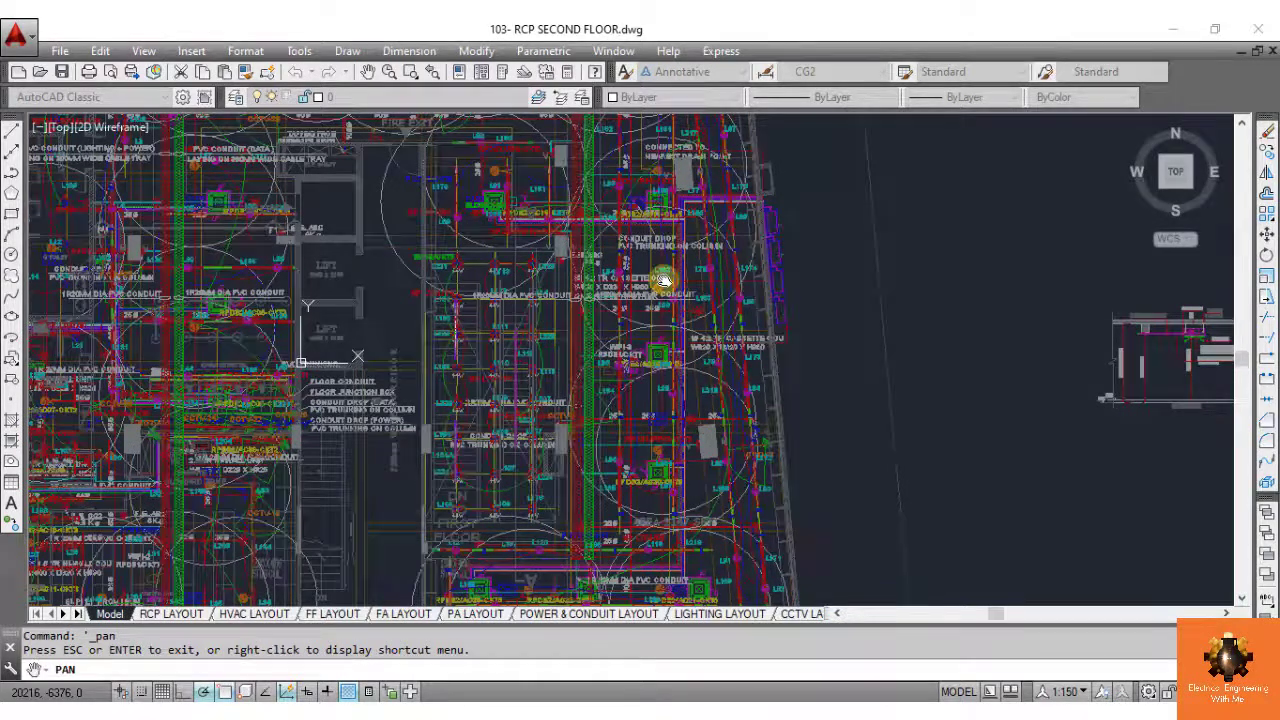
pyautogui.scroll(5, 663, 279)
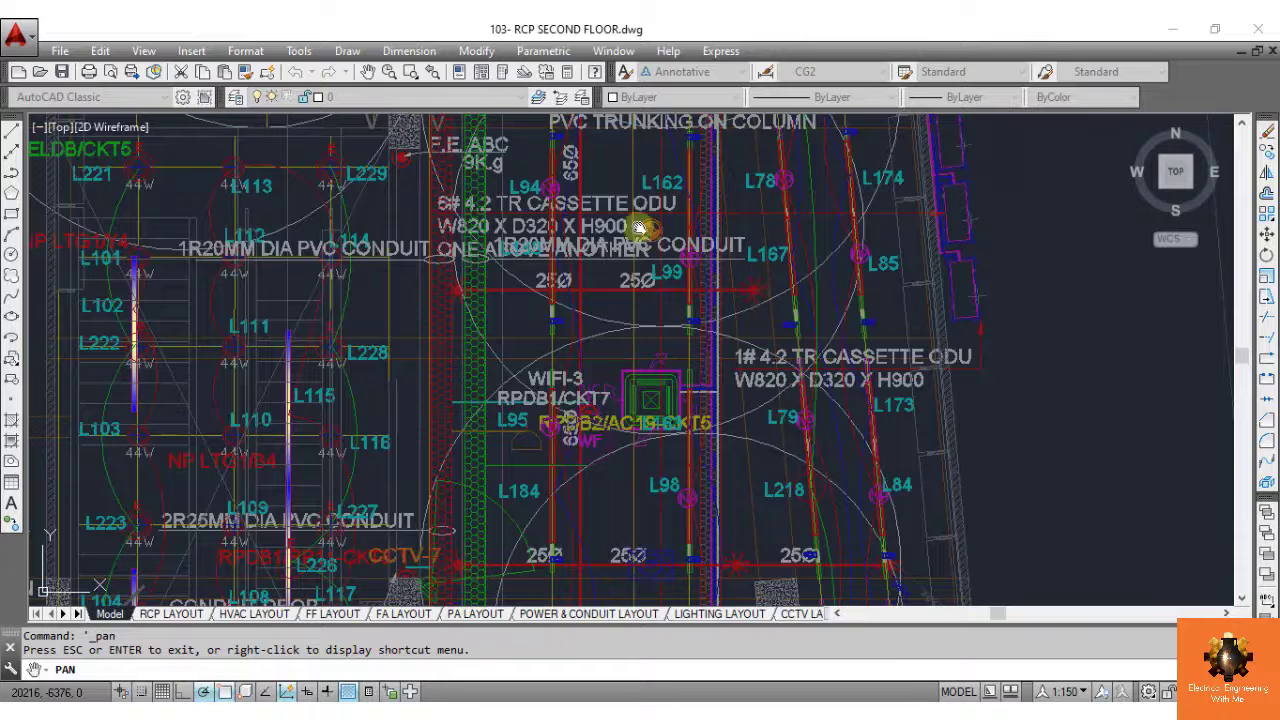
pyautogui.scroll(-2, 714, 305)
pyautogui.scroll(-6, 714, 305)
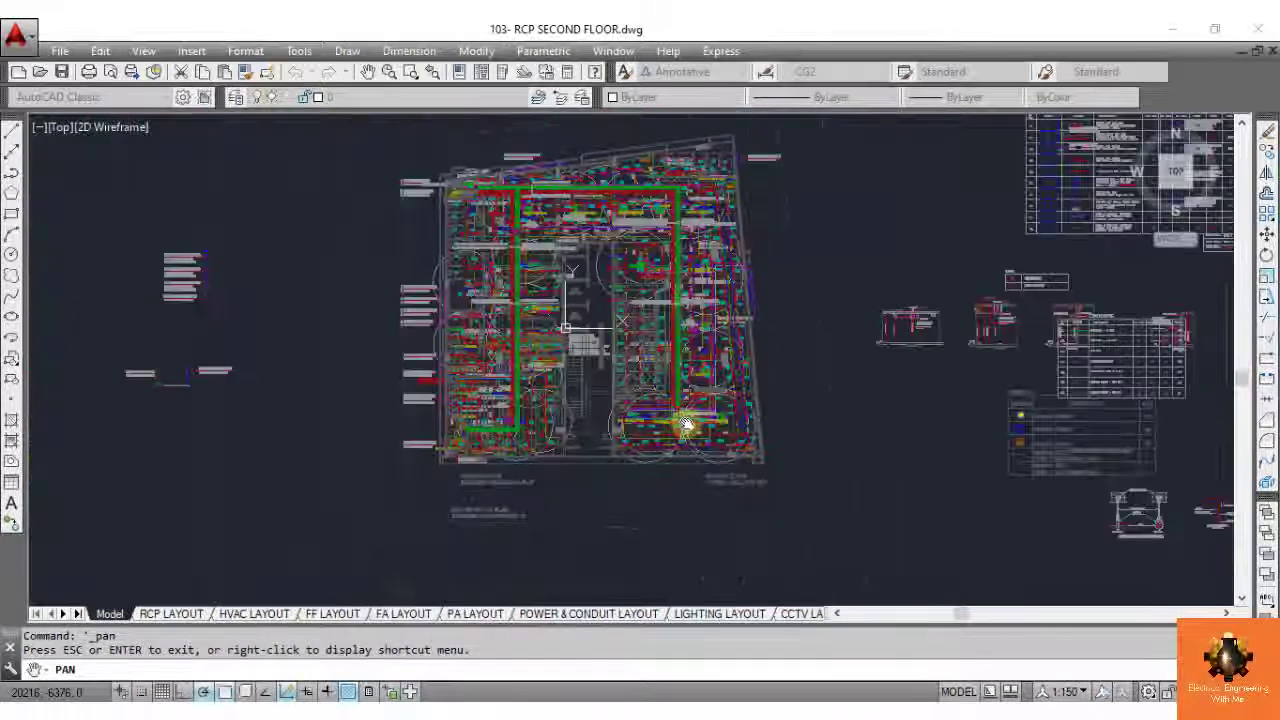
pyautogui.scroll(2, 686, 425)
pyautogui.moveTo(621, 456); pyautogui.dragTo(608, 501, button='middle')
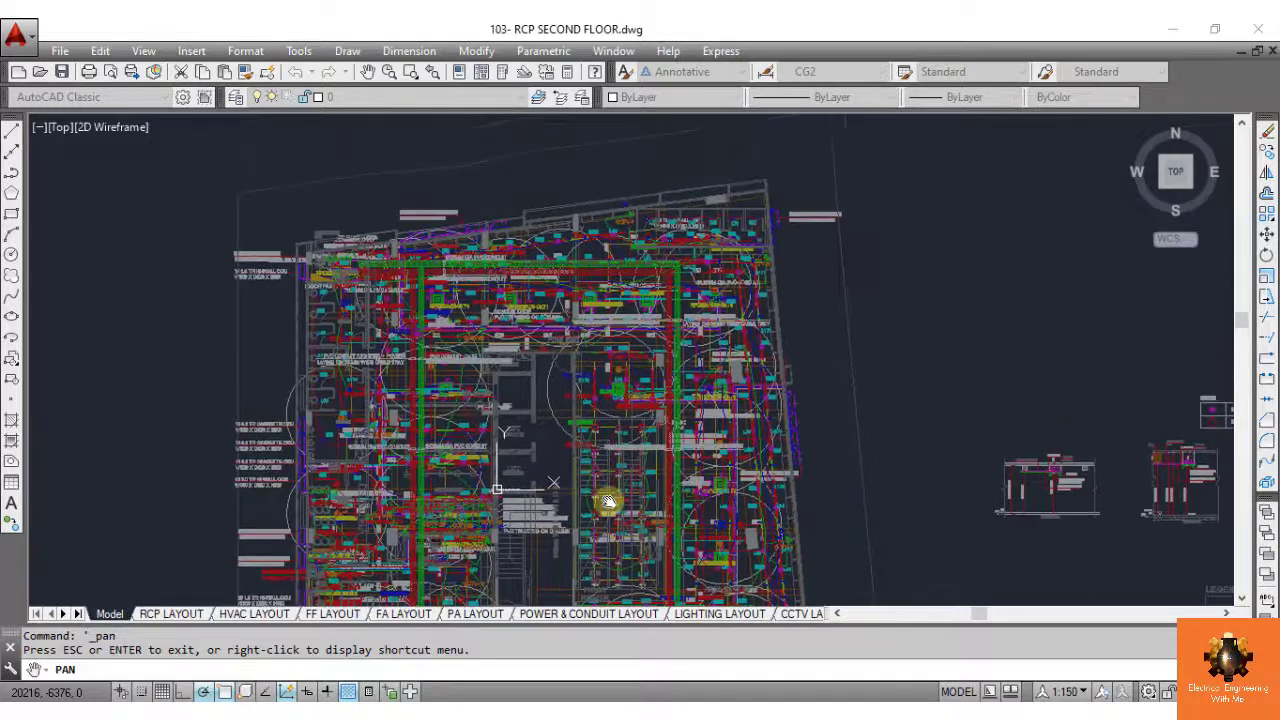